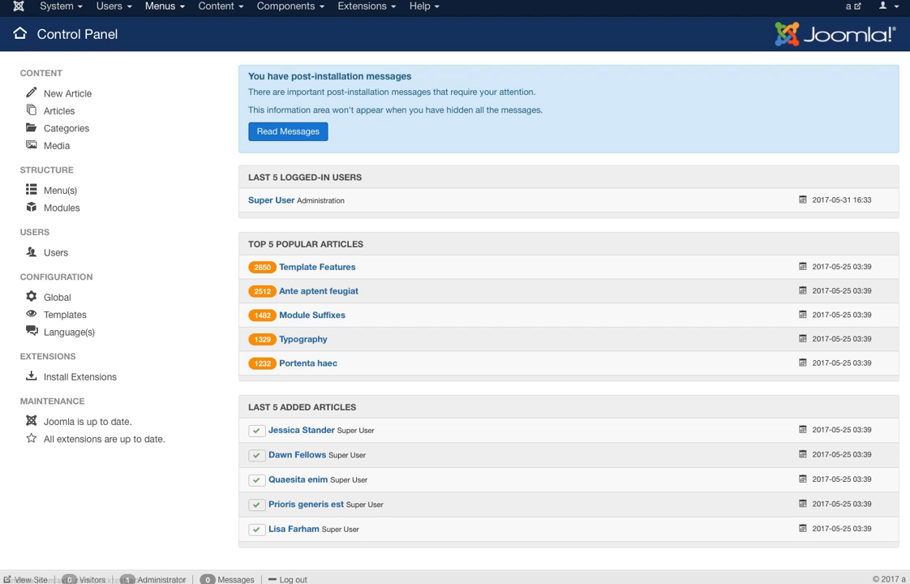
# Open the Main Menu's item list, inspect the details of the Module Suffixes item, and close it without saving
pyautogui.click(160, 6)
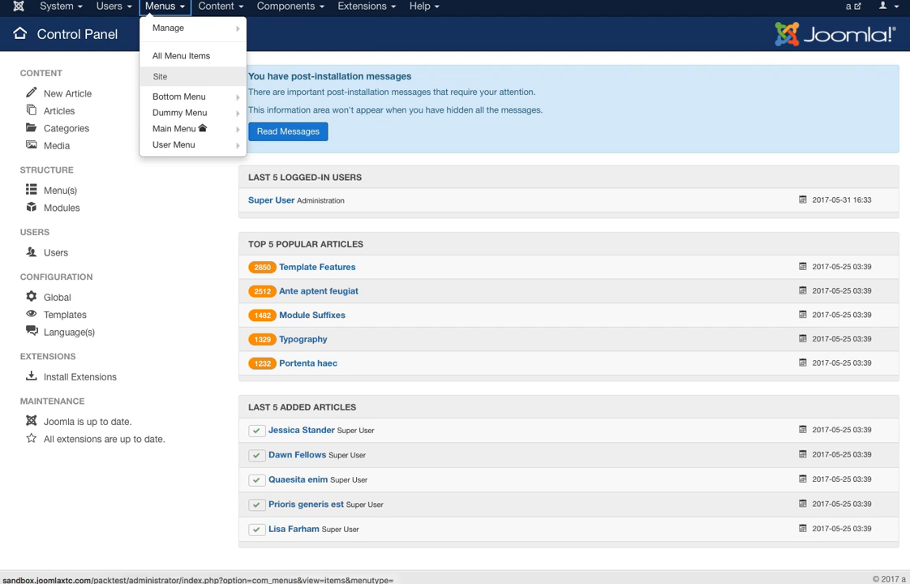
pyautogui.moveTo(174, 128)
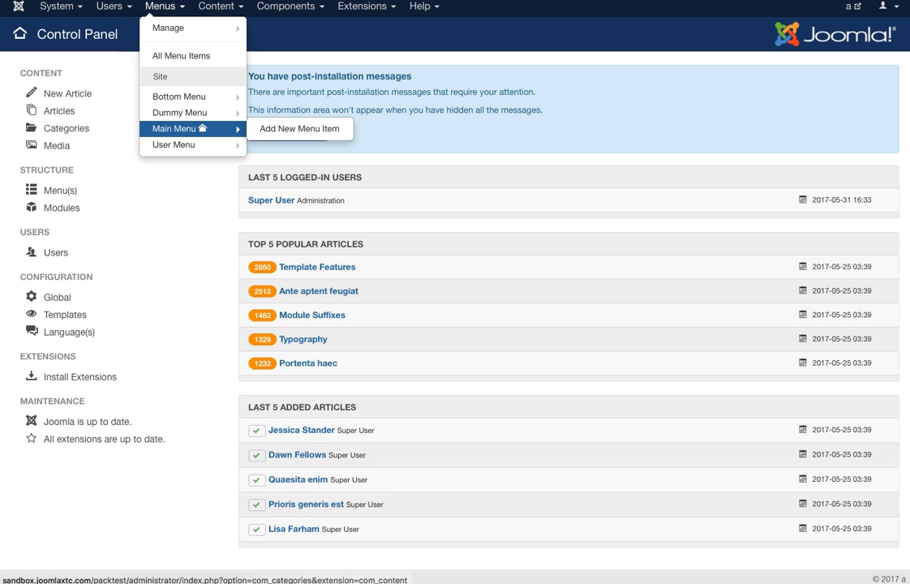
pyautogui.click(175, 128)
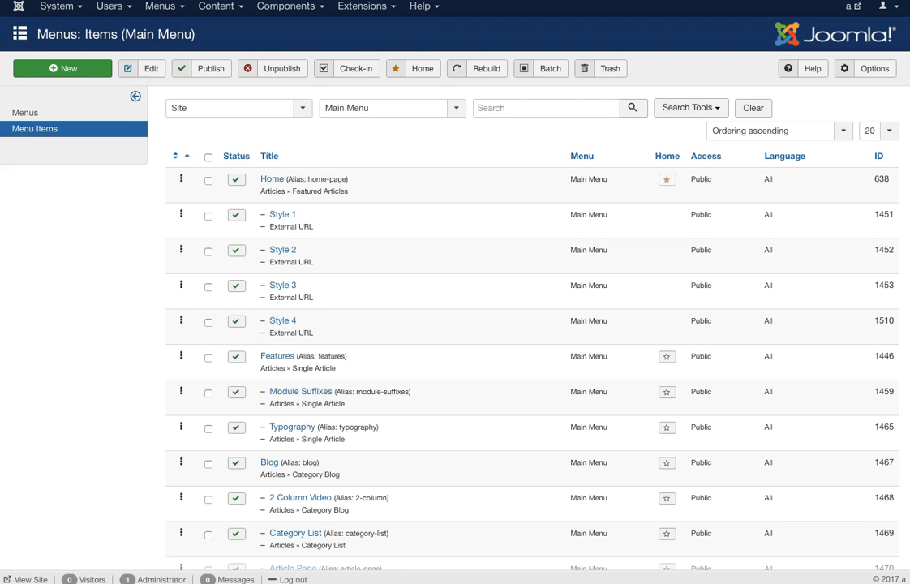
pyautogui.scroll(-3, 455, 325)
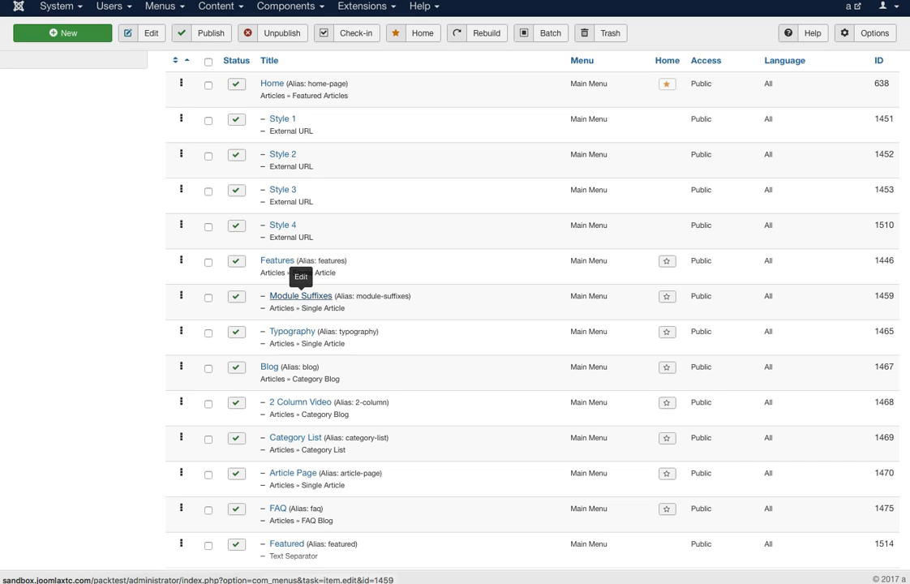
pyautogui.click(300, 296)
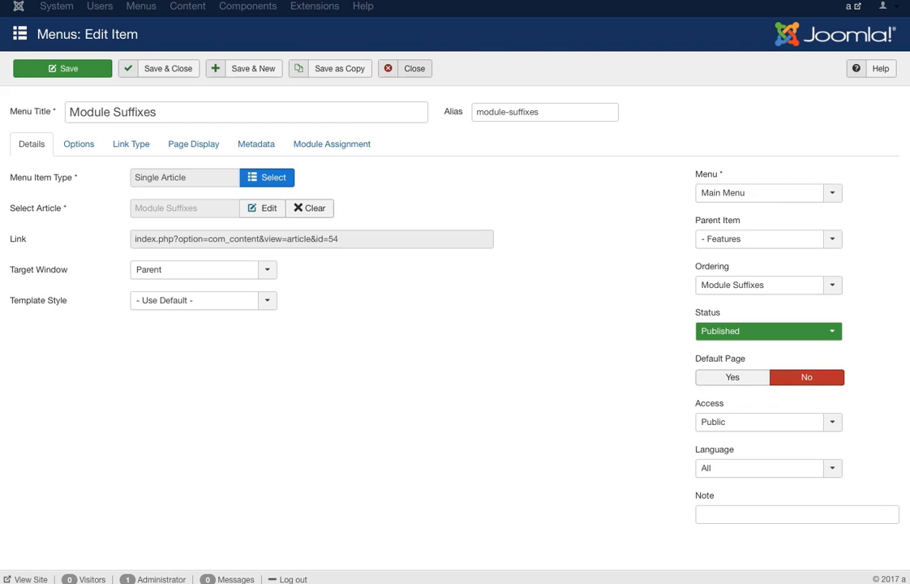
pyautogui.click(406, 69)
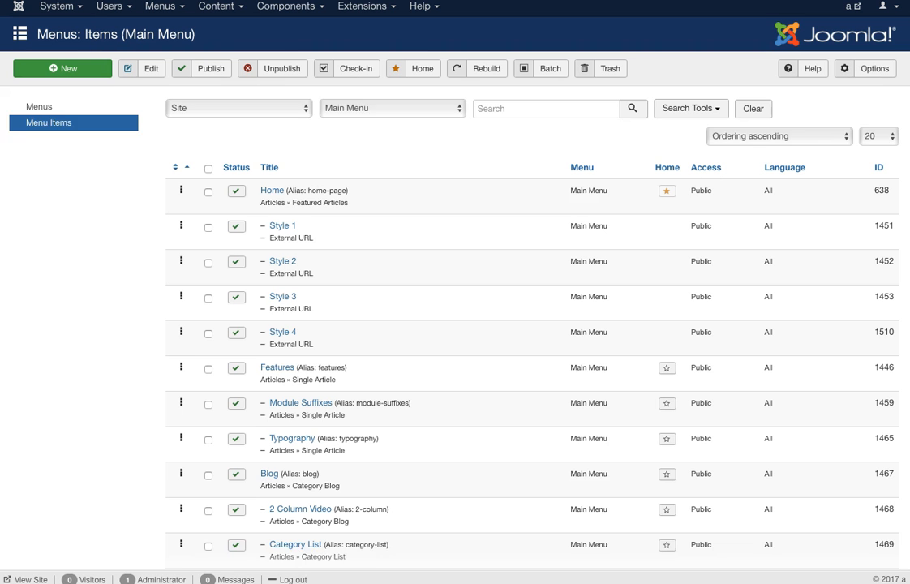
# Inspect the FAQ menu item's available article types and Blog Layout settings, and close it without saving
pyautogui.scroll(-5, 236, 215)
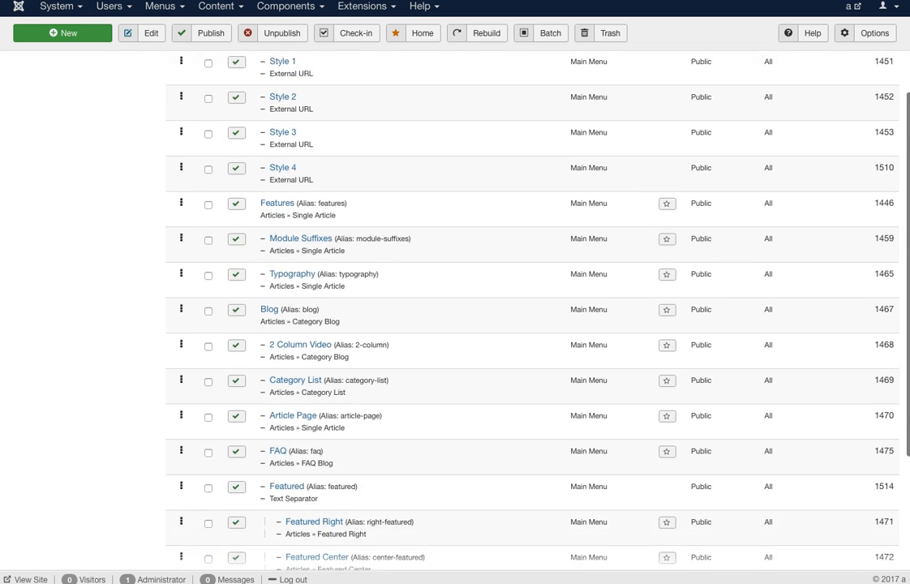
pyautogui.scroll(-3, 236, 159)
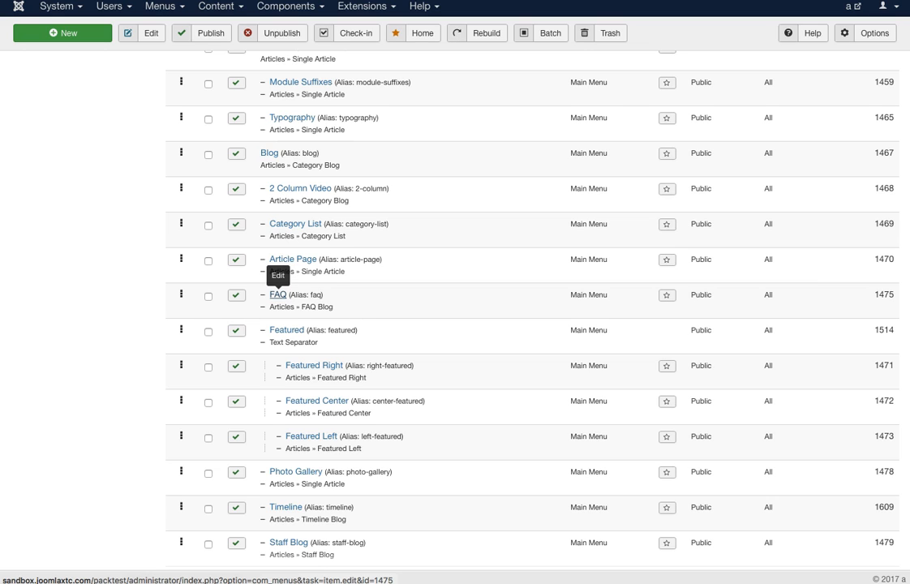
pyautogui.click(278, 295)
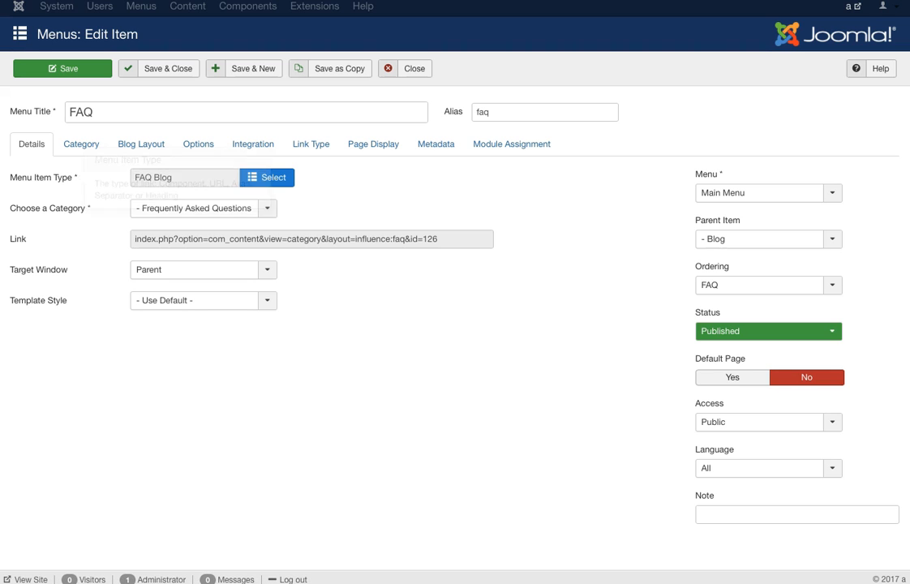
pyautogui.click(268, 177)
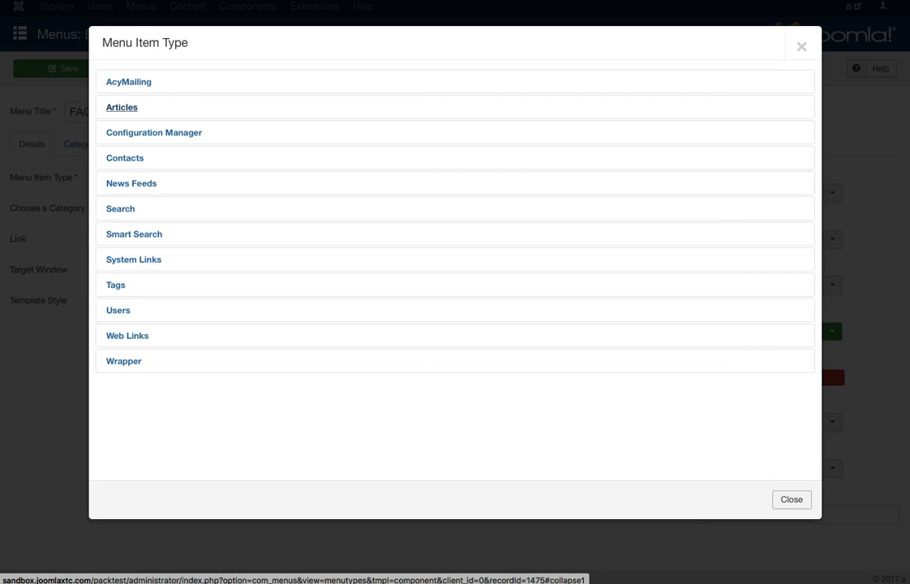
pyautogui.click(122, 107)
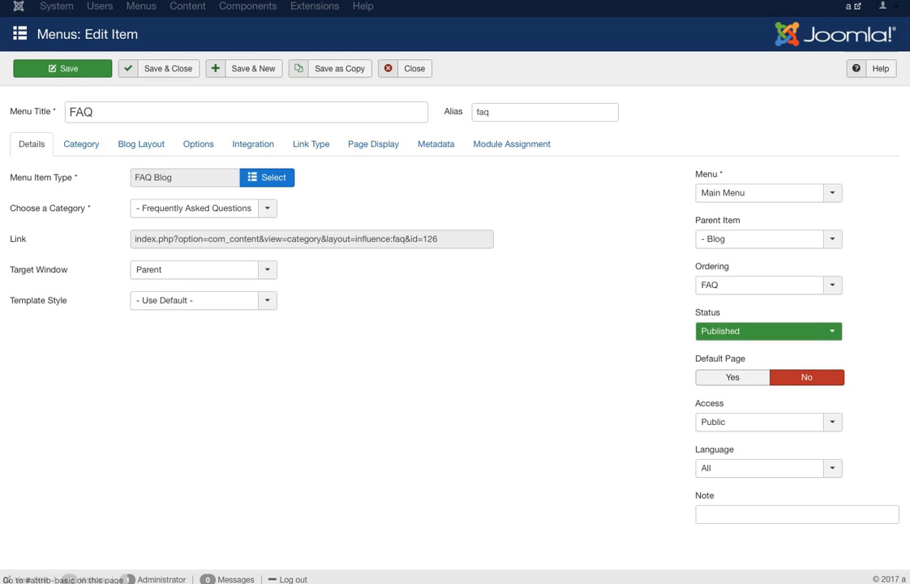
pyautogui.click(142, 143)
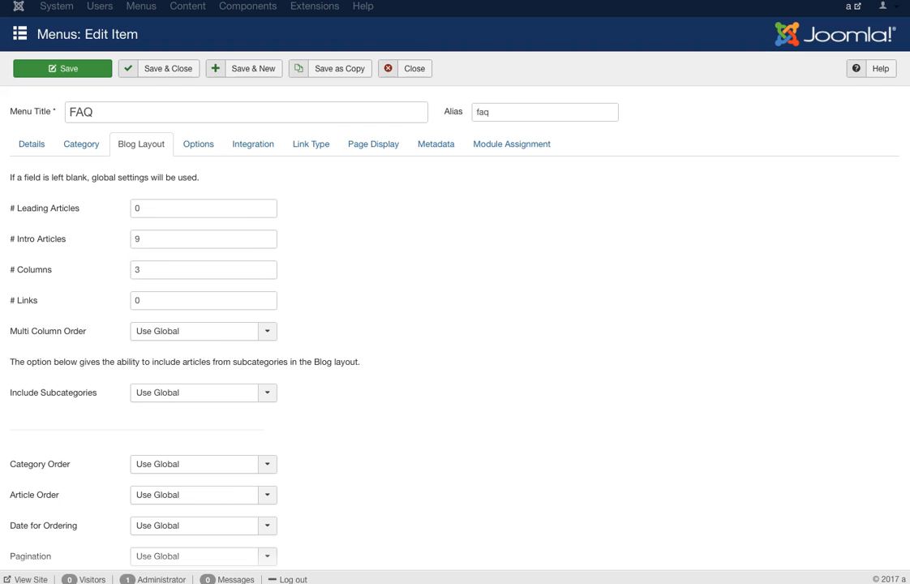
pyautogui.click(405, 69)
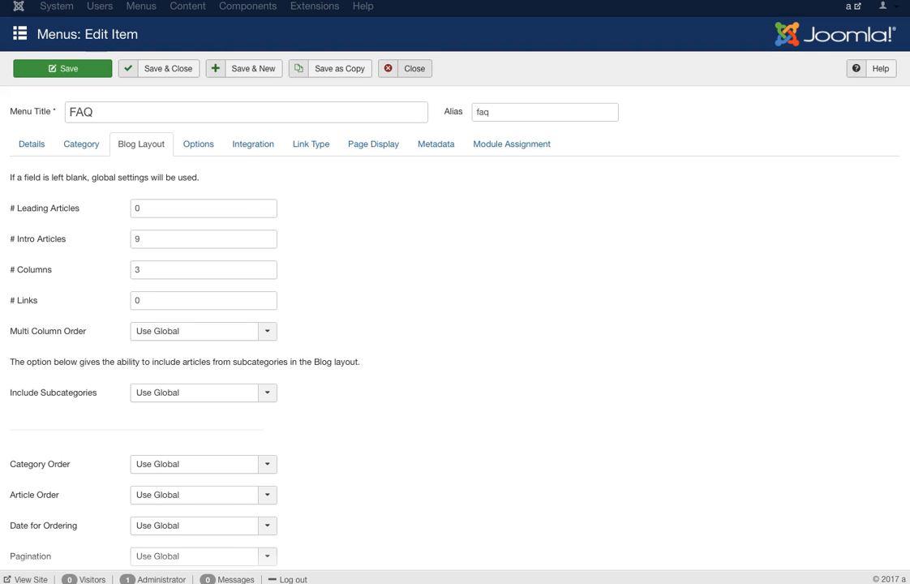
# In the Timeline menu item, choose the Timeline Blog article type, check the Blog Layout settings, and close without saving
pyautogui.scroll(-8, 454, 325)
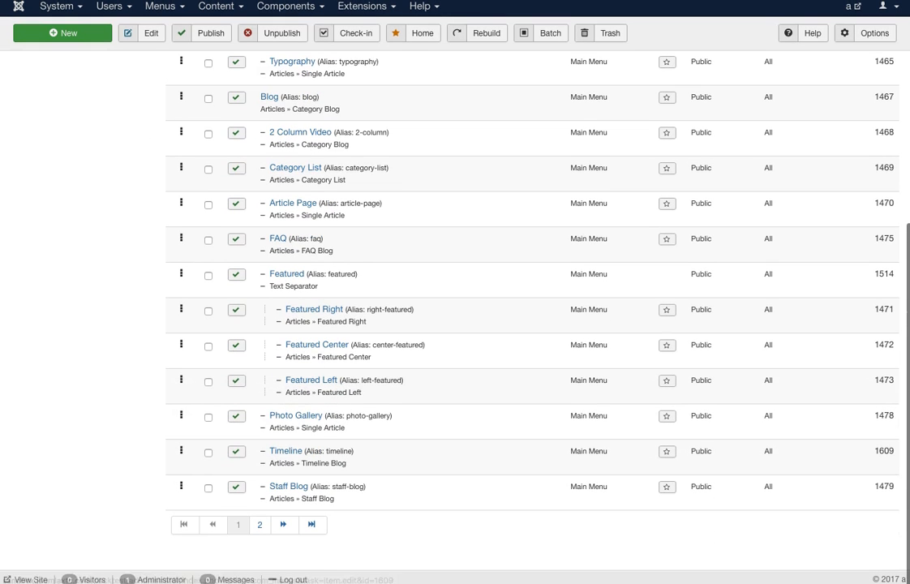
pyautogui.click(286, 452)
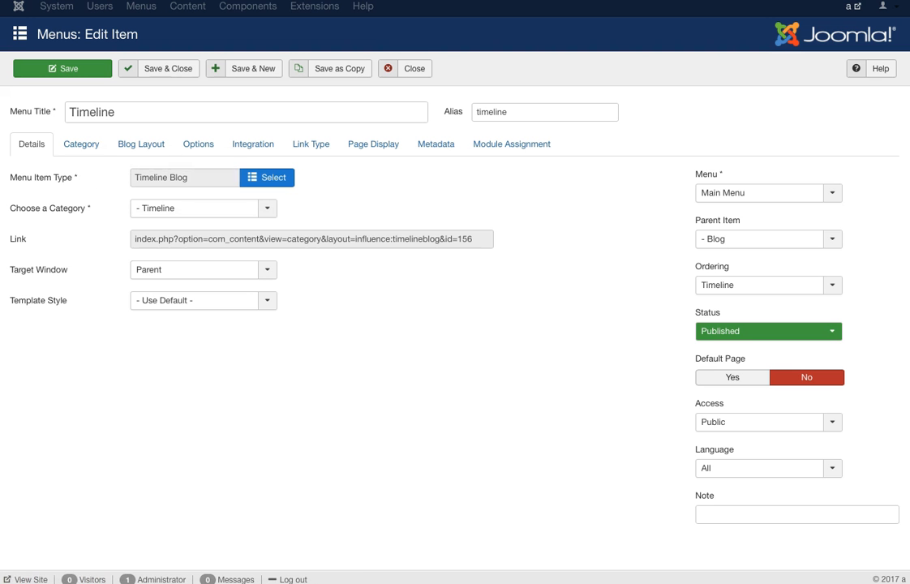
pyautogui.click(267, 177)
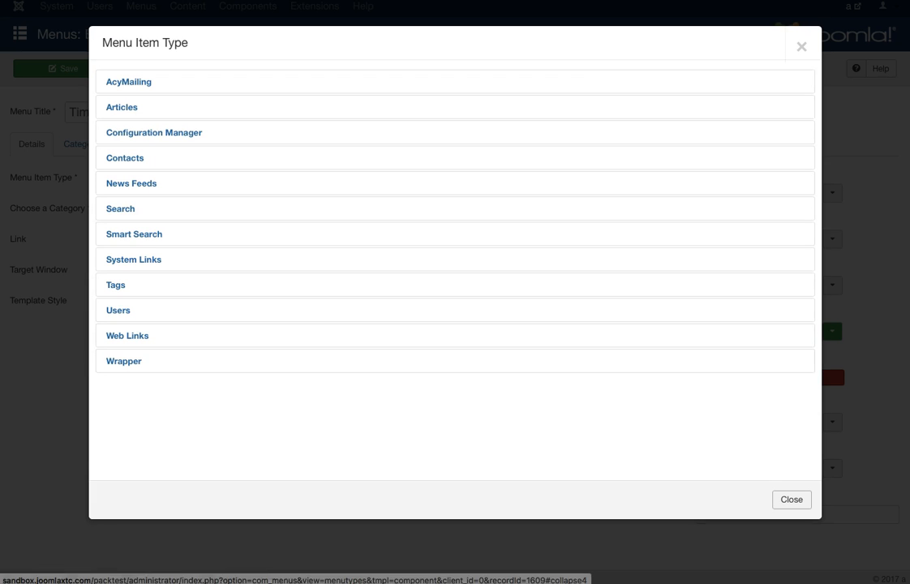
pyautogui.click(122, 107)
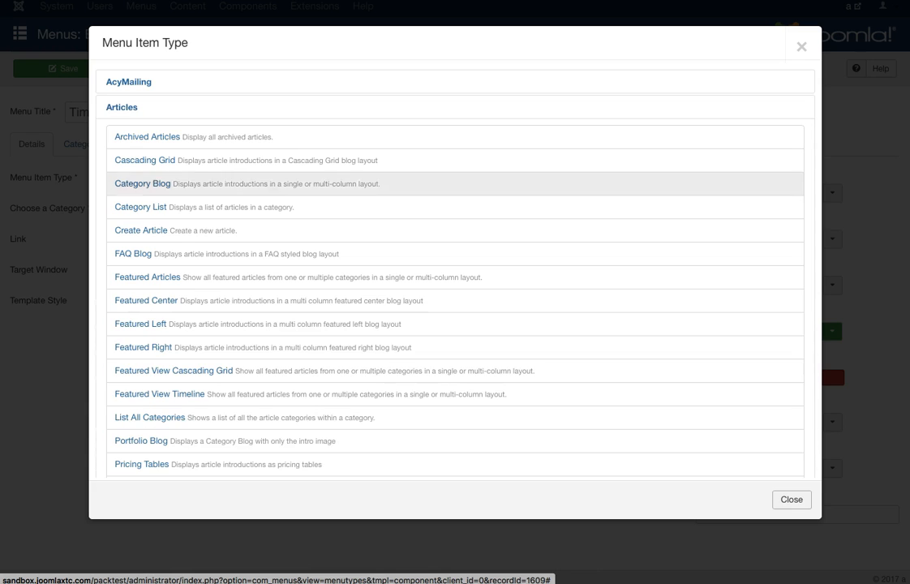
pyautogui.scroll(-2, 324, 208)
pyautogui.scroll(-1, 325, 207)
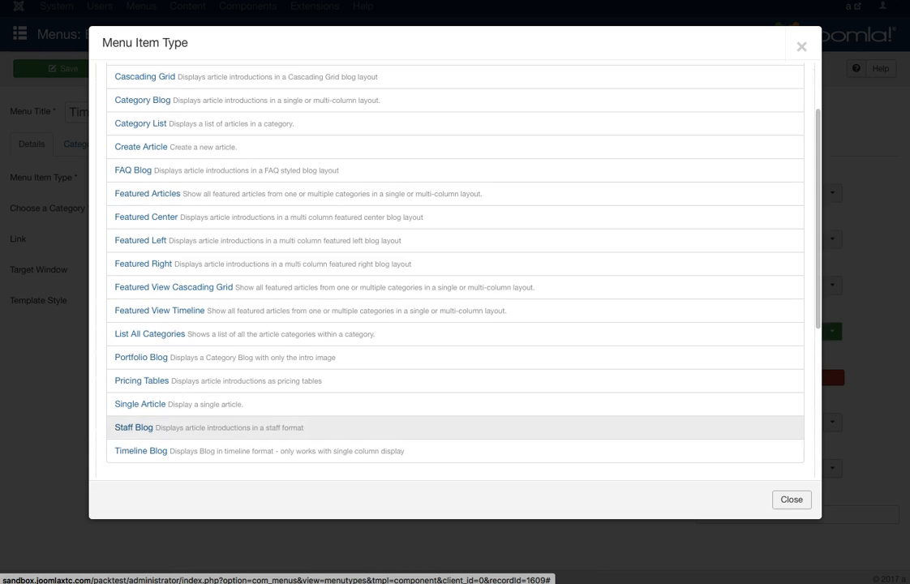
pyautogui.click(141, 450)
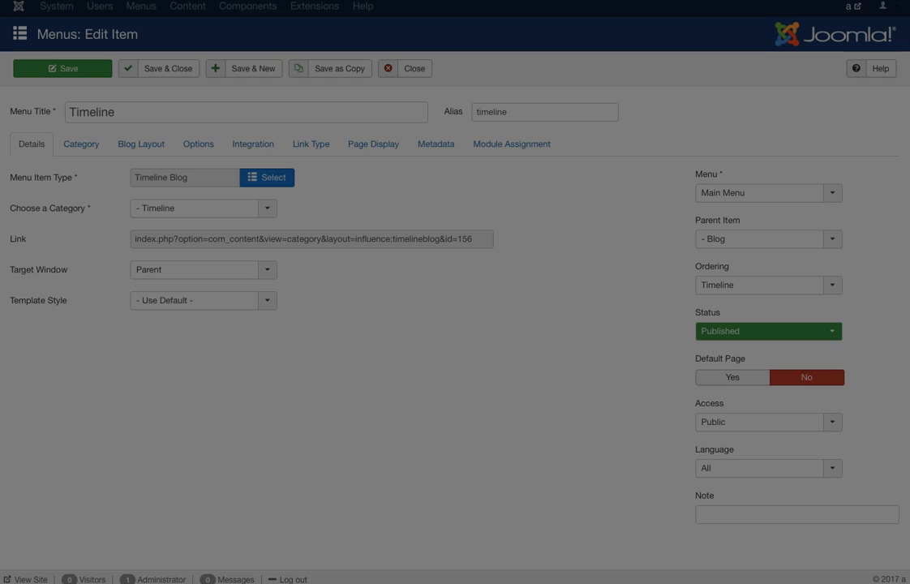
pyautogui.click(142, 144)
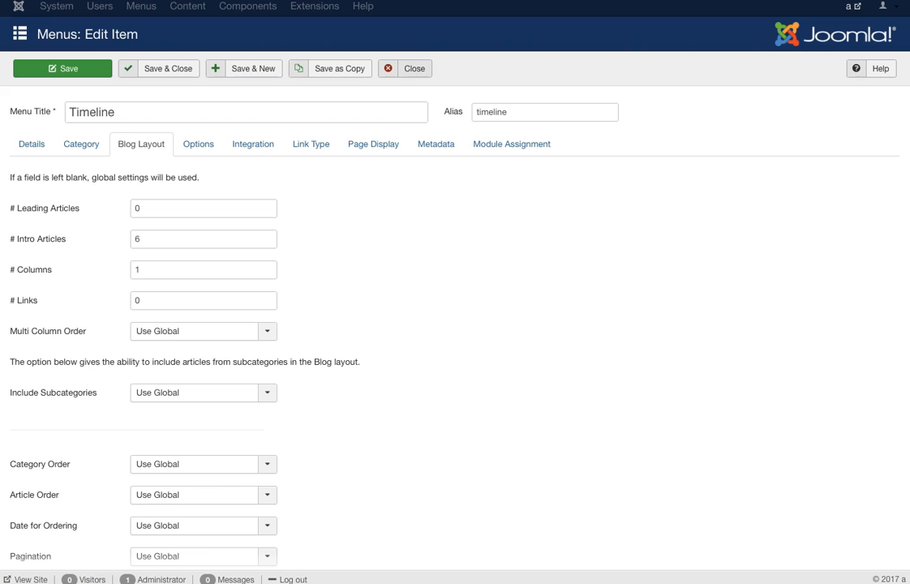
pyautogui.click(413, 69)
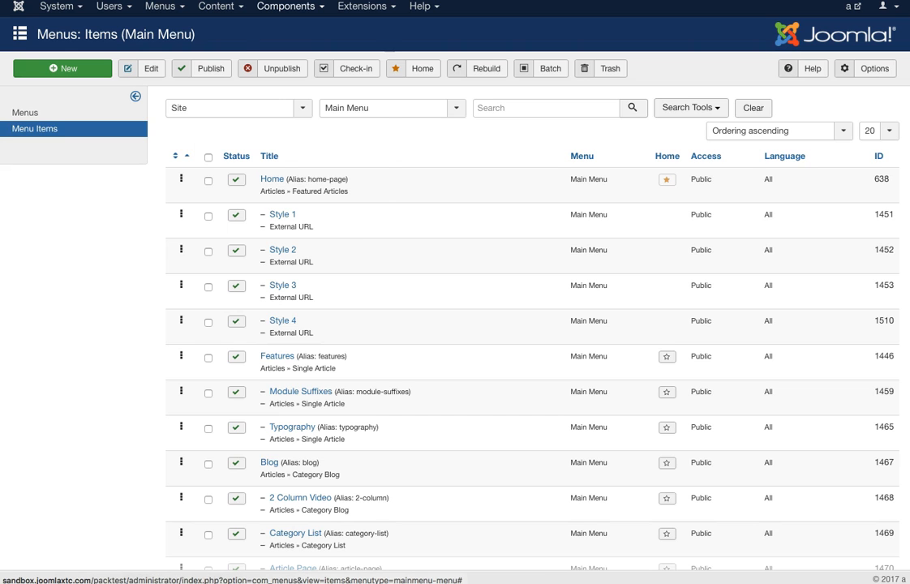
pyautogui.click(286, 7)
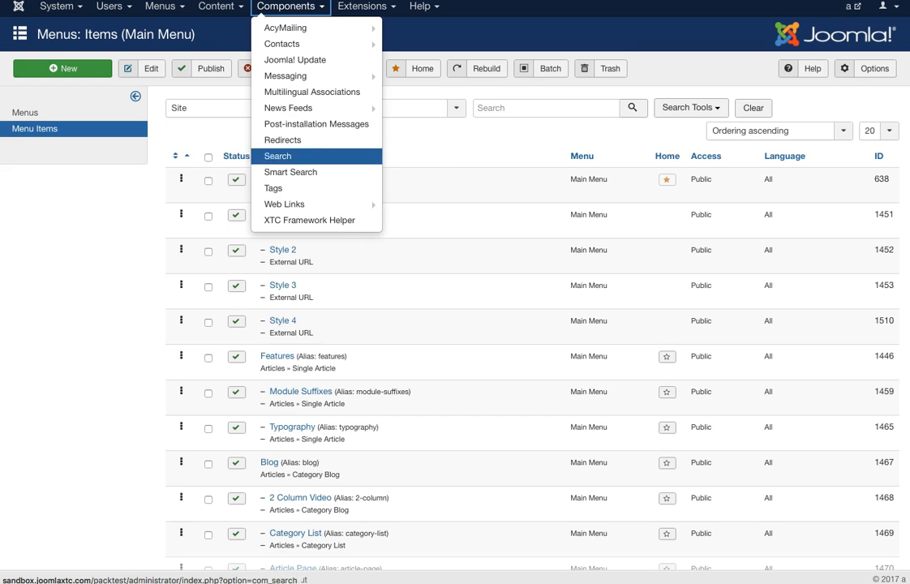
pyautogui.moveTo(292, 75)
pyautogui.moveTo(286, 27)
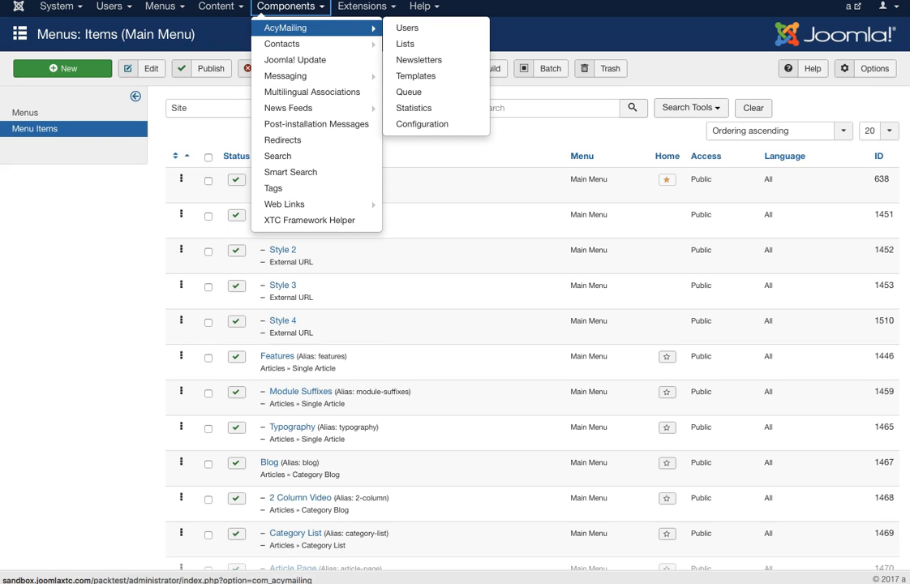
pyautogui.click(531, 34)
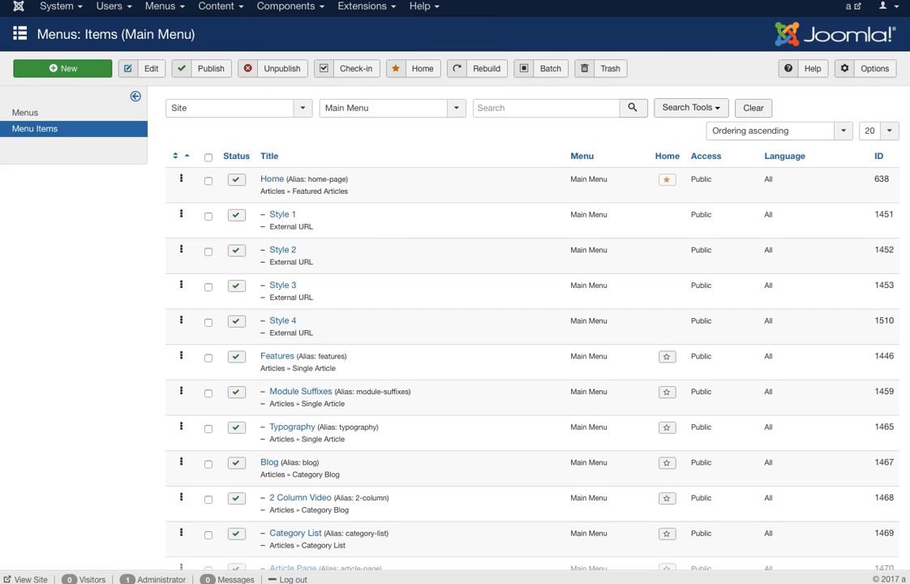
# Open the site modules list and filter it to the topslide position
pyautogui.click(366, 6)
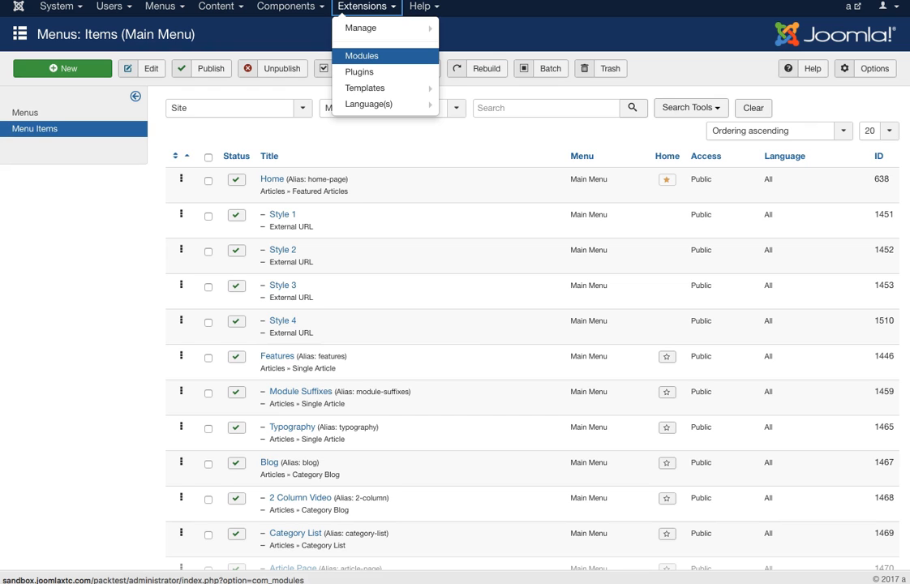
pyautogui.click(362, 55)
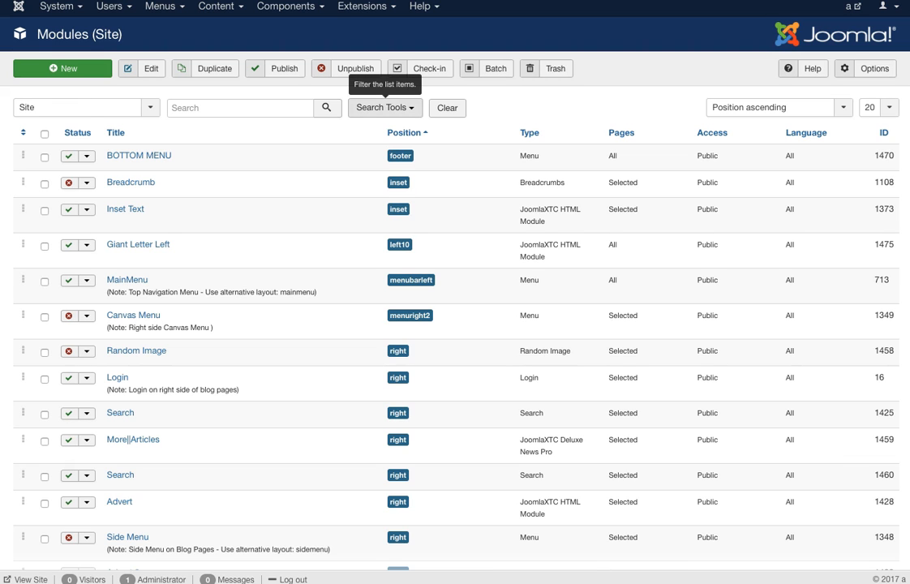
pyautogui.click(382, 107)
pyautogui.click(239, 137)
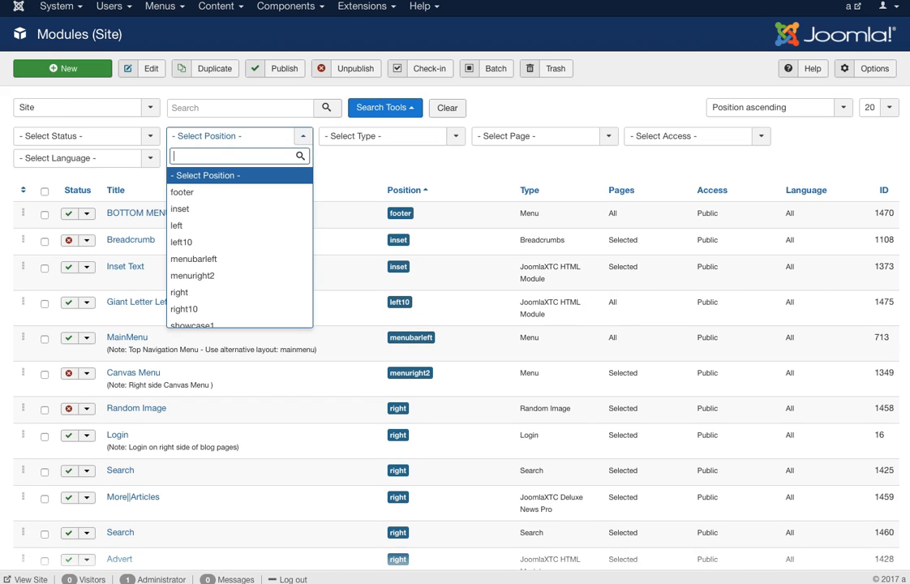
pyautogui.press('Down')
pyautogui.press('Down')
pyautogui.press('Down')
pyautogui.press('Down')
pyautogui.press('Down')
pyautogui.press('Down')
pyautogui.press('Down')
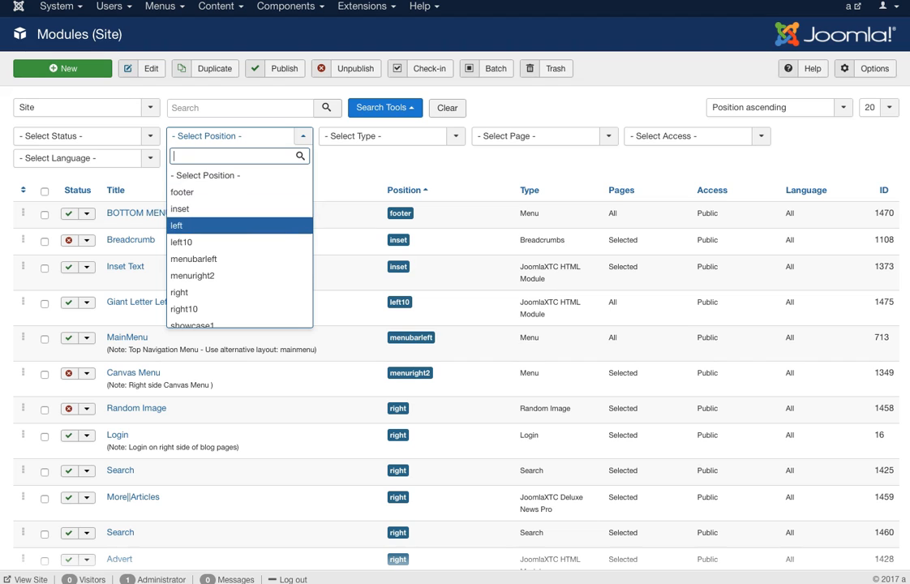
pyautogui.press('Down')
pyautogui.press('Down')
pyautogui.press('Down')
pyautogui.press('Down')
pyautogui.press('Down')
pyautogui.press('Down')
pyautogui.press('Down')
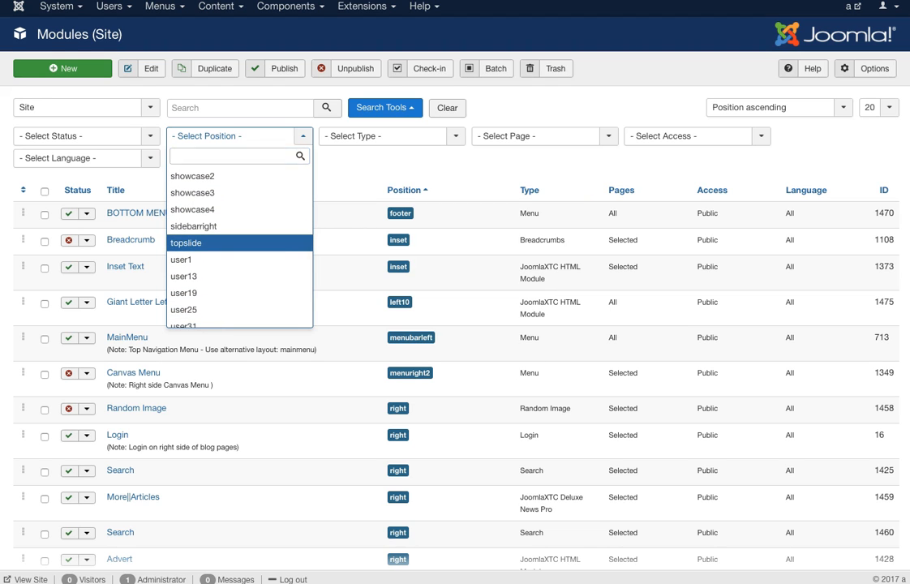
pyautogui.press('Return')
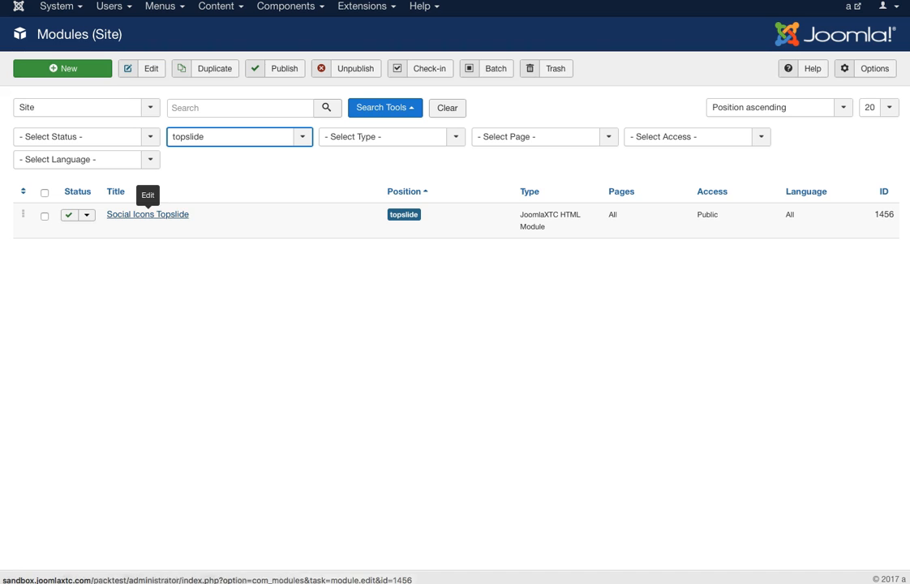
# Open the Social Icons Topslide module, widen its Custom HTML Output box to read the code, and review the Content Mode options
pyautogui.click(148, 215)
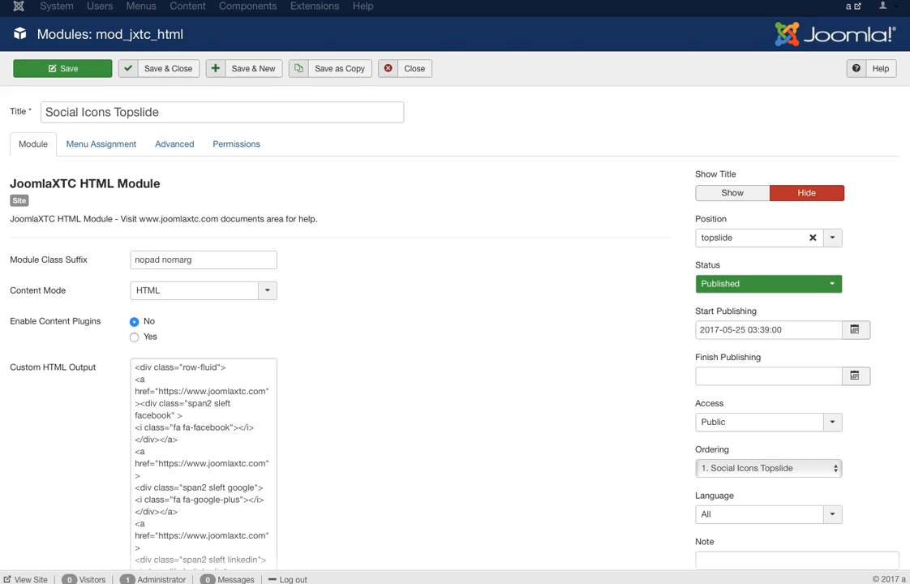
pyautogui.scroll(-2, 454, 324)
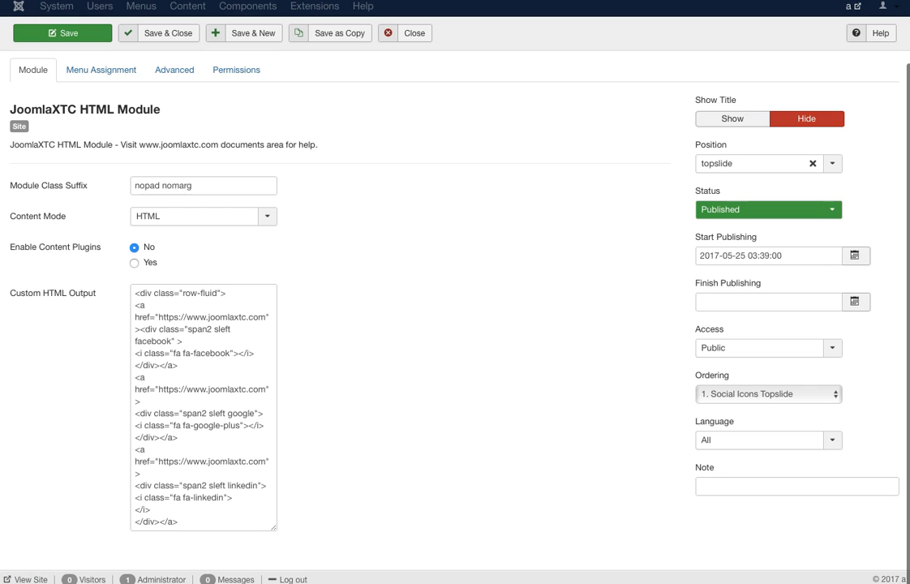
pyautogui.moveTo(275, 528); pyautogui.dragTo(658, 528)
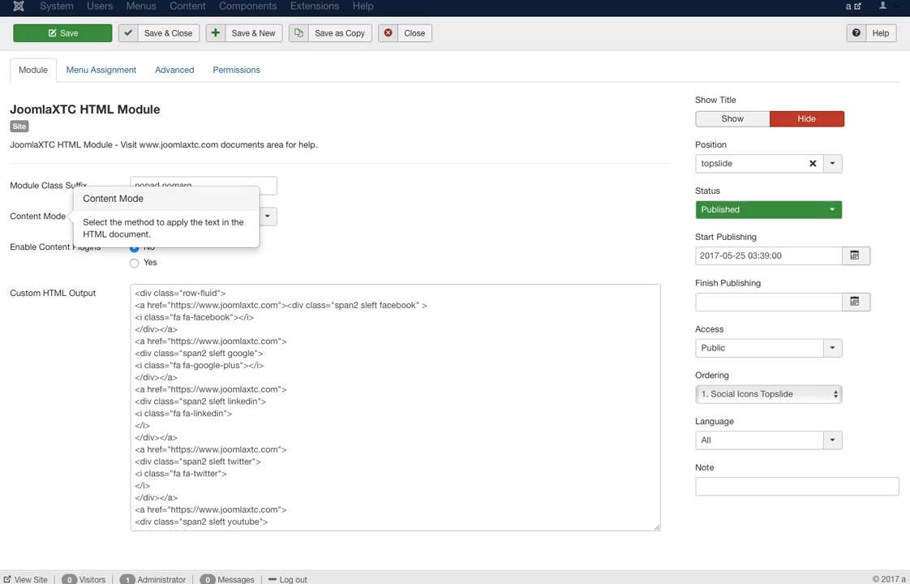
pyautogui.click(203, 217)
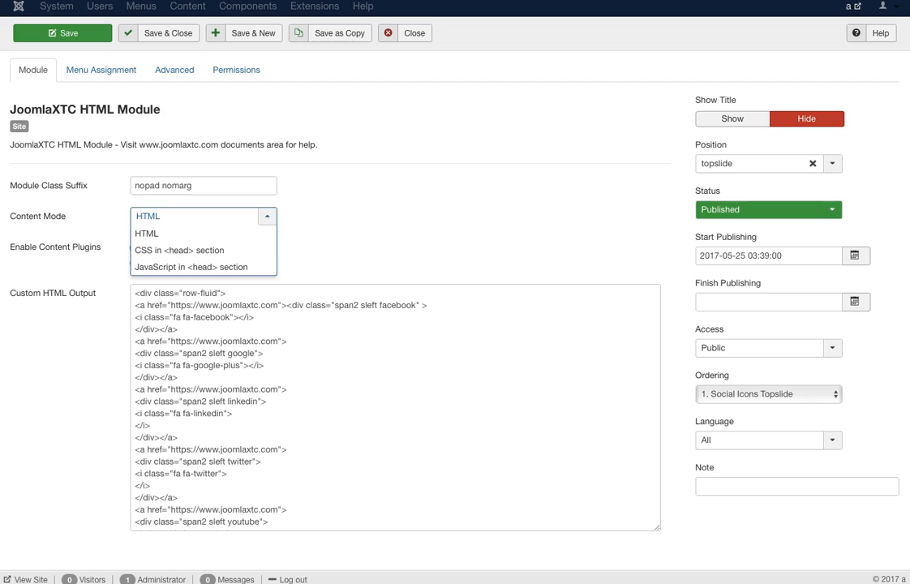
pyautogui.press('Escape')
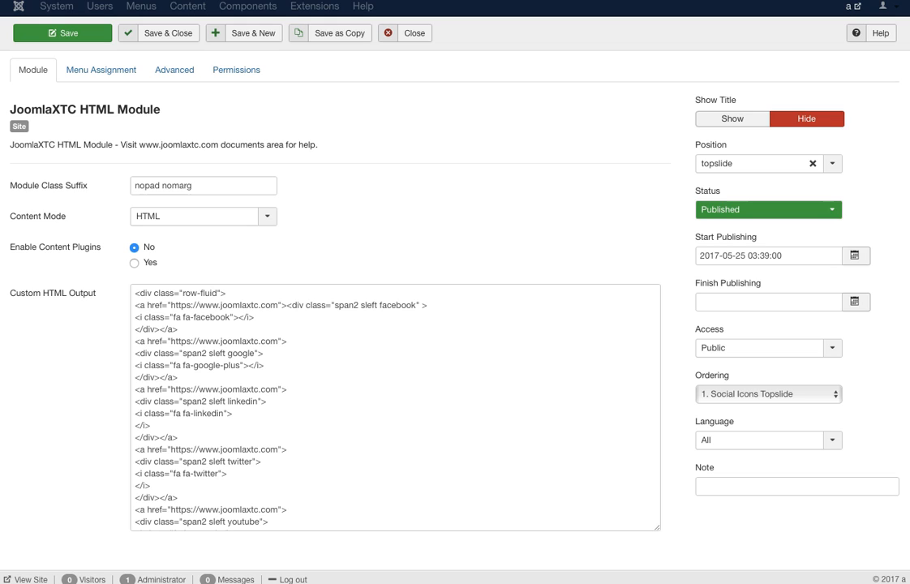
# In the Custom HTML Output code, examine the row-fluid container, the first link tag and the "span2 sleft facebook" div
pyautogui.moveTo(134, 293); pyautogui.dragTo(226, 293)
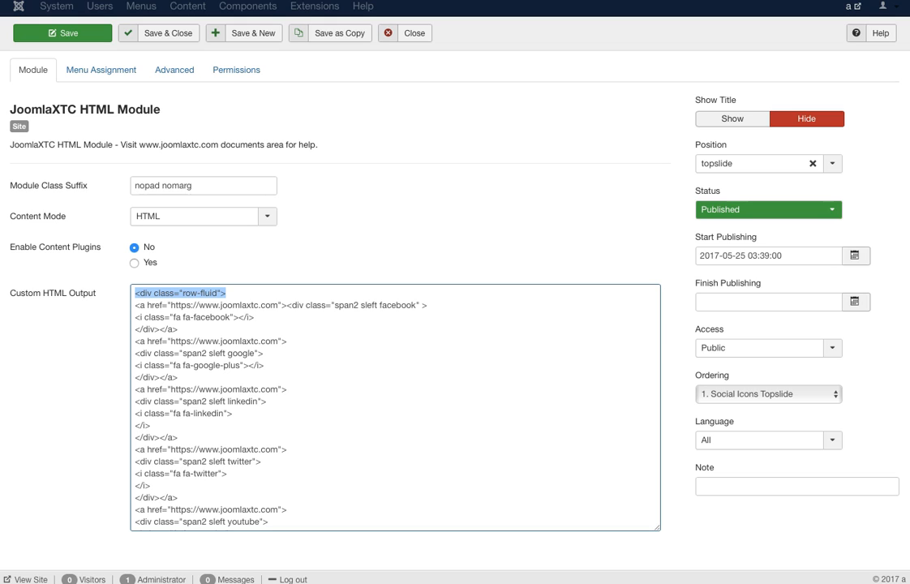
pyautogui.click(160, 293)
pyautogui.moveTo(226, 293); pyautogui.dragTo(287, 305)
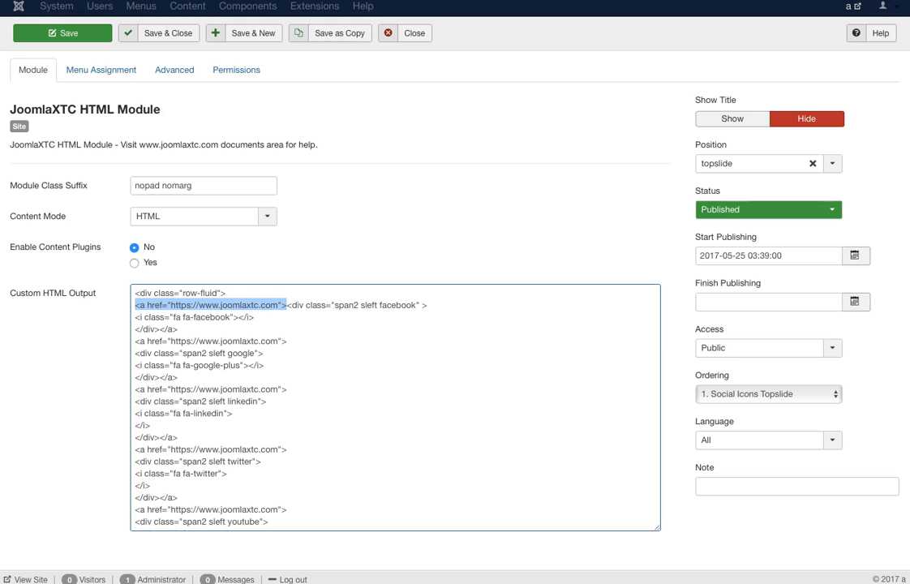
pyautogui.click(298, 305)
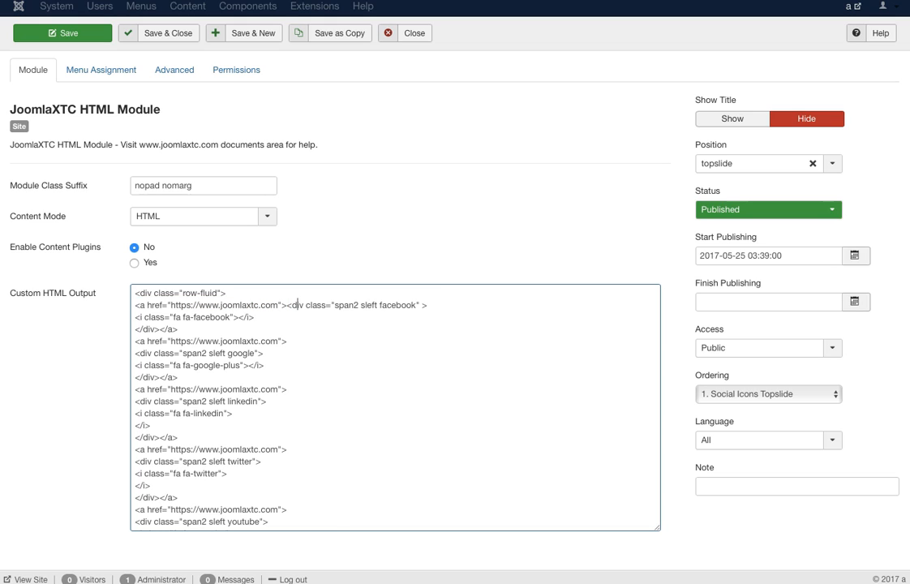
pyautogui.moveTo(292, 305); pyautogui.dragTo(427, 305)
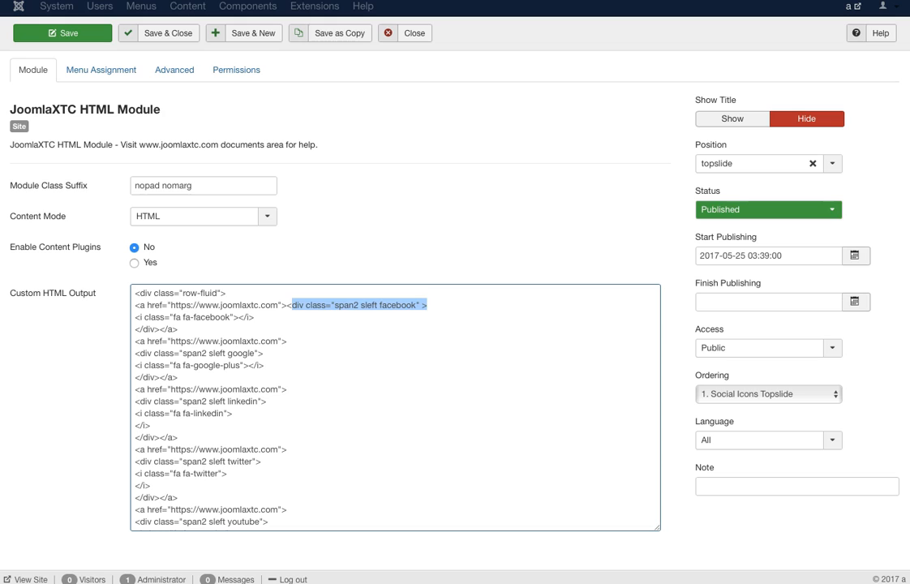
# Examine the "fa fa-facebook" icon line and the closing div and link tags that end the Facebook block
pyautogui.moveTo(254, 318); pyautogui.dragTo(134, 317)
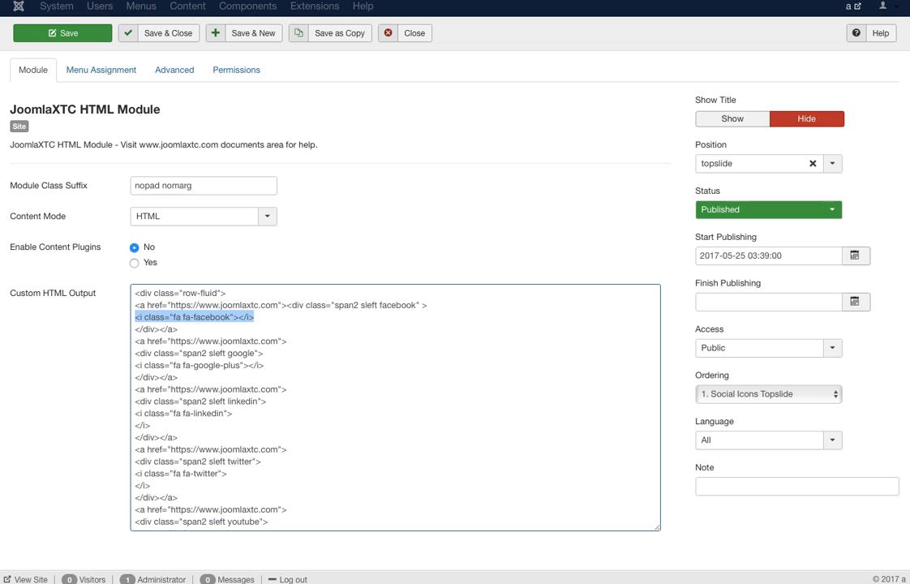
pyautogui.click(177, 329)
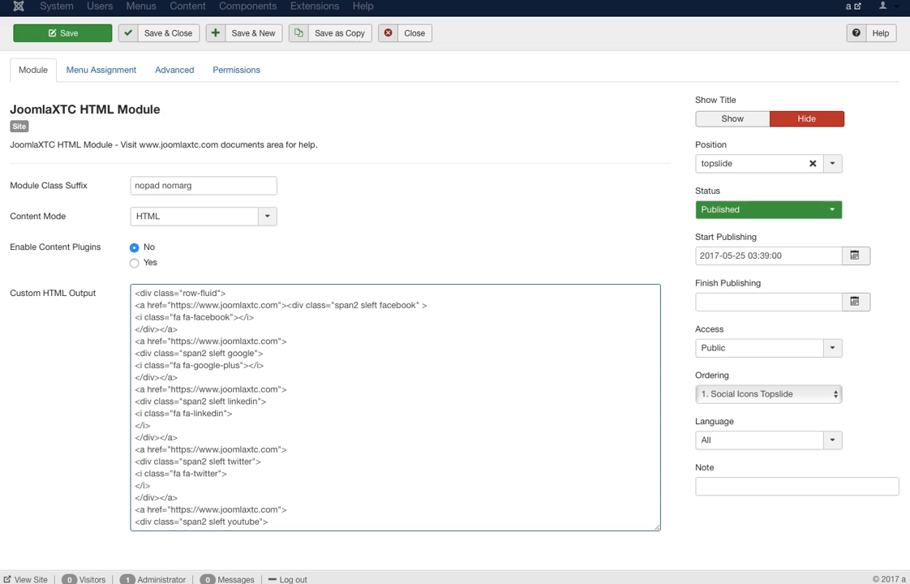
pyautogui.moveTo(181, 317); pyautogui.dragTo(172, 317)
pyautogui.click(185, 317)
pyautogui.moveTo(254, 317); pyautogui.dragTo(135, 317)
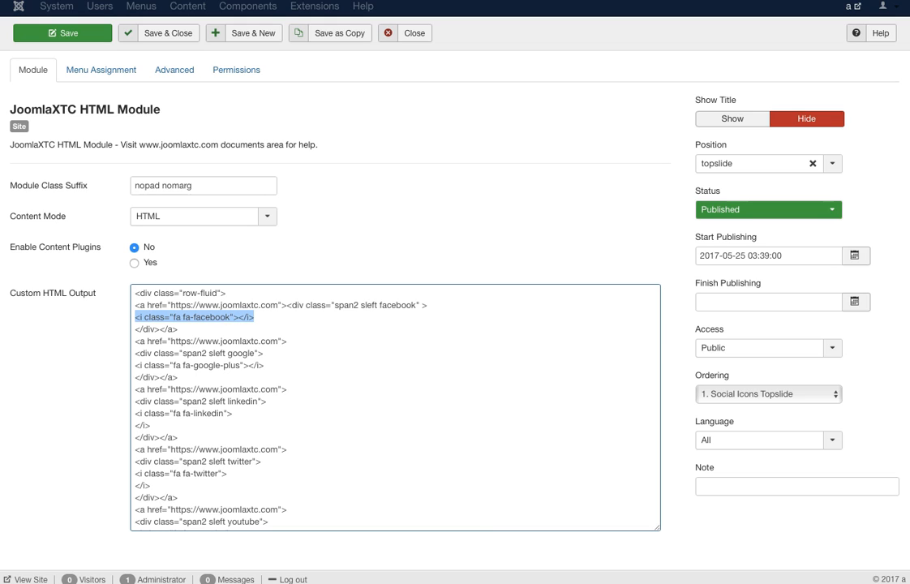
pyautogui.click(254, 318)
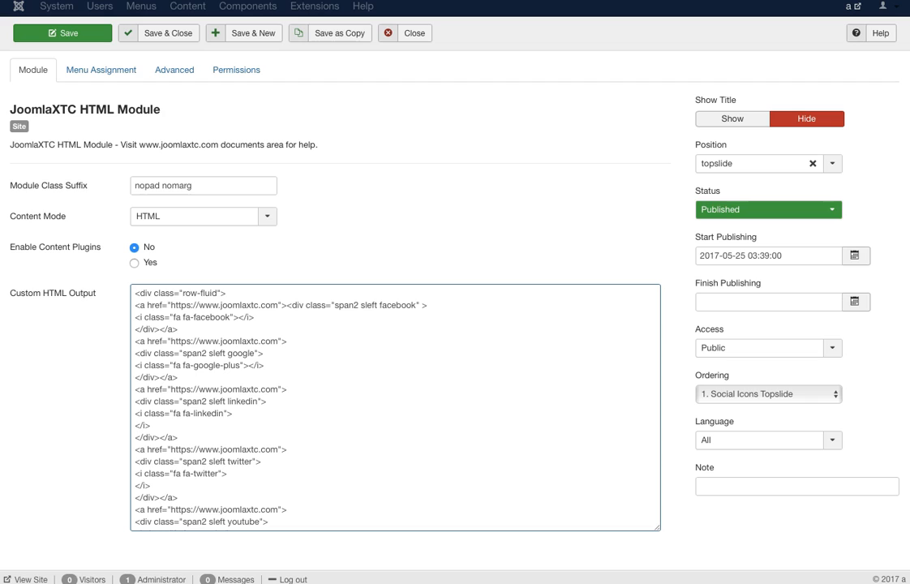
pyautogui.click(160, 329)
pyautogui.moveTo(159, 330); pyautogui.dragTo(135, 329)
pyautogui.moveTo(177, 329); pyautogui.dragTo(165, 330)
pyautogui.click(177, 329)
# Review the remaining social icon blocks through to the end of the code, and close the Social Icons Topslide module without saving
pyautogui.scroll(-2, 395, 407)
pyautogui.scroll(-1, 395, 407)
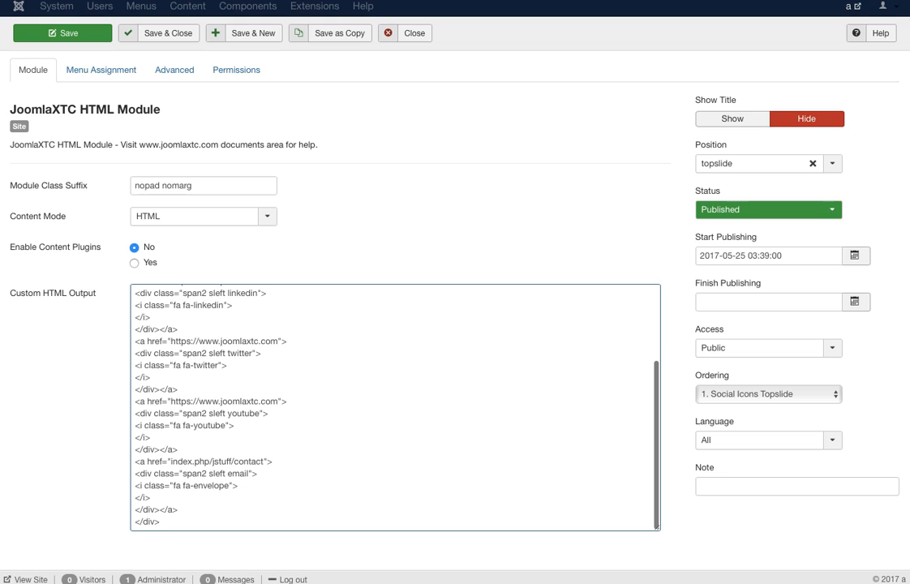
pyautogui.press('super+Tab')
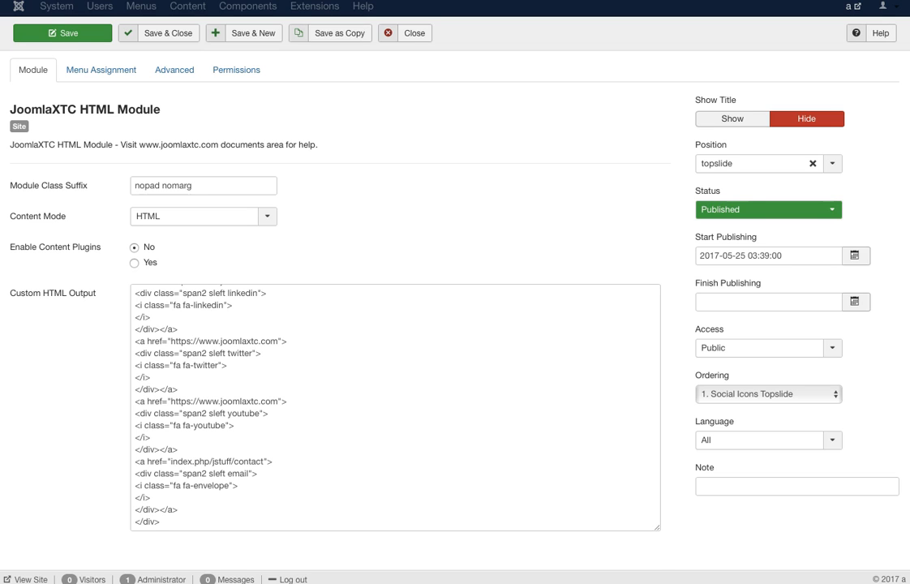
pyautogui.scroll(2, 454, 292)
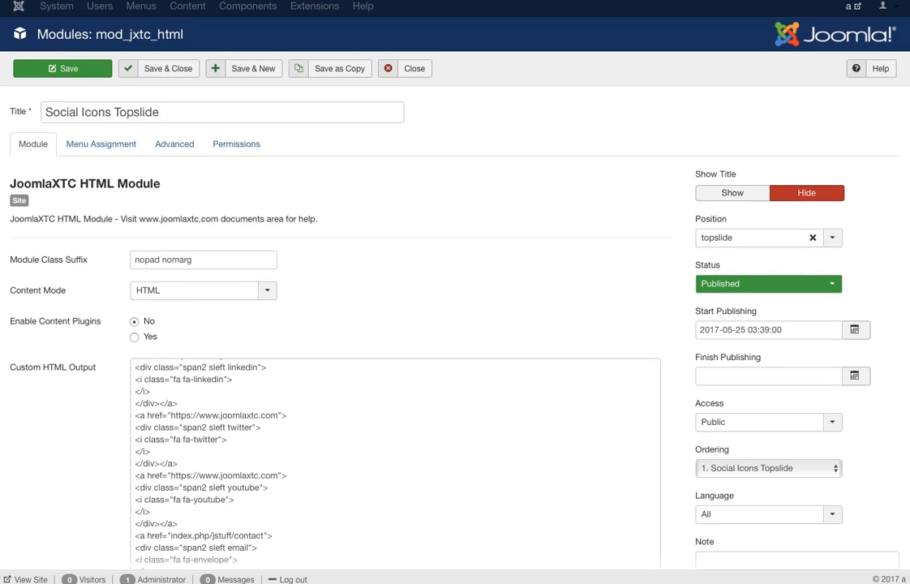
pyautogui.click(413, 69)
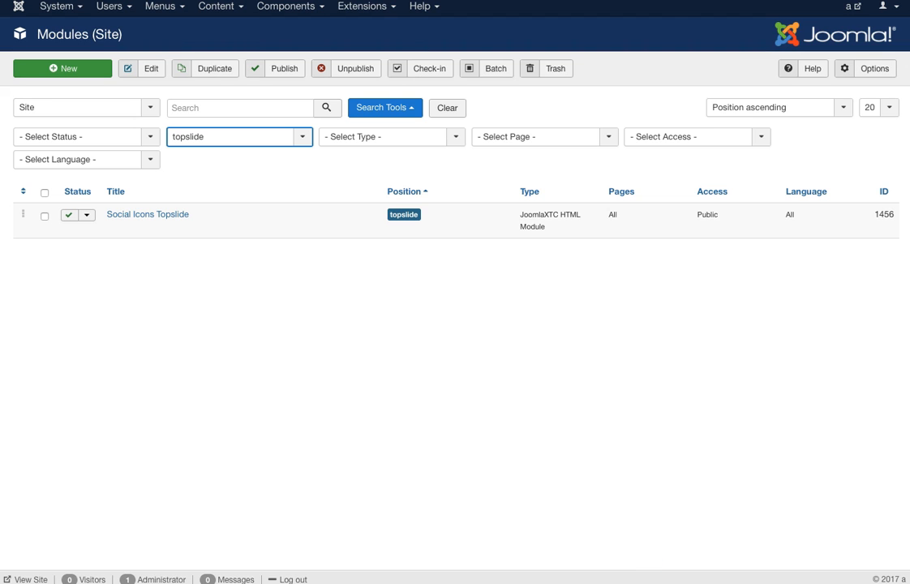
# Filter the site modules to the menubarleft position and open the MainMenu module
pyautogui.click(239, 137)
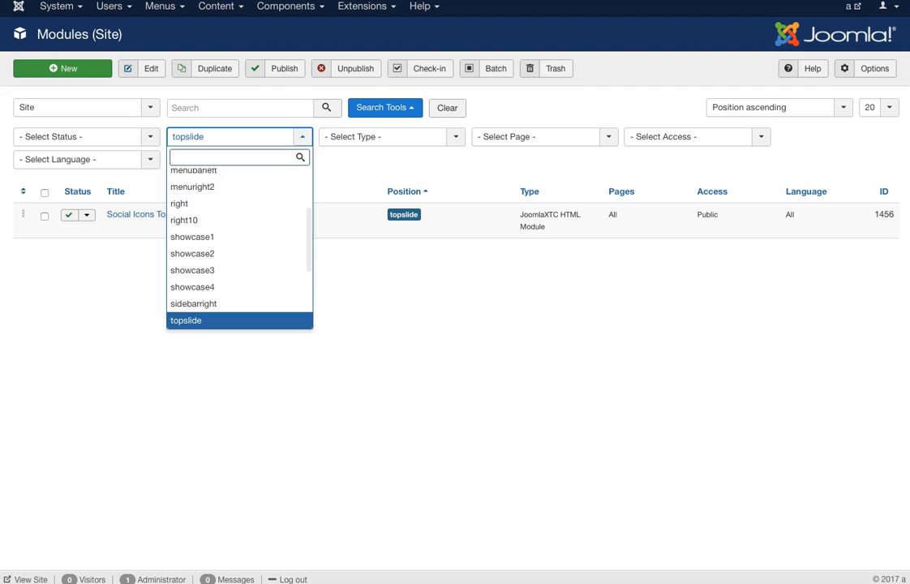
pyautogui.scroll(1, 239, 228)
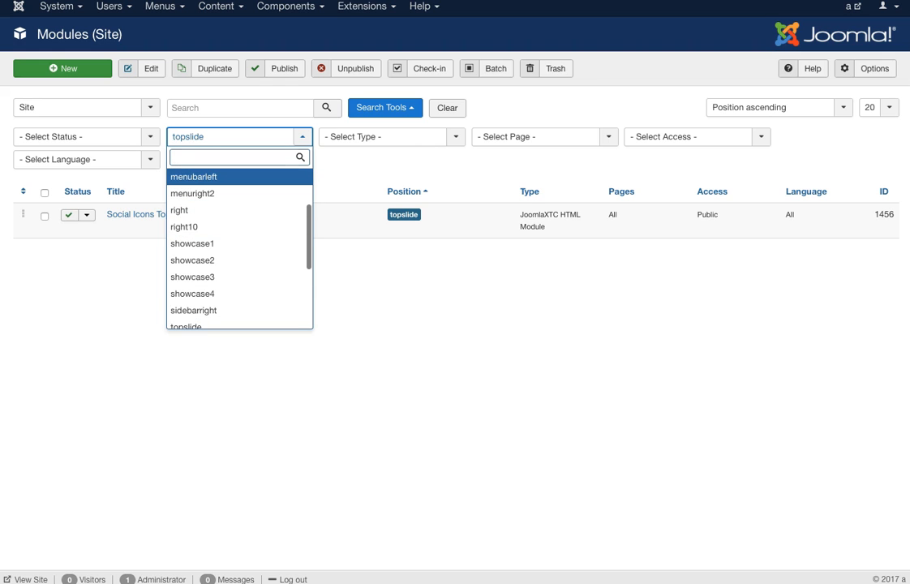
pyautogui.click(193, 176)
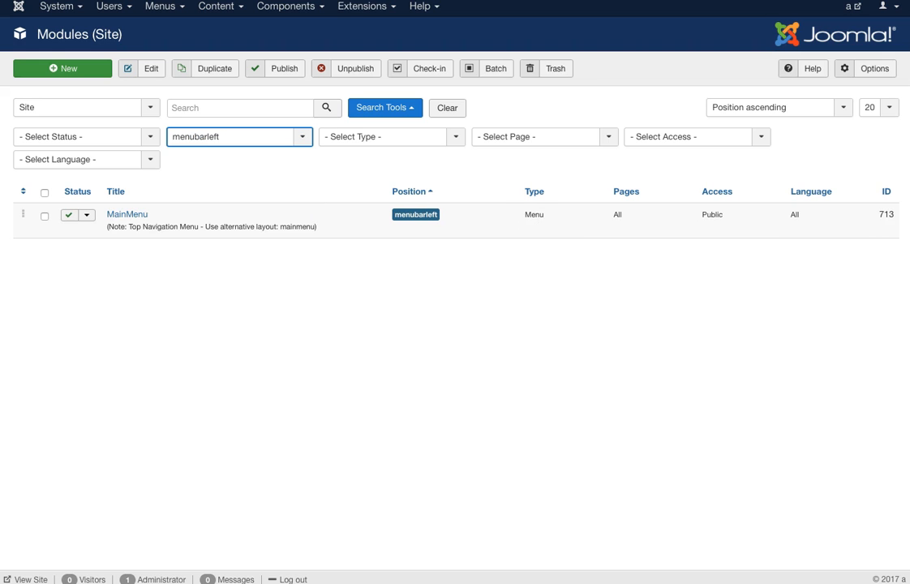
pyautogui.click(128, 215)
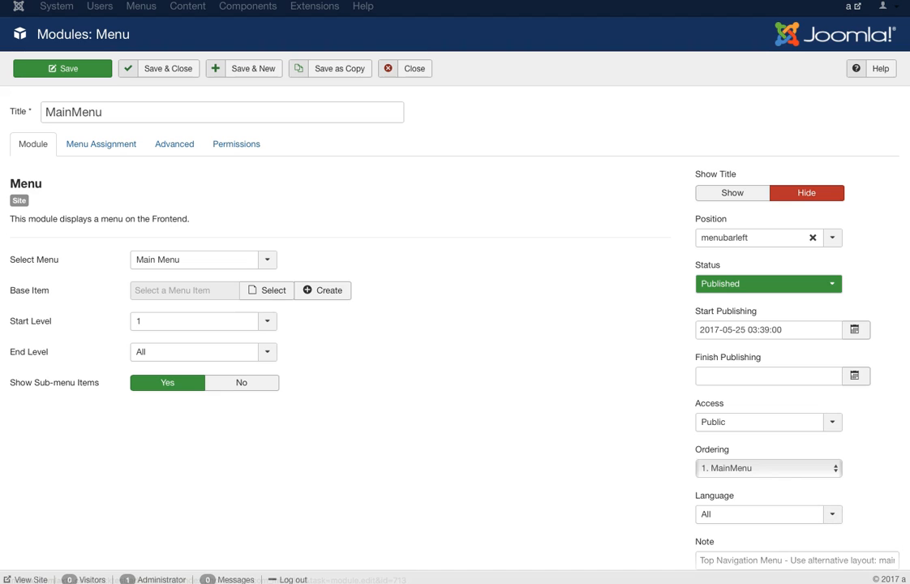
# Check MainMenu's advanced settings, review the available layouts while keeping mainmenu chosen, and close the module without saving
pyautogui.moveTo(31, 321)
pyautogui.click(174, 144)
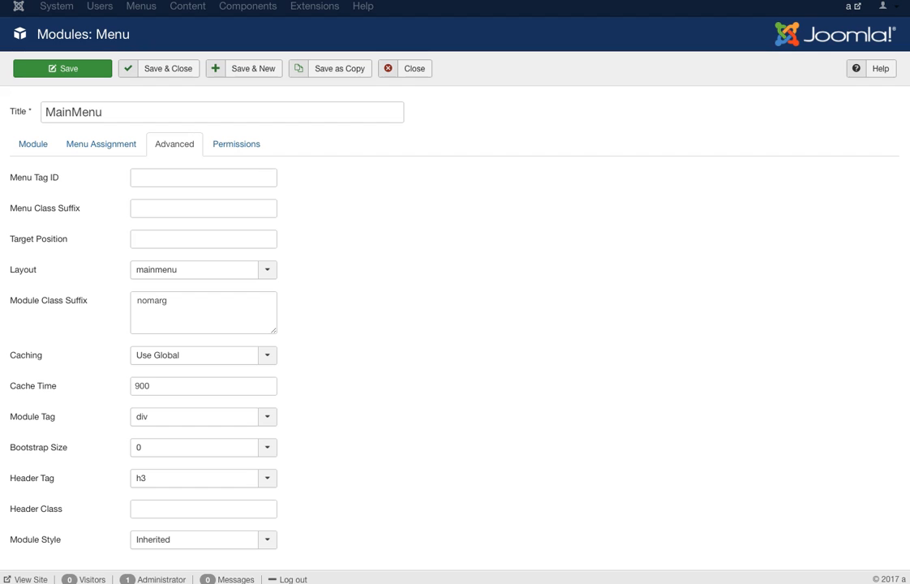
pyautogui.click(203, 271)
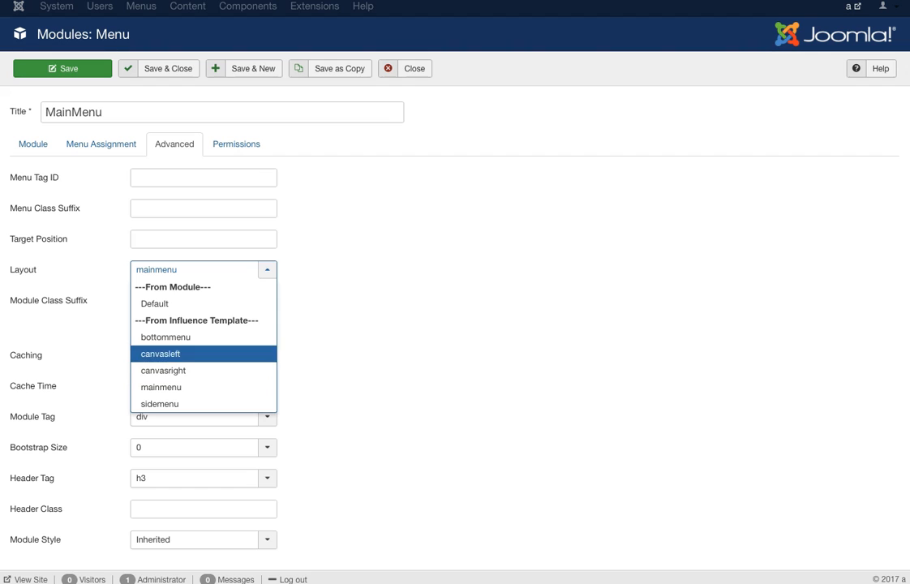
pyautogui.click(162, 387)
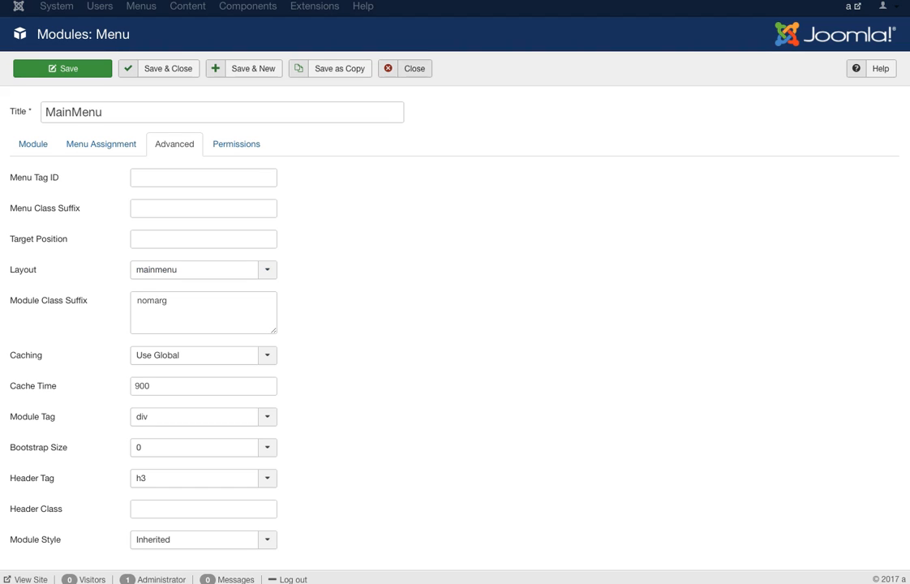
pyautogui.click(406, 69)
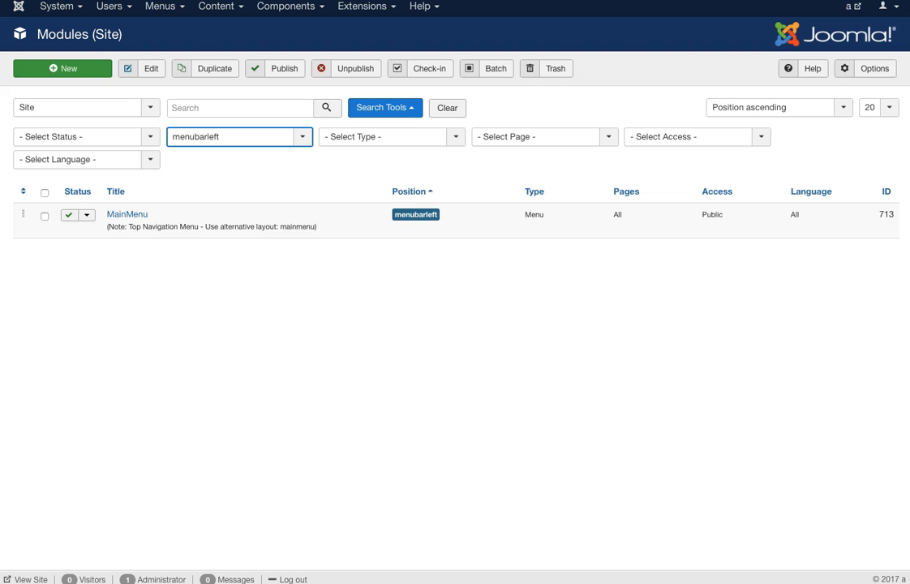
# Filter the site modules to the inset position and open the Inset Text module
pyautogui.click(239, 137)
pyautogui.scroll(-1, 235, 276)
pyautogui.scroll(1, 235, 232)
pyautogui.scroll(1, 235, 207)
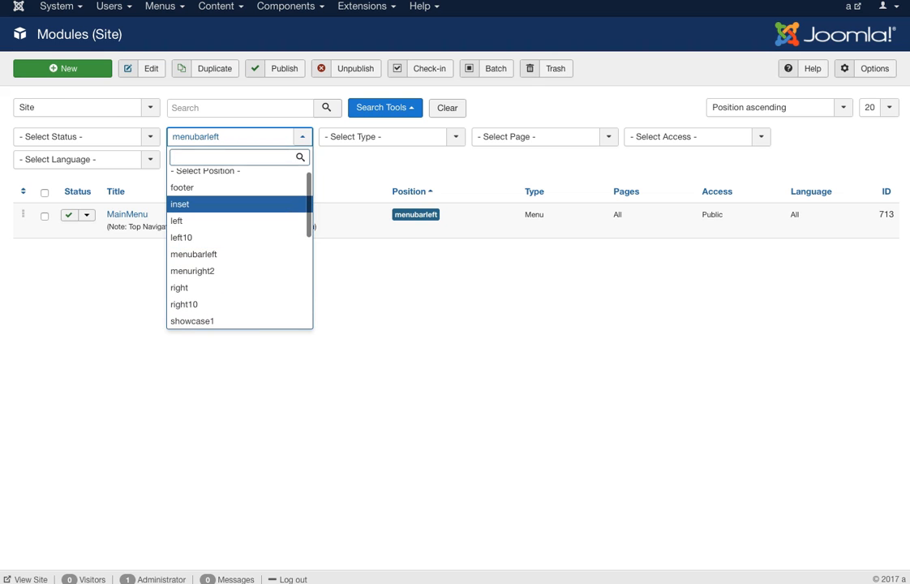
pyautogui.click(235, 205)
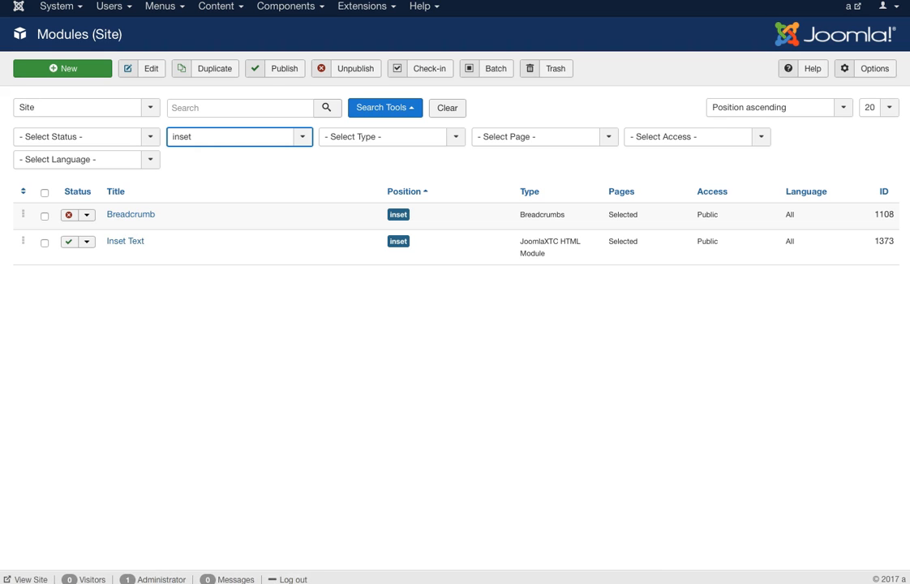
pyautogui.click(126, 241)
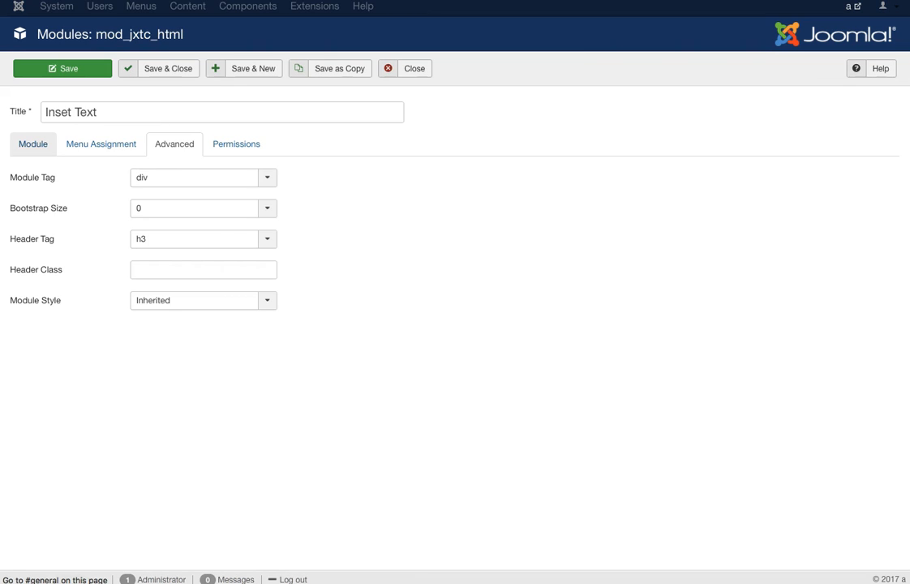
# Show Inset Text's main module settings and widen the Custom HTML Output box so the code lines fit without wrapping
pyautogui.click(33, 144)
pyautogui.scroll(-2, 456, 308)
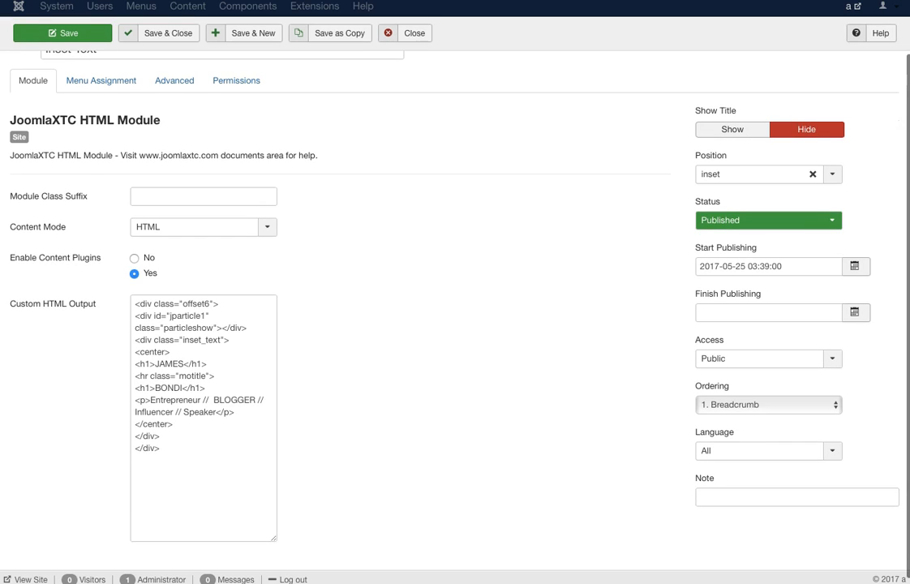
pyautogui.scroll(-1, 455, 309)
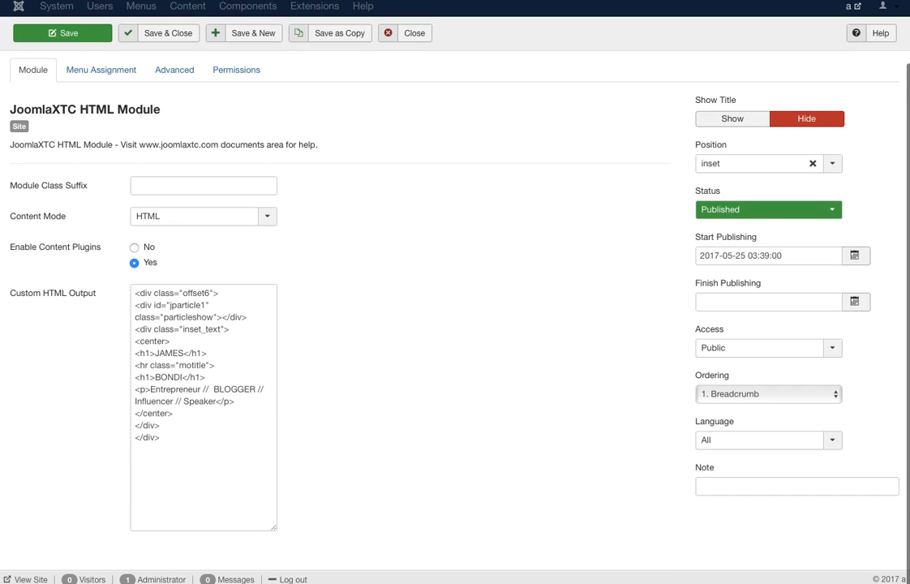
pyautogui.moveTo(274, 528); pyautogui.dragTo(654, 528)
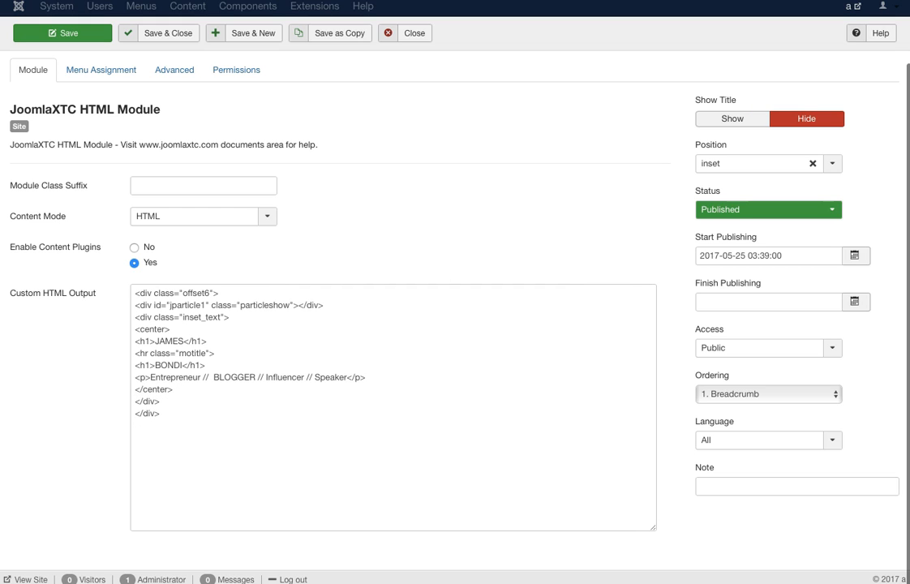
# Examine the offset6 wrapper, the jparticle1 particleshow div, and the inset_text div with its closing tag in the custom code
pyautogui.moveTo(136, 292); pyautogui.dragTo(219, 294)
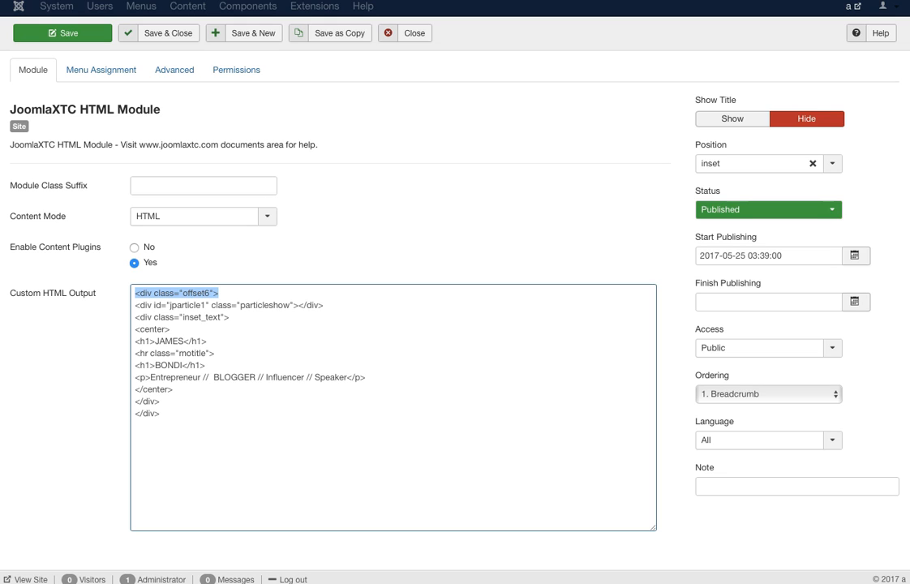
pyautogui.moveTo(324, 305); pyautogui.dragTo(134, 305)
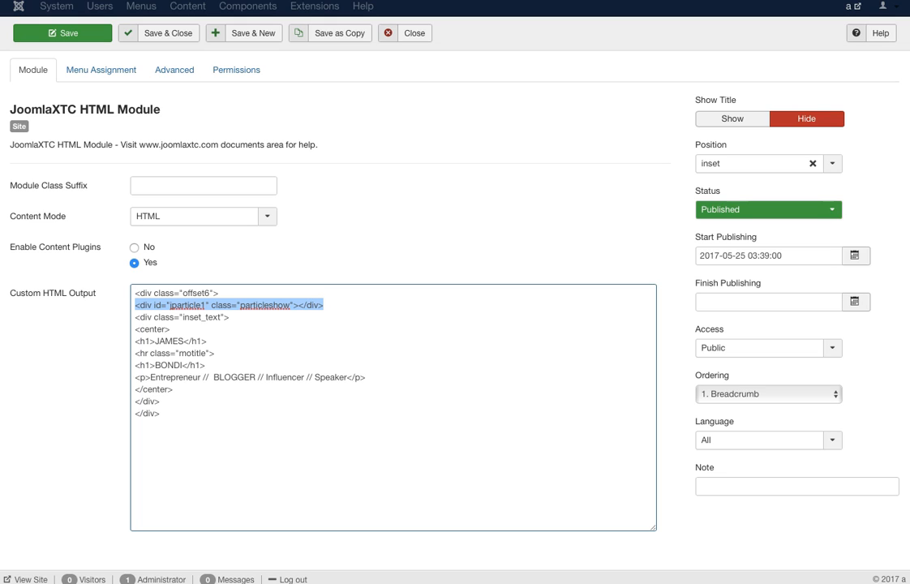
pyautogui.moveTo(229, 318); pyautogui.dragTo(135, 317)
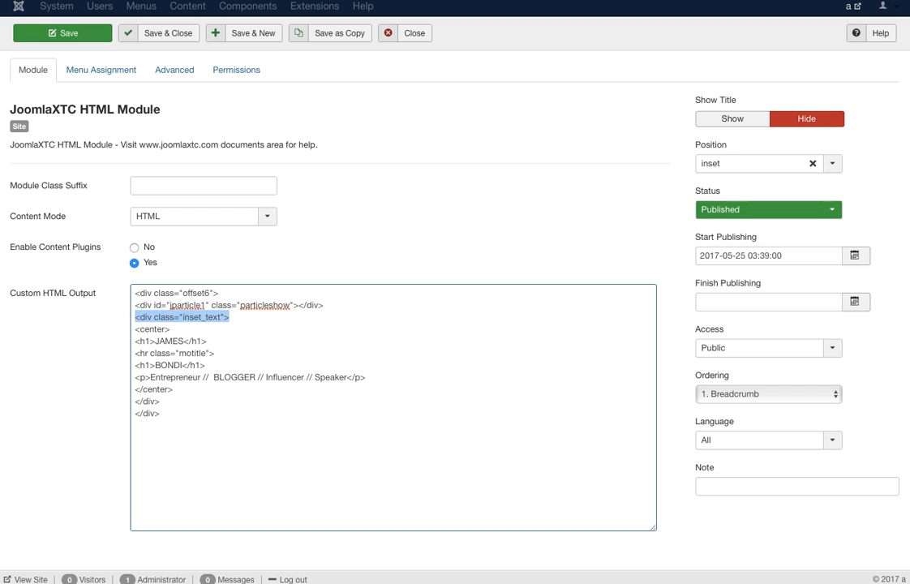
pyautogui.moveTo(159, 401); pyautogui.dragTo(135, 401)
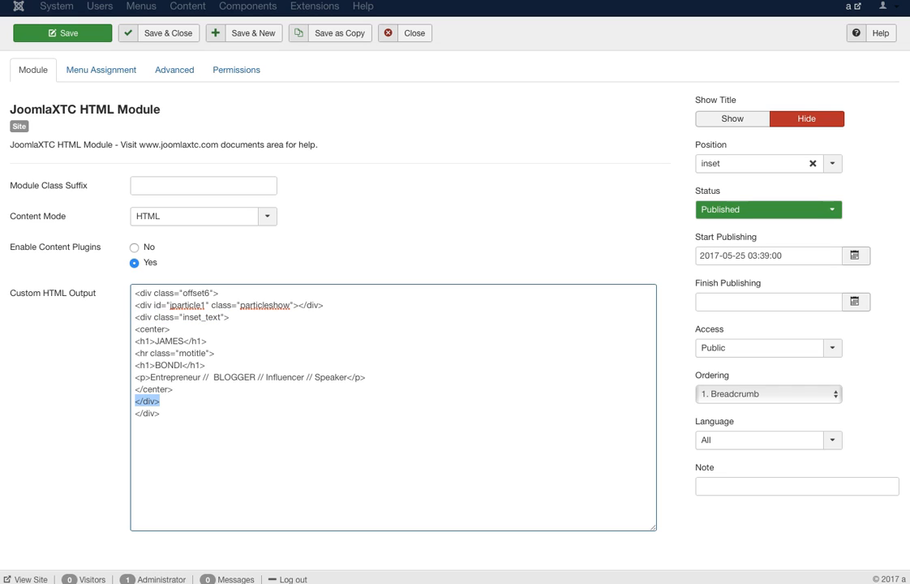
# Examine the two h1 heading lines, the motitle divider and the tagline paragraph inside the inset_text block
pyautogui.moveTo(206, 341); pyautogui.dragTo(135, 342)
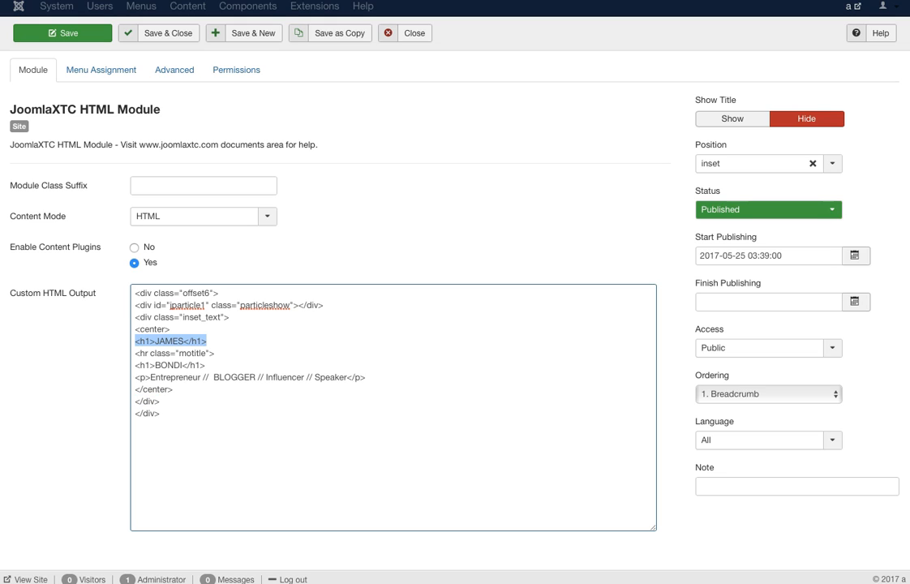
pyautogui.moveTo(205, 365); pyautogui.dragTo(134, 365)
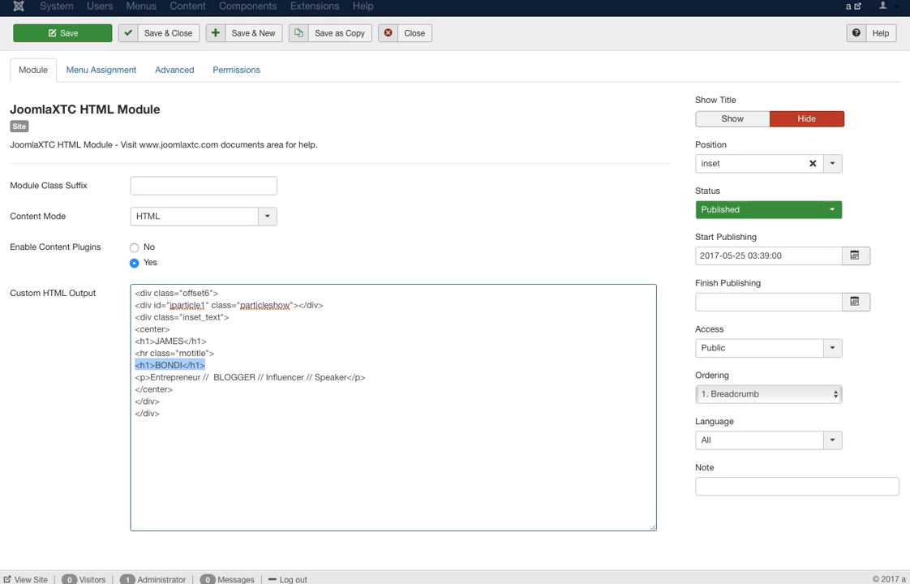
pyautogui.moveTo(215, 353); pyautogui.dragTo(135, 353)
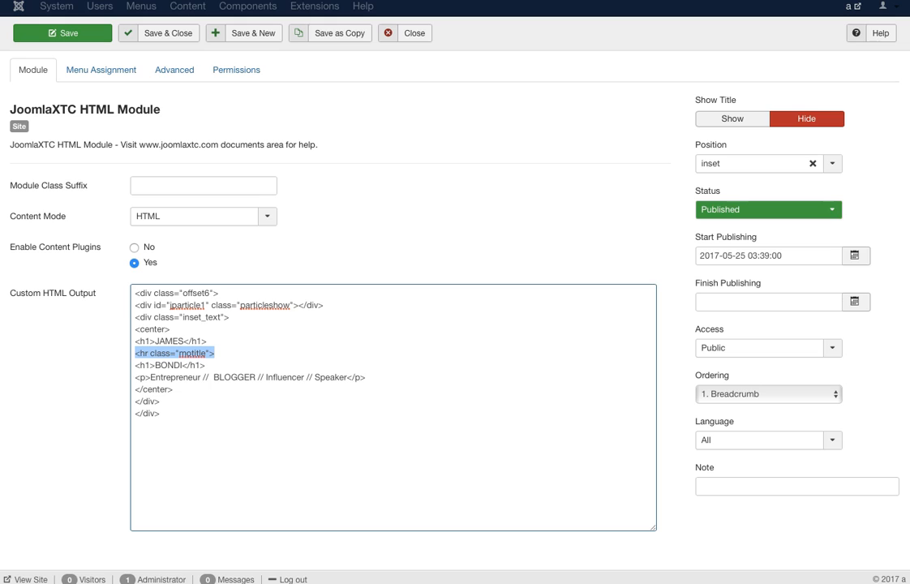
pyautogui.moveTo(366, 377); pyautogui.dragTo(135, 377)
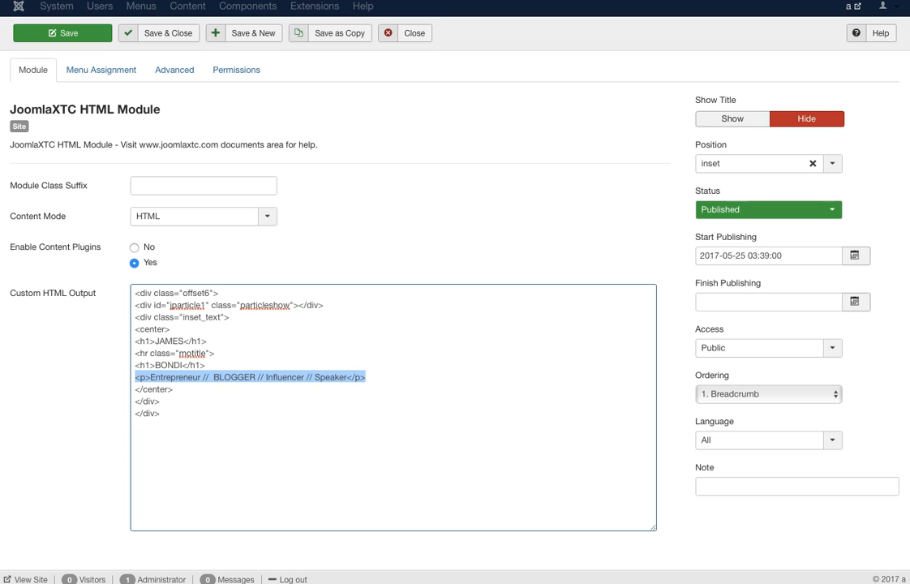
pyautogui.scroll(1, 454, 324)
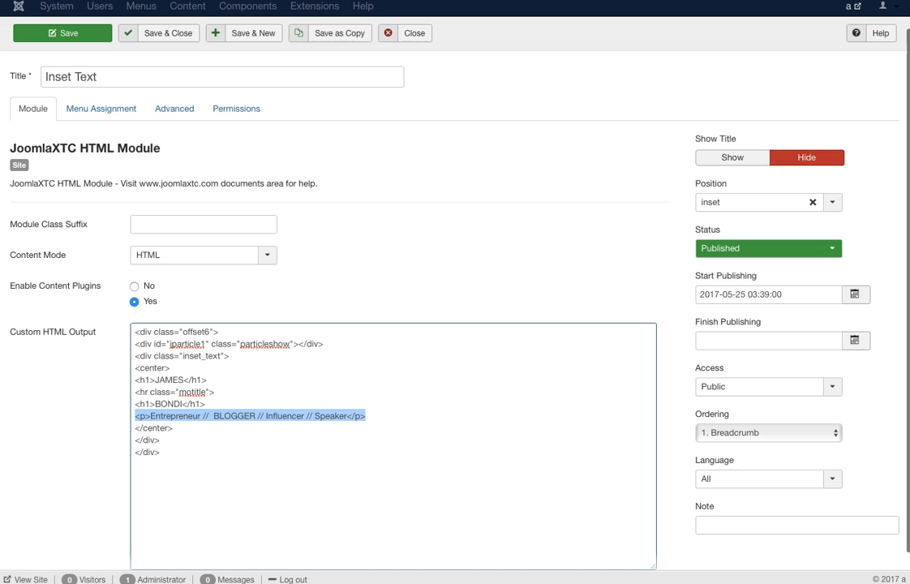
# Close Inset Text without saving, filter the site modules to the user1 position and open the User 1 About module
pyautogui.click(413, 34)
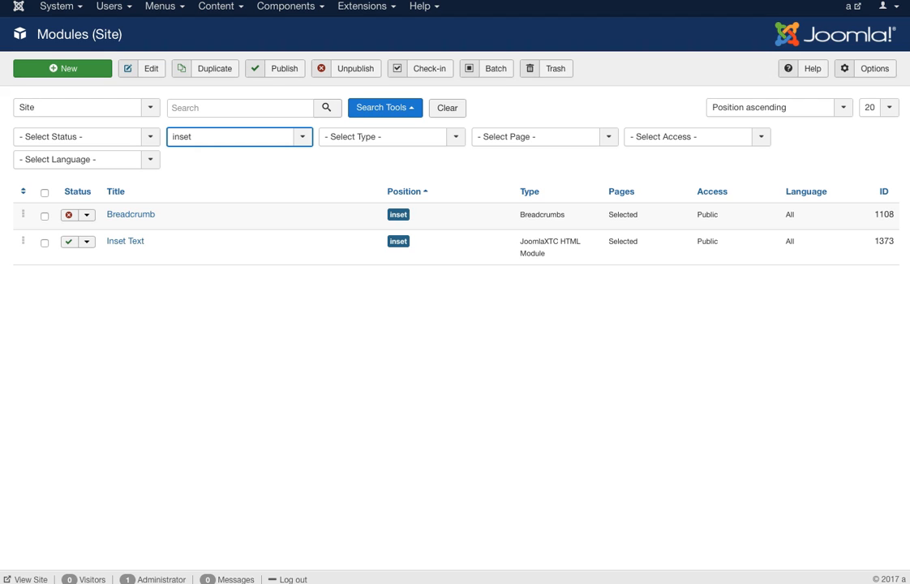
pyautogui.press('Down')
pyautogui.press('Down')
pyautogui.press('Down')
pyautogui.press('Down')
pyautogui.press('Down')
pyautogui.press('Down')
pyautogui.press('Down')
pyautogui.press('Down')
pyautogui.press('Down')
pyautogui.press('Down')
pyautogui.press('Down')
pyautogui.press('Down')
pyautogui.press('Down')
pyautogui.press('Down')
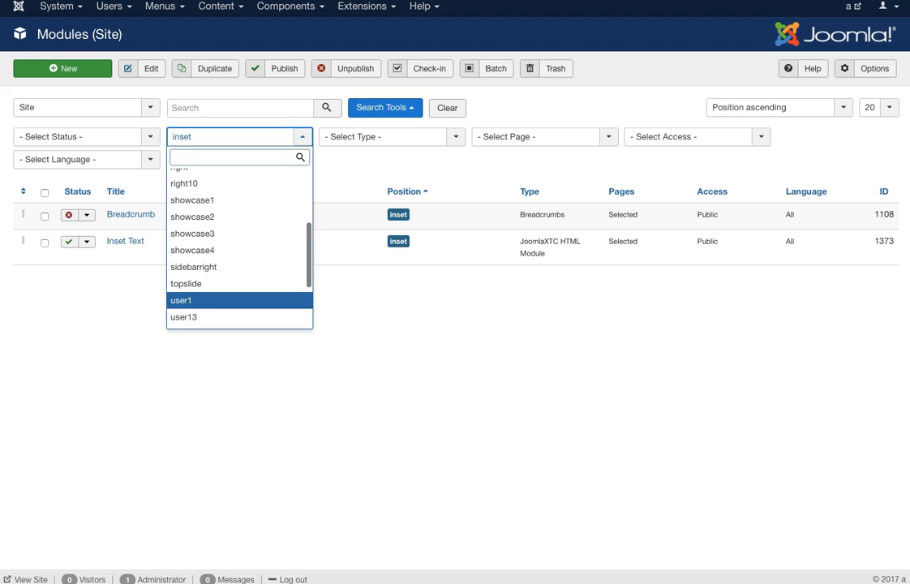
pyautogui.press('Return')
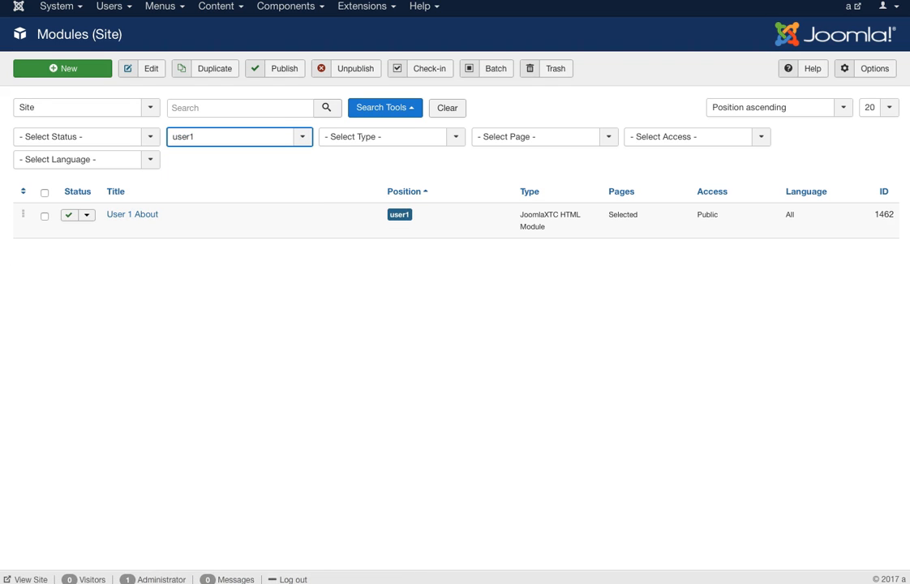
pyautogui.click(132, 214)
# Widen the Custom HTML Output box and examine the row-fluid and span6 divs, the index.php/super-powers link and its btn class
pyautogui.scroll(-2, 454, 325)
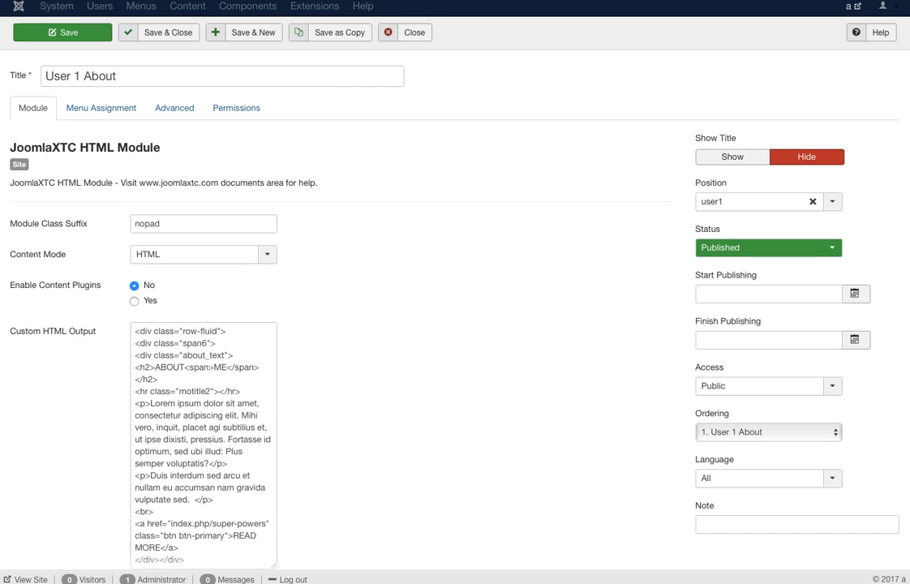
pyautogui.moveTo(274, 528); pyautogui.dragTo(665, 528)
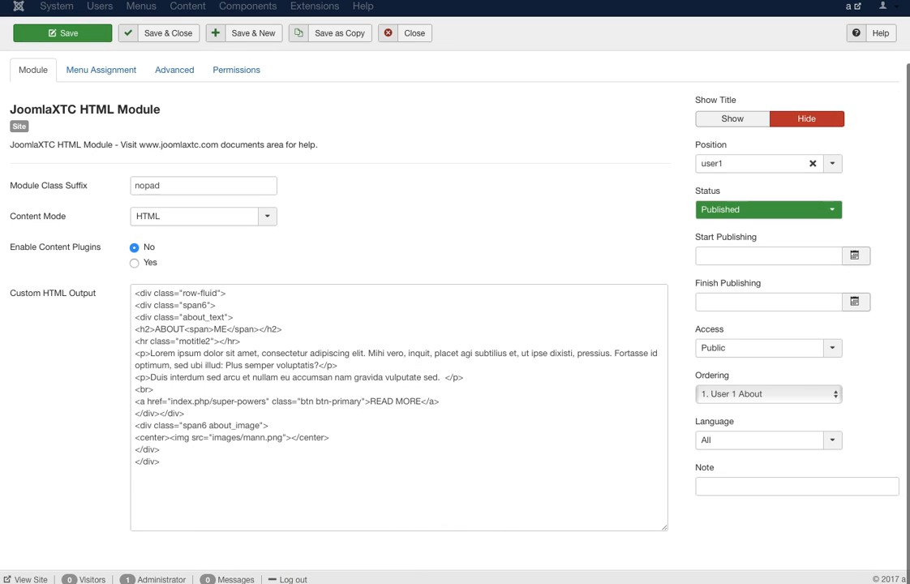
pyautogui.moveTo(135, 293)
pyautogui.mouseDown()
pyautogui.moveTo(216, 305)
pyautogui.moveTo(134, 313)
pyautogui.moveTo(134, 306)
pyautogui.mouseUp()
pyautogui.click(217, 305)
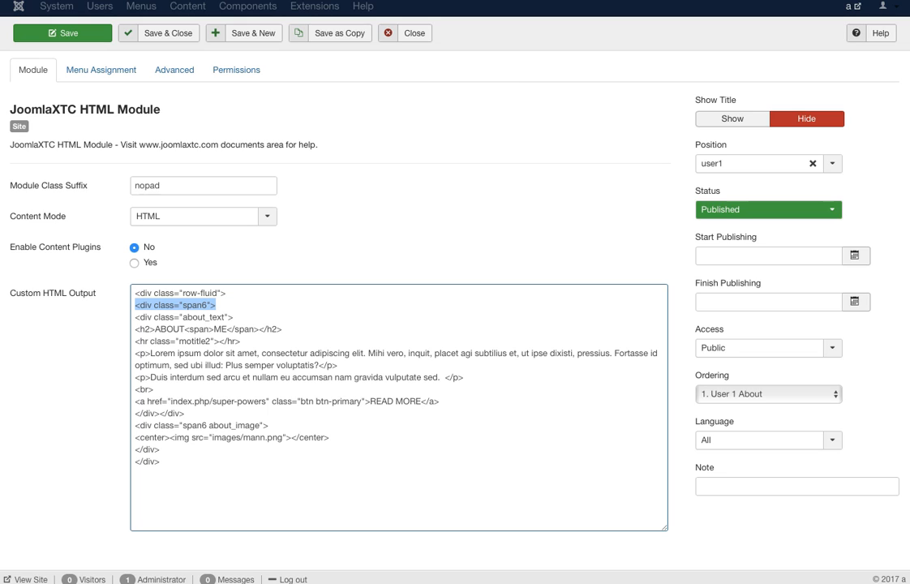
pyautogui.moveTo(254, 401); pyautogui.dragTo(266, 402)
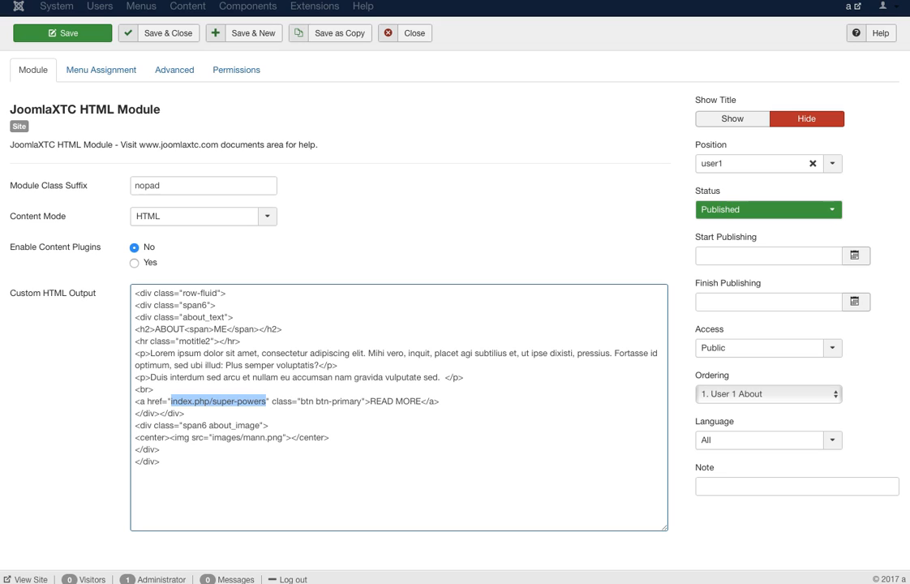
pyautogui.moveTo(301, 402); pyautogui.dragTo(316, 402)
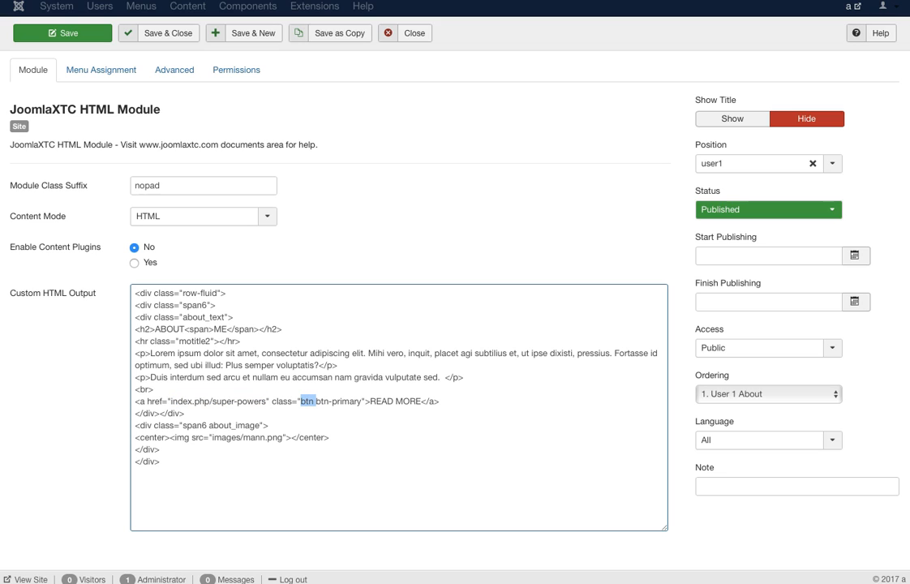
pyautogui.click(317, 401)
# Close User 1 About without saving, filter the modules to the user13 position and open the Logo Bank - U13 module
pyautogui.scroll(2, 455, 365)
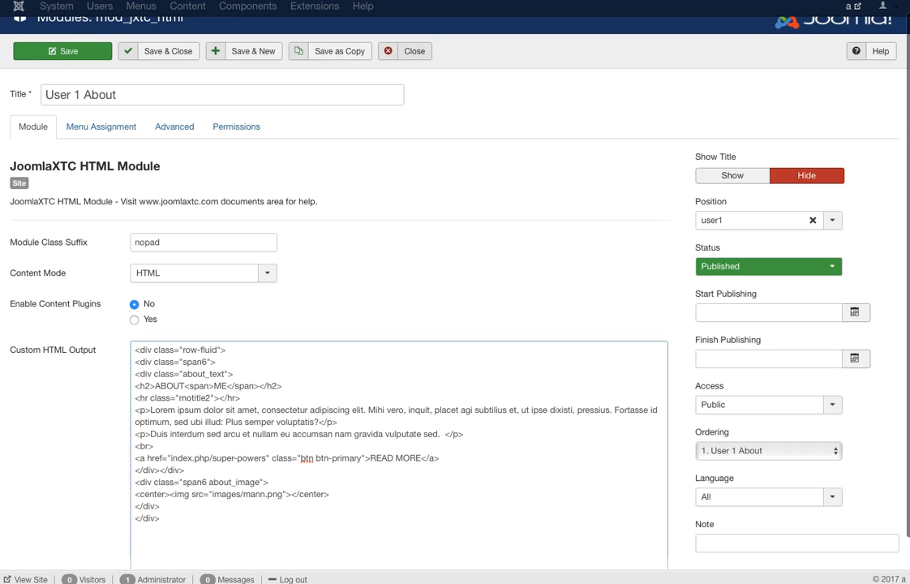
pyautogui.click(413, 51)
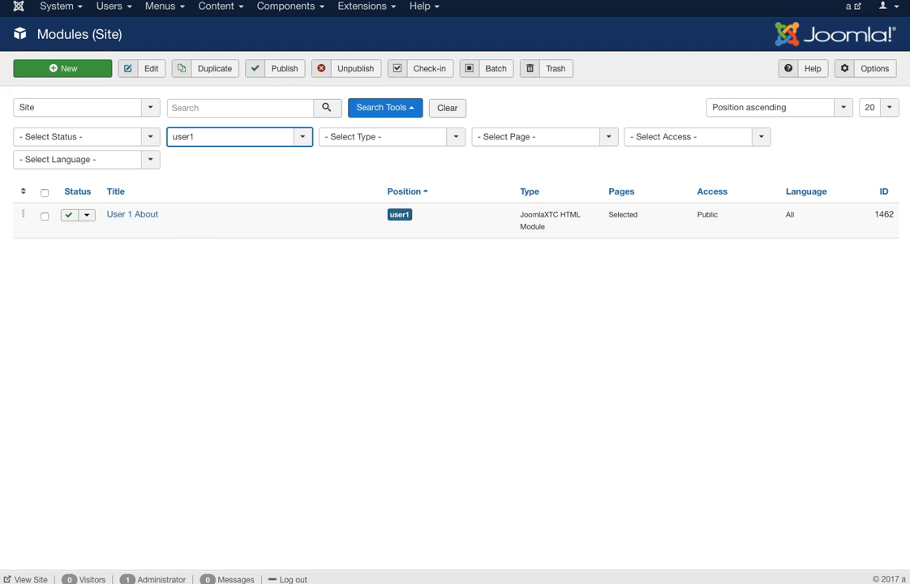
pyautogui.click(239, 137)
pyautogui.scroll(-2, 227, 246)
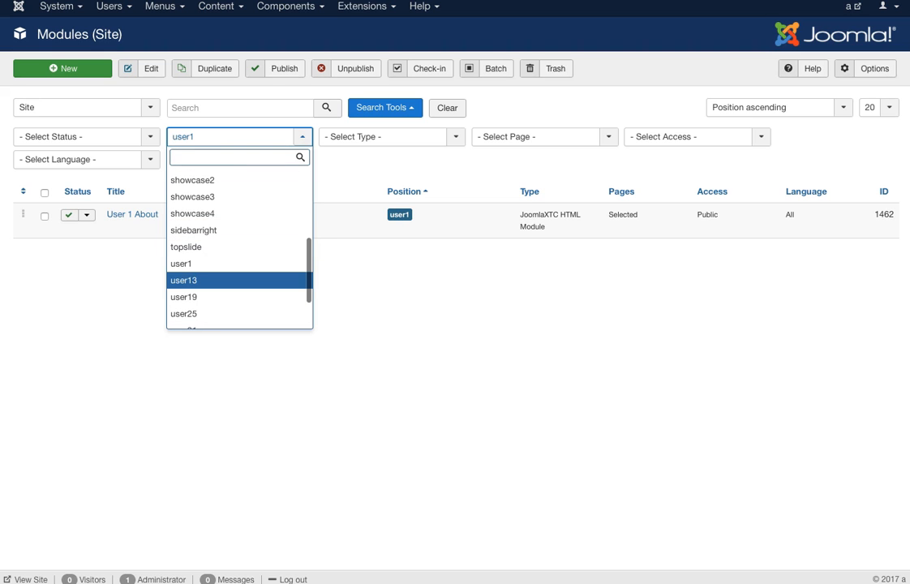
pyautogui.click(227, 281)
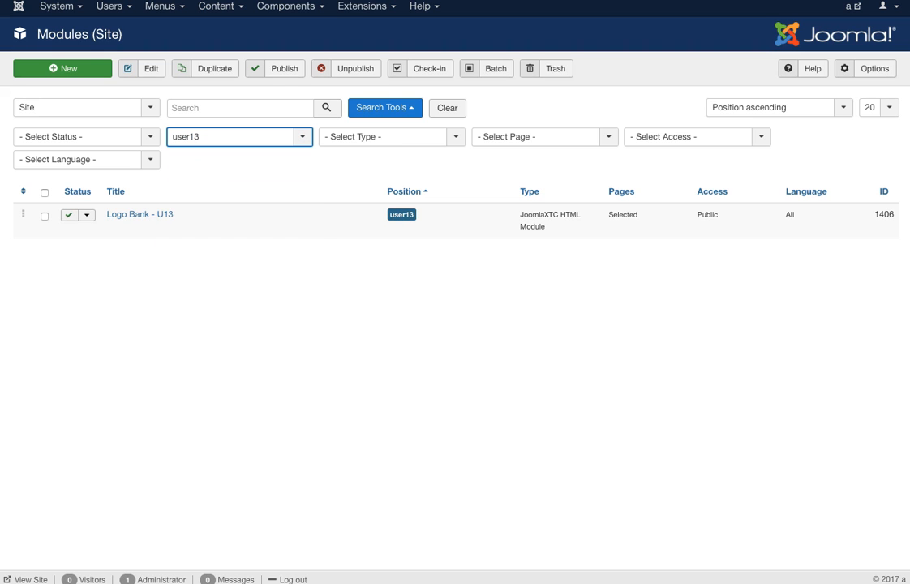
pyautogui.click(139, 215)
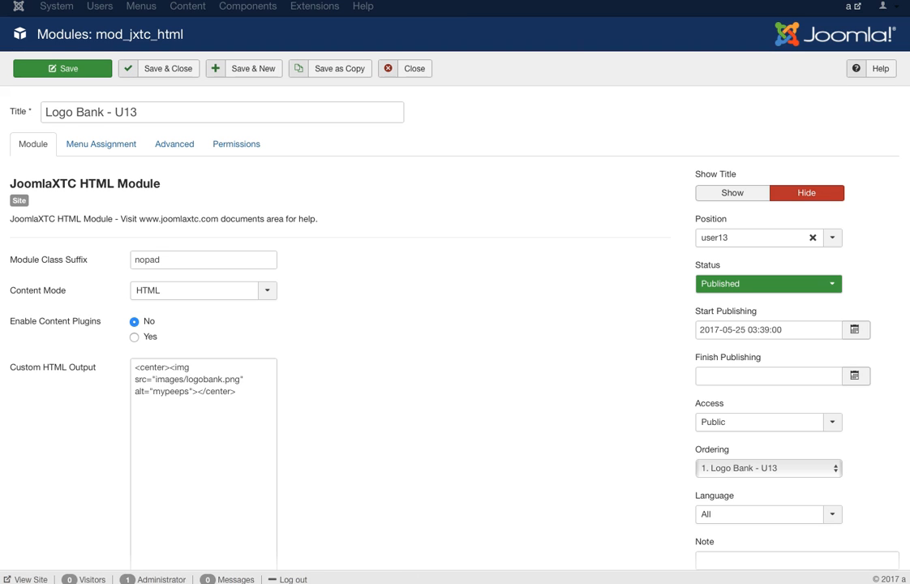
# Examine the centered images/logobank.png image tag in the Logo Bank module's custom HTML
pyautogui.scroll(-2, 455, 324)
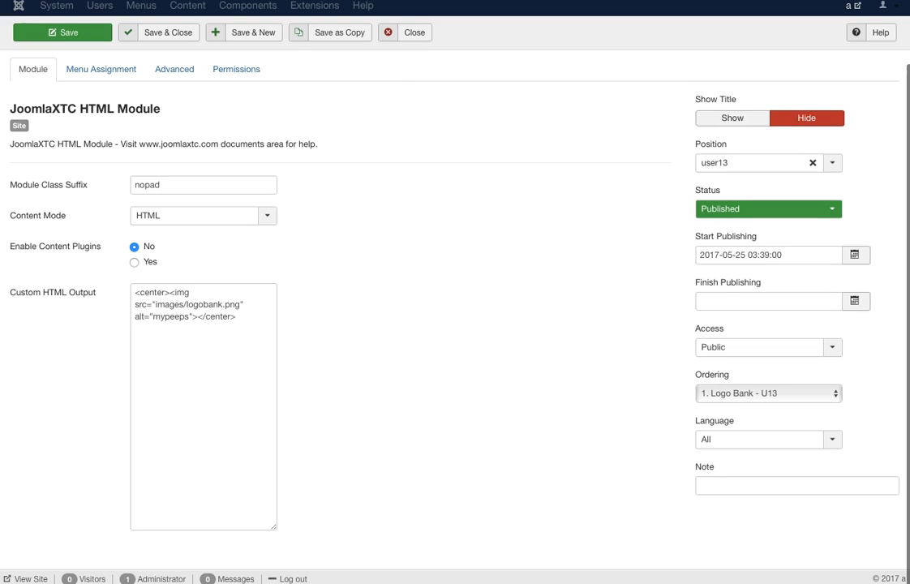
pyautogui.moveTo(171, 293); pyautogui.dragTo(134, 293)
pyautogui.click(237, 329)
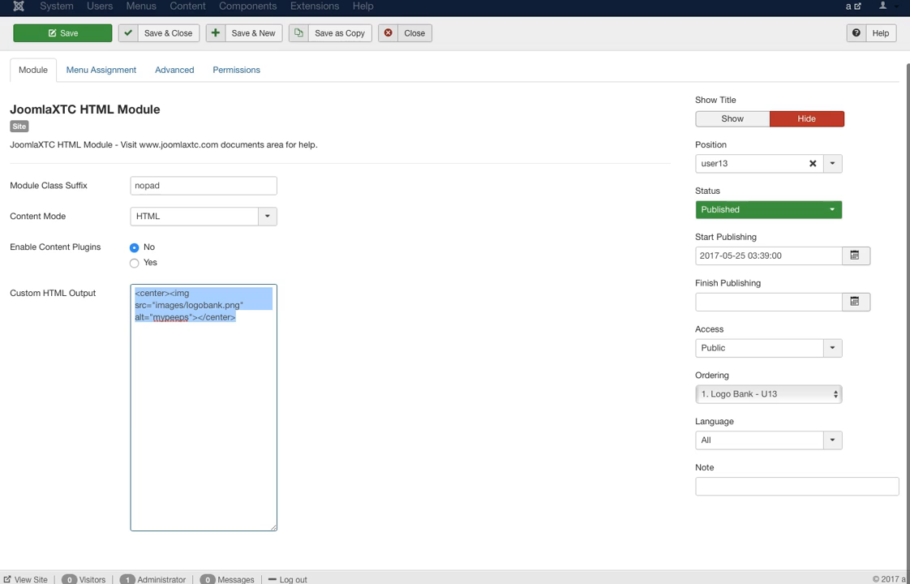
# Close Logo Bank - U13 without saving, filter the modules to the user19 position and open the Super Powers module
pyautogui.click(405, 33)
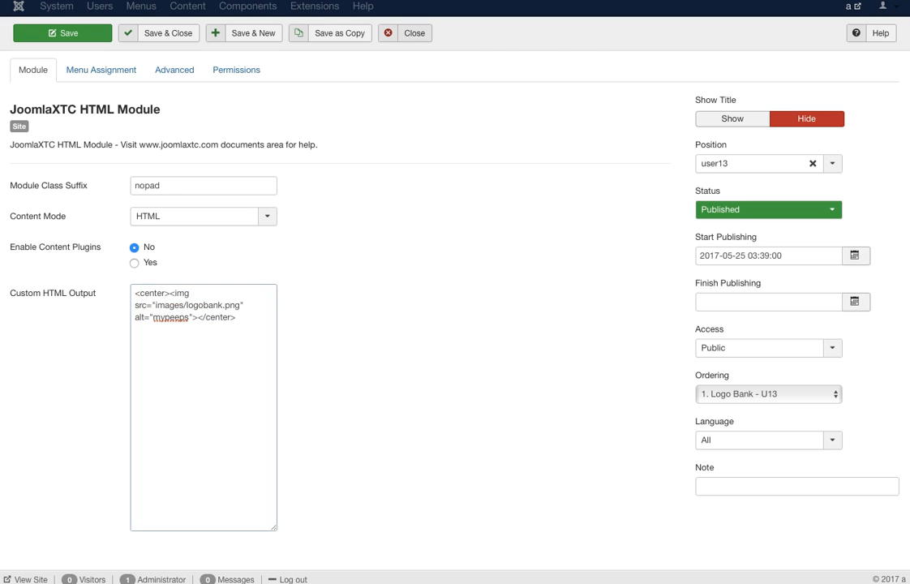
pyautogui.click(240, 137)
pyautogui.scroll(-1, 235, 218)
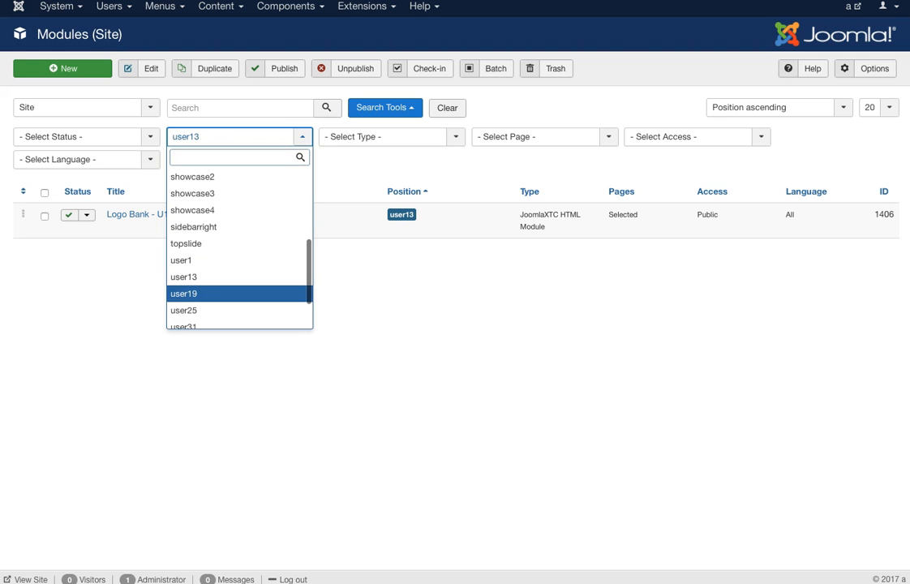
pyautogui.click(211, 294)
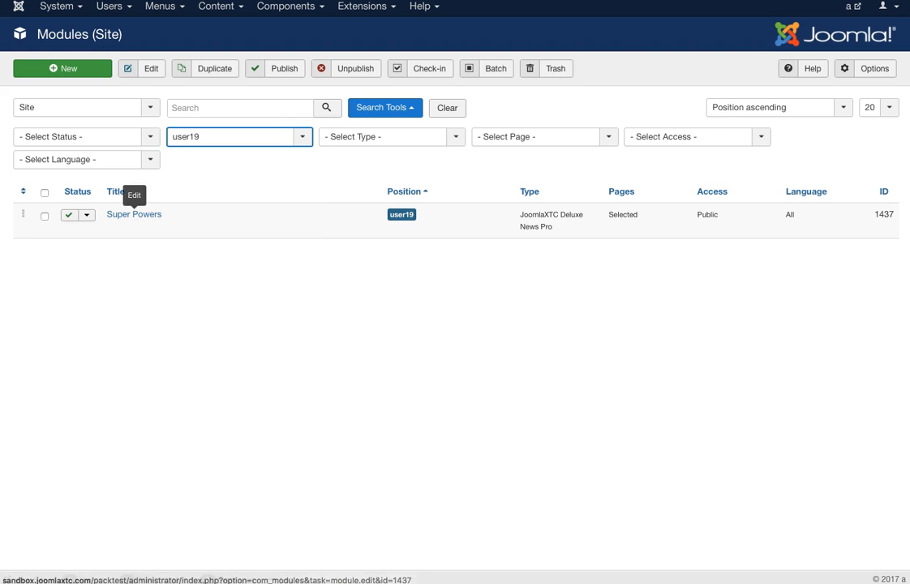
pyautogui.click(134, 214)
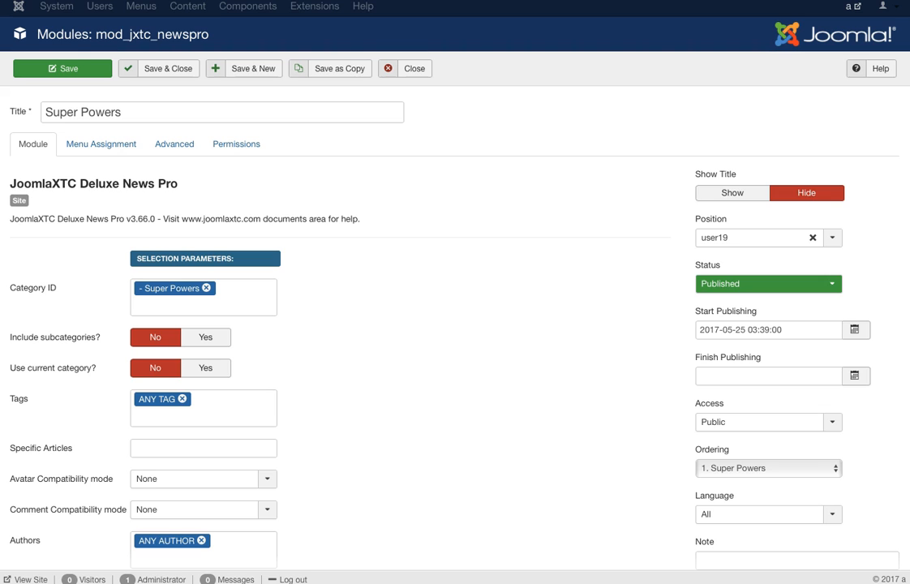
# Review the Super Powers module's selection parameters and its display parameters down to the HTML templates
pyautogui.scroll(-5, 454, 325)
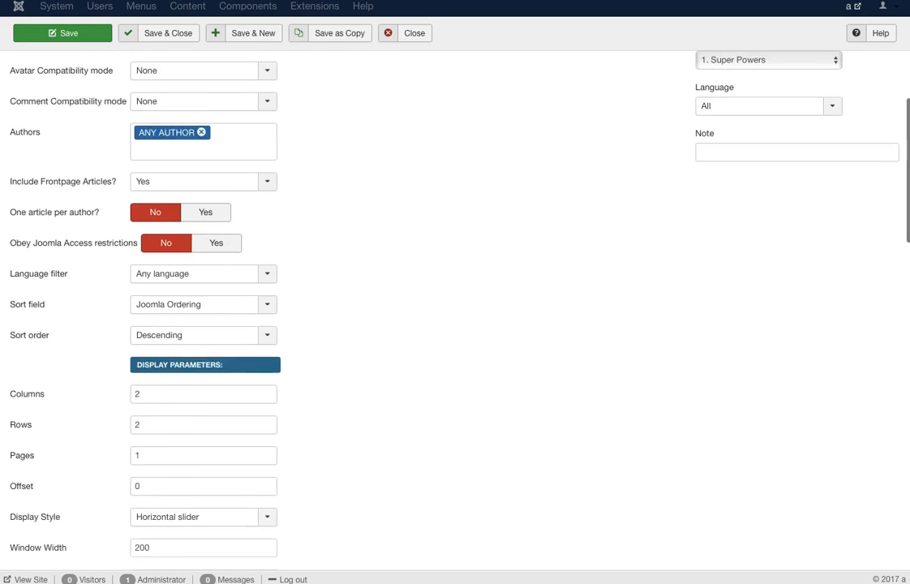
pyautogui.scroll(-2, 454, 324)
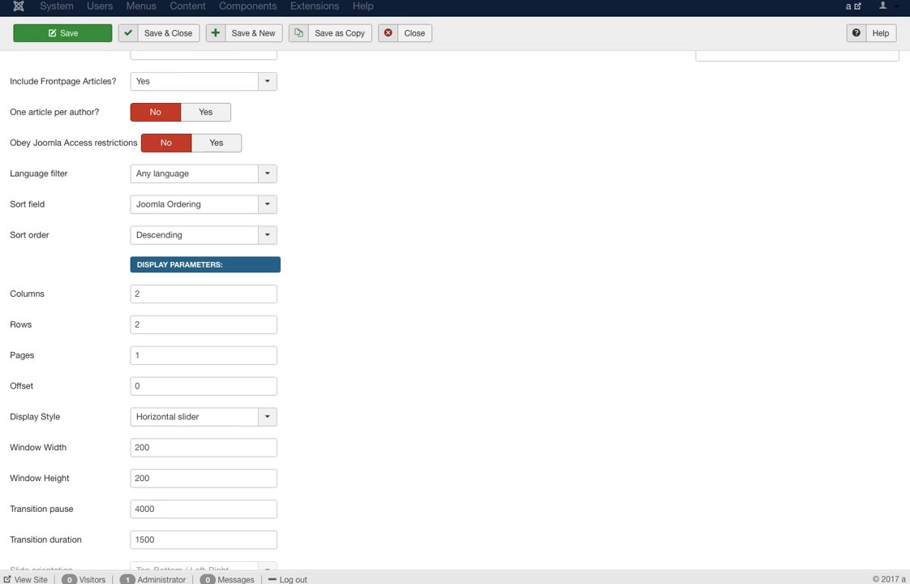
pyautogui.scroll(-5, 455, 308)
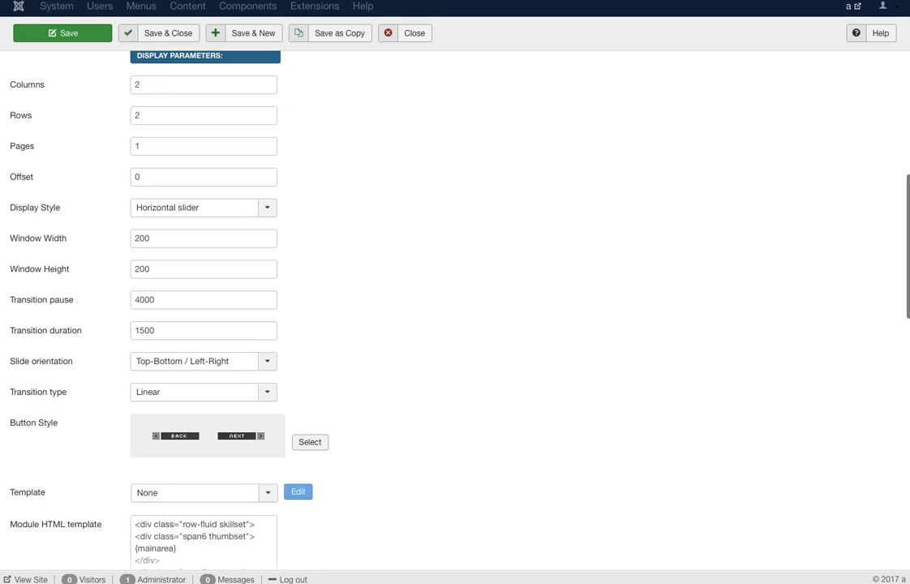
pyautogui.scroll(-2, 454, 308)
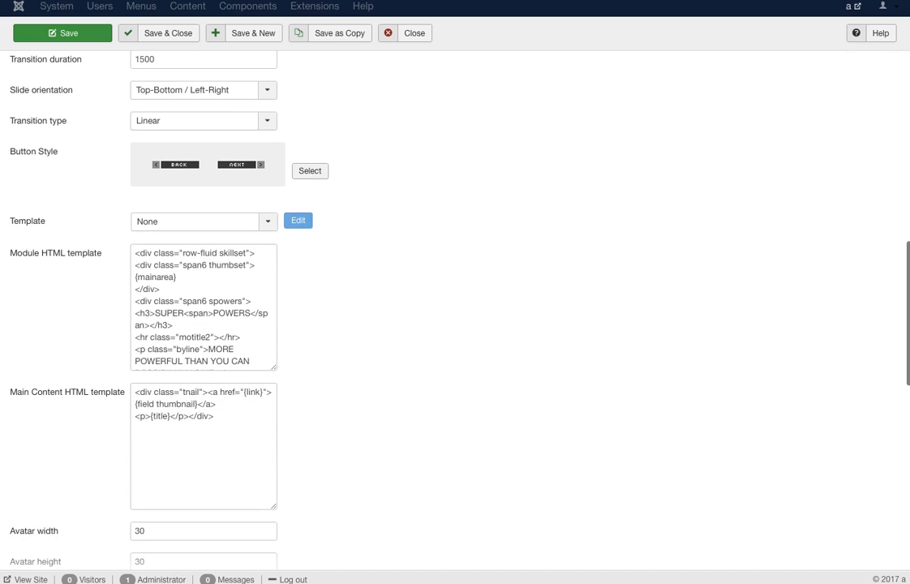
# Look through the available Deluxe News Pro example templates and leave the Template setting at None
pyautogui.click(203, 221)
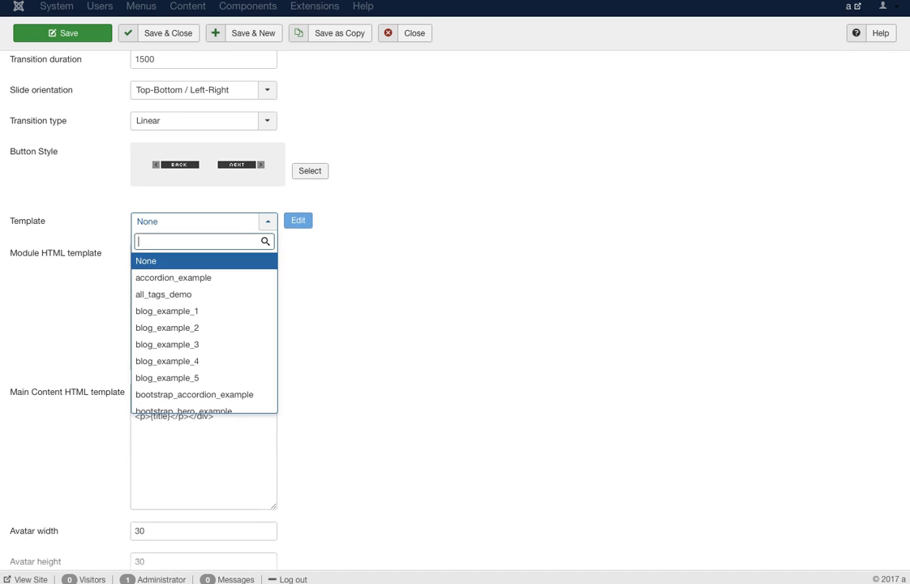
pyautogui.scroll(-1, 203, 305)
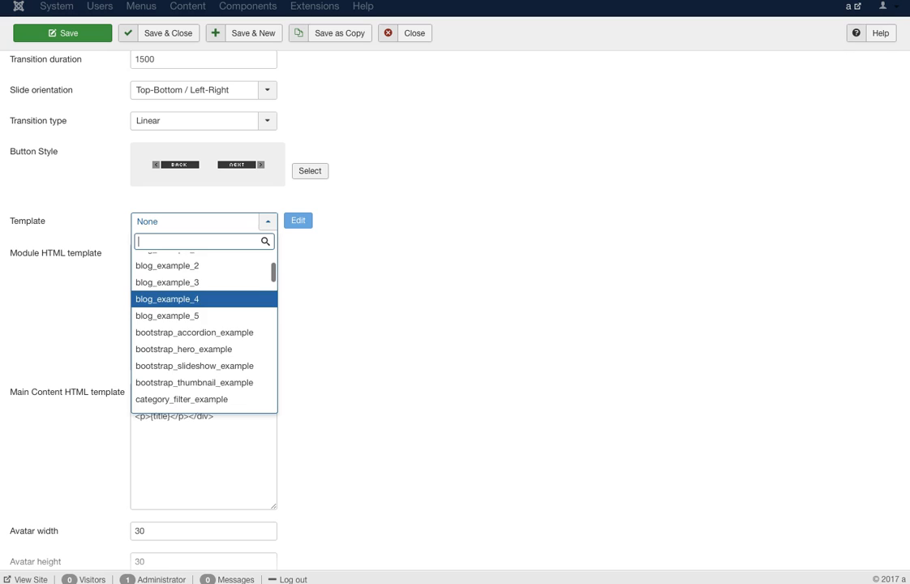
pyautogui.scroll(-1, 203, 324)
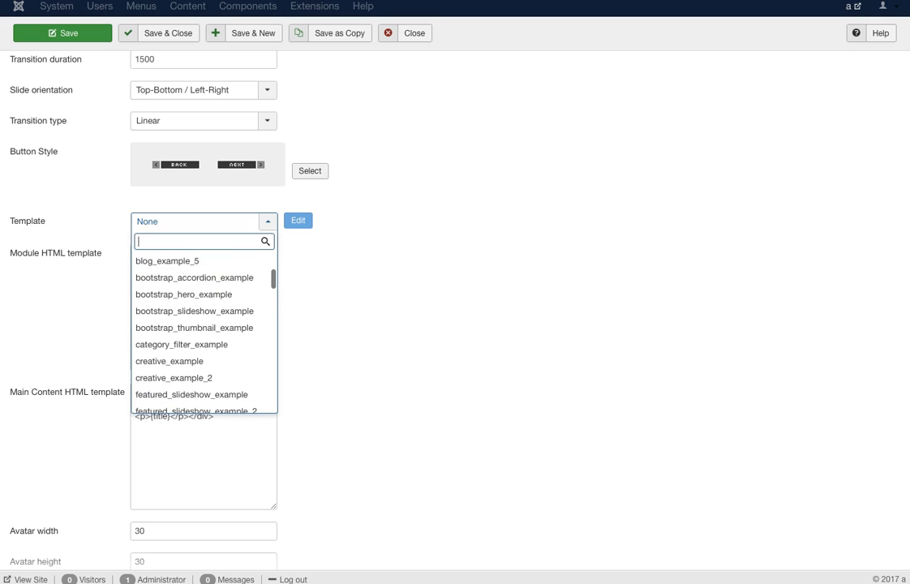
pyautogui.click(381, 260)
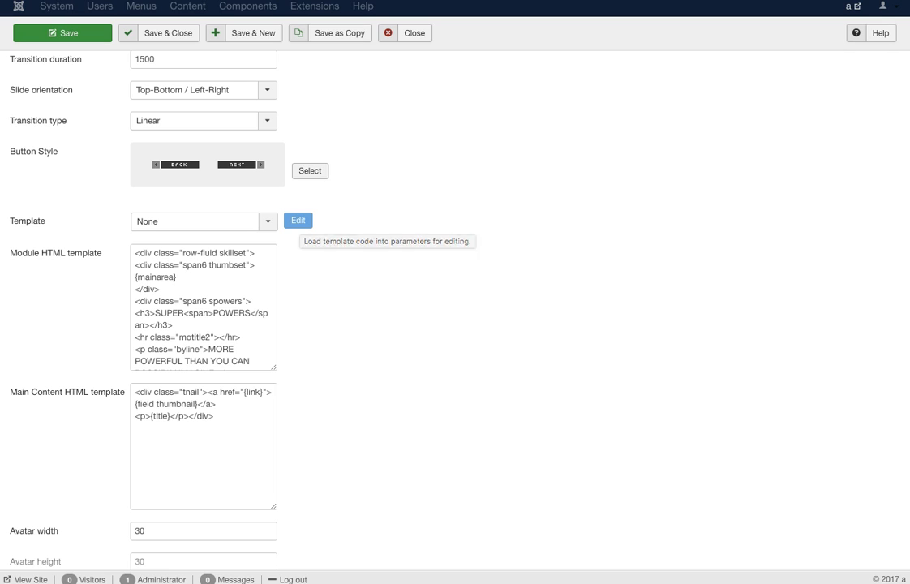
# Enlarge the Module HTML template box until the whole code fits without wrapping or inner scrolling
pyautogui.scroll(-1, 454, 309)
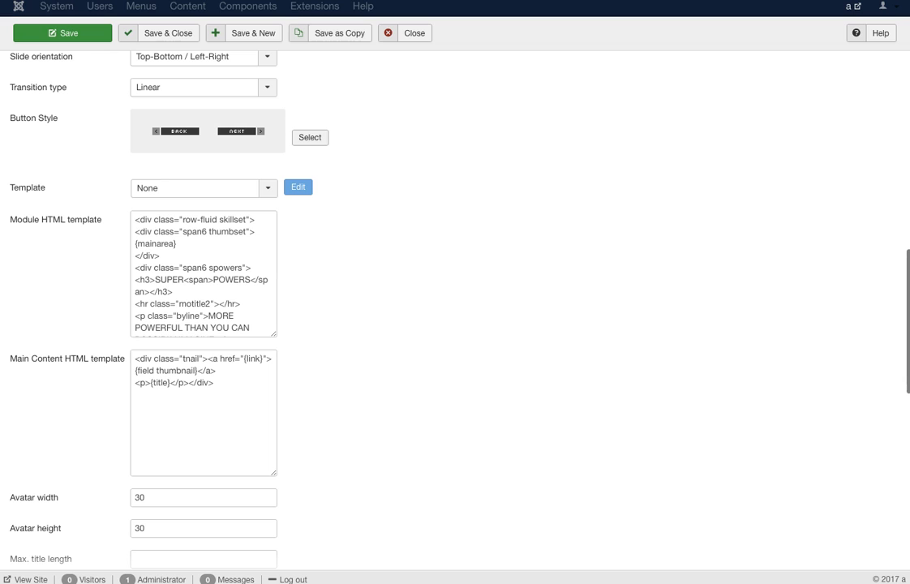
pyautogui.moveTo(275, 335); pyautogui.dragTo(677, 523)
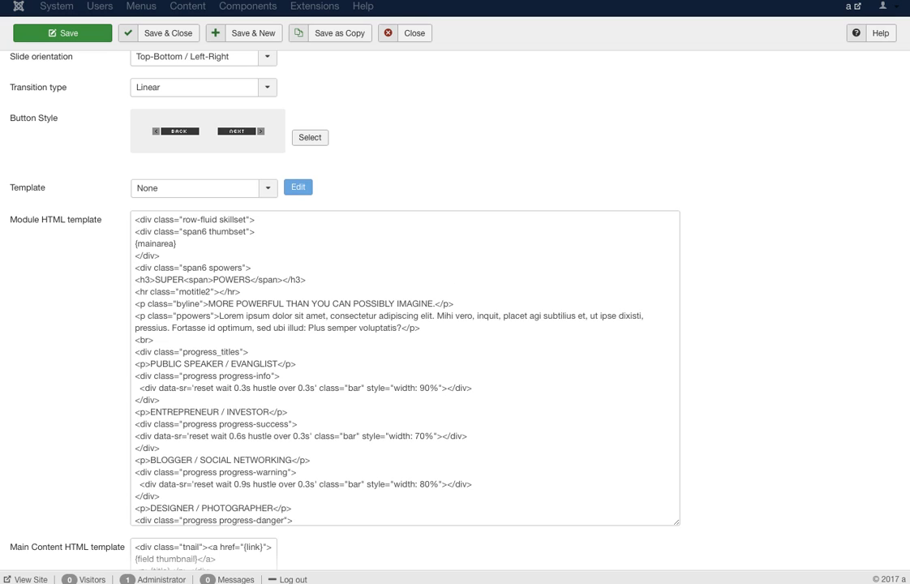
pyautogui.scroll(-2, 454, 308)
pyautogui.moveTo(677, 452); pyautogui.dragTo(677, 525)
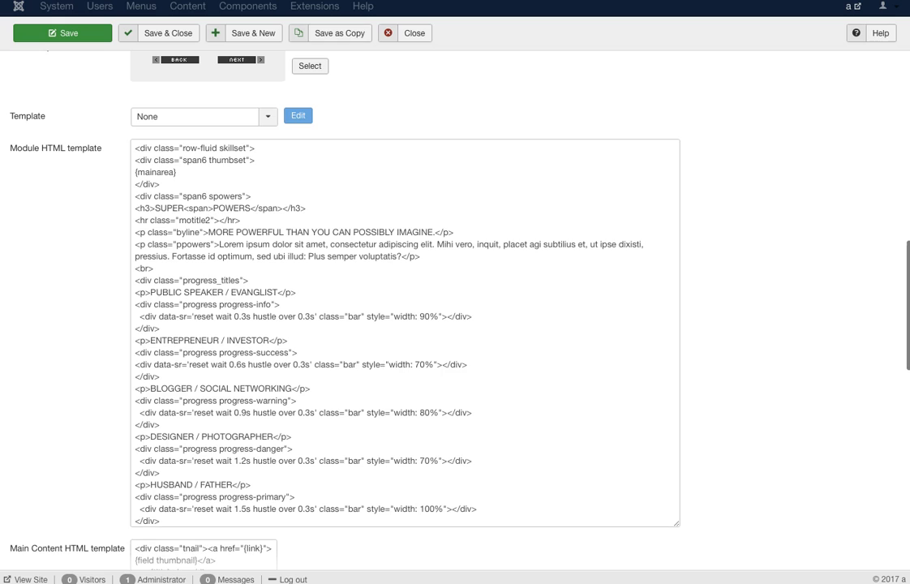
pyautogui.scroll(-2, 454, 308)
pyautogui.moveTo(677, 447); pyautogui.dragTo(678, 504)
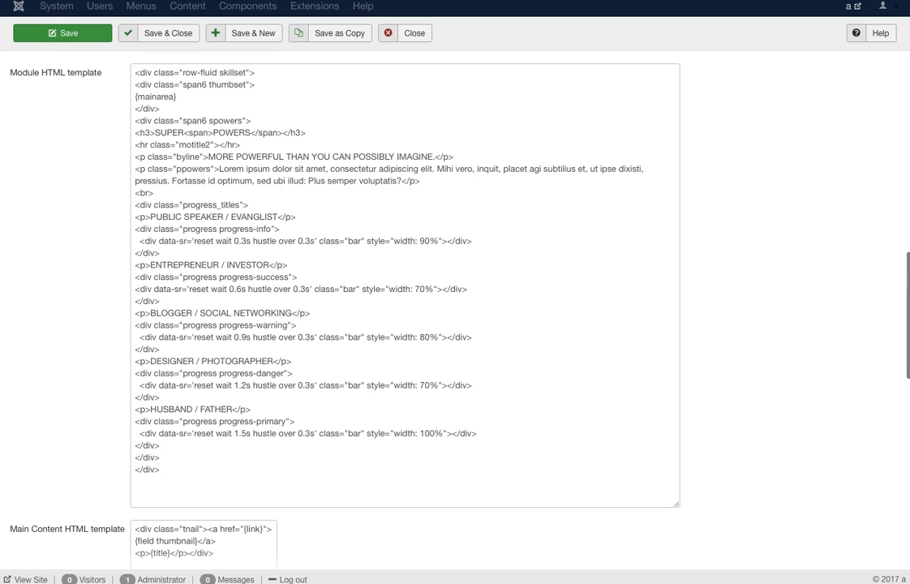
# Examine the row-fluid skillset wrapper, the span6 thumbset div and the {mainarea} tag in the Module HTML template
pyautogui.scroll(6, 454, 309)
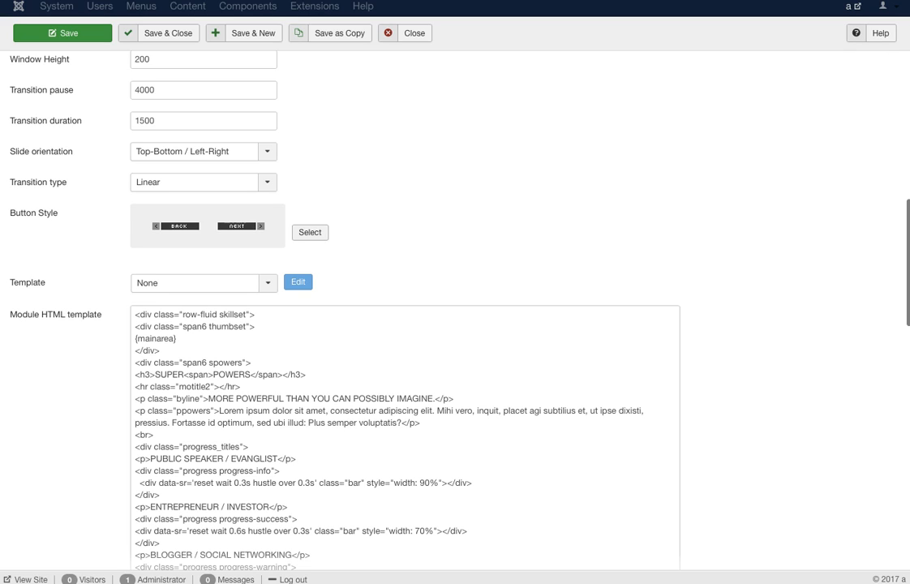
pyautogui.scroll(-5, 454, 308)
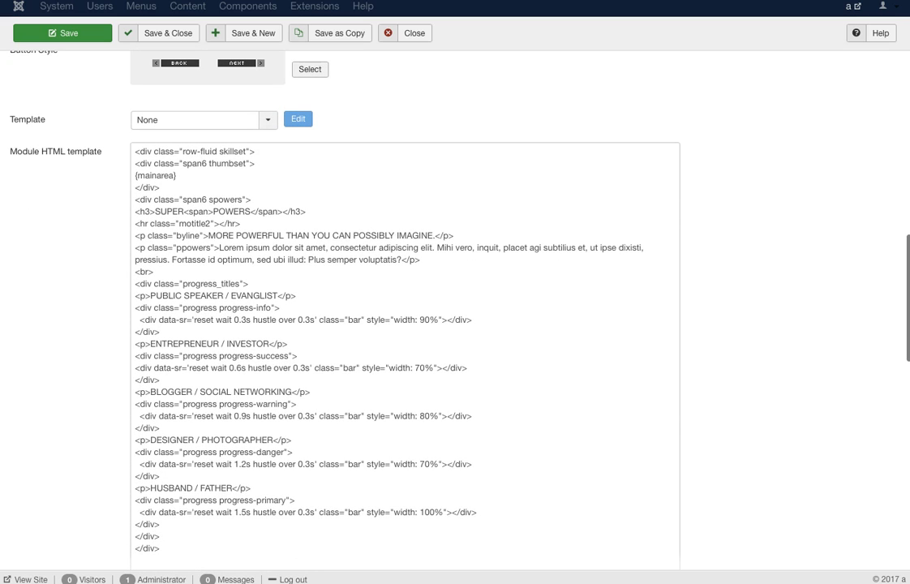
pyautogui.moveTo(256, 150); pyautogui.dragTo(134, 151)
pyautogui.moveTo(255, 163); pyautogui.dragTo(135, 163)
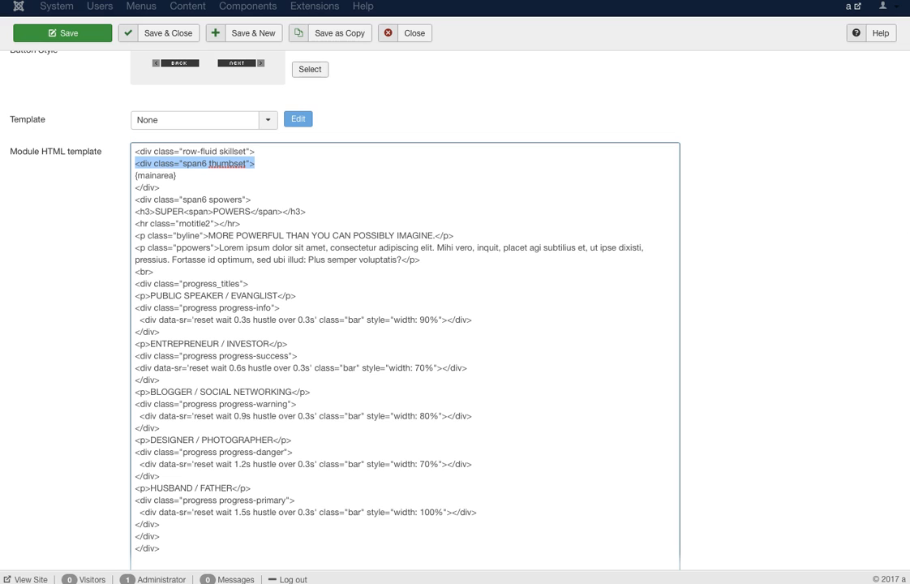
pyautogui.moveTo(160, 187); pyautogui.dragTo(134, 175)
pyautogui.click(177, 175)
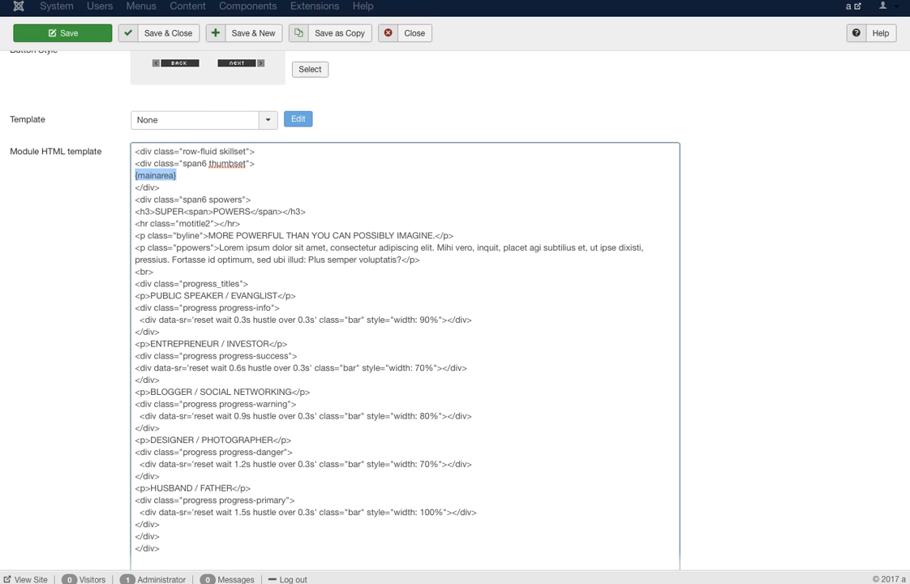
# Examine the span6 spowers div, its byline paragraph and the progress_titles div in the Module HTML template
pyautogui.scroll(-5, 455, 309)
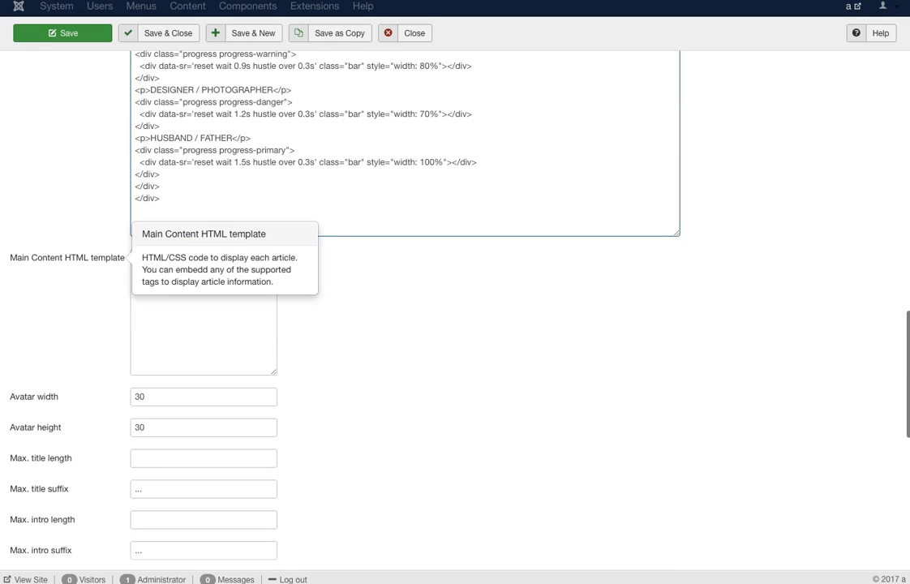
pyautogui.scroll(5, 454, 308)
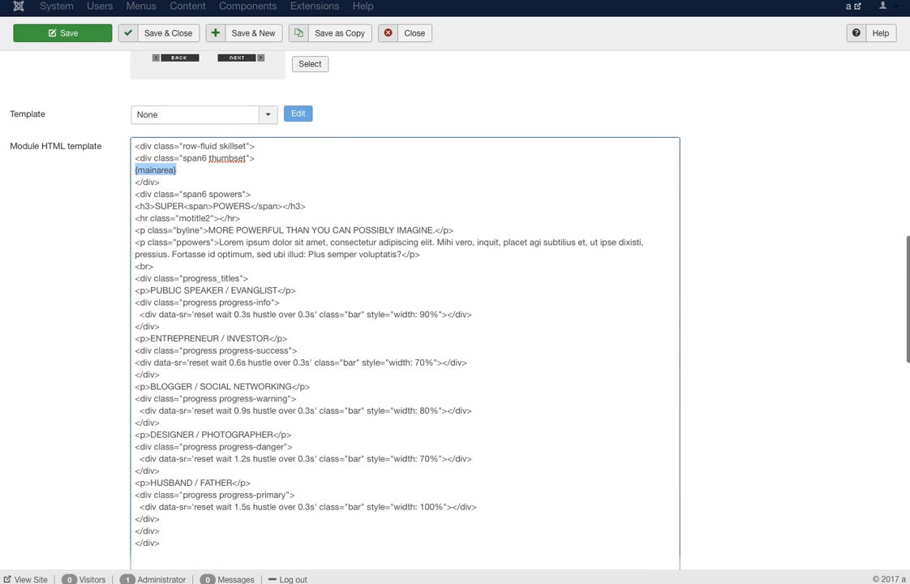
pyautogui.moveTo(136, 183); pyautogui.dragTo(160, 182)
pyautogui.moveTo(252, 195); pyautogui.dragTo(134, 195)
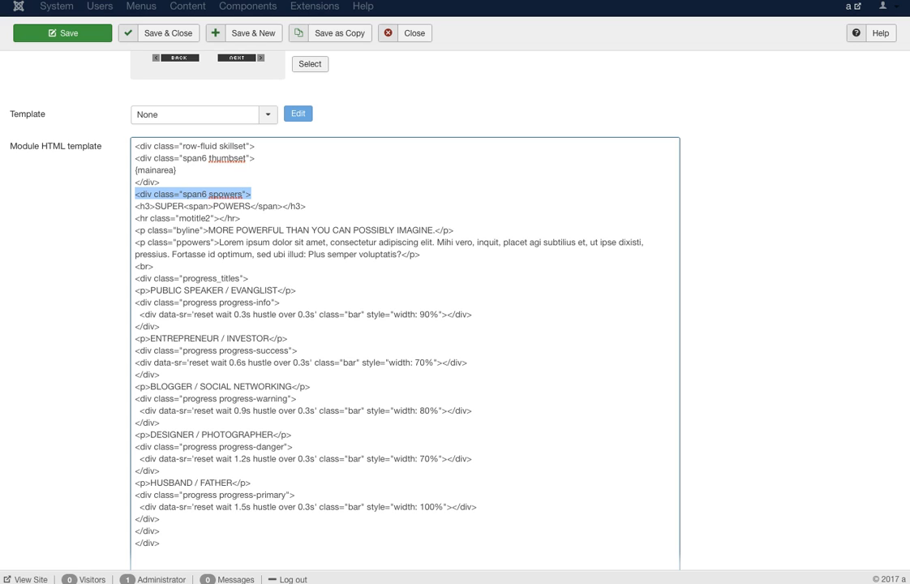
pyautogui.moveTo(453, 230); pyautogui.dragTo(135, 230)
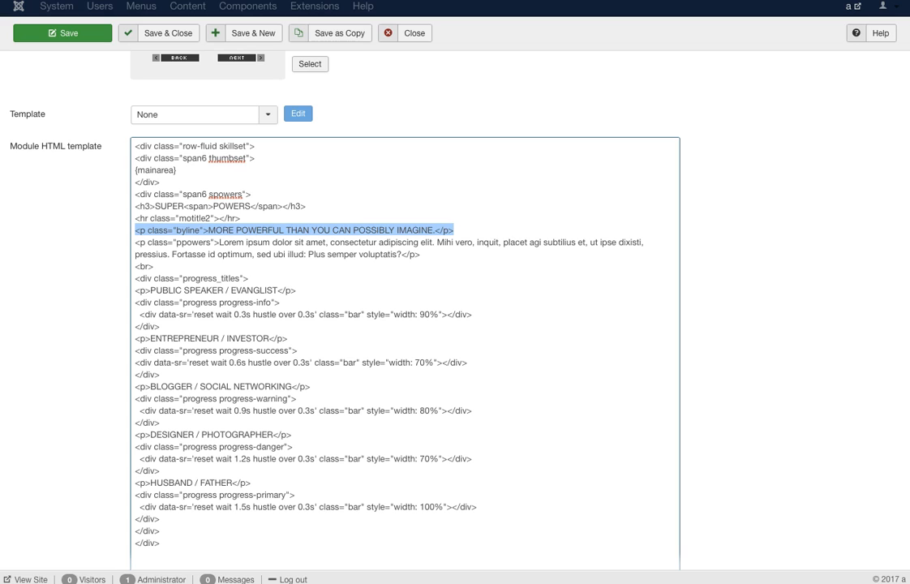
pyautogui.click(250, 279)
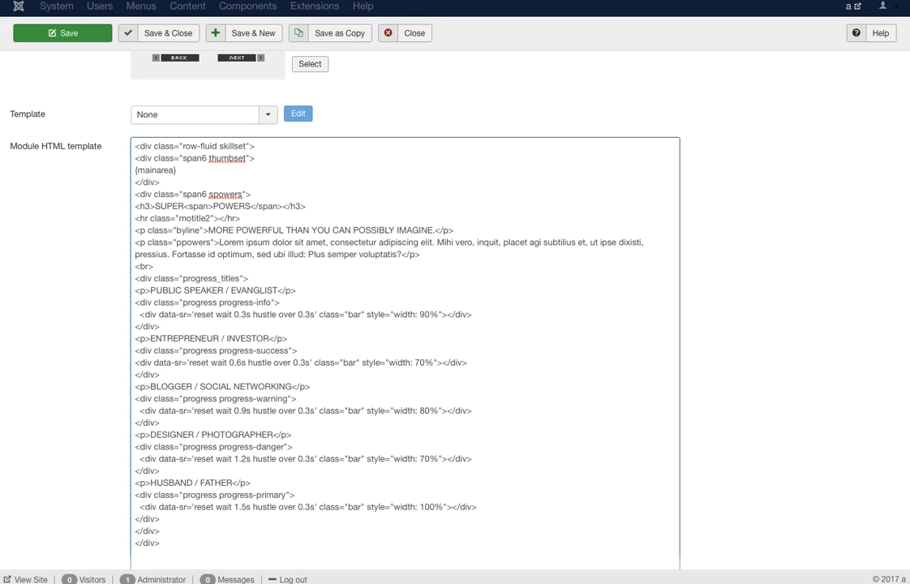
# Examine the progress-info block, its data-sr reveal attribute and the 0.6s wait of the ENTREPRENEUR / INVESTOR bar in the Module HTML template
pyautogui.scroll(-1, 406, 308)
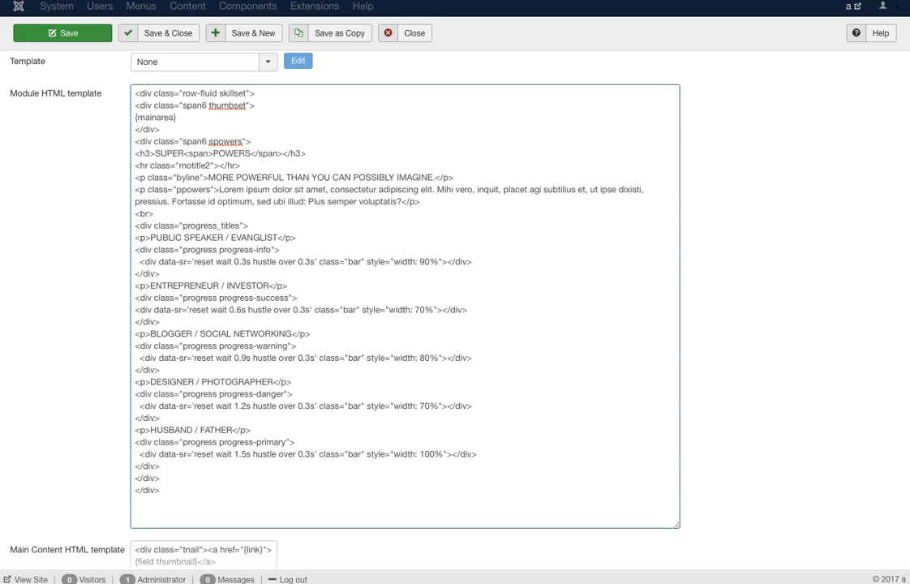
pyautogui.moveTo(160, 273); pyautogui.dragTo(135, 250)
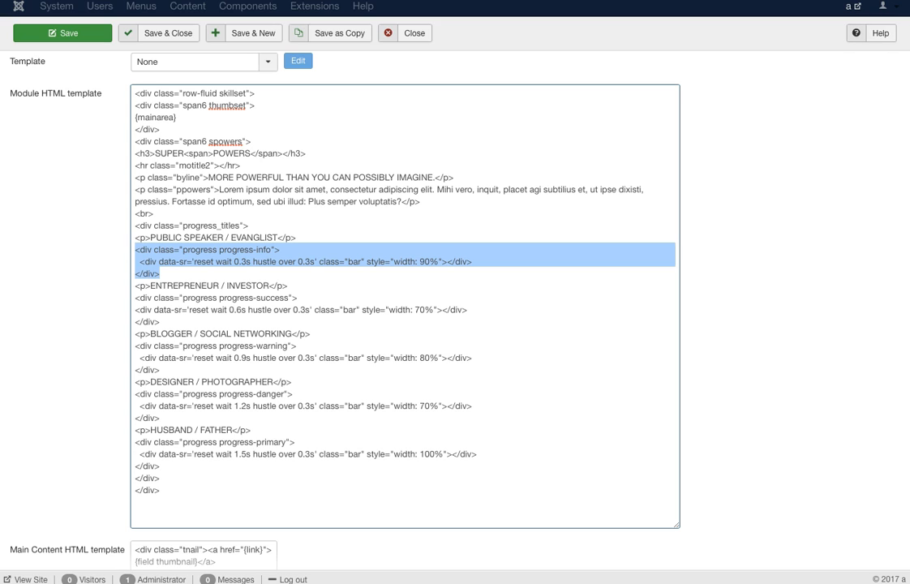
pyautogui.click(183, 261)
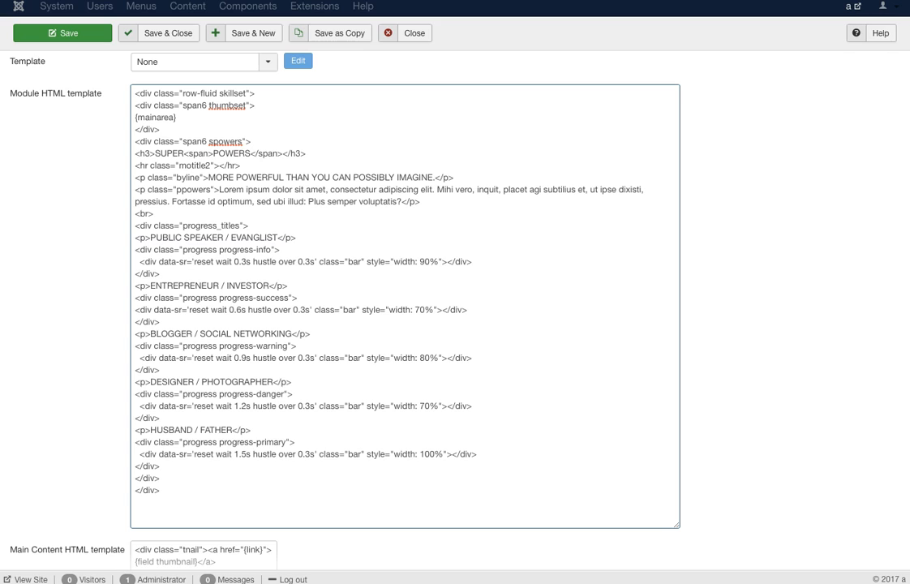
pyautogui.moveTo(139, 261); pyautogui.dragTo(317, 261)
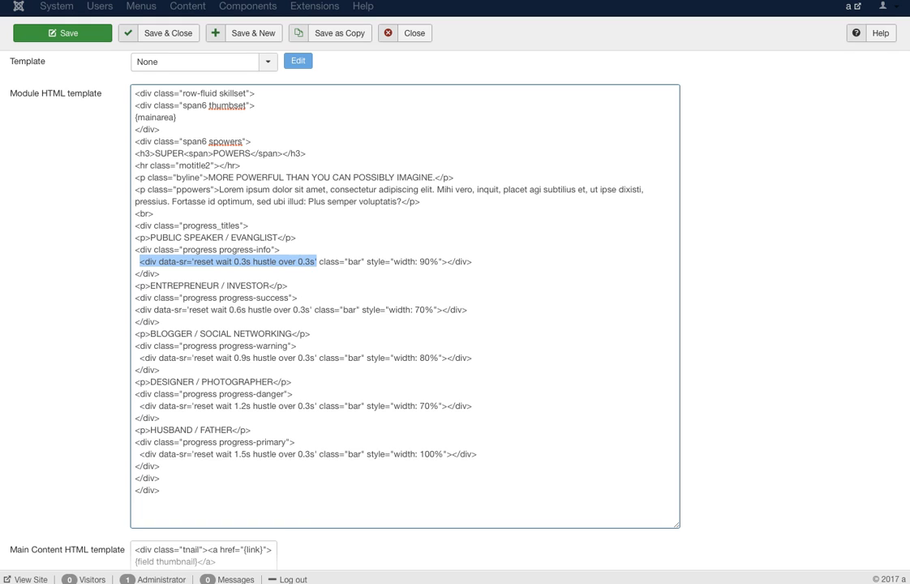
pyautogui.scroll(-1, 454, 309)
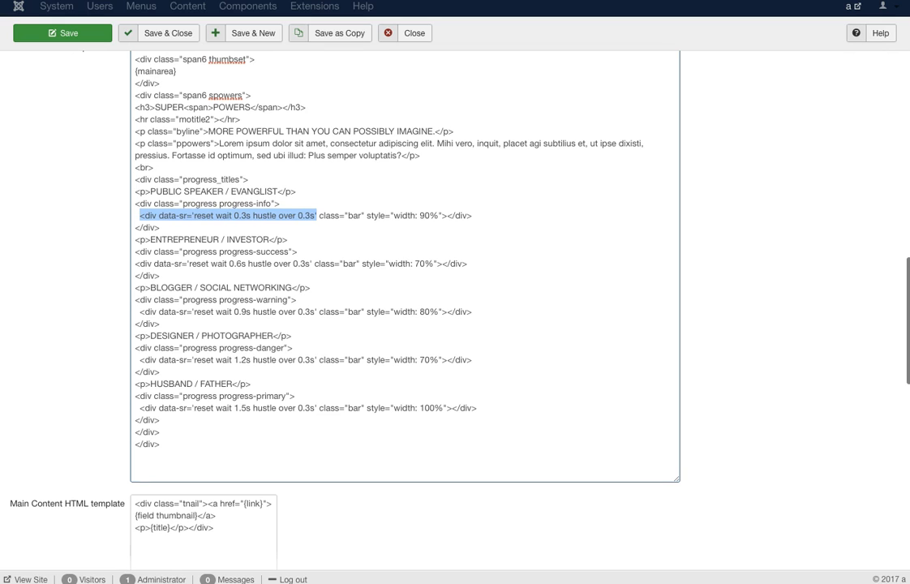
pyautogui.click(160, 276)
pyautogui.moveTo(228, 264); pyautogui.dragTo(243, 263)
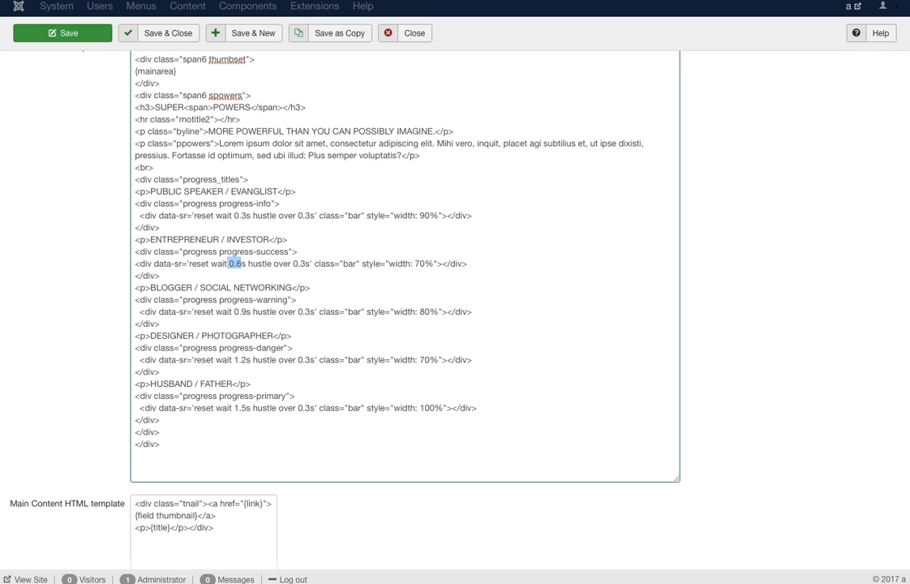
# Examine the {link} anchor and the {field thumbnail} tag in the Main Content HTML template
pyautogui.scroll(-2, 404, 268)
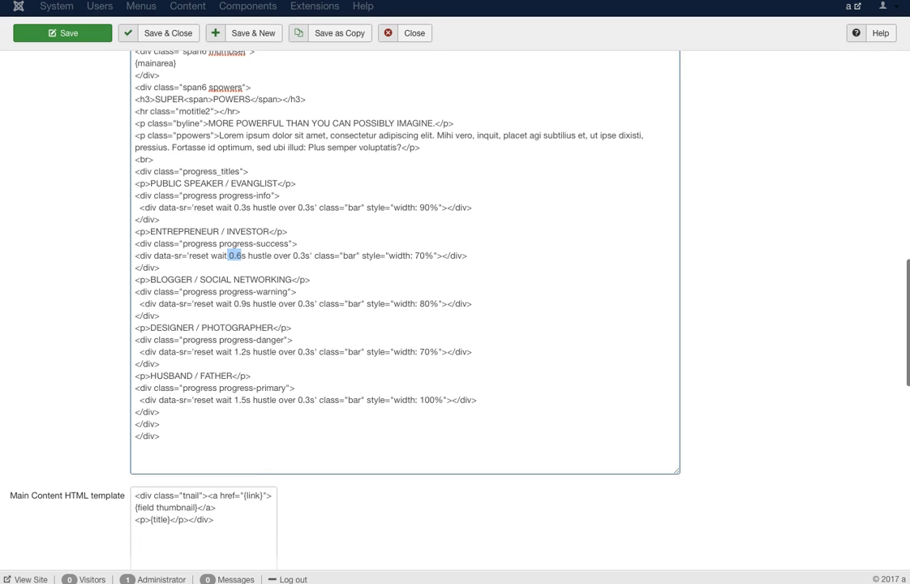
pyautogui.scroll(-4, 404, 268)
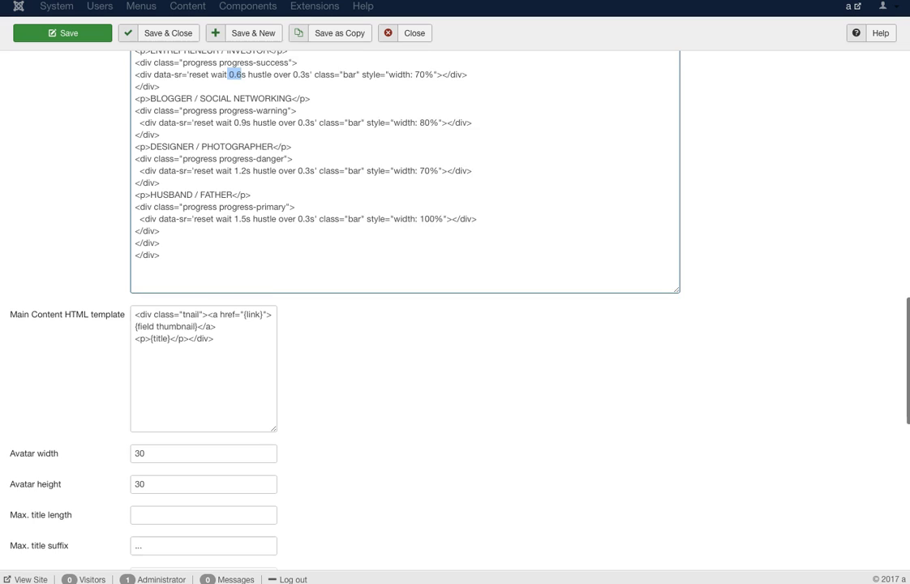
pyautogui.click(136, 329)
pyautogui.scroll(7, 405, 268)
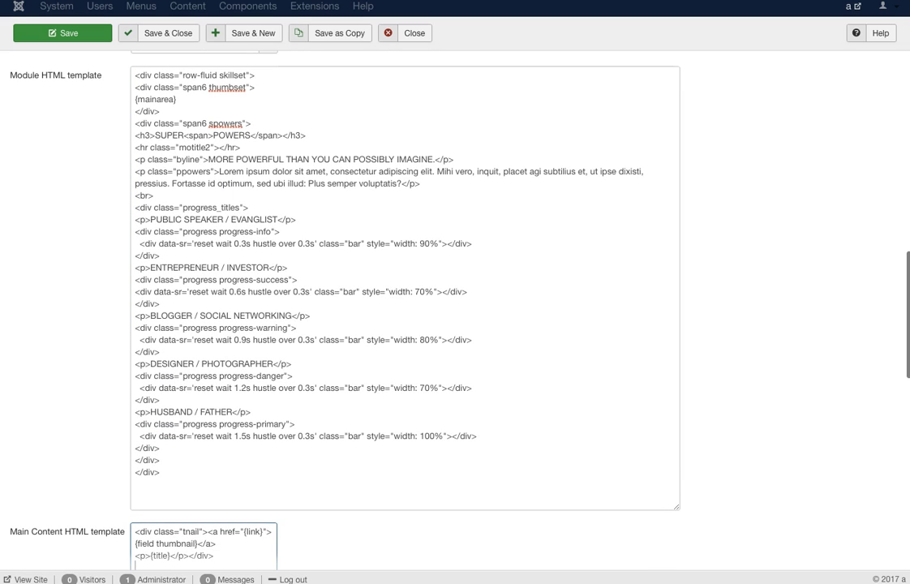
pyautogui.scroll(-2, 405, 268)
pyautogui.scroll(-3, 404, 268)
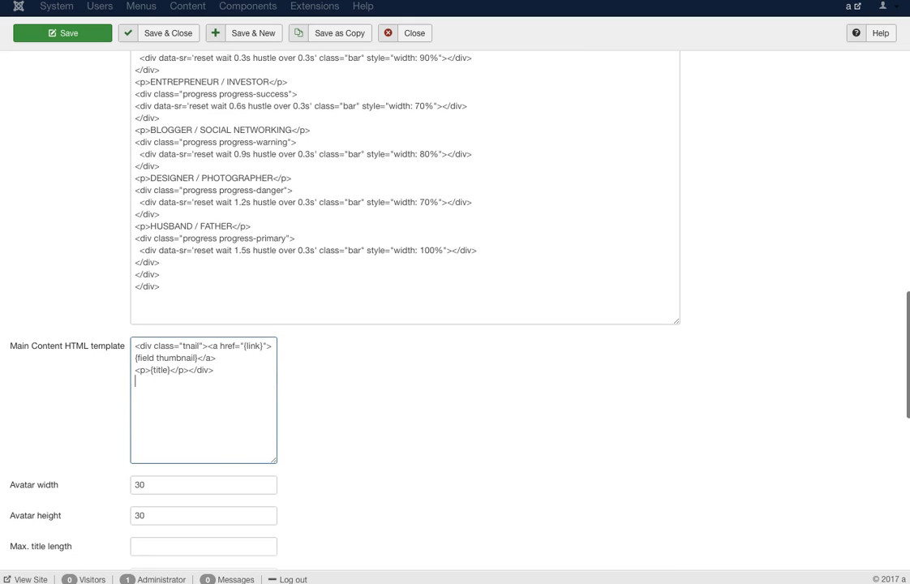
pyautogui.moveTo(208, 347); pyautogui.dragTo(273, 347)
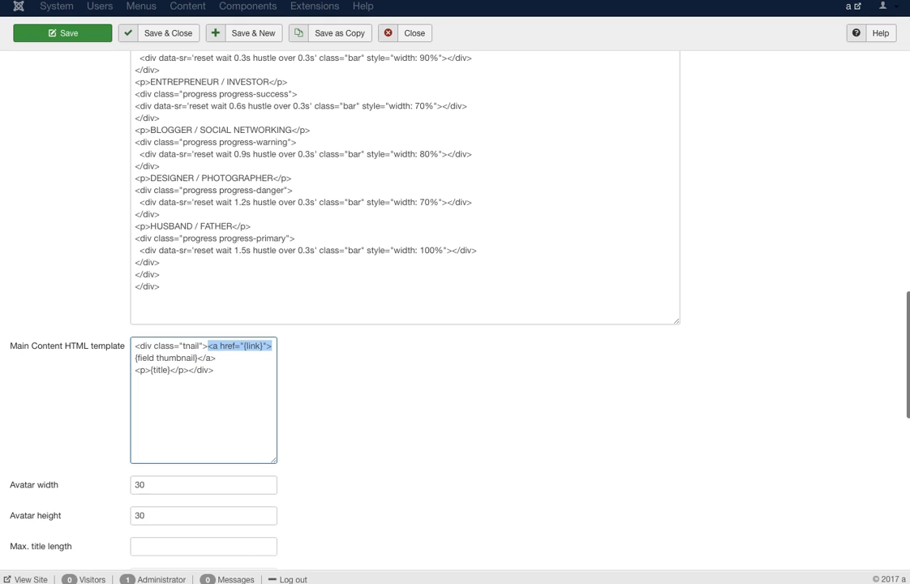
pyautogui.moveTo(197, 358); pyautogui.dragTo(135, 358)
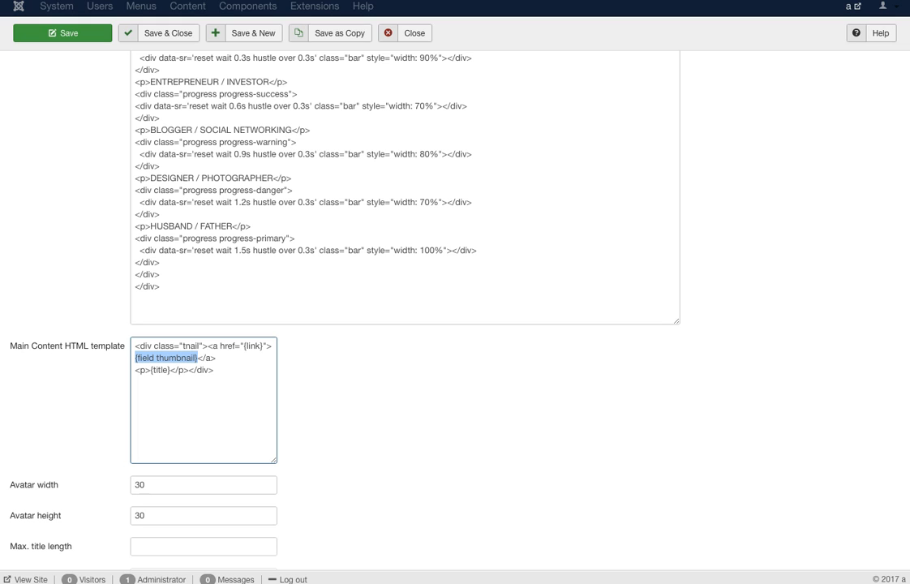
# Show the Super Powers module's advanced settings and enlarge the Custom CSS box to read its code through to the end
pyautogui.scroll(-10, 454, 309)
pyautogui.scroll(20, 455, 308)
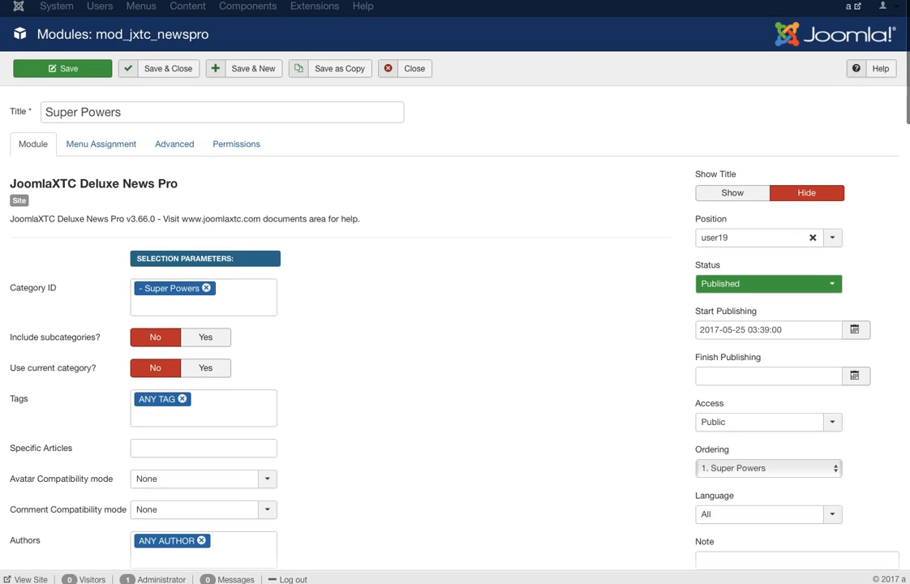
pyautogui.click(174, 144)
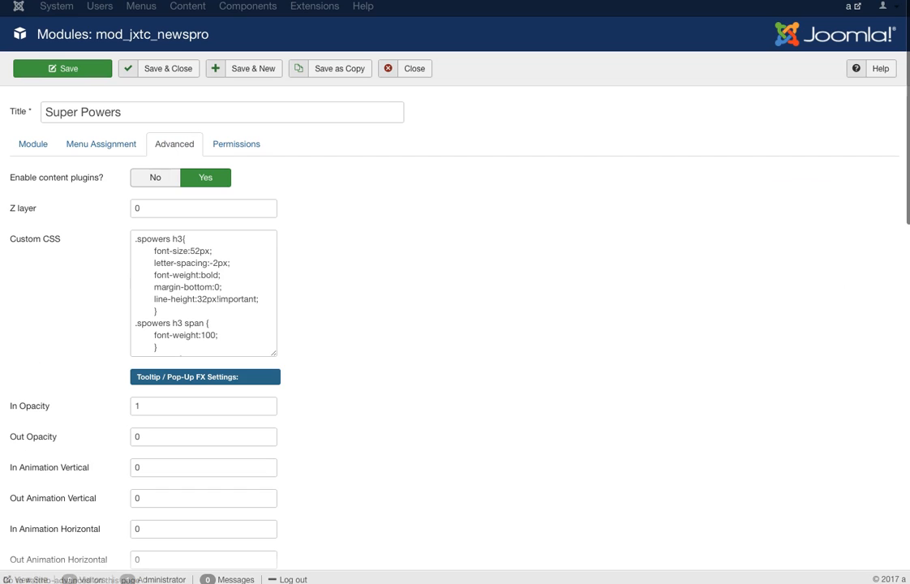
pyautogui.moveTo(274, 353); pyautogui.dragTo(902, 526)
pyautogui.scroll(-15, 519, 378)
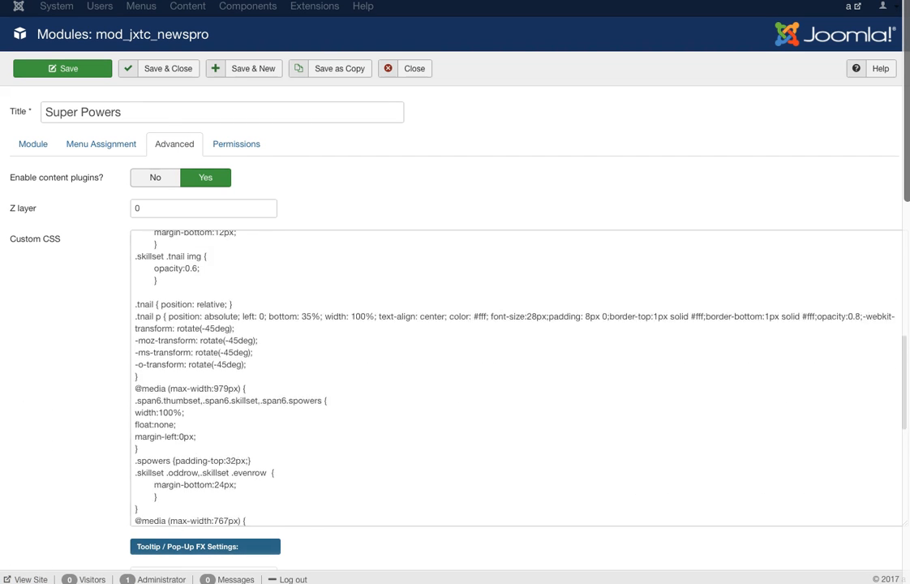
pyautogui.scroll(-1, 519, 378)
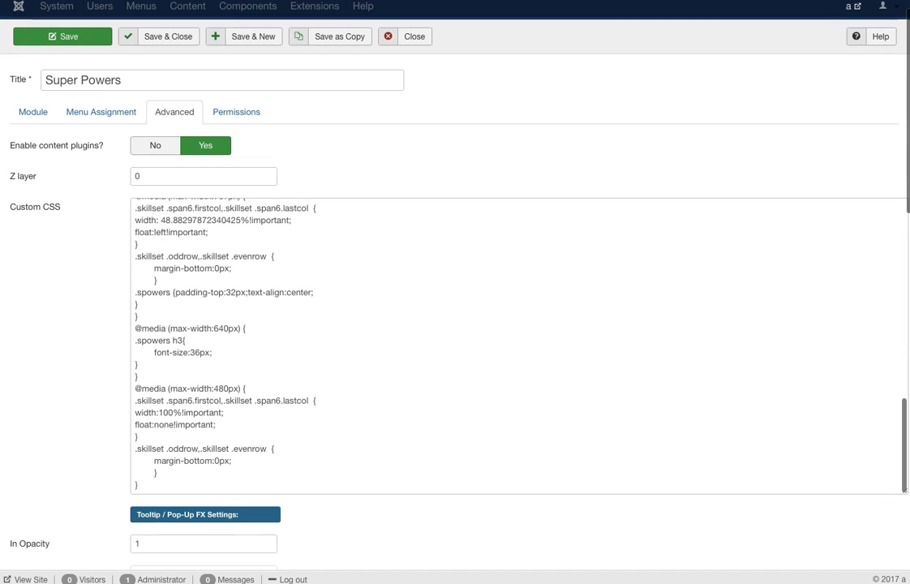
# Review the module's Custom CSS, including the media queries for max-width 480px and 767px and the .spowers and .tnail rules
pyautogui.moveTo(142, 389); pyautogui.dragTo(240, 389)
pyautogui.scroll(2, 240, 389)
pyautogui.scroll(1, 519, 346)
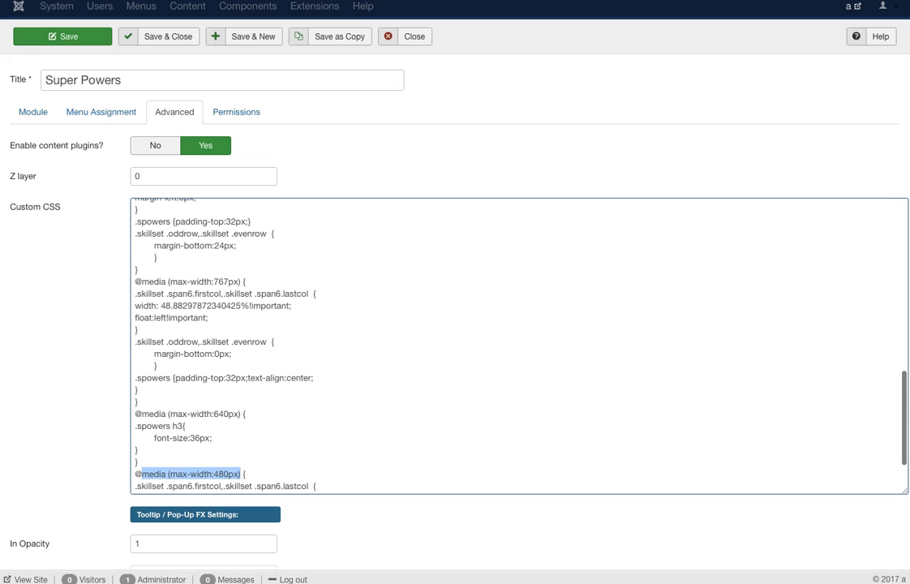
pyautogui.moveTo(168, 281); pyautogui.dragTo(244, 291)
pyautogui.scroll(10, 519, 345)
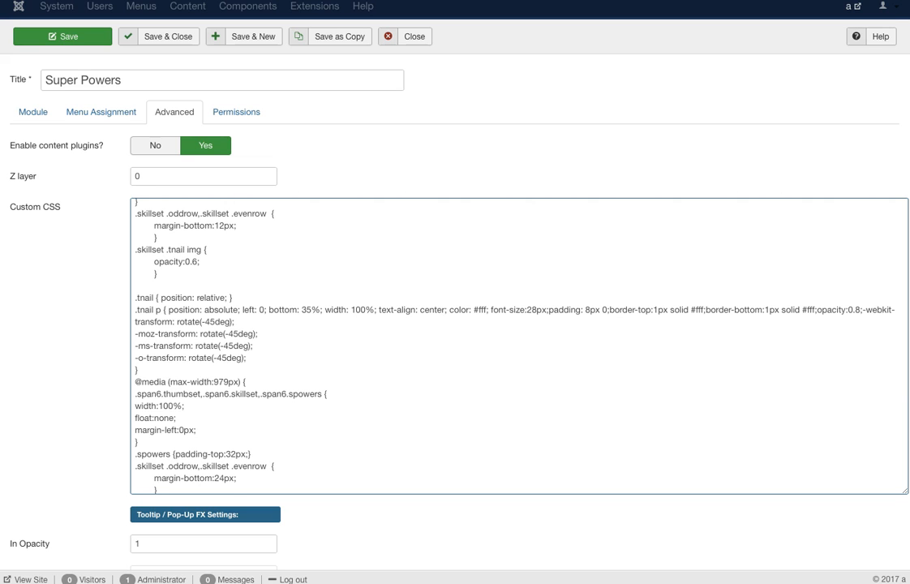
pyautogui.scroll(5, 519, 346)
pyautogui.scroll(4, 519, 346)
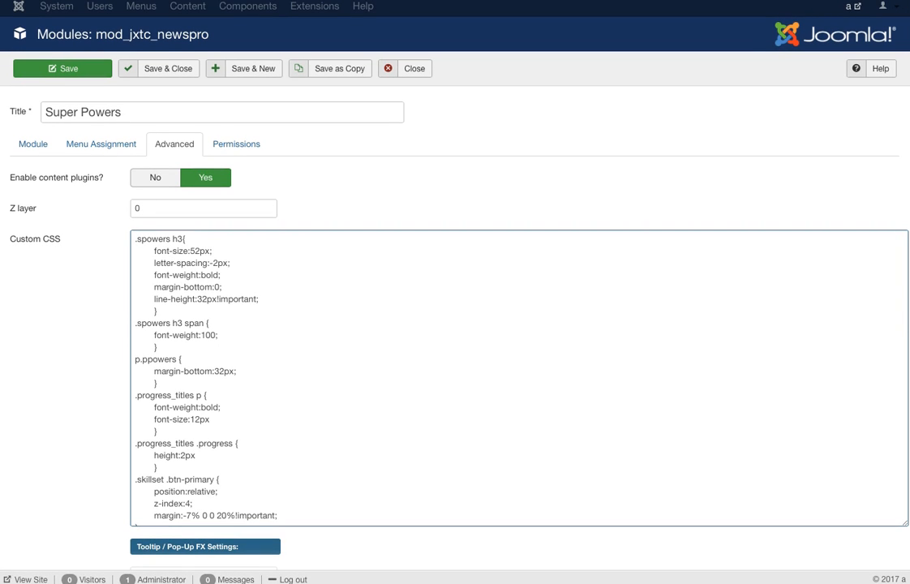
pyautogui.scroll(-5, 519, 379)
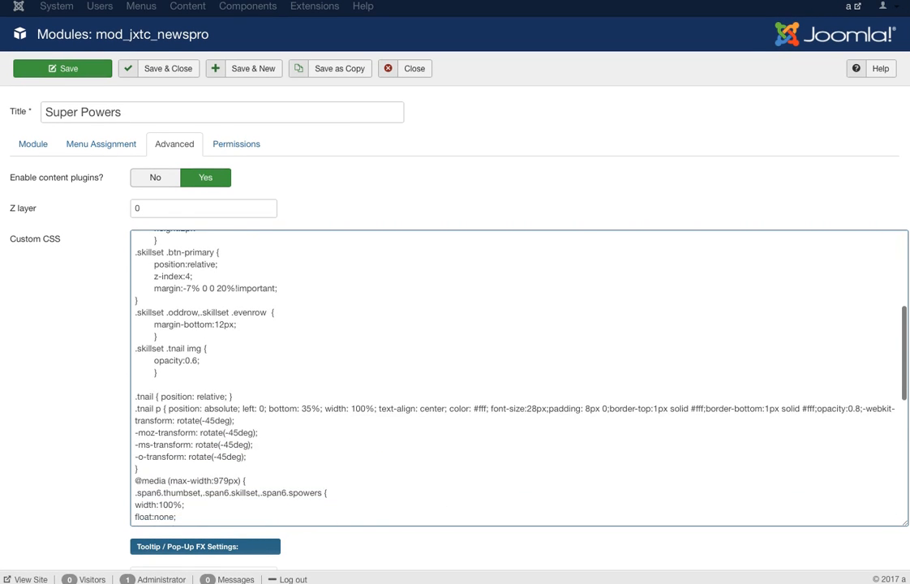
pyautogui.scroll(-4, 519, 378)
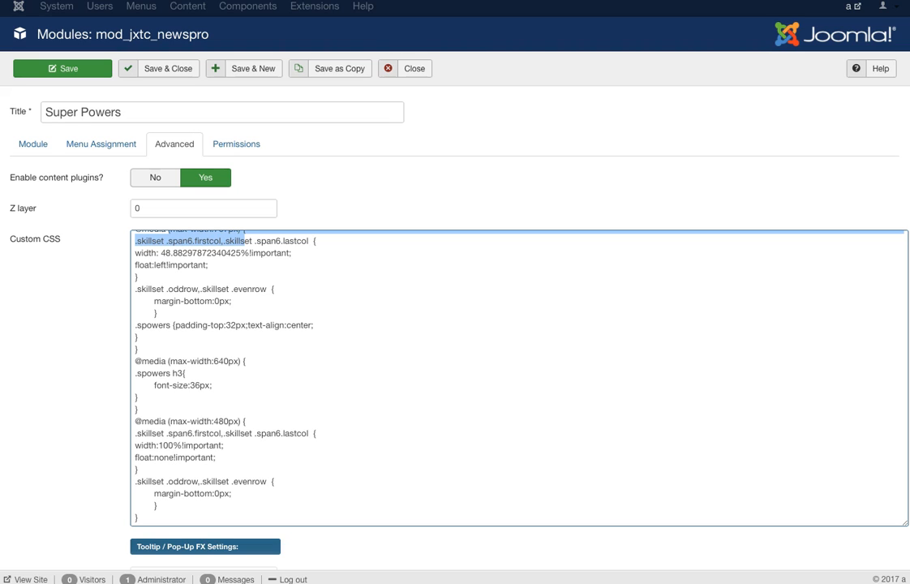
# Close the module without saving and filter the site's articles by the Super Powers category
pyautogui.click(405, 69)
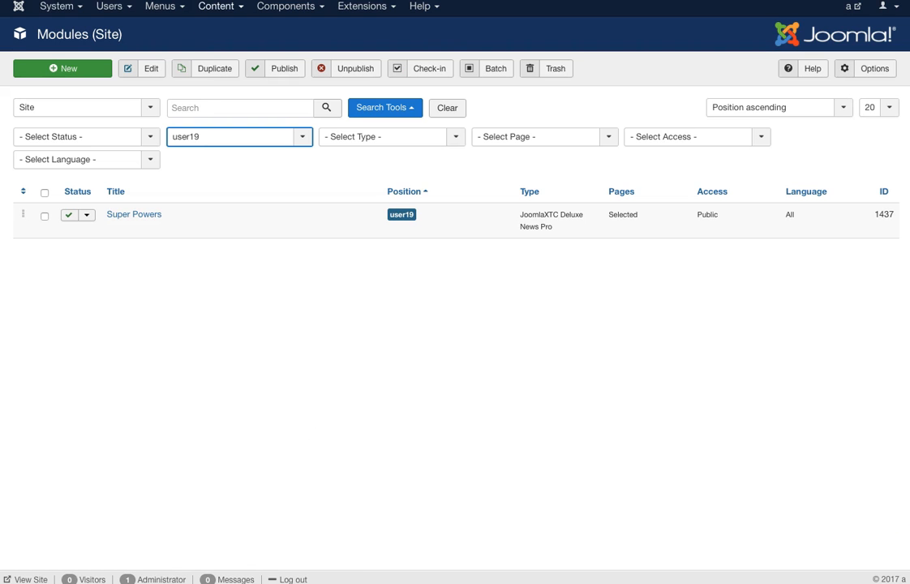
pyautogui.click(218, 5)
pyautogui.click(220, 29)
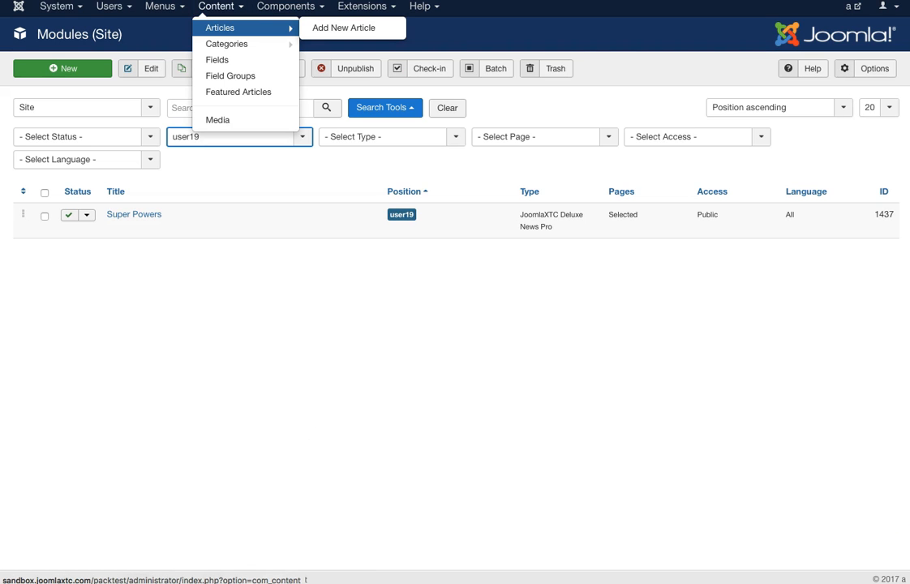
pyautogui.click(384, 107)
pyautogui.click(381, 135)
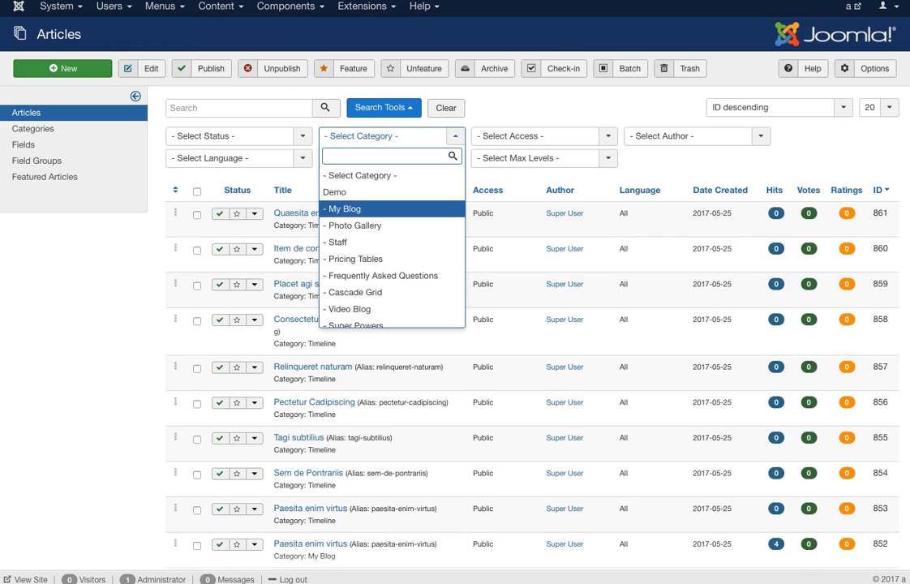
pyautogui.scroll(-1, 381, 243)
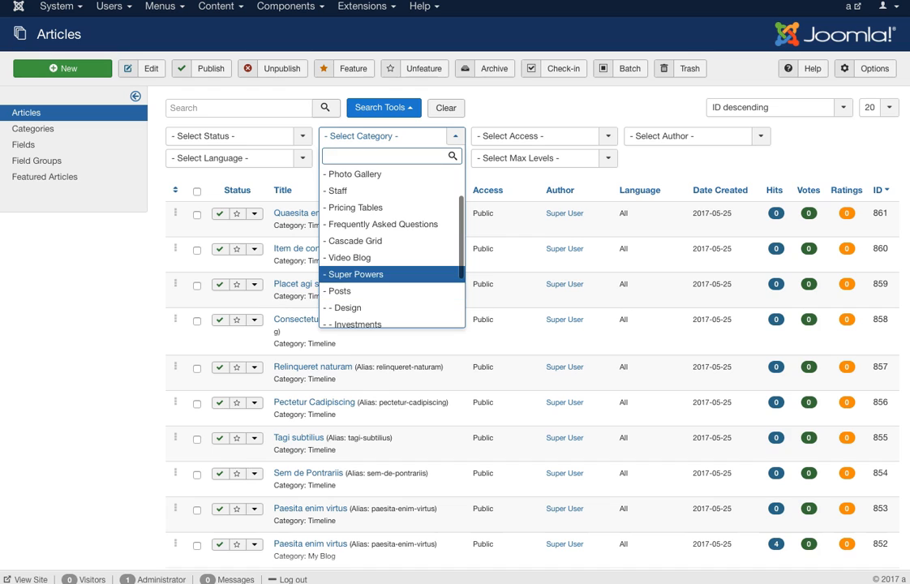
pyautogui.click(356, 274)
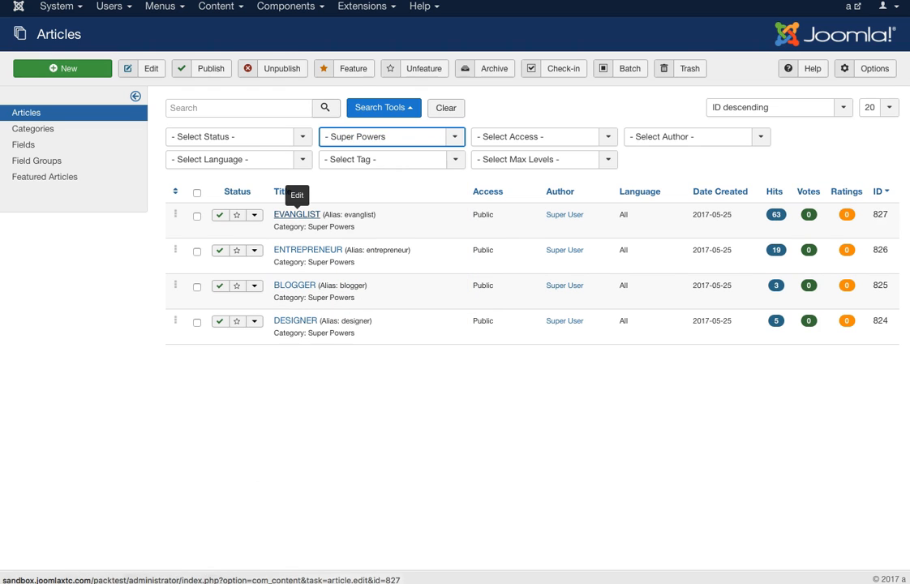
# Open the EVANGLIST article and review its Sharer fields, Thumbnail field and display options
pyautogui.click(297, 214)
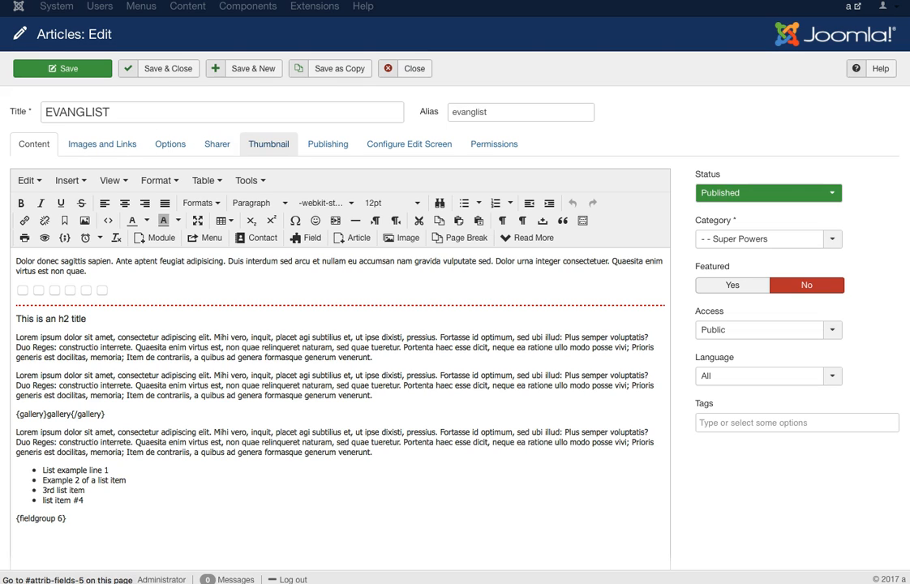
pyautogui.click(217, 143)
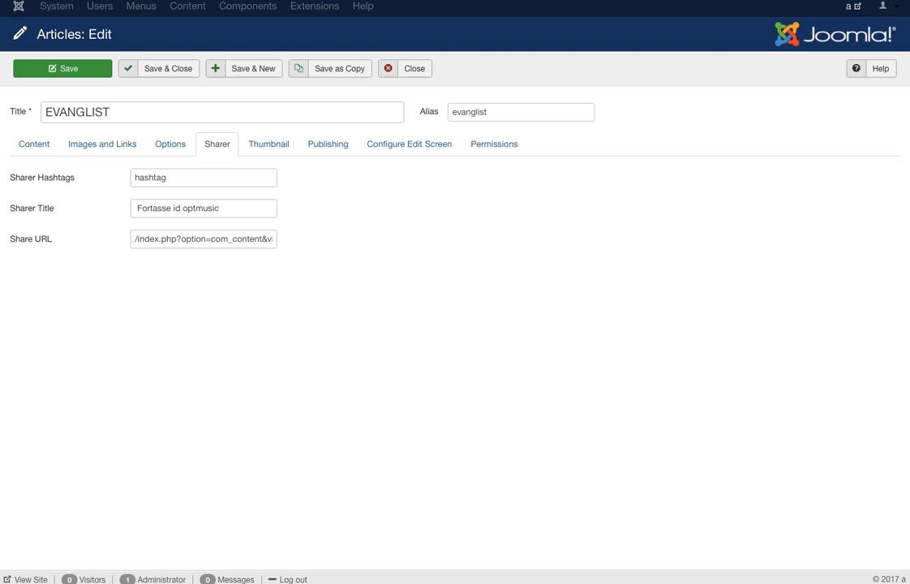
pyautogui.moveTo(33, 208)
pyautogui.click(268, 144)
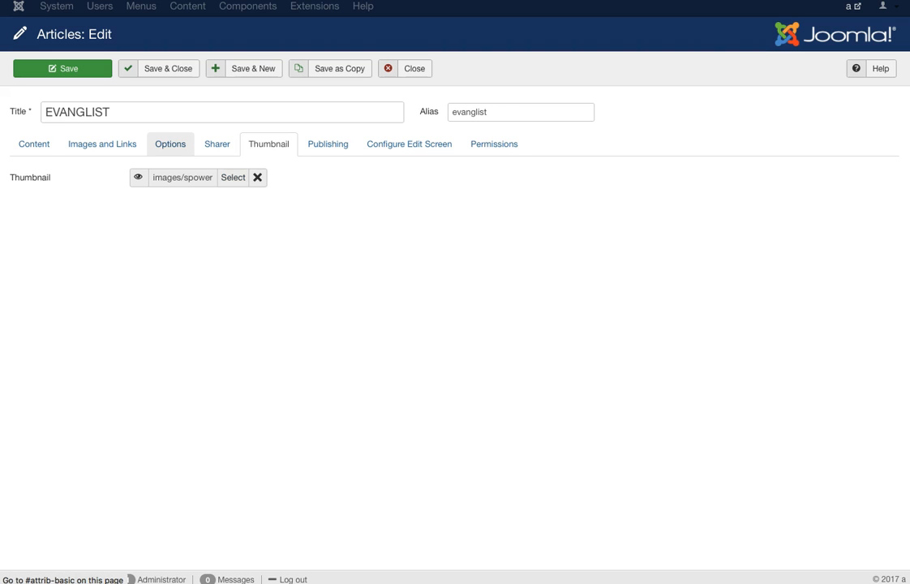
pyautogui.click(170, 143)
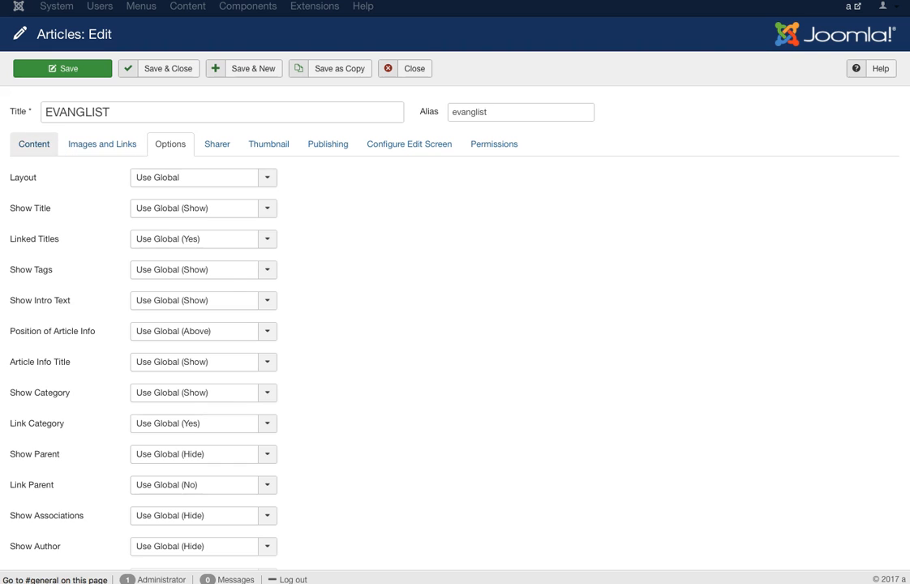
# Close the EVANGLIST article without saving and open the Thumbnail field from the article fields list
pyautogui.click(34, 143)
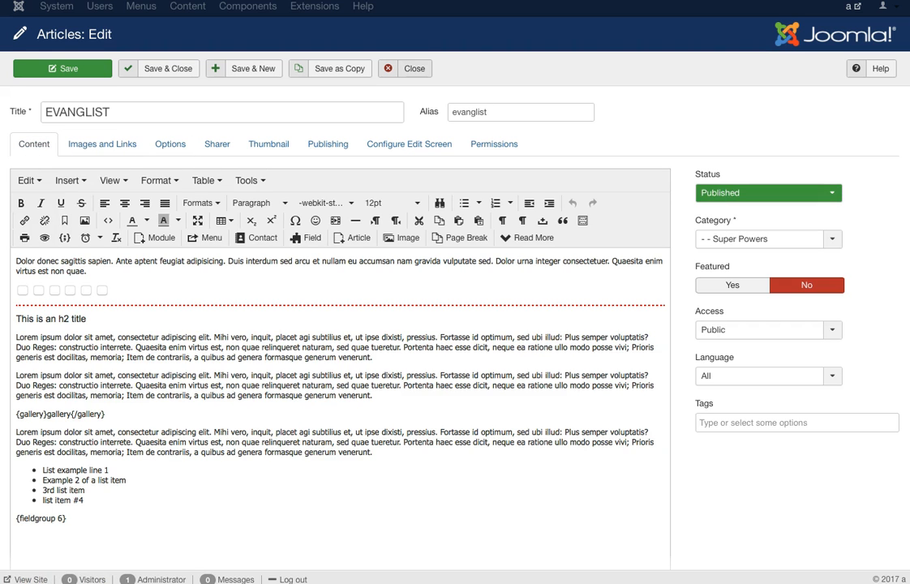
pyautogui.click(405, 69)
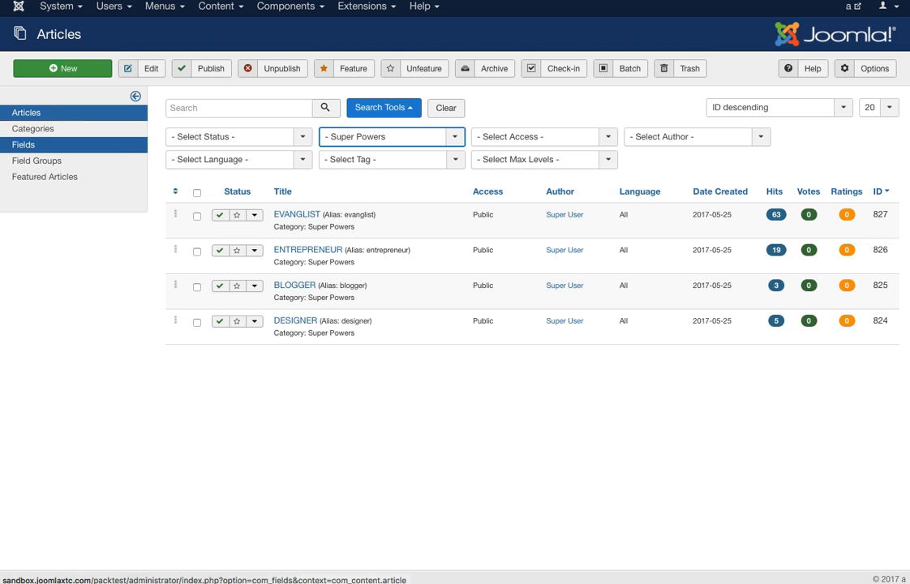
pyautogui.click(22, 144)
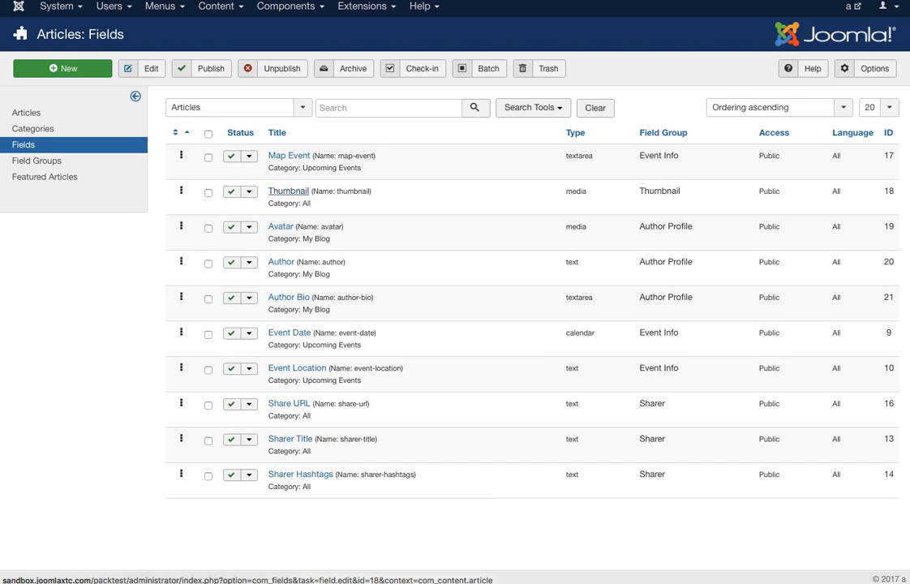
pyautogui.click(288, 191)
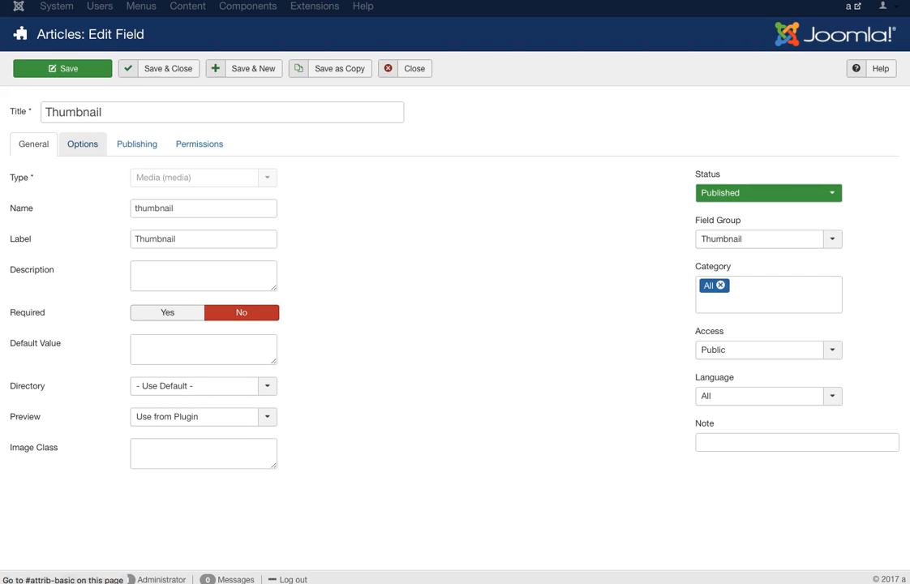
# Review the Thumbnail field's options, publishing and permissions settings, and close it without saving
pyautogui.click(82, 144)
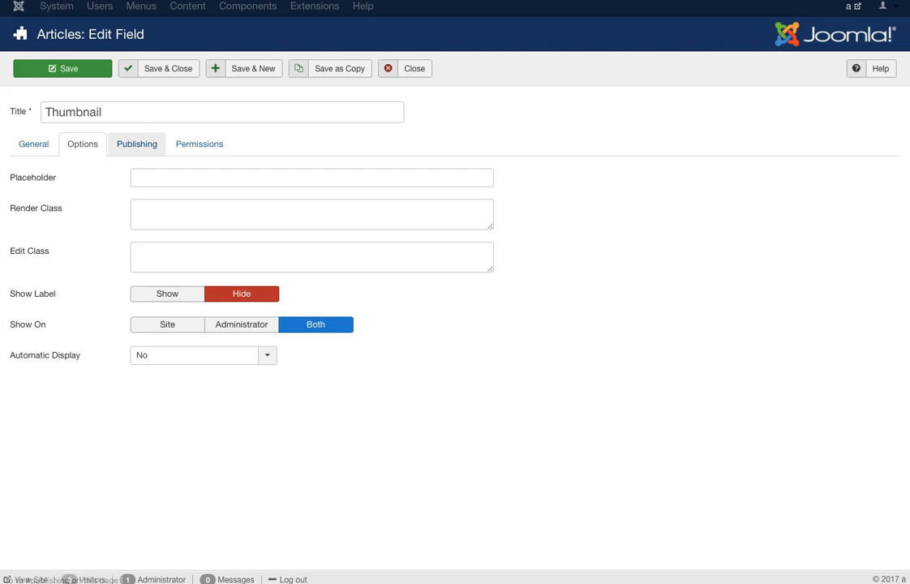
pyautogui.click(137, 144)
pyautogui.click(198, 143)
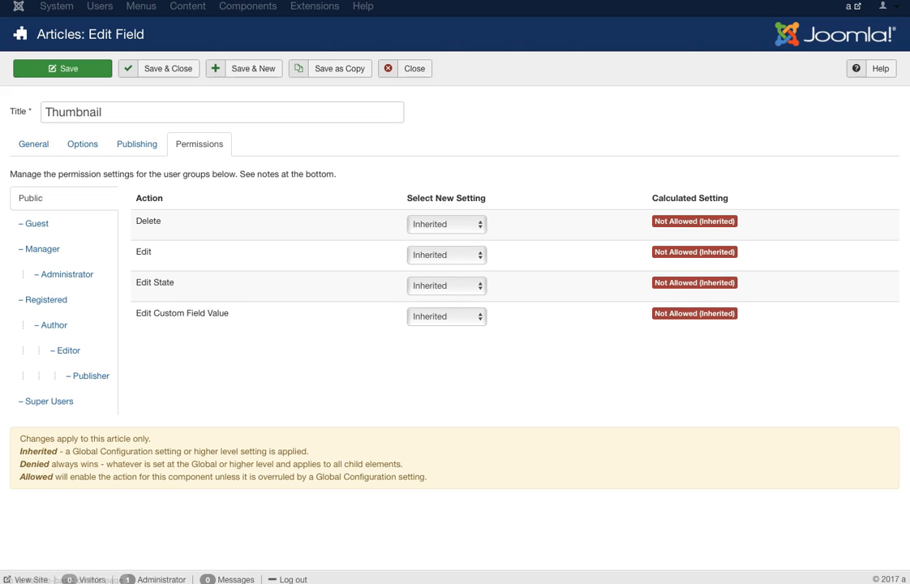
pyautogui.click(405, 69)
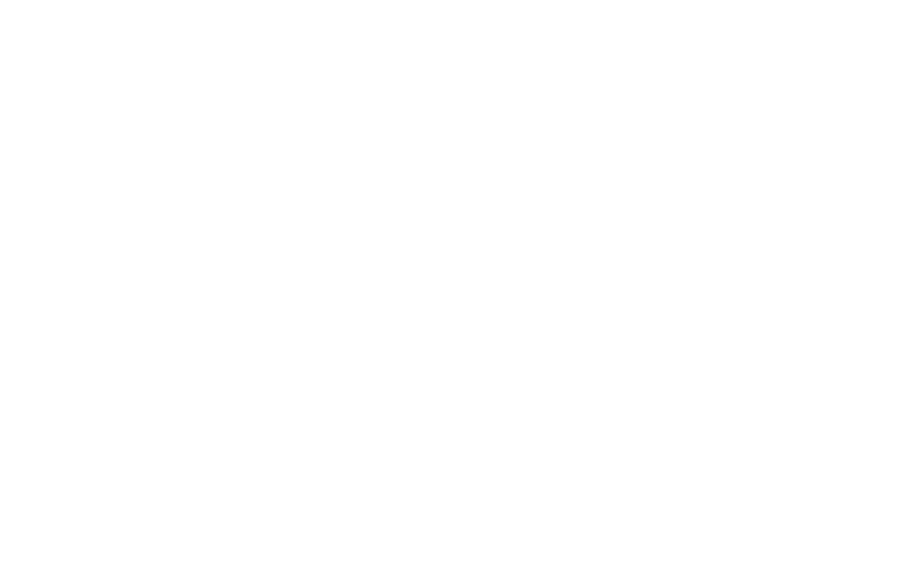
# Go to the site modules list and filter it by position user25
pyautogui.click(365, 6)
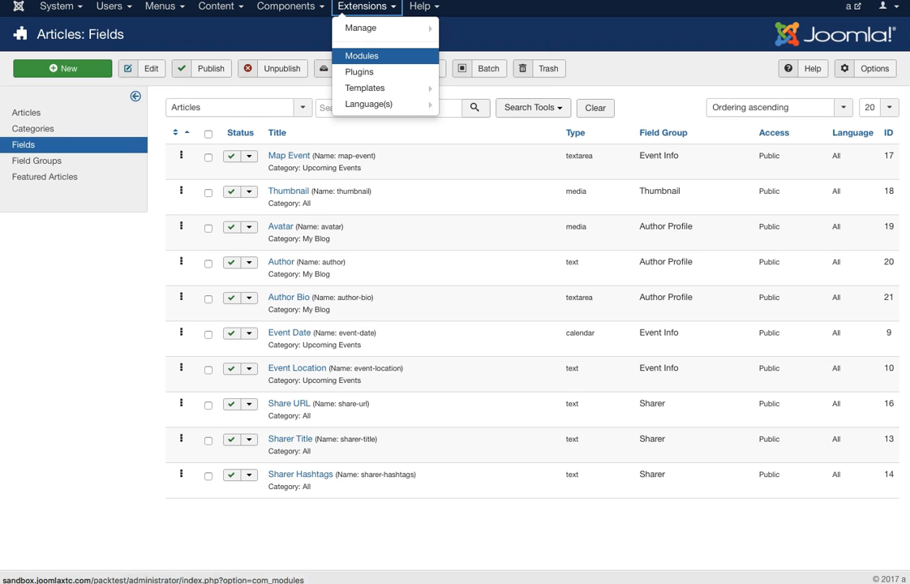
pyautogui.click(361, 55)
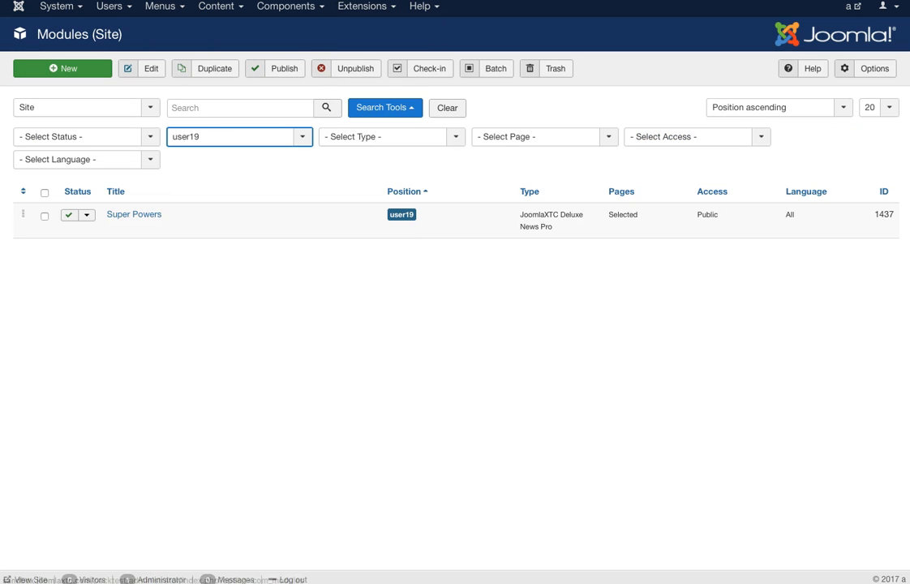
pyautogui.click(239, 138)
pyautogui.scroll(-1, 239, 207)
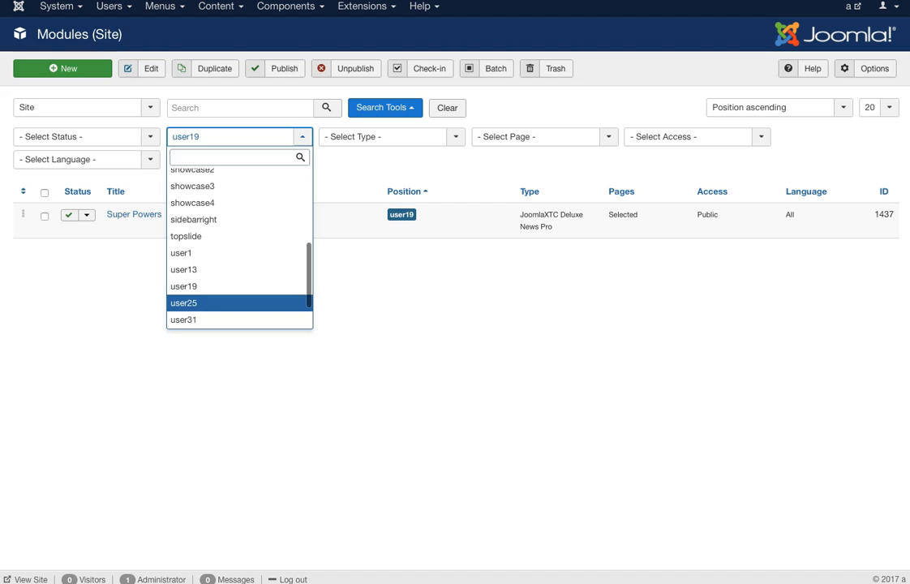
pyautogui.click(184, 303)
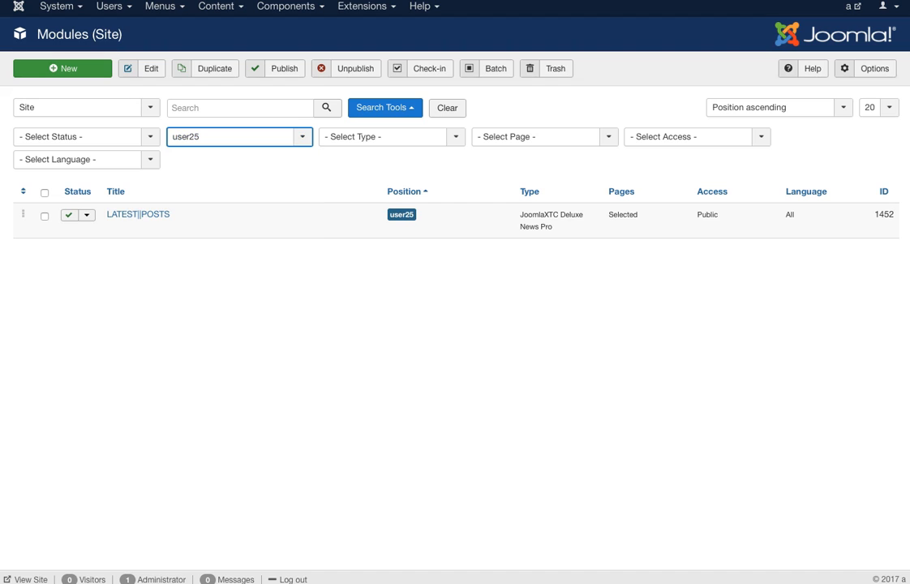
# Open the LATEST||POSTS module and review its selection and display parameters down to the HTML templates
pyautogui.click(138, 215)
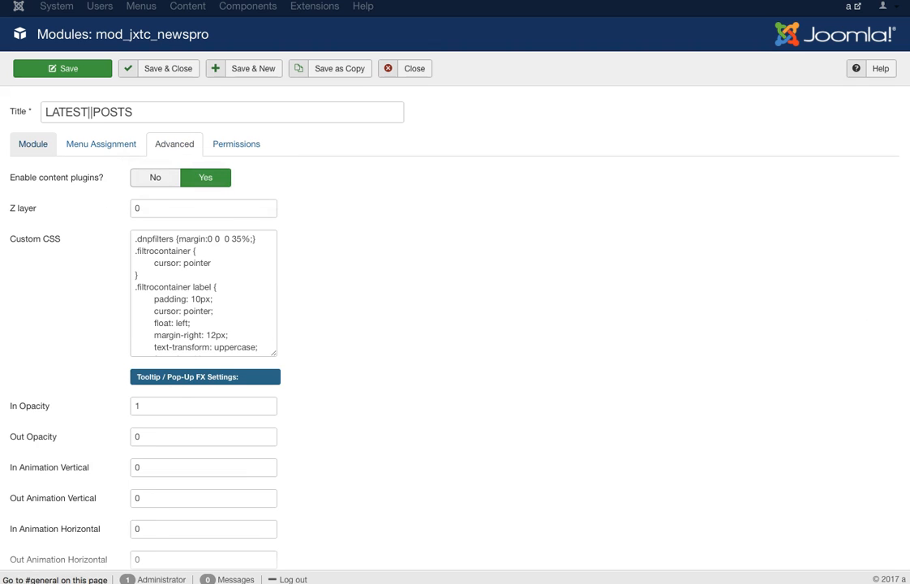
pyautogui.click(32, 144)
pyautogui.scroll(-10, 455, 325)
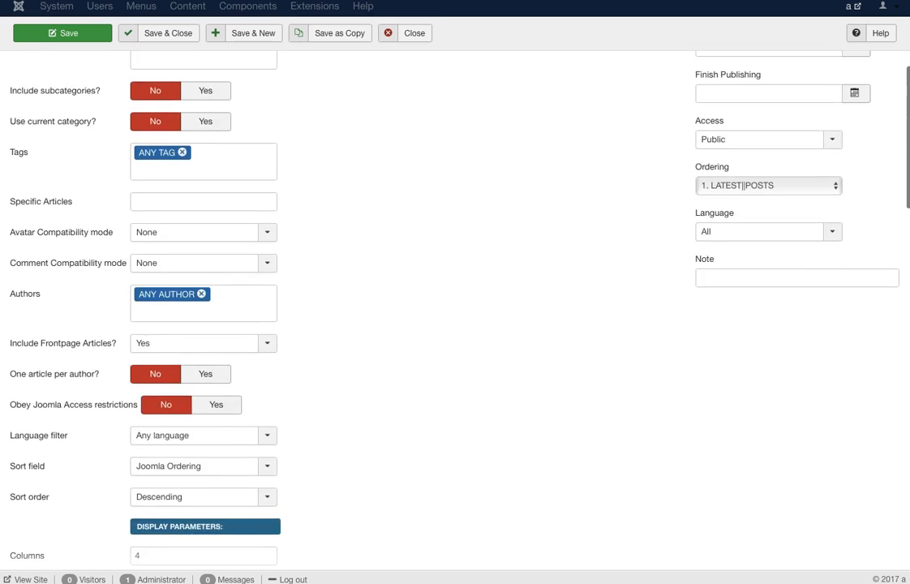
pyautogui.scroll(-1, 455, 324)
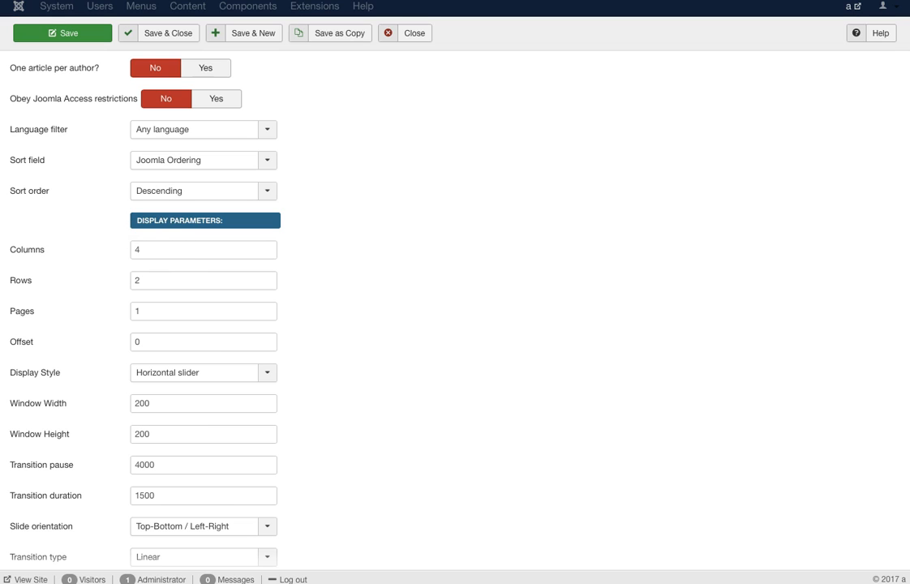
pyautogui.scroll(-10, 454, 308)
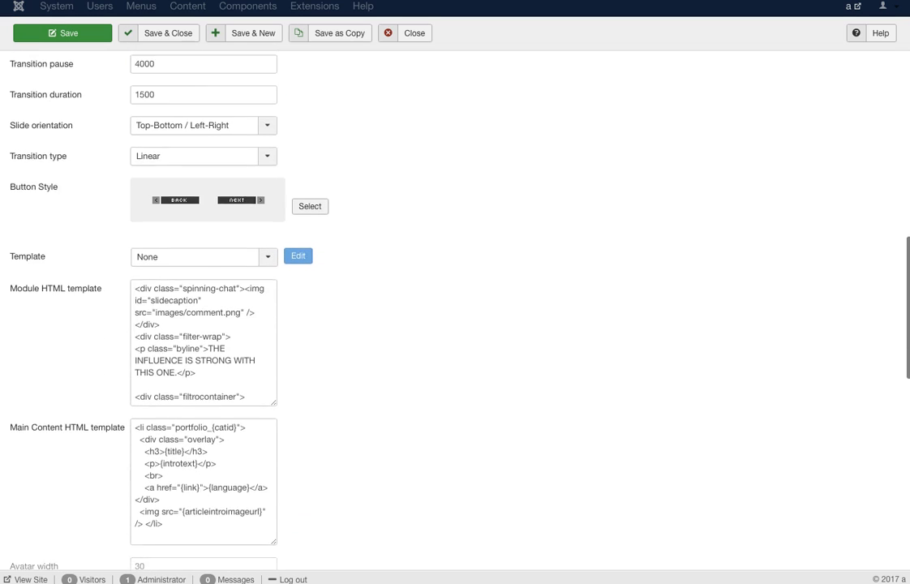
pyautogui.scroll(-1, 454, 308)
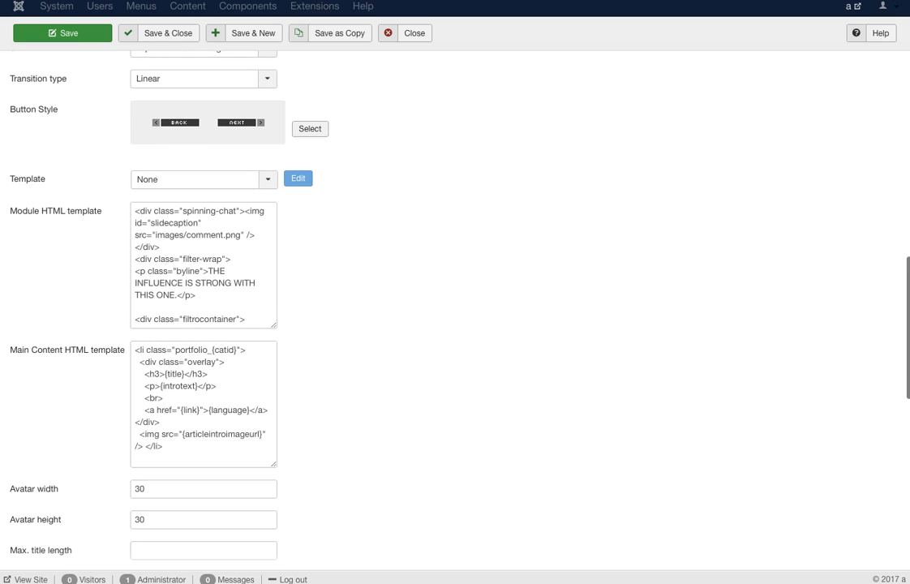
# Enlarge the Module HTML template box and highlight its {mainarea} placeholder, comparing it with the Main Content HTML template
pyautogui.moveTo(136, 210); pyautogui.dragTo(678, 506)
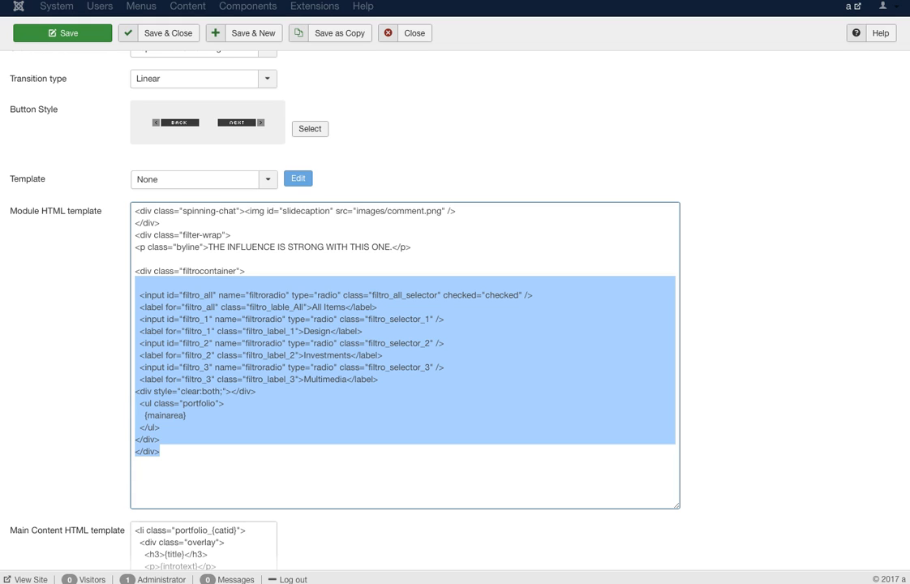
pyautogui.click(187, 415)
pyautogui.moveTo(188, 415); pyautogui.dragTo(139, 415)
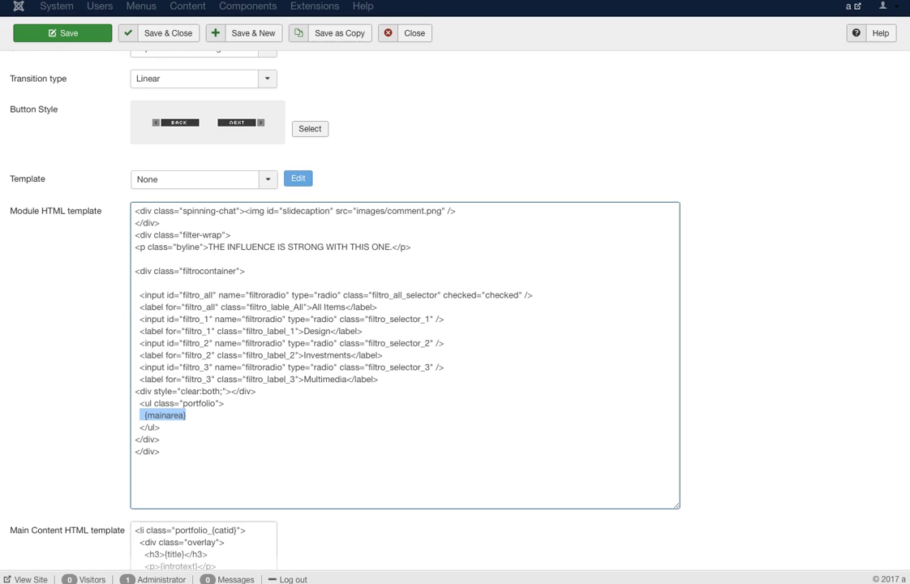
pyautogui.scroll(-5, 81, 358)
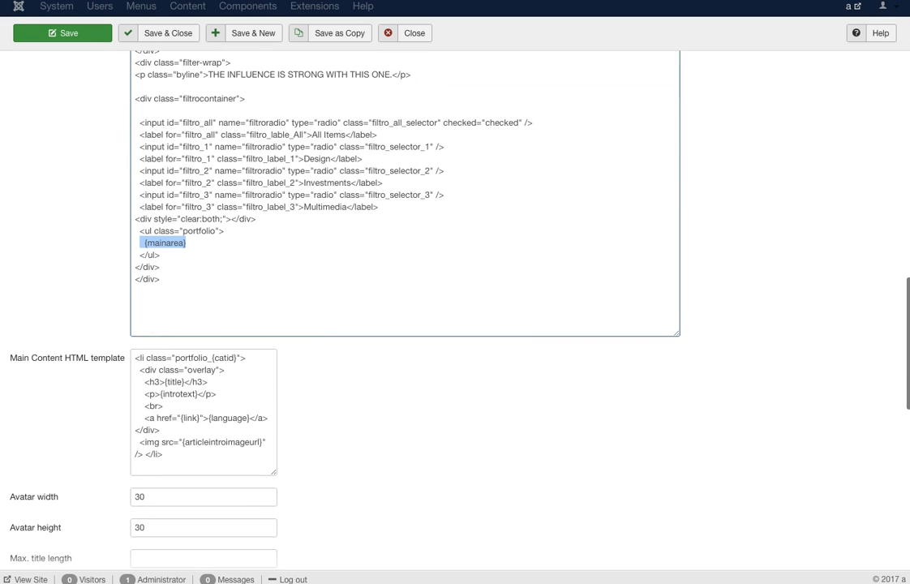
pyautogui.scroll(5, 403, 273)
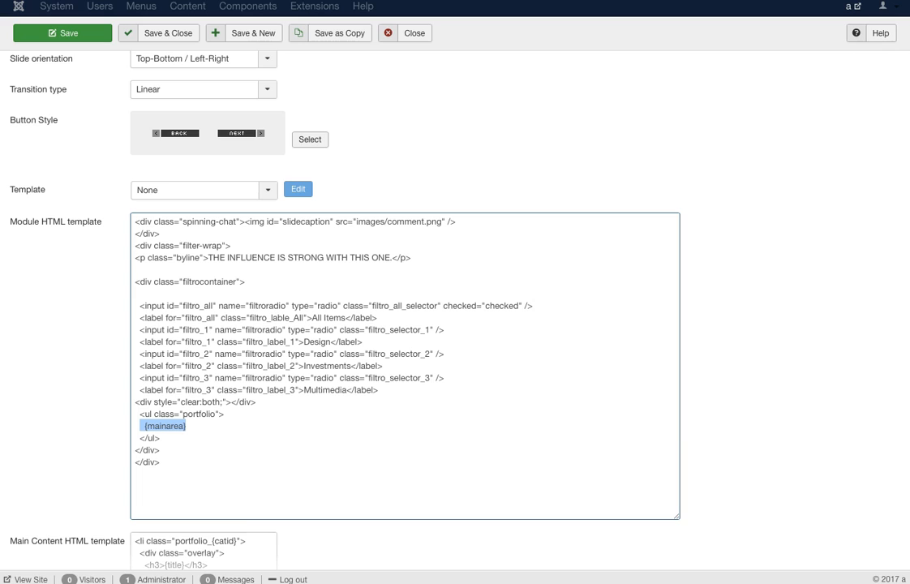
# Highlight the spinning-chat div opening tag and the slidecaption image tag in the Module HTML template
pyautogui.moveTo(245, 222); pyautogui.dragTo(135, 221)
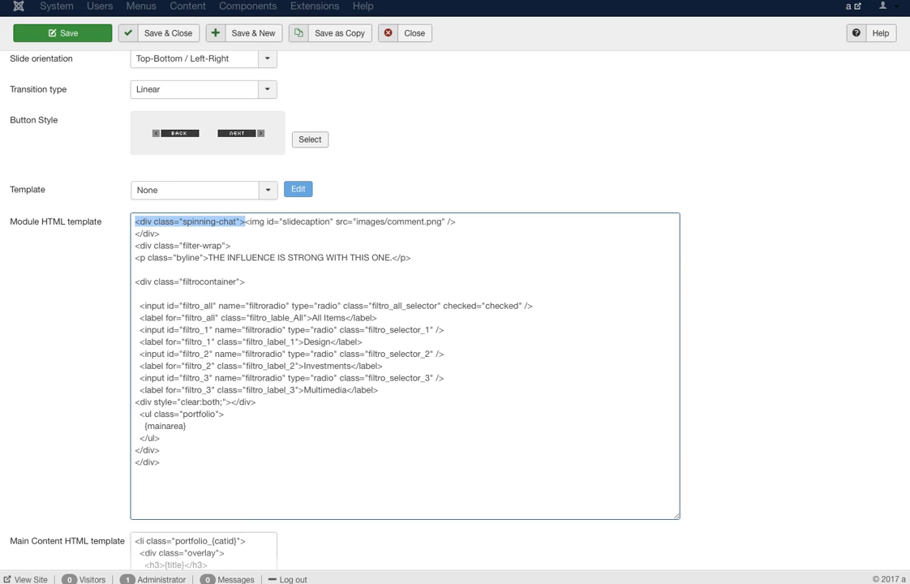
pyautogui.moveTo(456, 222); pyautogui.dragTo(245, 221)
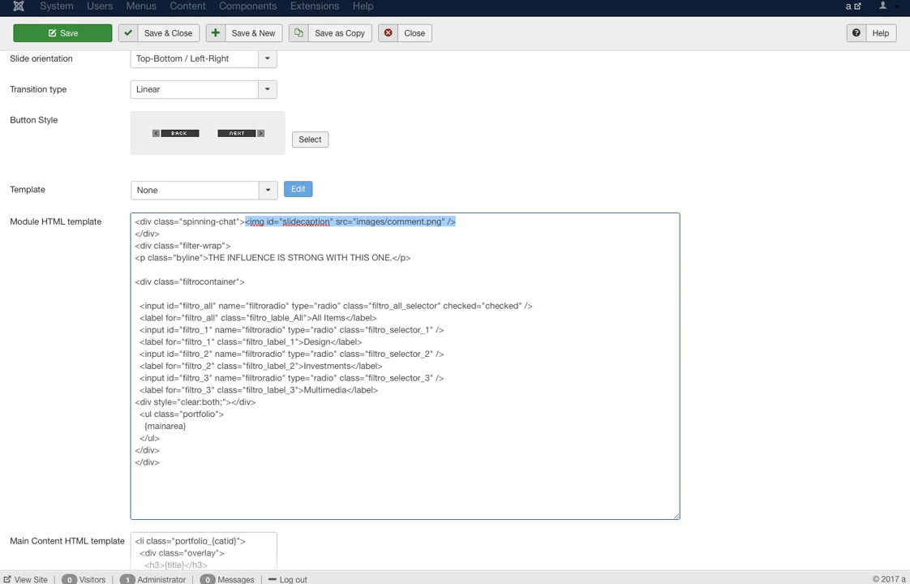
pyautogui.click(161, 234)
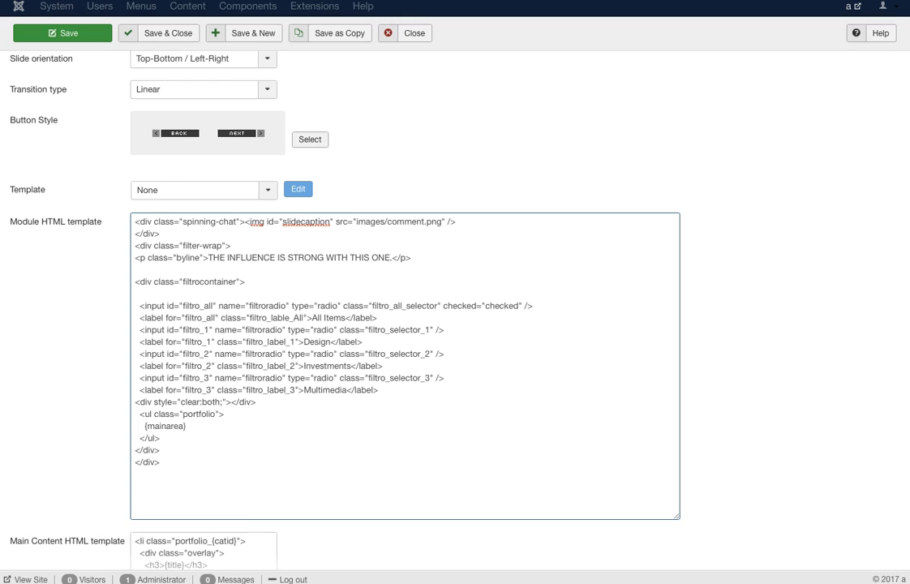
# Highlight the filter label texts in the Module HTML template, from All Items through Design and Investments to Multimedia
pyautogui.scroll(-1, 169, 245)
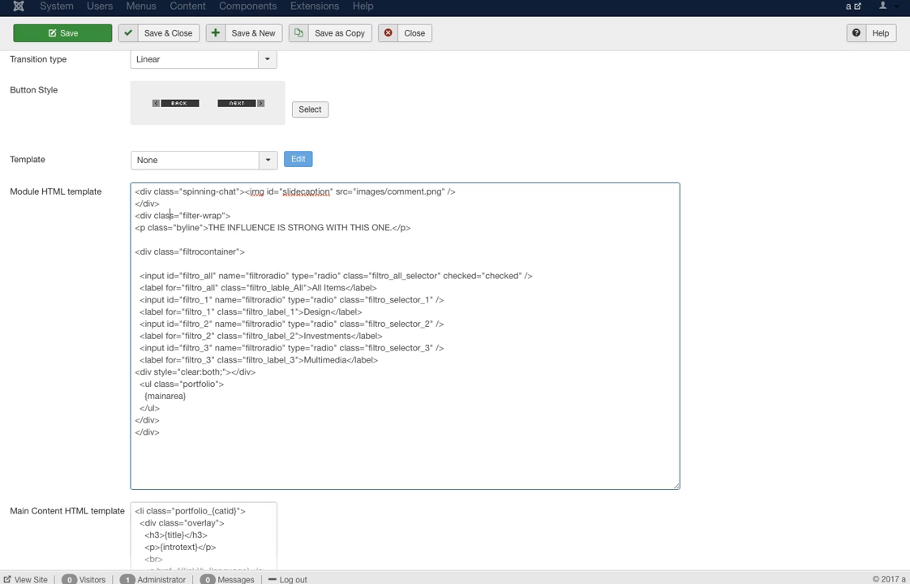
pyautogui.moveTo(313, 288); pyautogui.dragTo(345, 288)
pyautogui.moveTo(305, 312); pyautogui.dragTo(345, 336)
pyautogui.moveTo(304, 360); pyautogui.dragTo(346, 360)
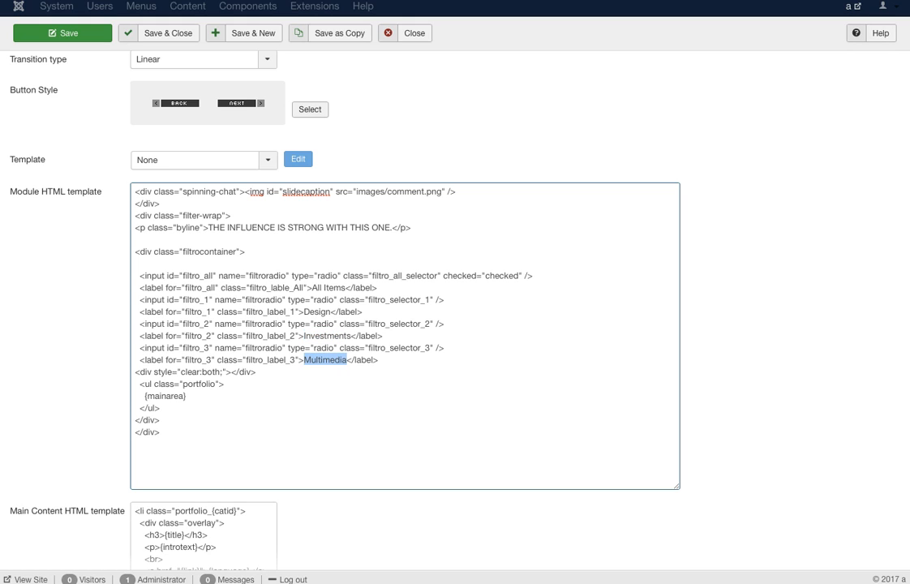
# Enlarge the Main Content HTML template box and highlight its title-to-{language} markup and the {articleintroimageurl} image line
pyautogui.scroll(-3, 455, 316)
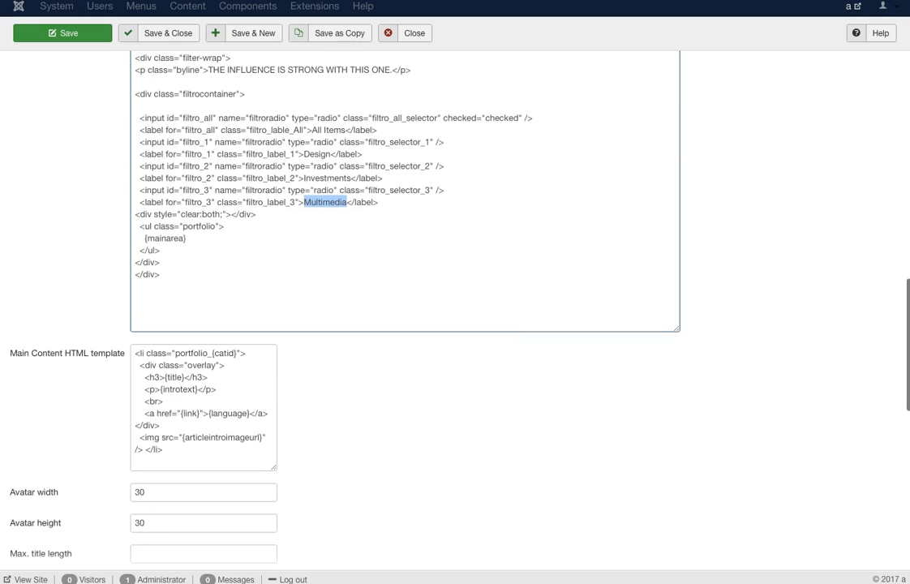
pyautogui.moveTo(274, 467); pyautogui.dragTo(527, 477)
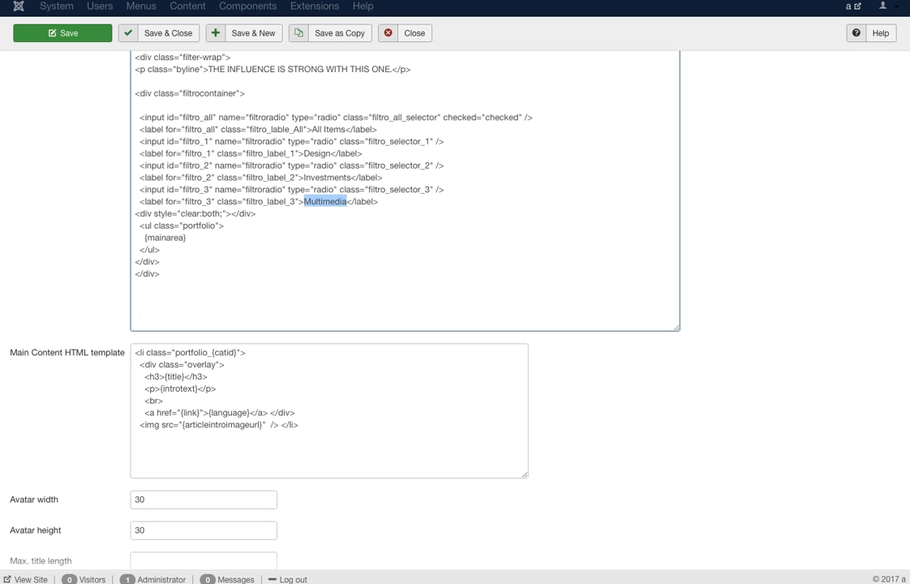
pyautogui.moveTo(144, 376); pyautogui.dragTo(209, 413)
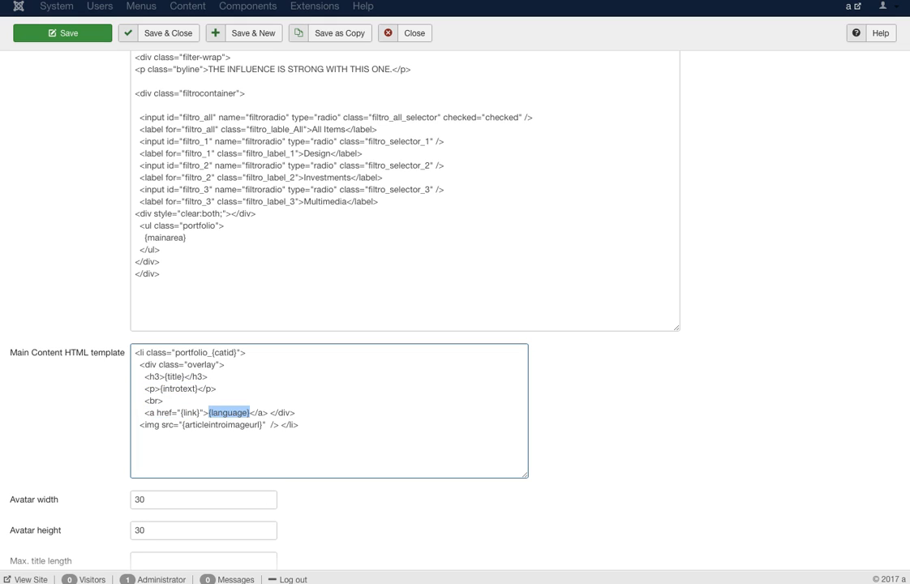
pyautogui.moveTo(138, 424); pyautogui.dragTo(298, 424)
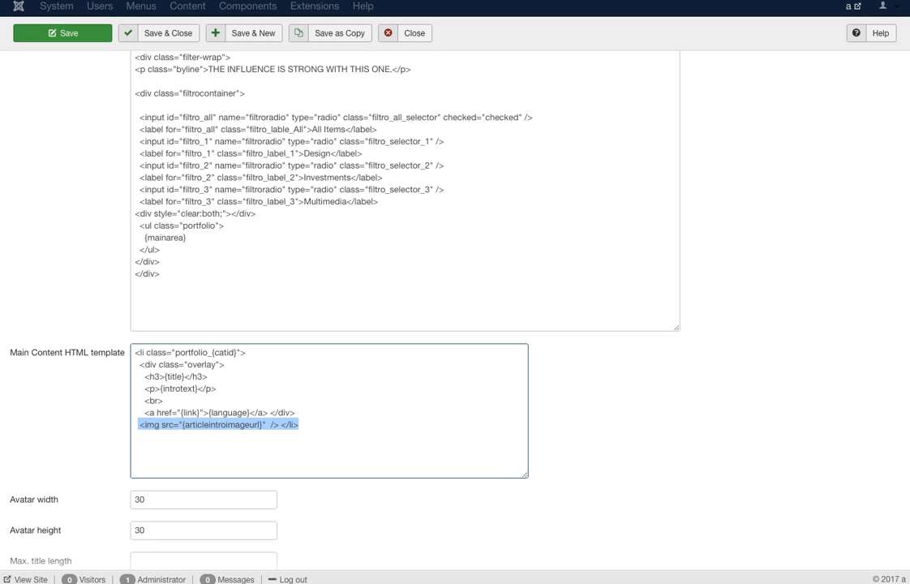
# Return to the module's Category ID selection, show its advanced settings and enlarge the Custom CSS box
pyautogui.scroll(20, 454, 308)
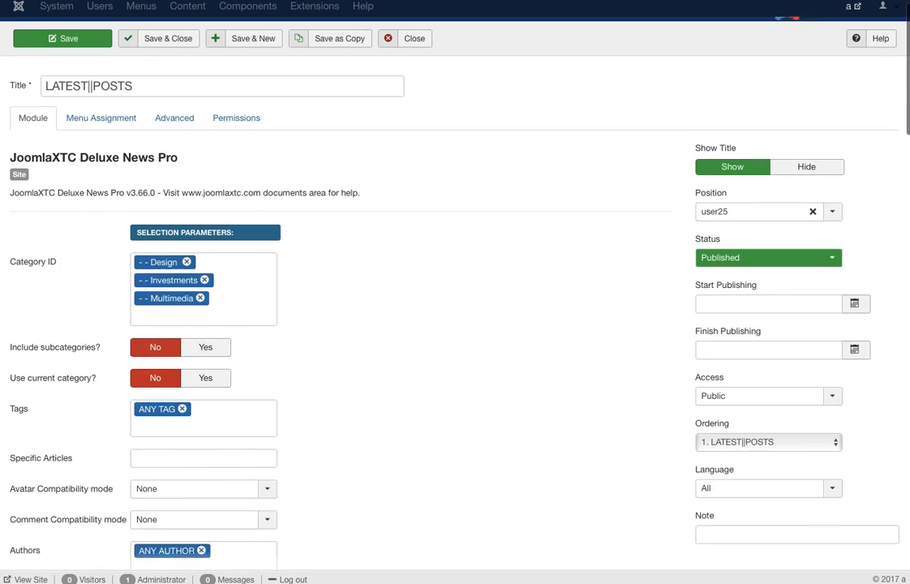
pyautogui.scroll(2, 454, 308)
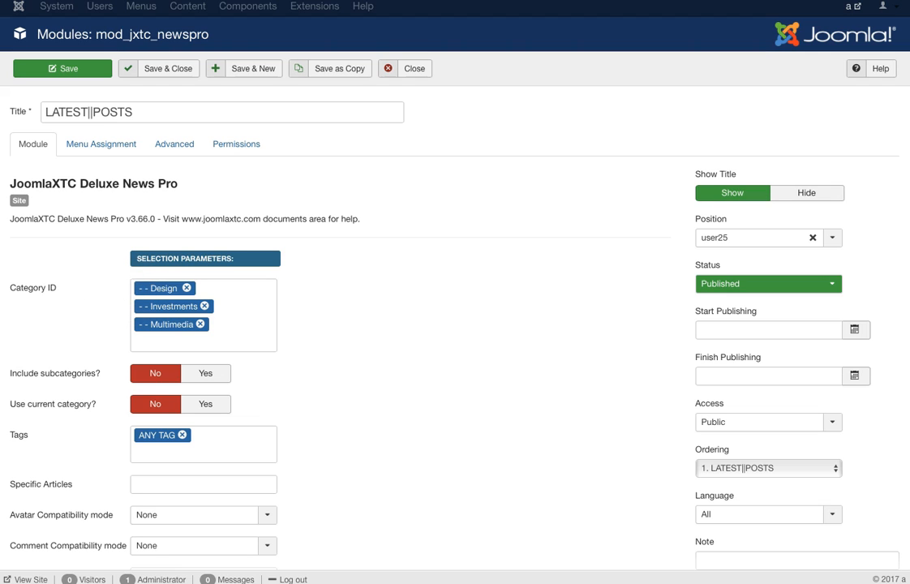
pyautogui.click(174, 144)
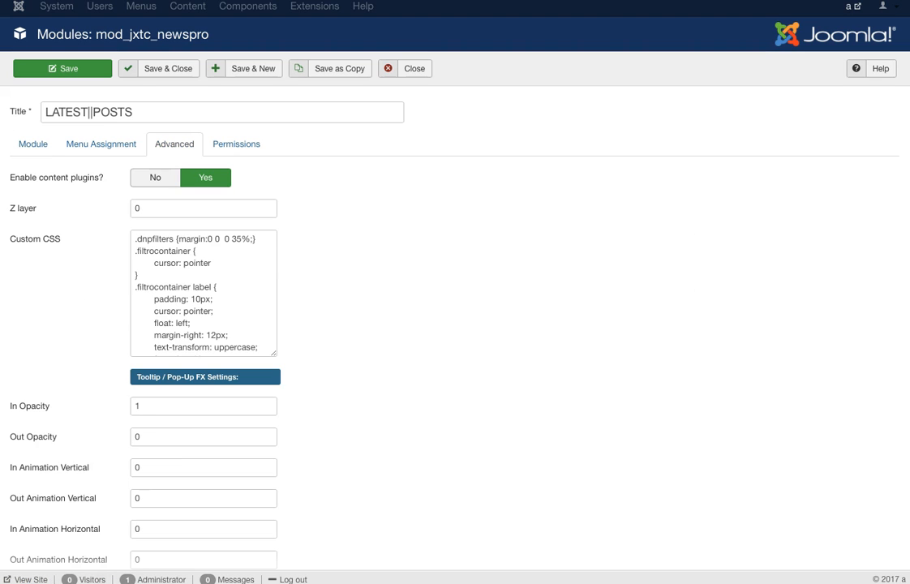
pyautogui.moveTo(274, 353); pyautogui.dragTo(839, 496)
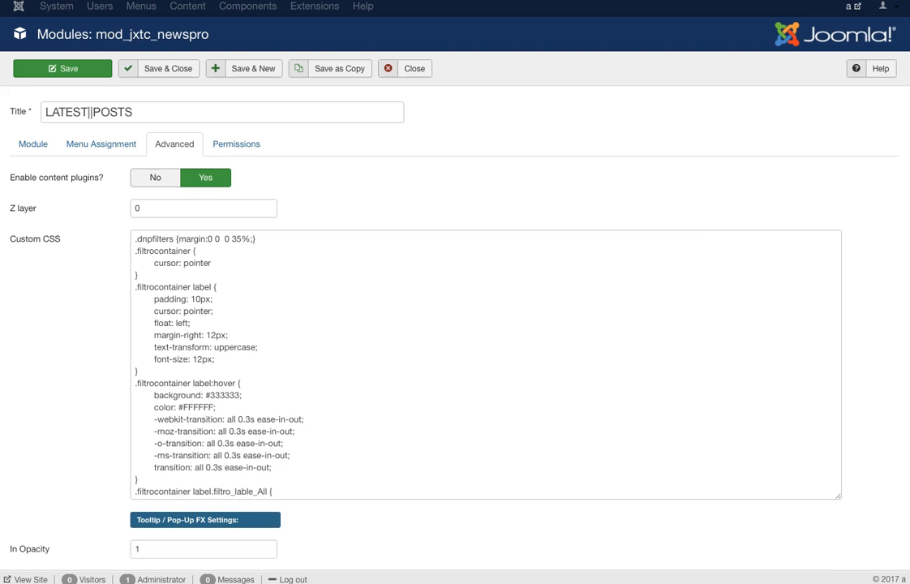
# Read through the module's Custom CSS and highlight the category number 151 in the .portfolio_151 selector
pyautogui.scroll(-10, 485, 365)
pyautogui.scroll(-12, 486, 365)
pyautogui.scroll(-5, 486, 365)
pyautogui.scroll(3, 485, 365)
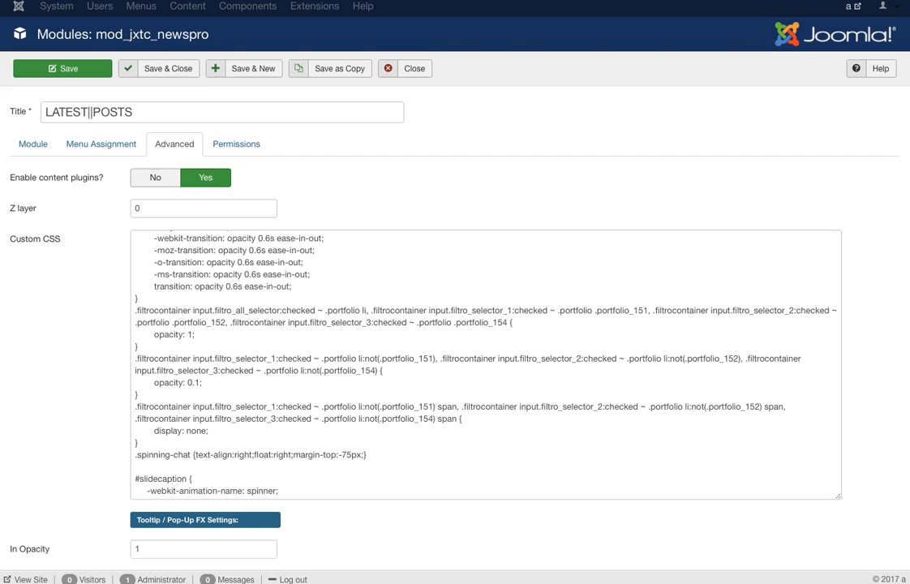
pyautogui.moveTo(633, 310); pyautogui.dragTo(648, 311)
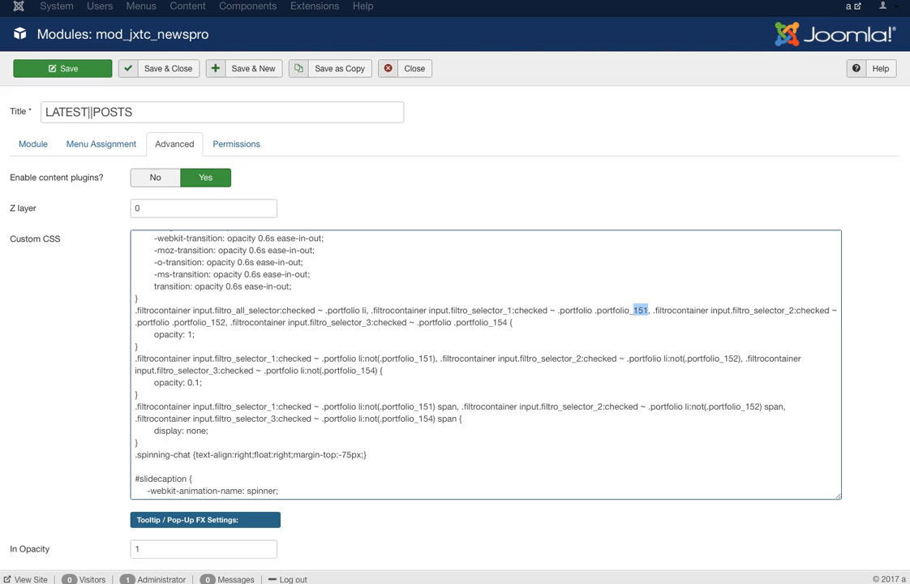
# Compare the category numbers in the Custom CSS filter selectors with the module's Category ID selection, and close the module
pyautogui.click(224, 322)
pyautogui.moveTo(634, 311); pyautogui.dragTo(652, 311)
pyautogui.click(32, 144)
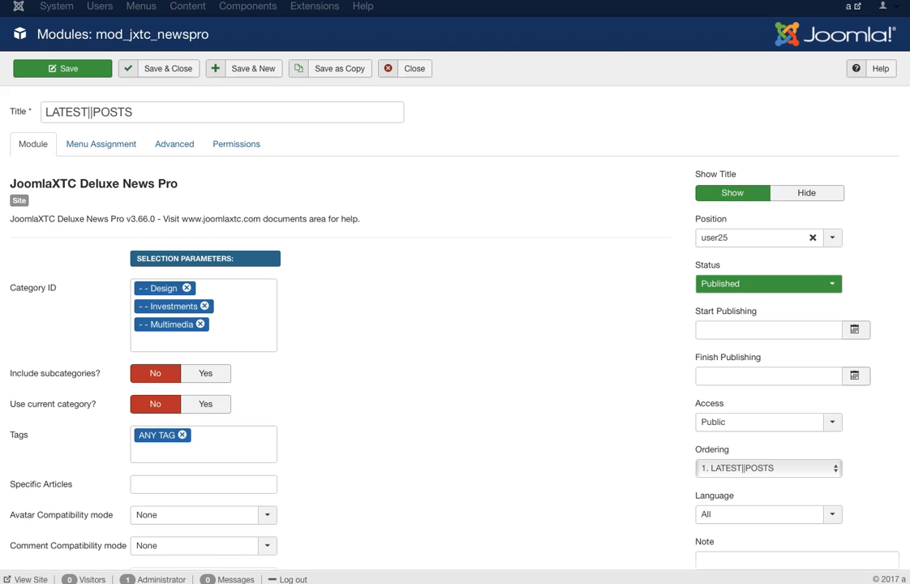
pyautogui.click(175, 144)
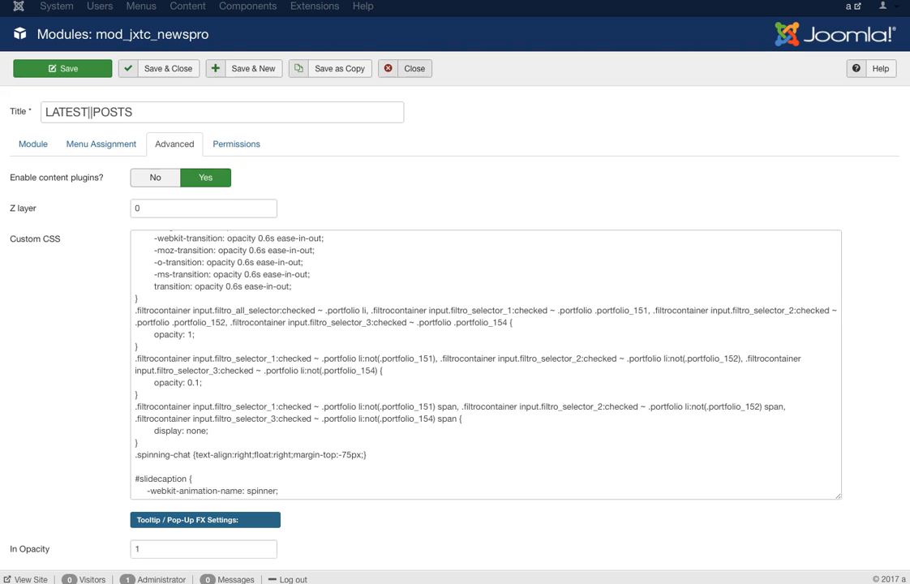
pyautogui.click(193, 357)
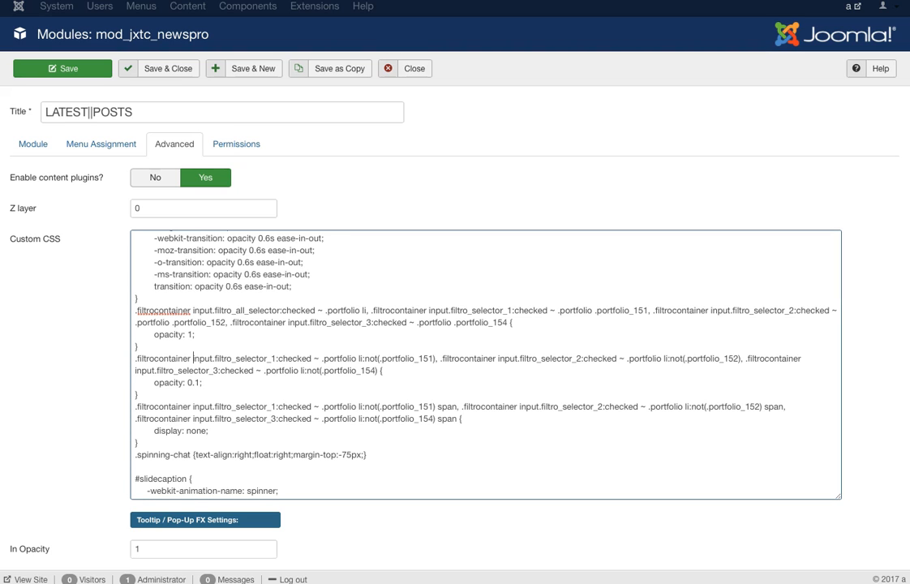
pyautogui.click(190, 406)
pyautogui.click(413, 69)
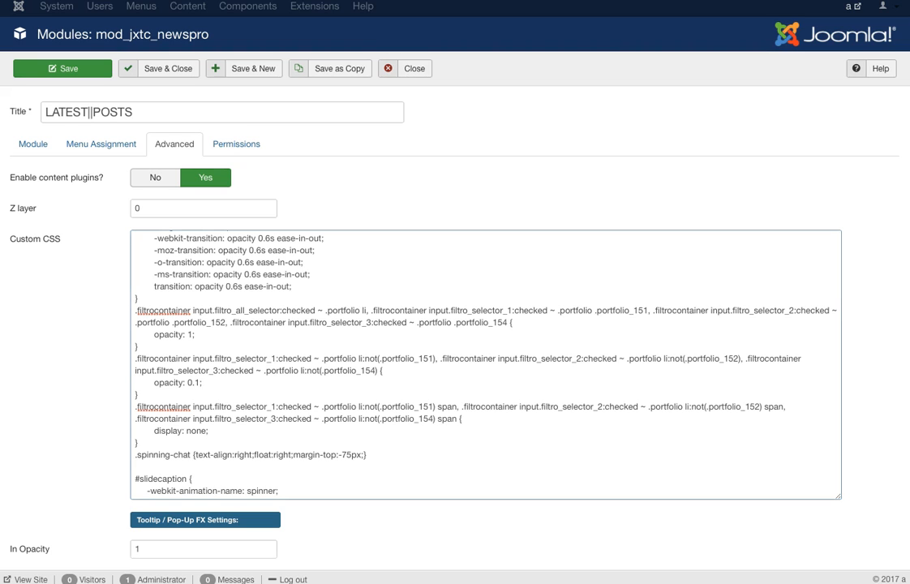
# Open the article categories list and check the IDs of the Design, Investments and Multimedia categories
pyautogui.click(219, 6)
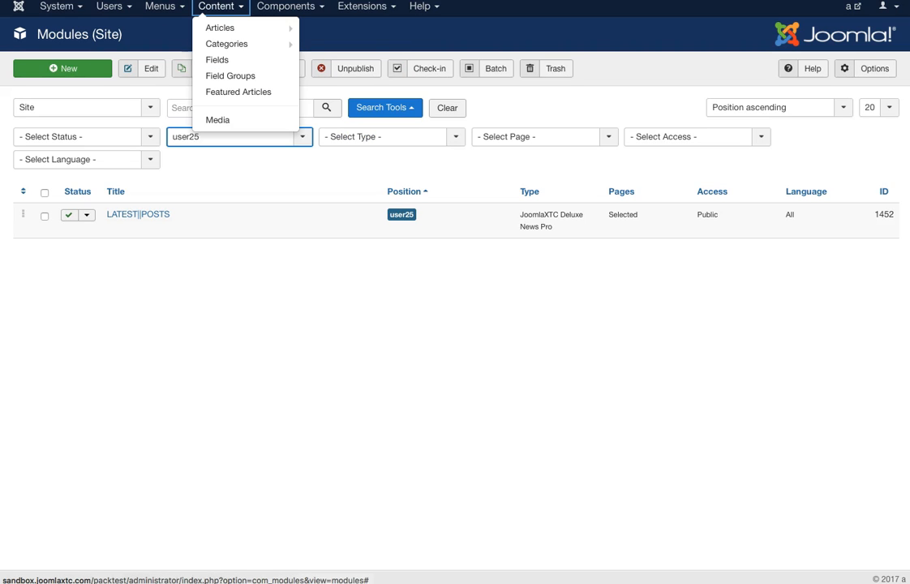
pyautogui.click(228, 44)
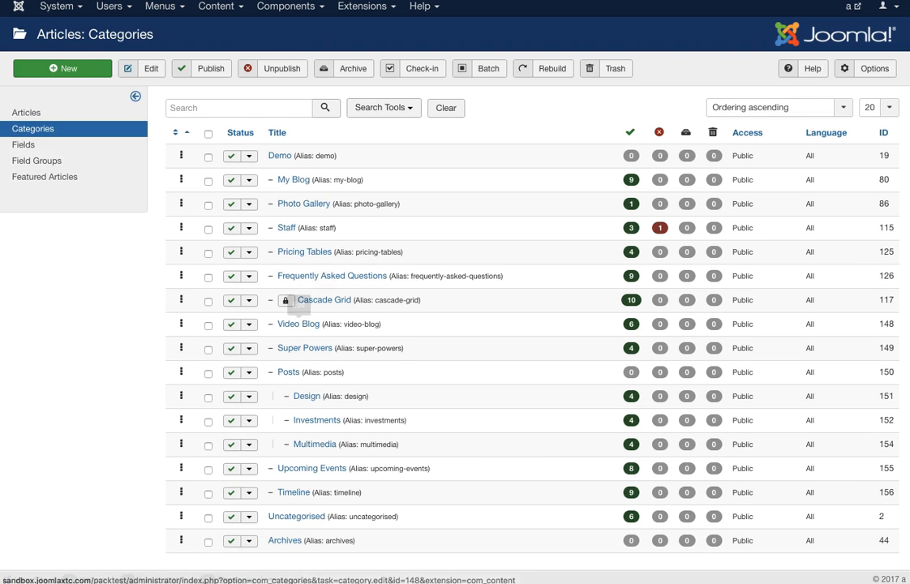
pyautogui.scroll(-1, 272, 301)
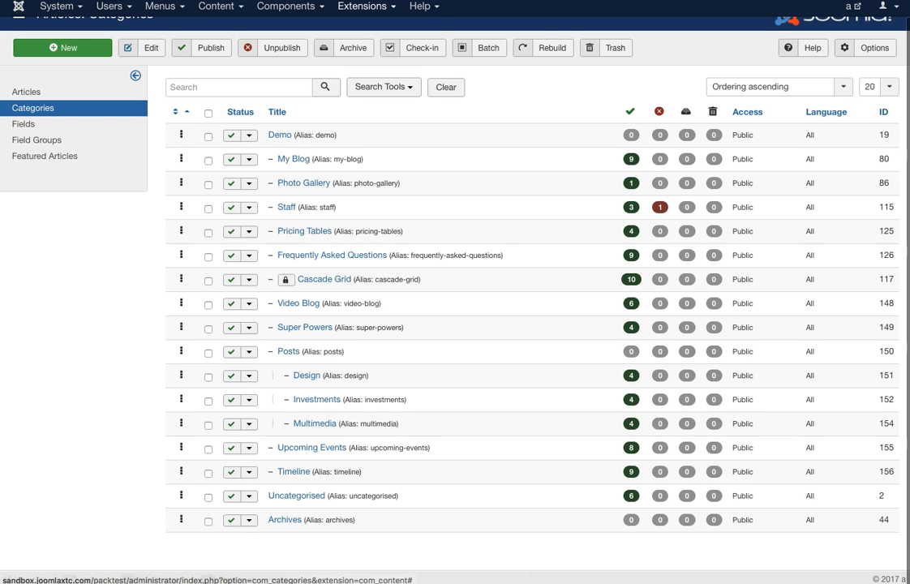
# Return to the site modules list and filter it by position user31
pyautogui.click(363, 6)
pyautogui.moveTo(365, 28)
pyautogui.moveTo(365, 88)
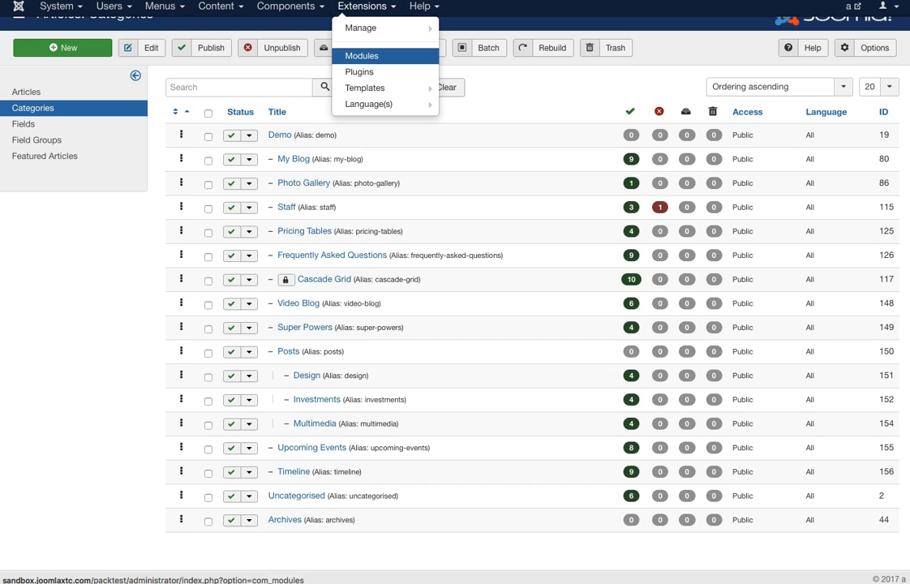
pyautogui.click(361, 55)
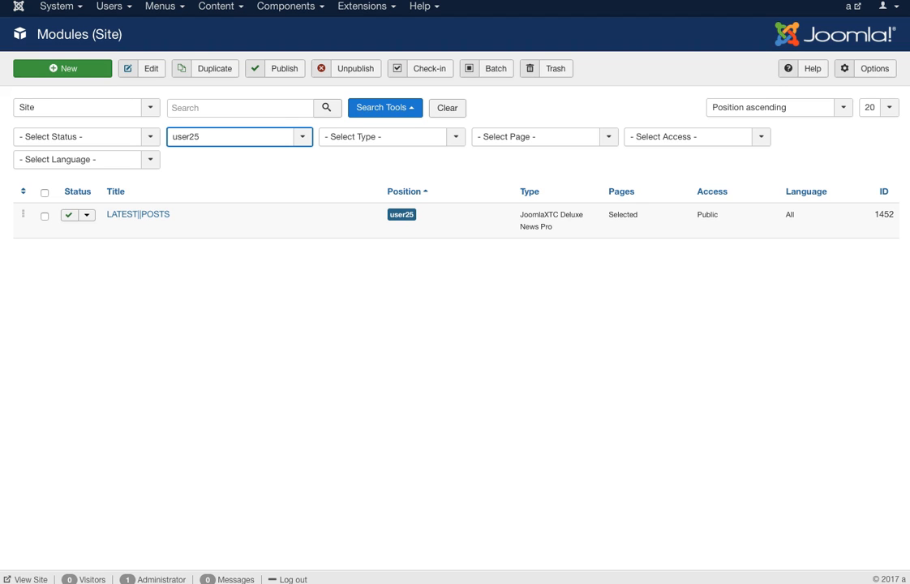
pyautogui.click(240, 137)
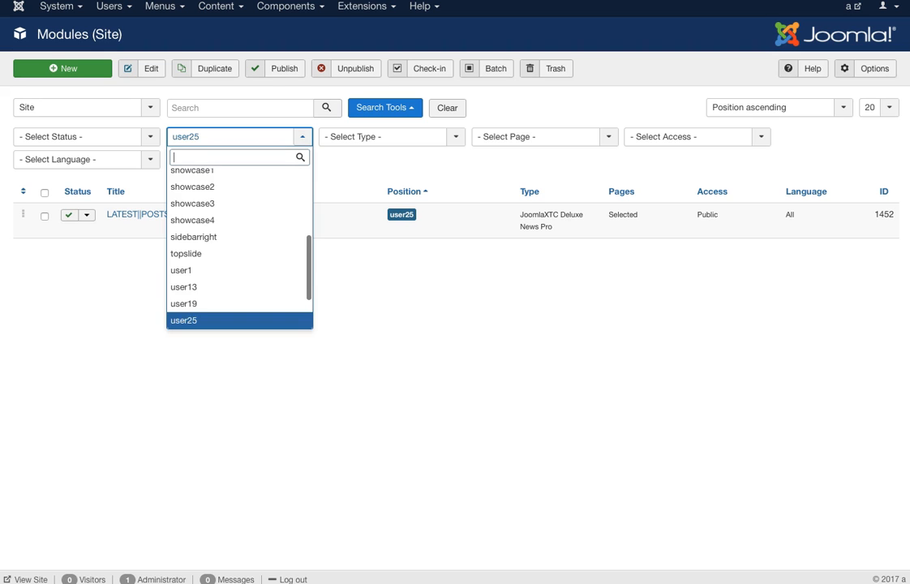
pyautogui.scroll(-1, 239, 285)
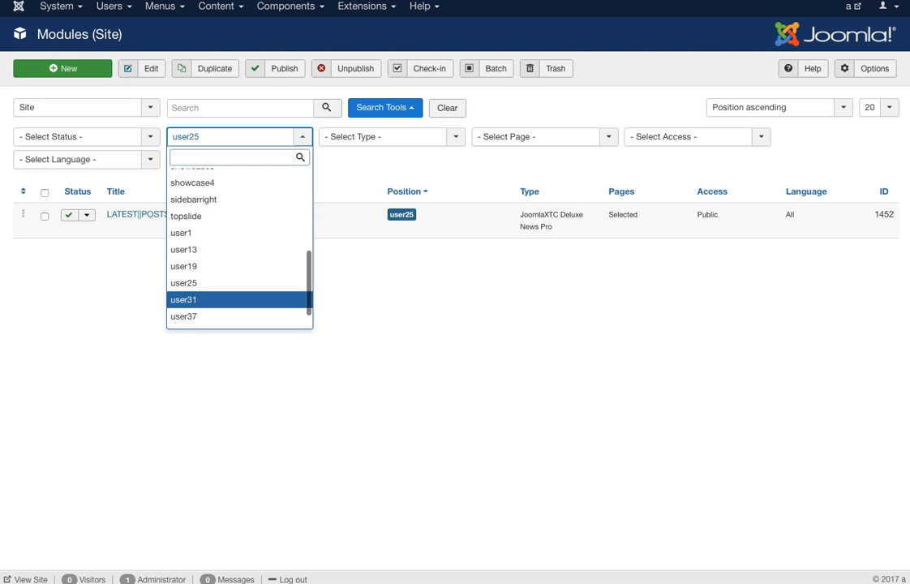
pyautogui.click(183, 299)
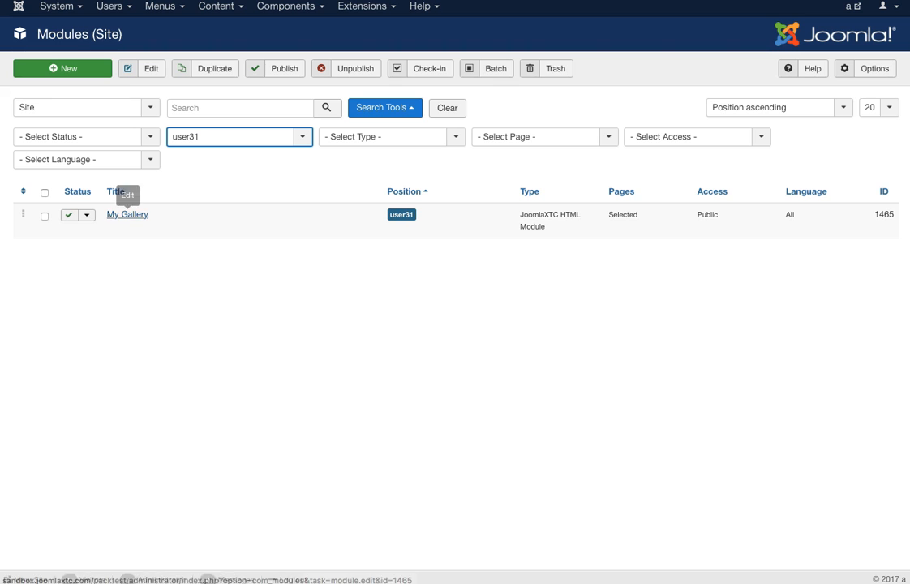
# Open the My Gallery module's main settings and widen its Custom HTML Output box to read the markup
pyautogui.click(127, 215)
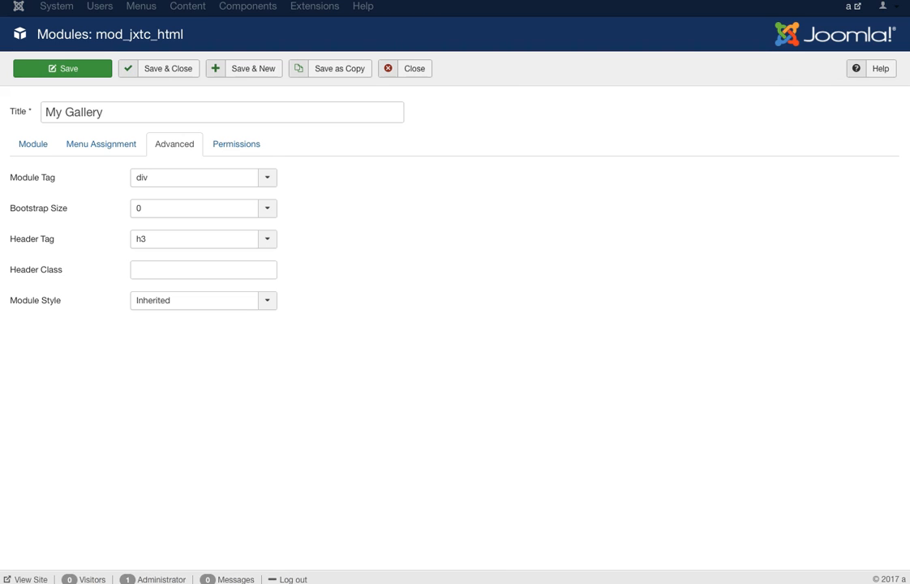
pyautogui.click(34, 143)
pyautogui.scroll(-3, 454, 308)
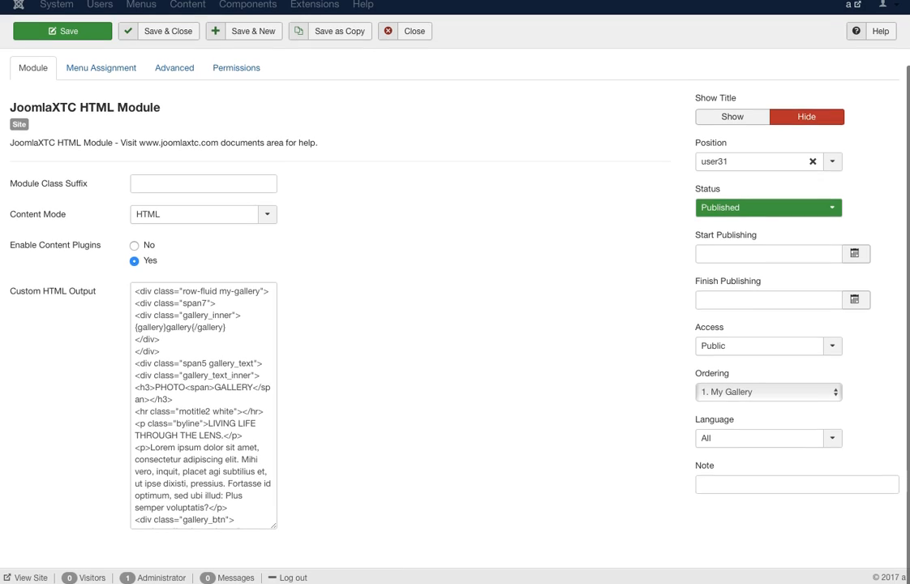
pyautogui.moveTo(275, 528); pyautogui.dragTo(671, 528)
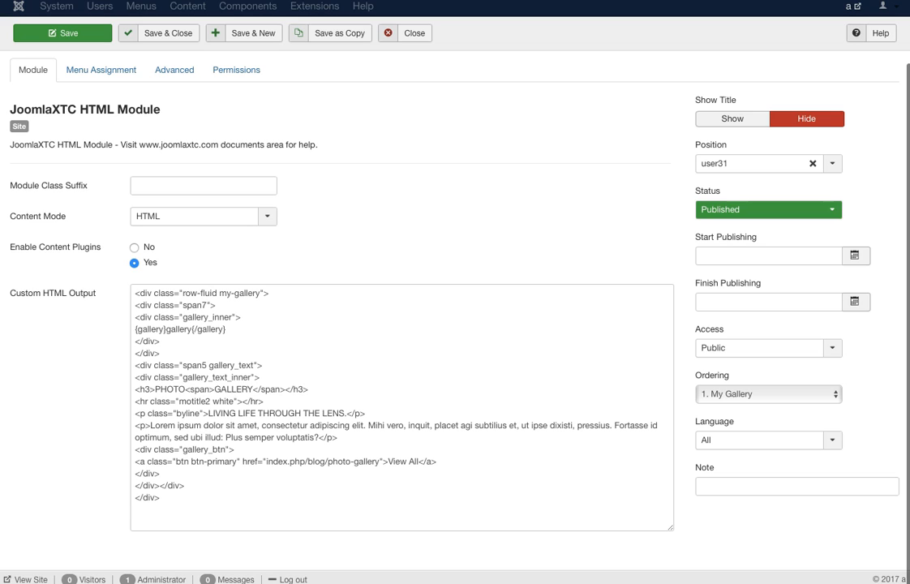
# Highlight the {gallery}gallery{/gallery} line and its individual parts in the Custom HTML Output, and close the module
pyautogui.moveTo(226, 329); pyautogui.dragTo(134, 329)
pyautogui.click(161, 341)
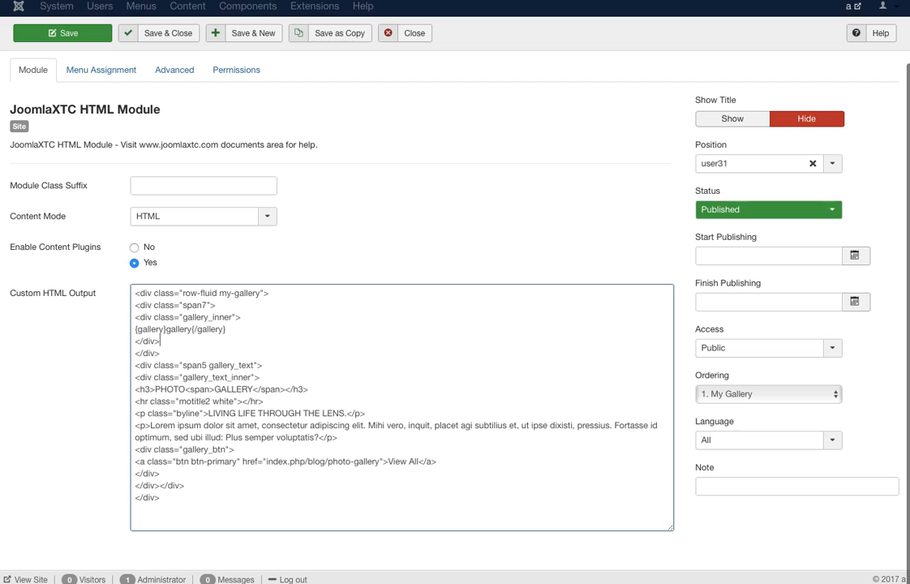
pyautogui.moveTo(166, 329); pyautogui.dragTo(135, 329)
pyautogui.click(165, 329)
pyautogui.moveTo(167, 329); pyautogui.dragTo(192, 329)
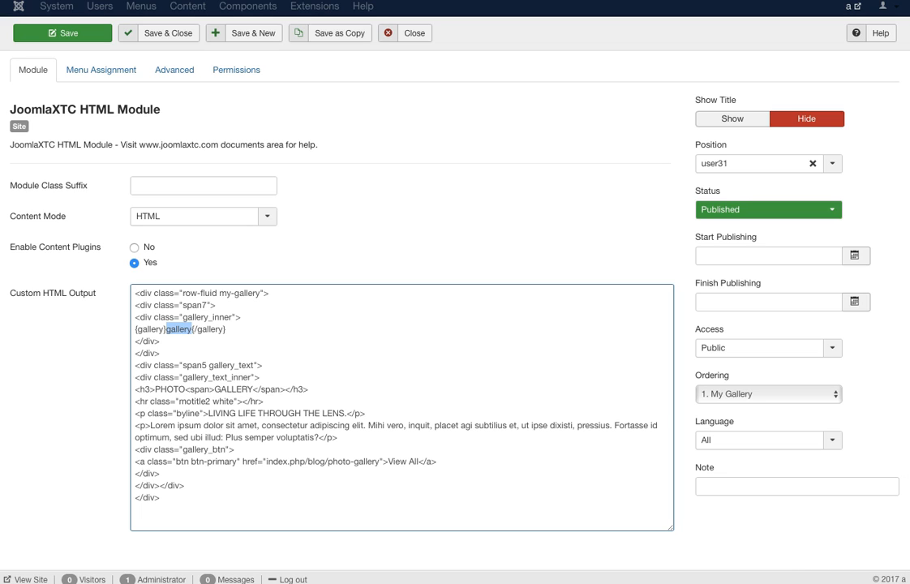
pyautogui.moveTo(226, 330); pyautogui.dragTo(192, 329)
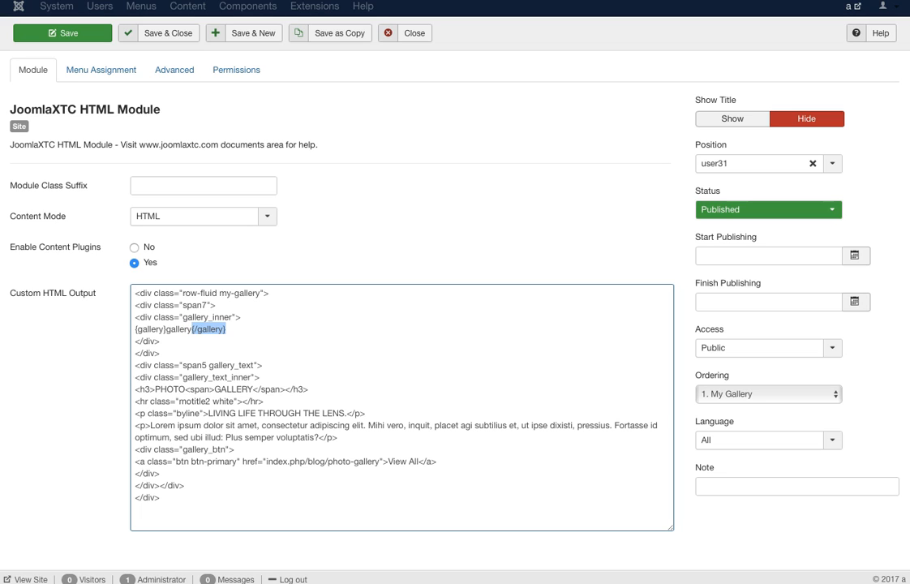
pyautogui.click(161, 341)
pyautogui.click(410, 33)
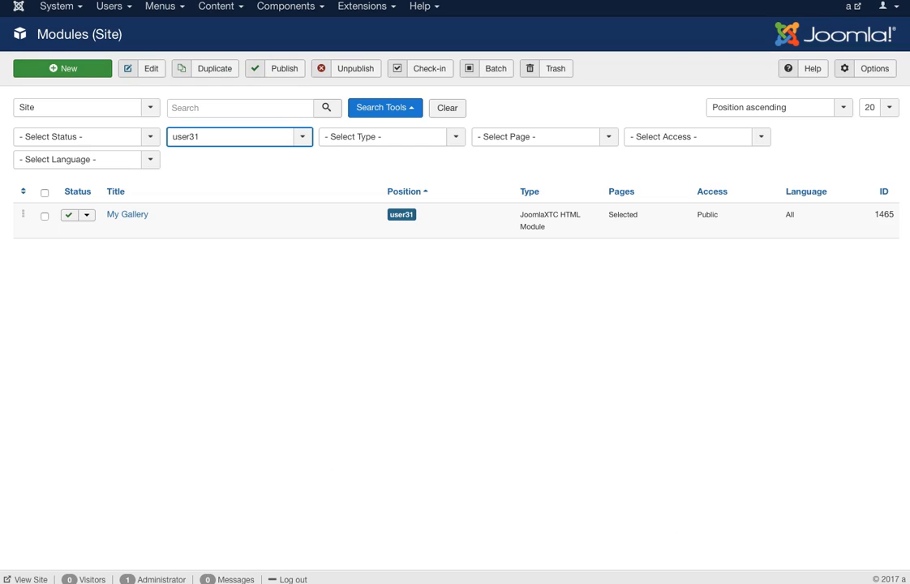
# Filter the modules list by position user37 and open the MY||EVENTS module
pyautogui.click(240, 137)
pyautogui.scroll(-1, 237, 260)
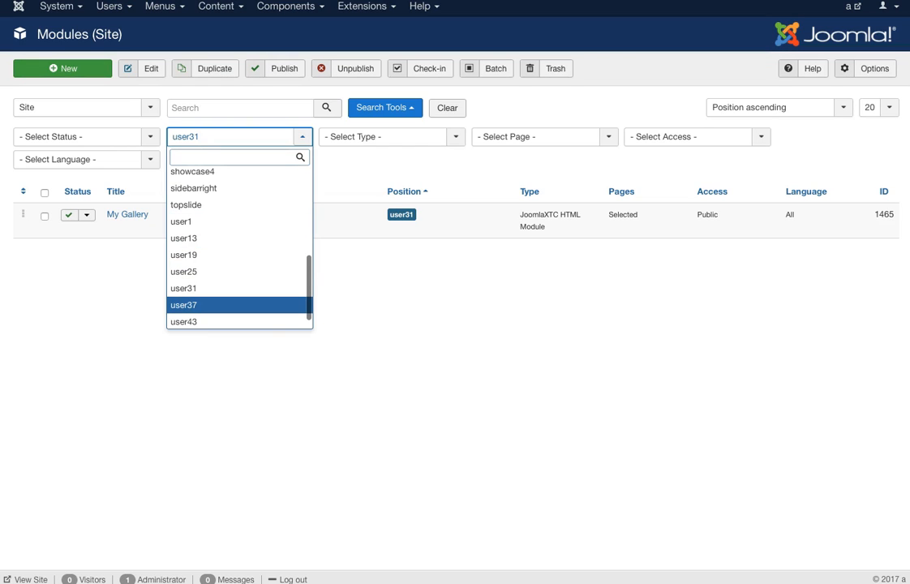
pyautogui.click(223, 305)
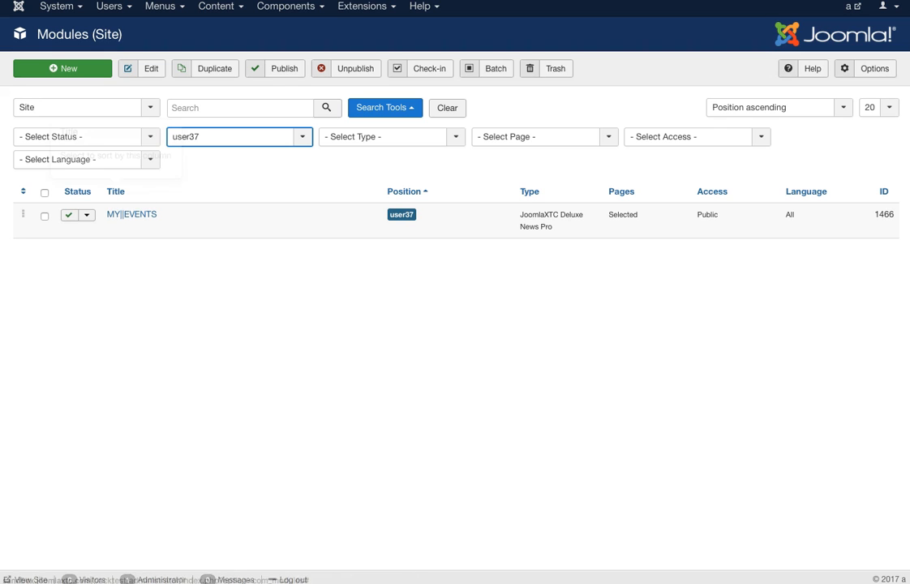
pyautogui.click(132, 214)
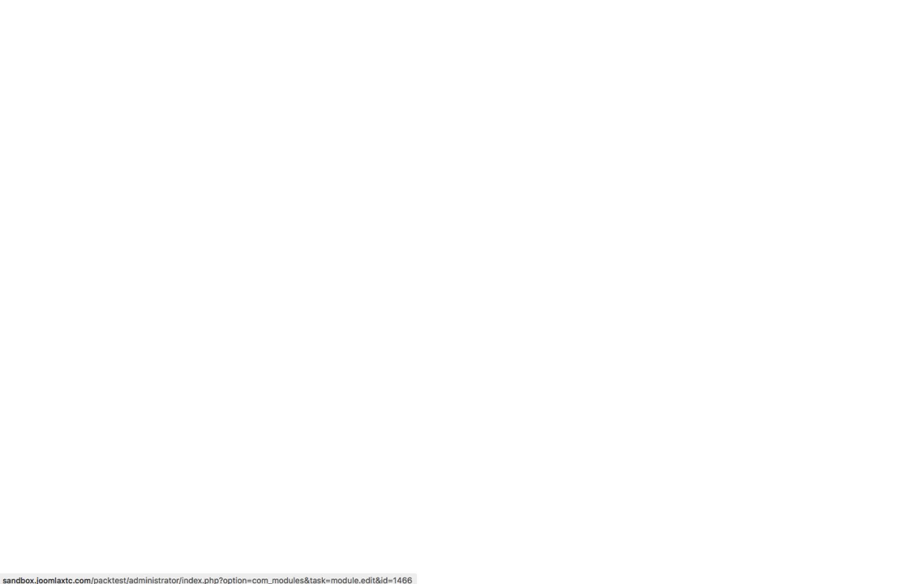
# Review the module's selection and display parameters and view the available Display Style options without changing the choice
pyautogui.scroll(-10, 403, 308)
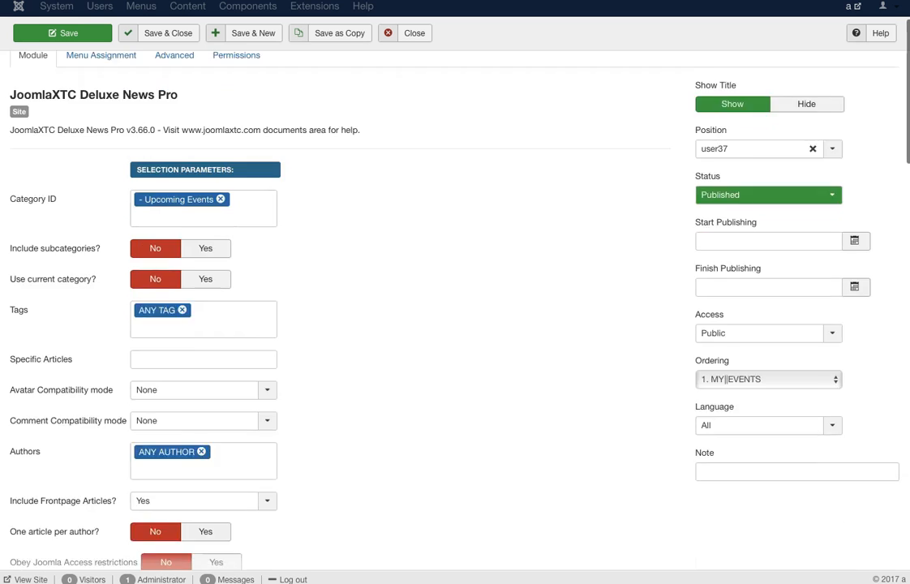
pyautogui.scroll(-2, 403, 309)
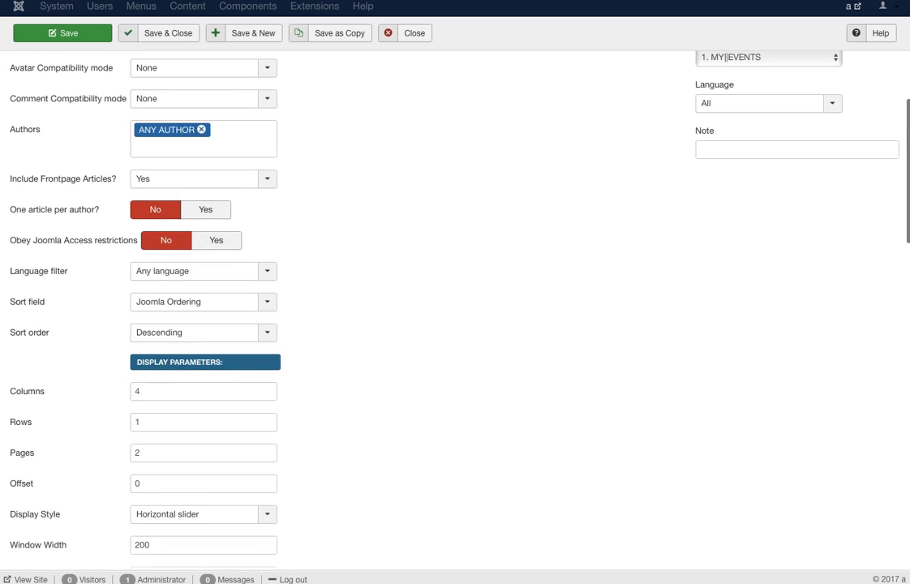
pyautogui.scroll(-1, 455, 308)
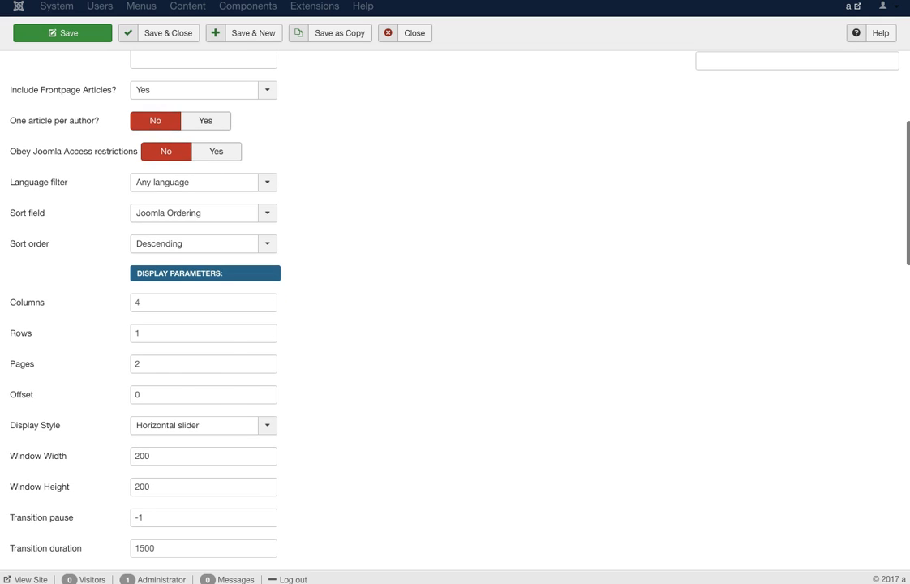
pyautogui.scroll(-2, 454, 309)
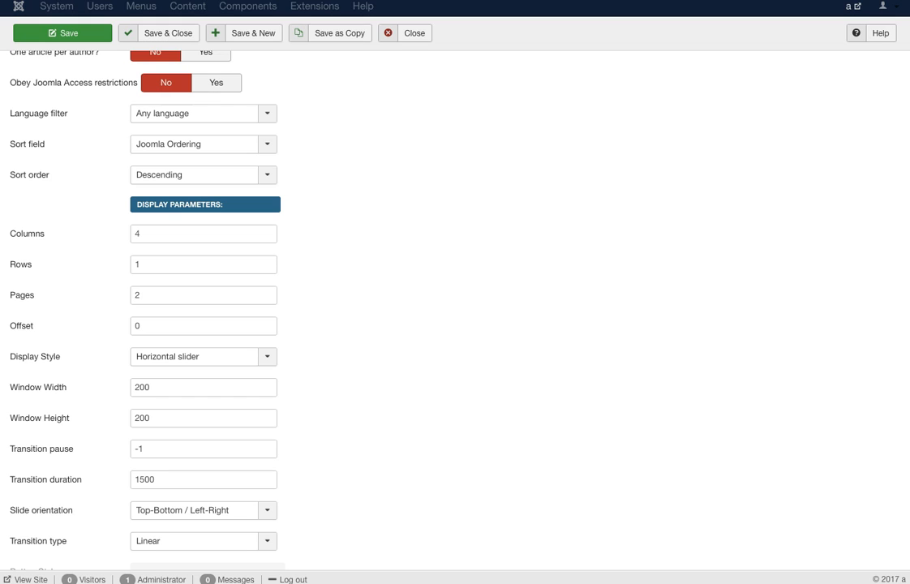
pyautogui.moveTo(35, 357)
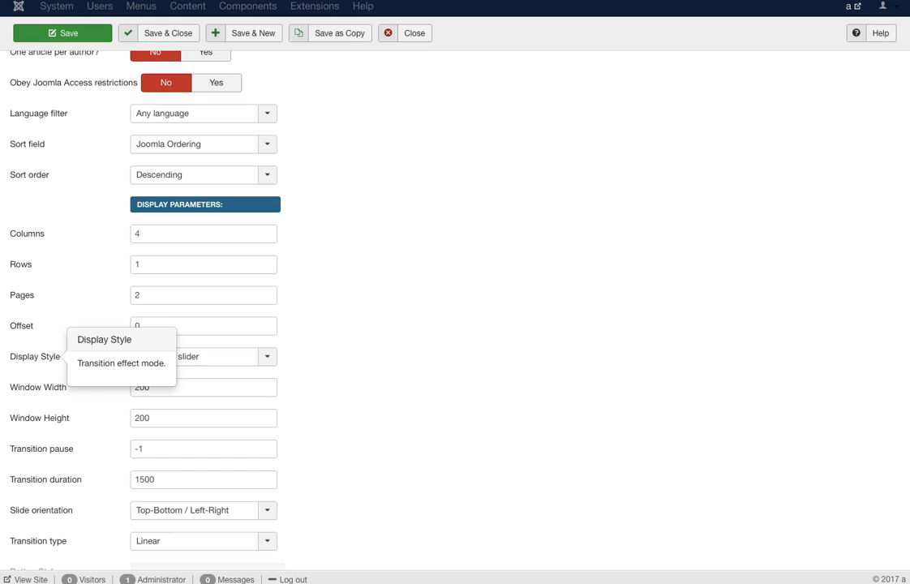
pyautogui.click(204, 357)
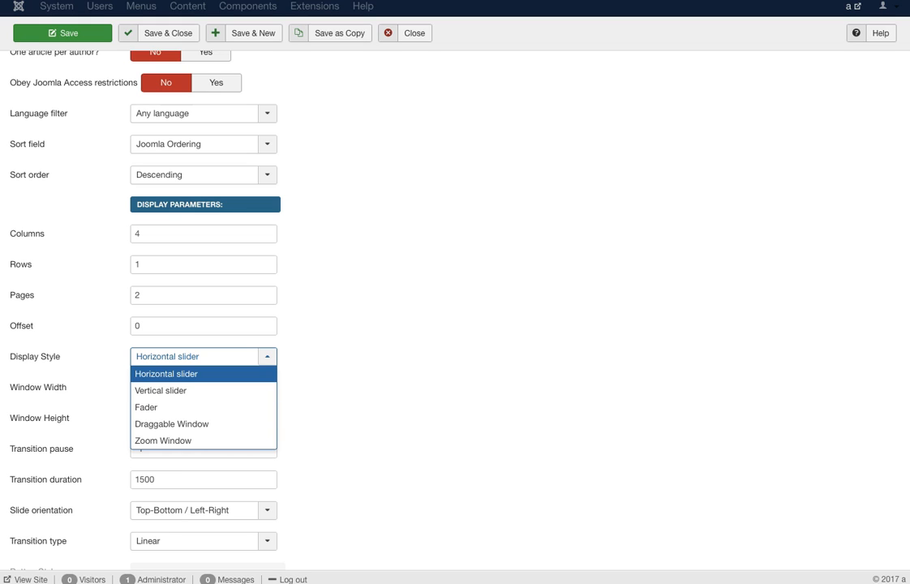
pyautogui.click(390, 357)
# Review the window and transition settings and view the available Transition type options, keeping Linear
pyautogui.scroll(-3, 390, 357)
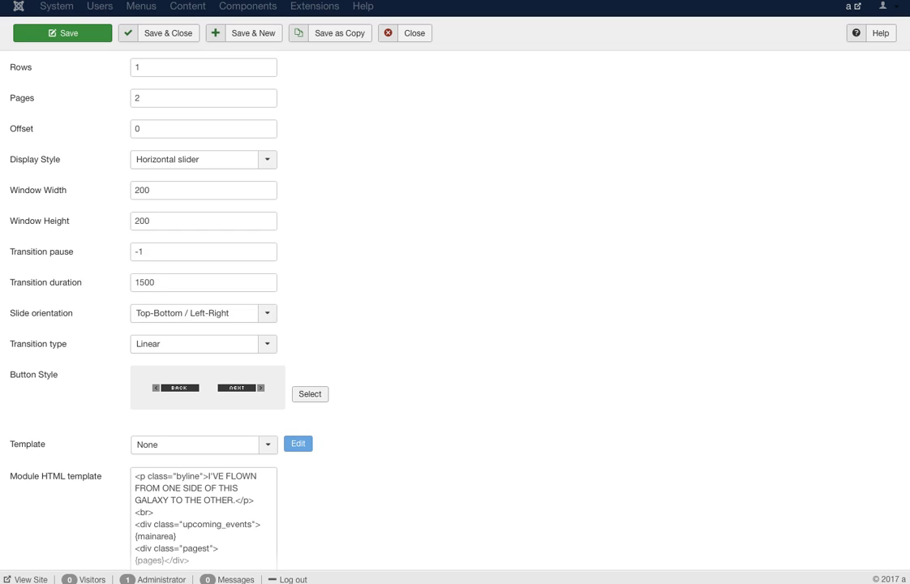
pyautogui.scroll(-2, 325, 308)
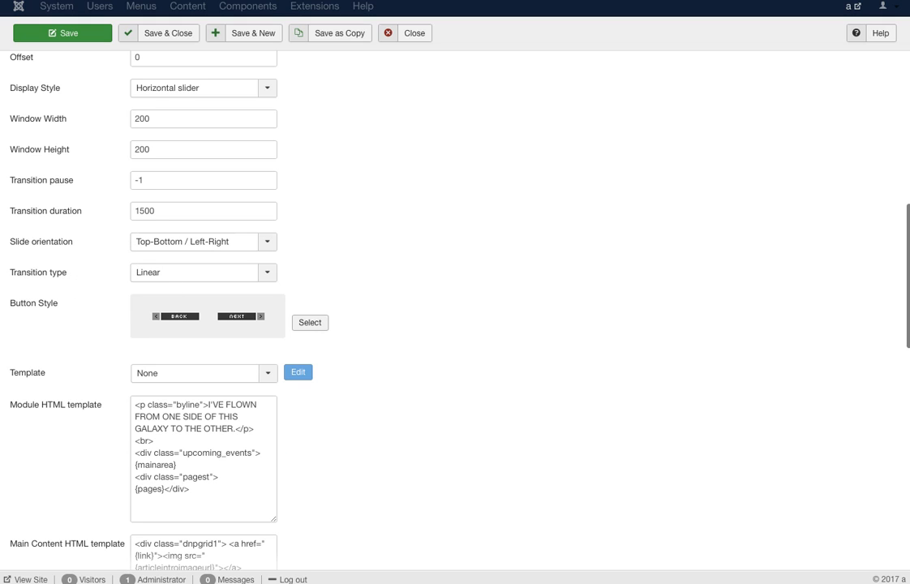
pyautogui.click(243, 273)
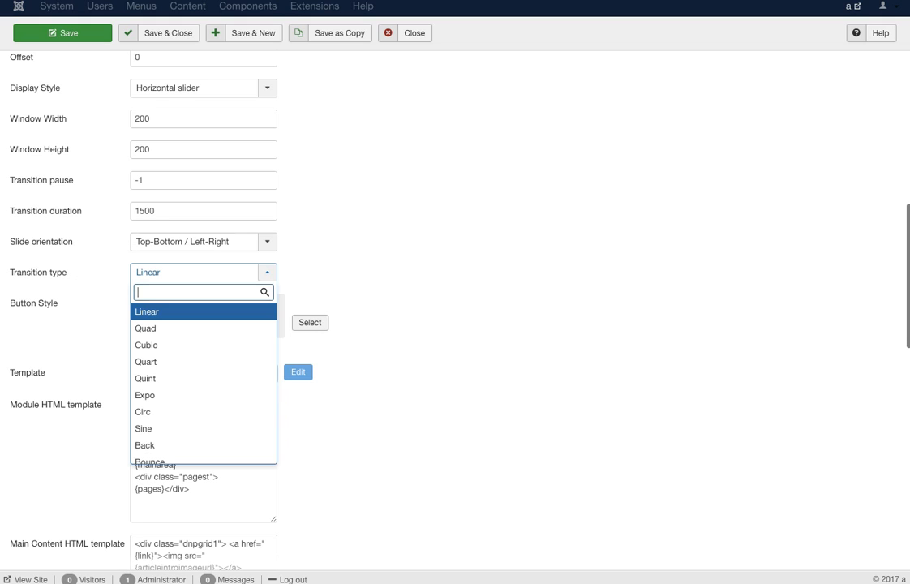
pyautogui.click(243, 273)
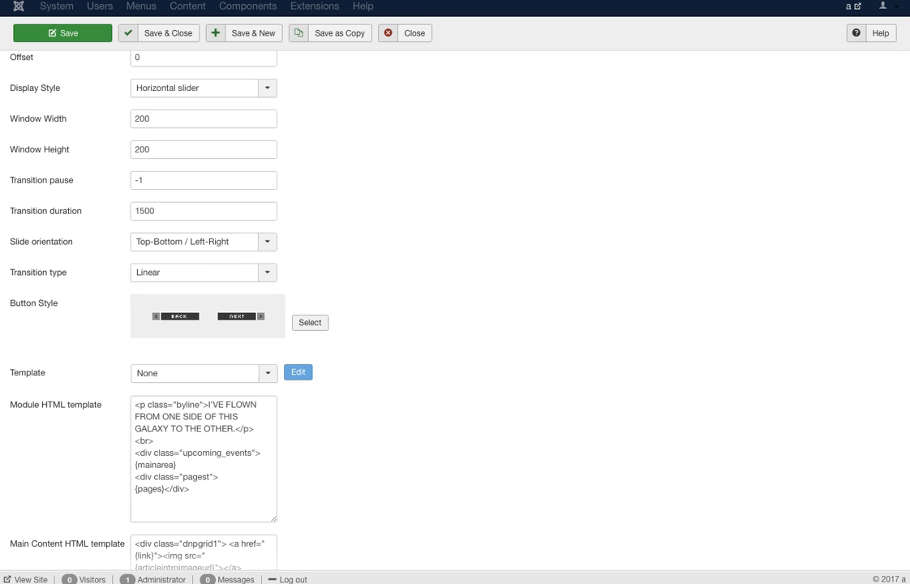
# Enlarge the Module HTML template box and highlight its {mainarea} placeholder
pyautogui.scroll(-3, 455, 309)
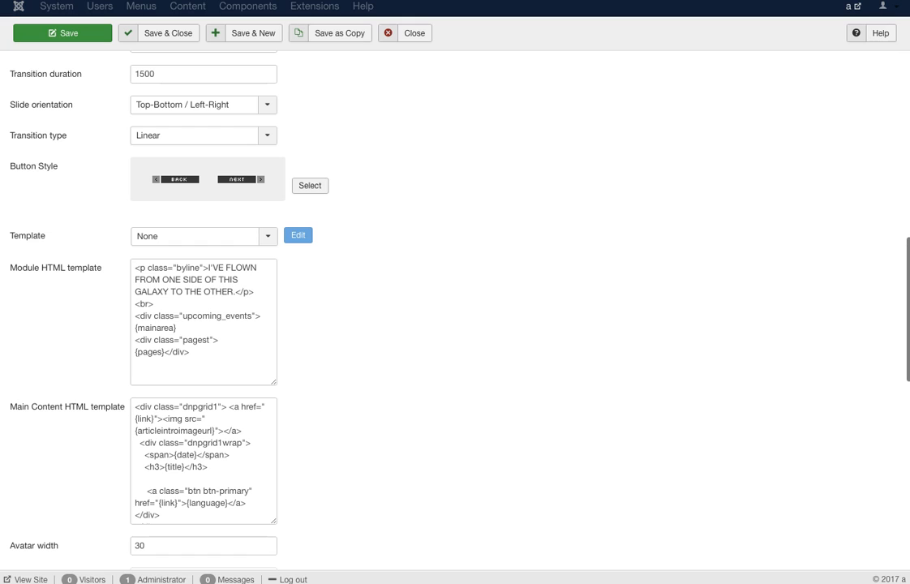
pyautogui.moveTo(275, 382); pyautogui.dragTo(654, 428)
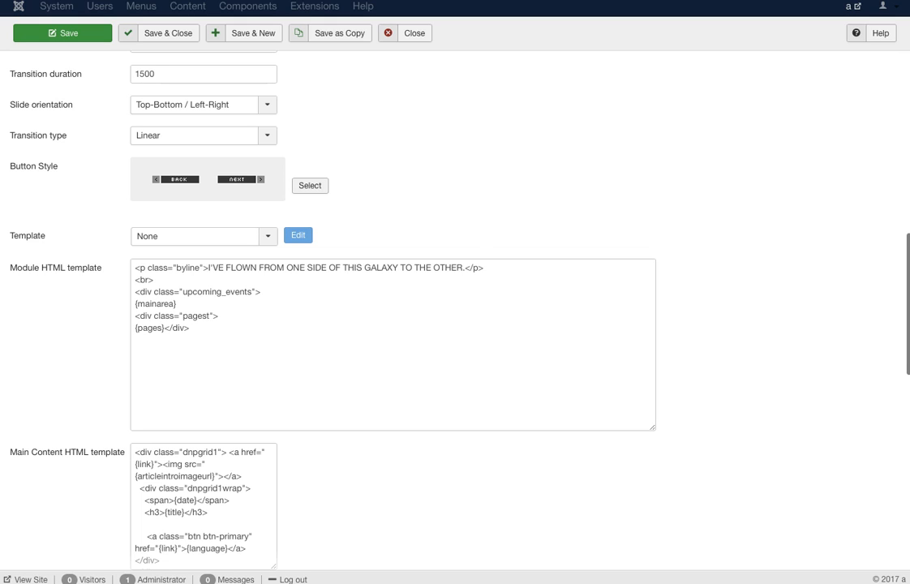
pyautogui.moveTo(177, 304); pyautogui.dragTo(134, 304)
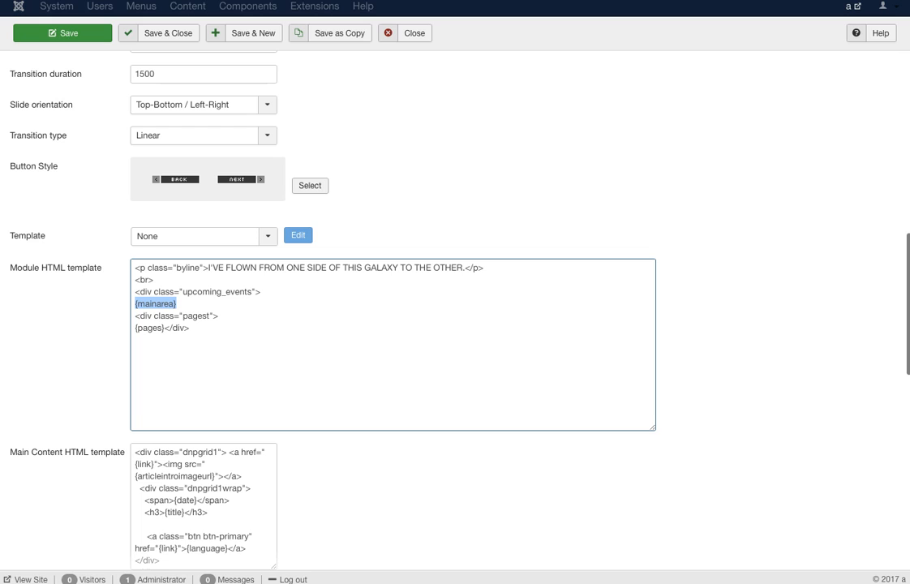
# Highlight the pagest div tag and the {pages} placeholder in the Module HTML template
pyautogui.moveTo(218, 316); pyautogui.dragTo(134, 315)
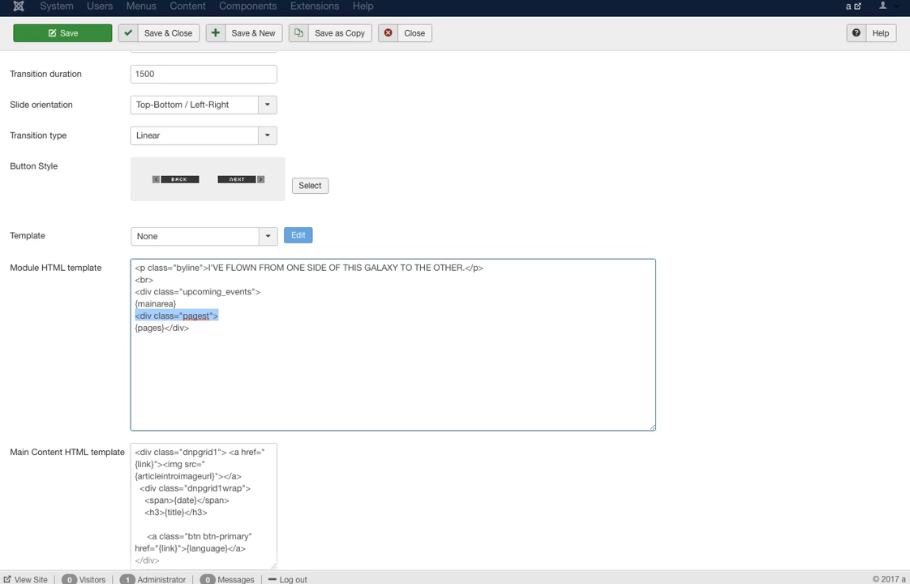
pyautogui.moveTo(164, 327); pyautogui.dragTo(135, 328)
pyautogui.click(191, 328)
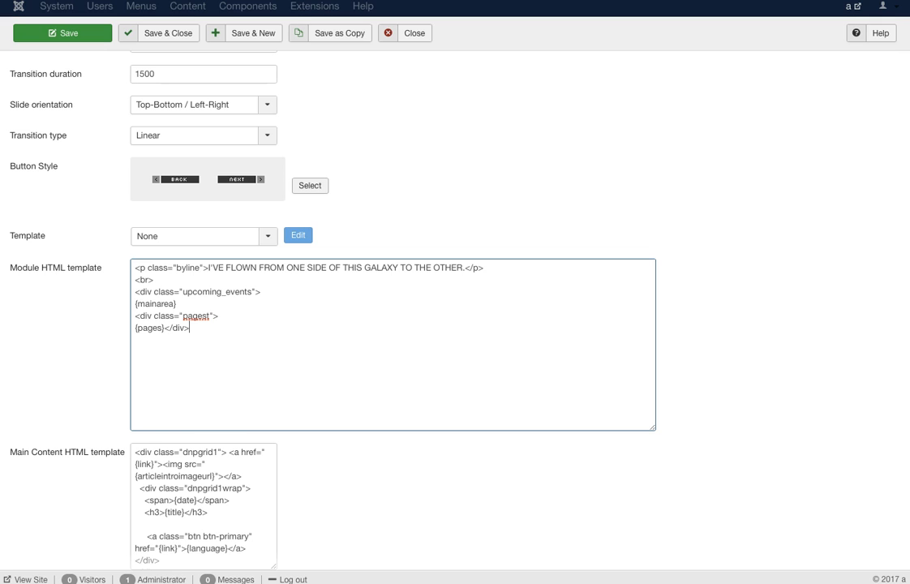
# Enlarge the Main Content HTML template box and highlight its {link} anchor and {articleintroimageurl} image tags
pyautogui.scroll(-4, 455, 308)
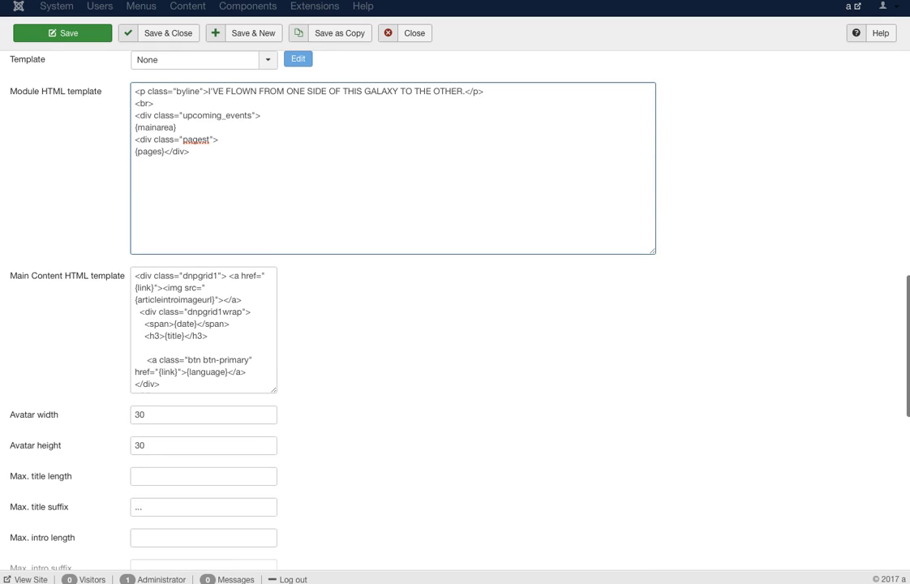
pyautogui.moveTo(274, 391); pyautogui.dragTo(609, 500)
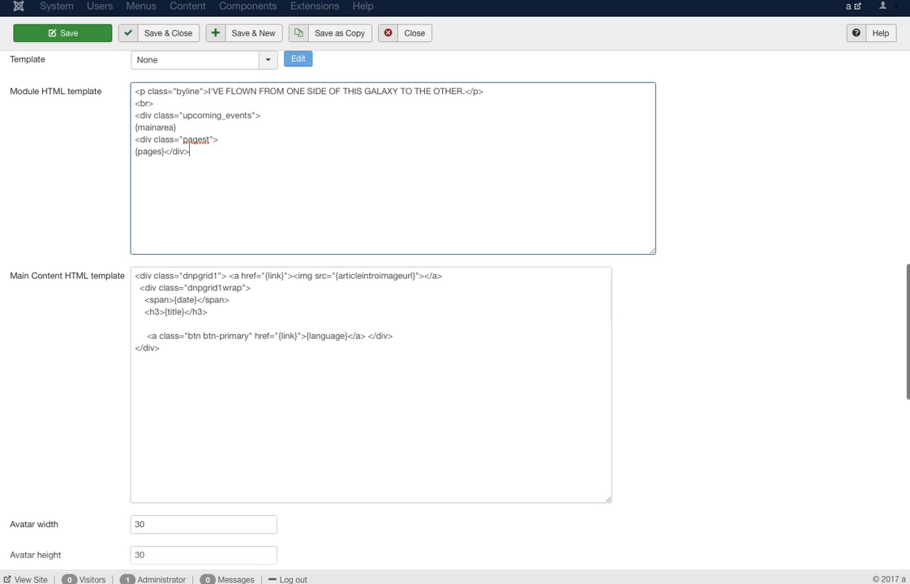
pyautogui.moveTo(234, 275); pyautogui.dragTo(292, 276)
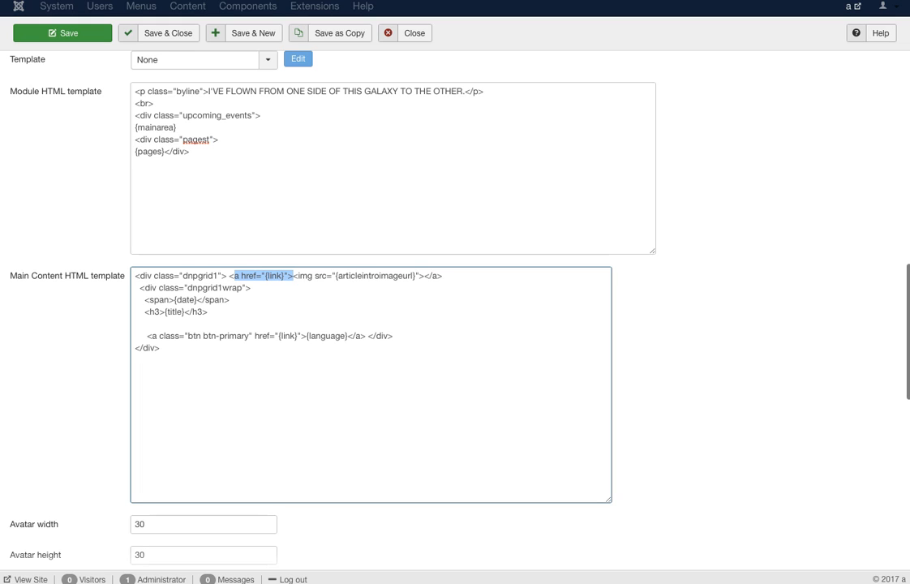
pyautogui.moveTo(293, 276); pyautogui.dragTo(419, 276)
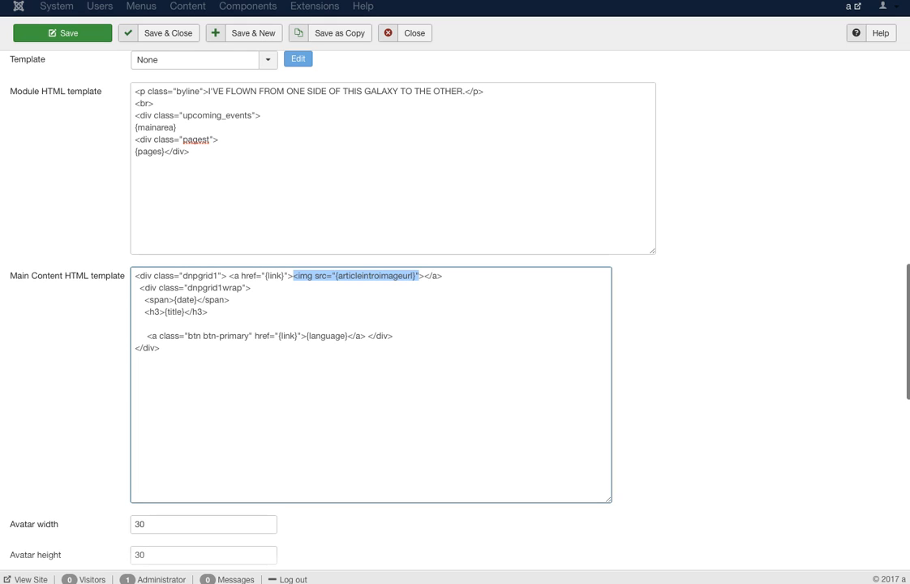
# Show the MY||EVENTS module's advanced settings and enlarge the Custom CSS box
pyautogui.scroll(15, 174, 143)
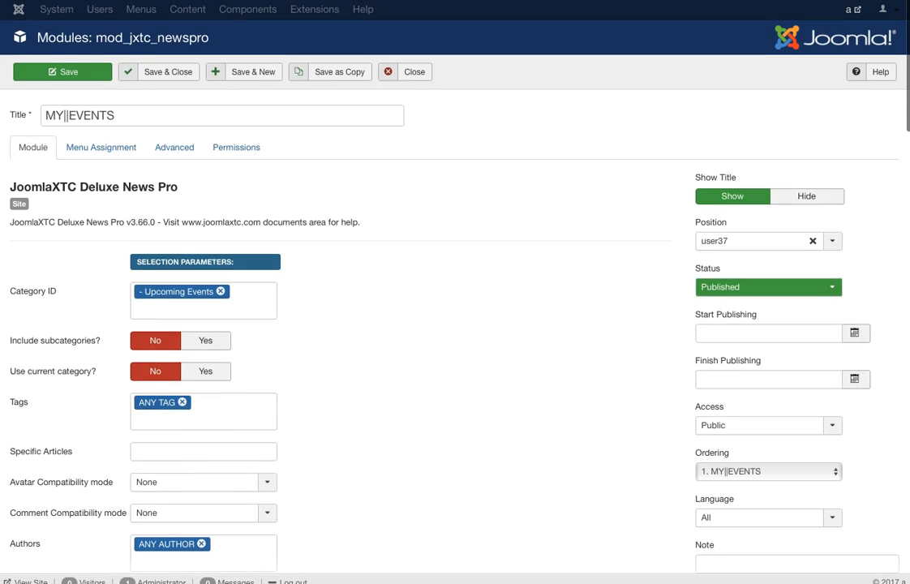
pyautogui.click(174, 143)
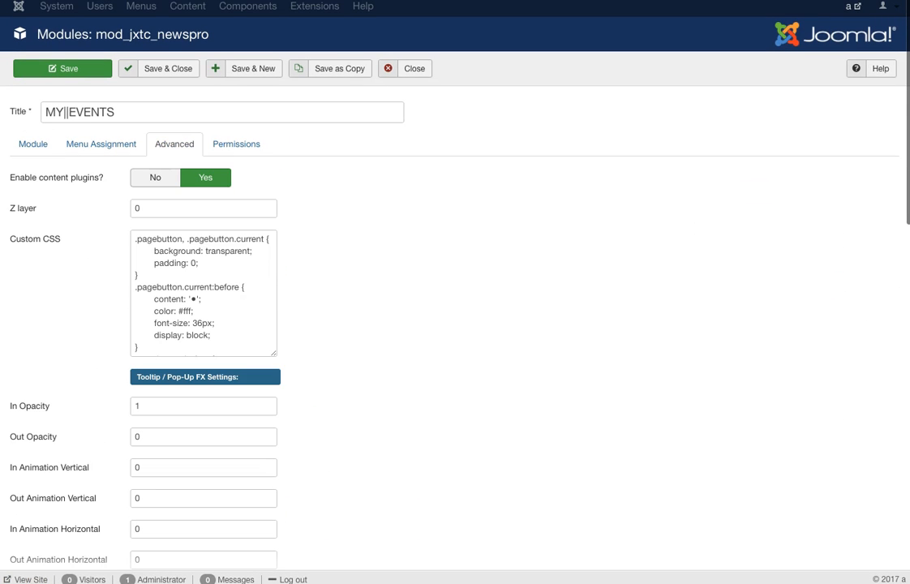
pyautogui.moveTo(305, 365); pyautogui.dragTo(314, 434)
pyautogui.click(324, 430)
pyautogui.moveTo(274, 353); pyautogui.dragTo(632, 496)
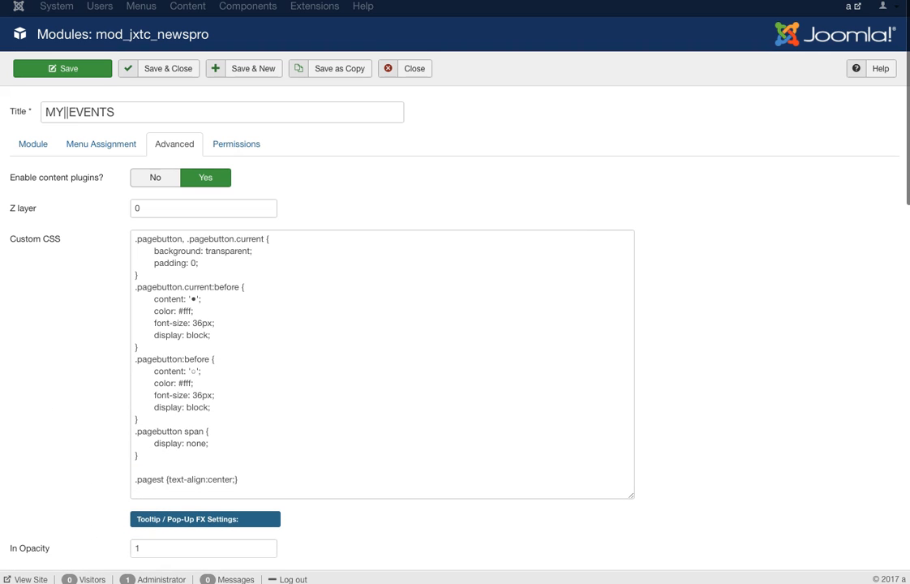
# Review the Custom CSS rules from start to end, then close the MY||EVENTS module without saving
pyautogui.scroll(-2, 381, 365)
pyautogui.scroll(2, 382, 365)
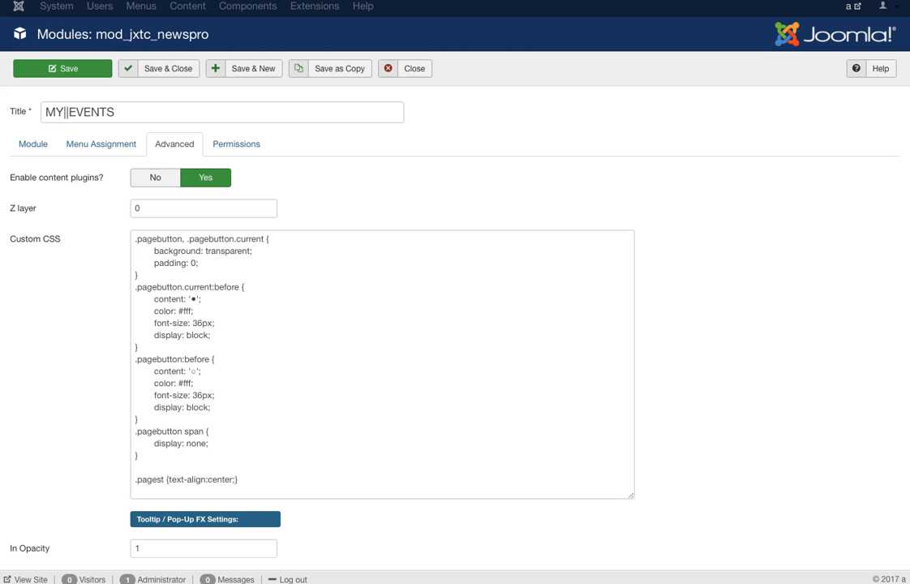
pyautogui.scroll(-5, 381, 364)
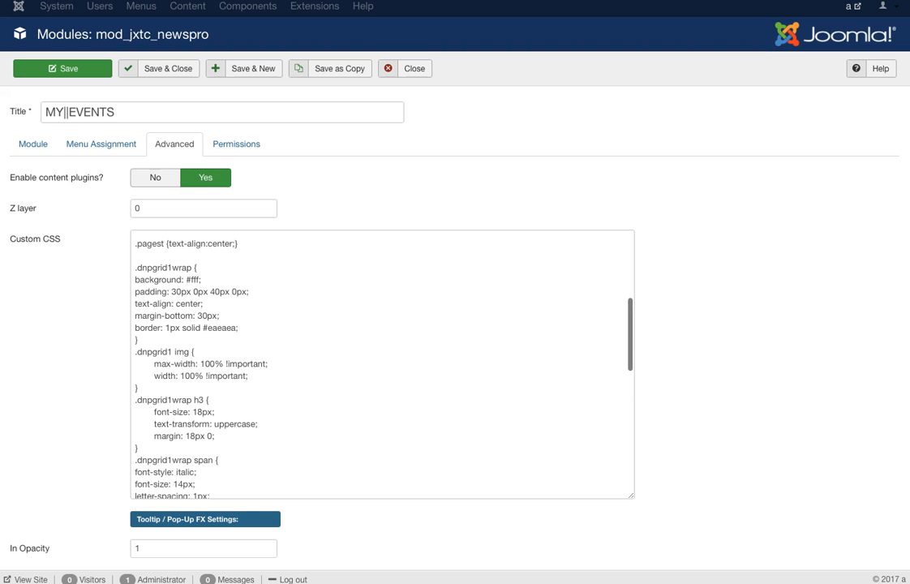
pyautogui.scroll(-7, 382, 364)
pyautogui.scroll(-3, 381, 364)
pyautogui.scroll(5, 381, 364)
pyautogui.scroll(10, 381, 365)
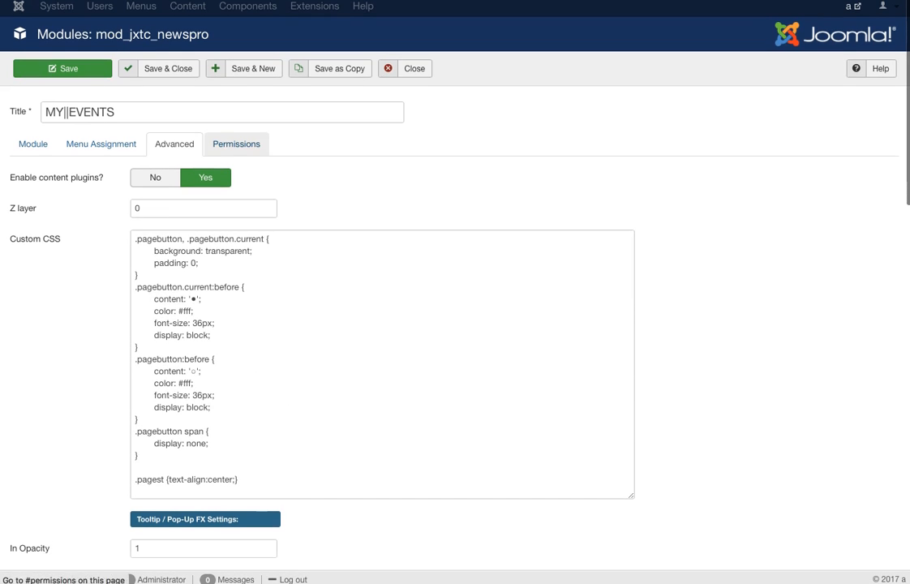
pyautogui.click(32, 144)
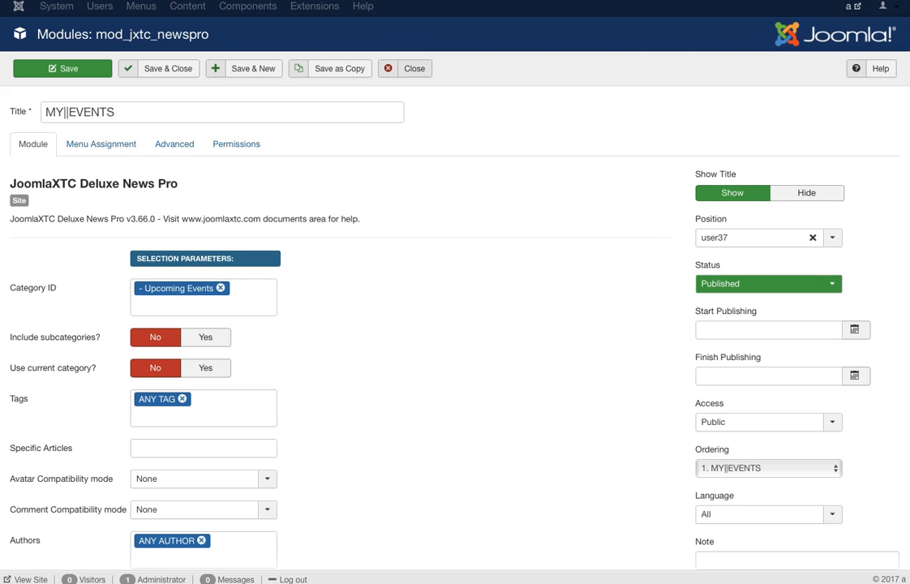
pyautogui.click(405, 69)
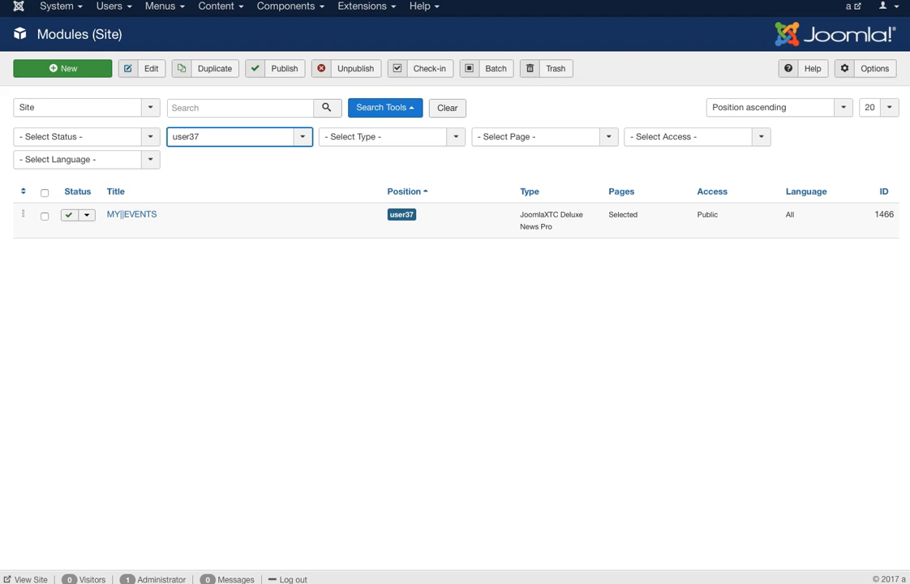
# Filter the modules list by position user43 and open the Video Archives module
pyautogui.click(235, 137)
pyautogui.scroll(-1, 235, 260)
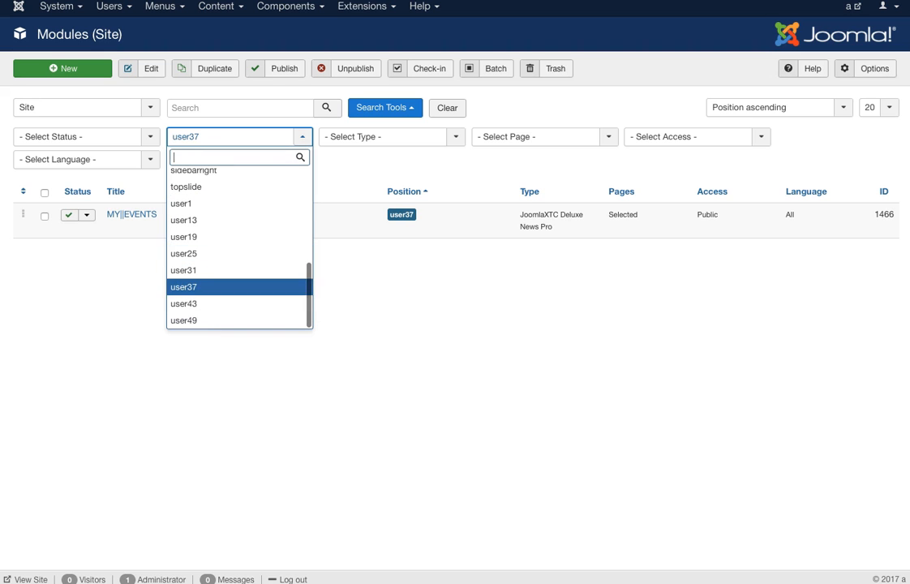
pyautogui.click(195, 303)
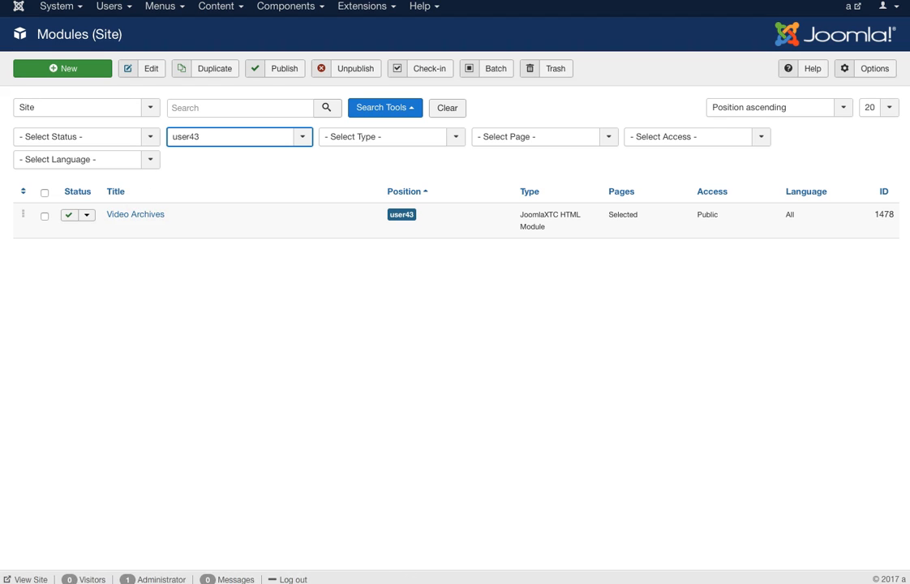
pyautogui.click(136, 214)
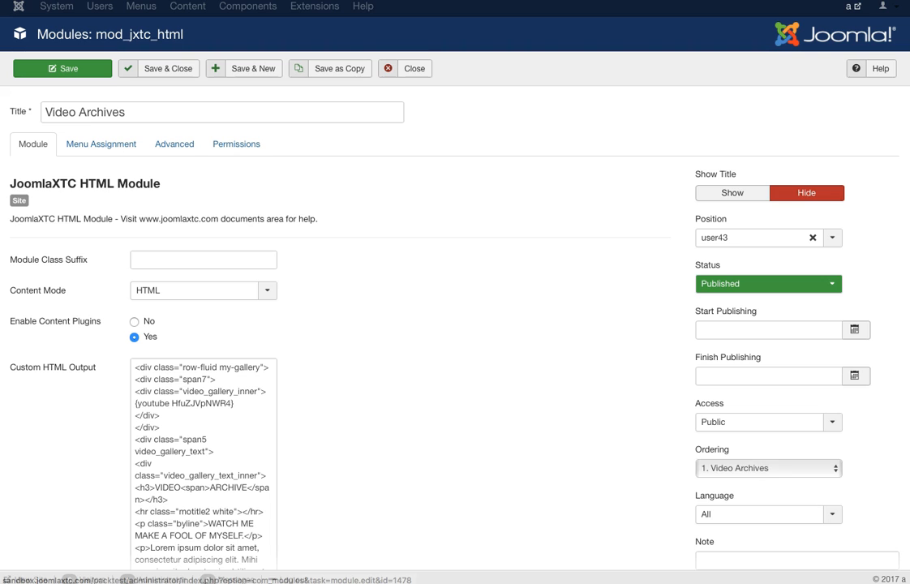
# Enlarge the Custom HTML Output box, highlight its span7, video_gallery_inner and youtube lines, and close the module without saving
pyautogui.scroll(-2, 454, 324)
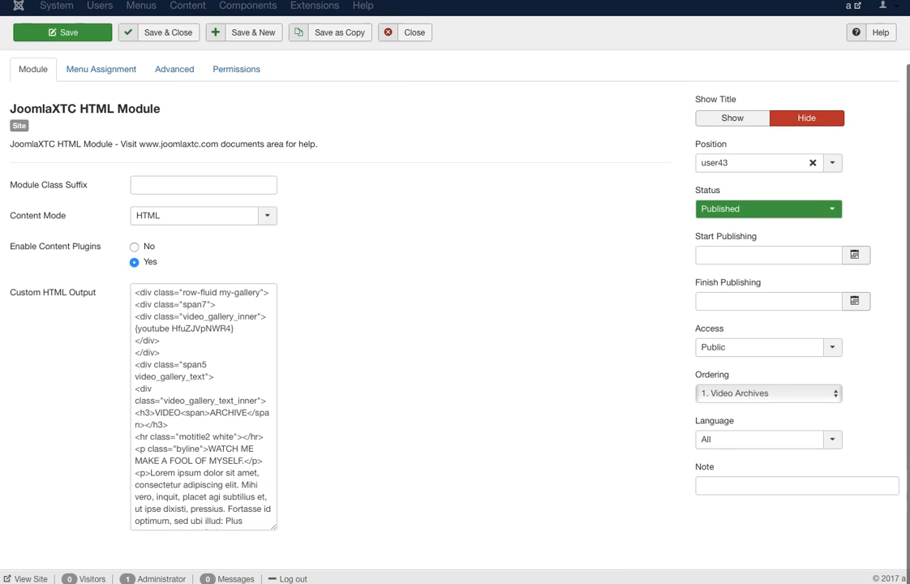
pyautogui.moveTo(274, 528); pyautogui.dragTo(662, 528)
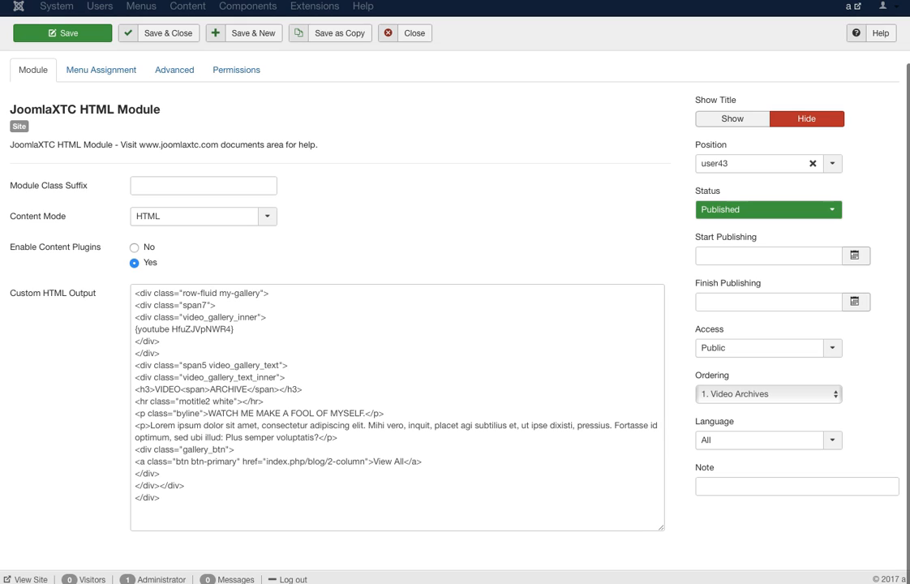
pyautogui.moveTo(216, 305); pyautogui.dragTo(135, 305)
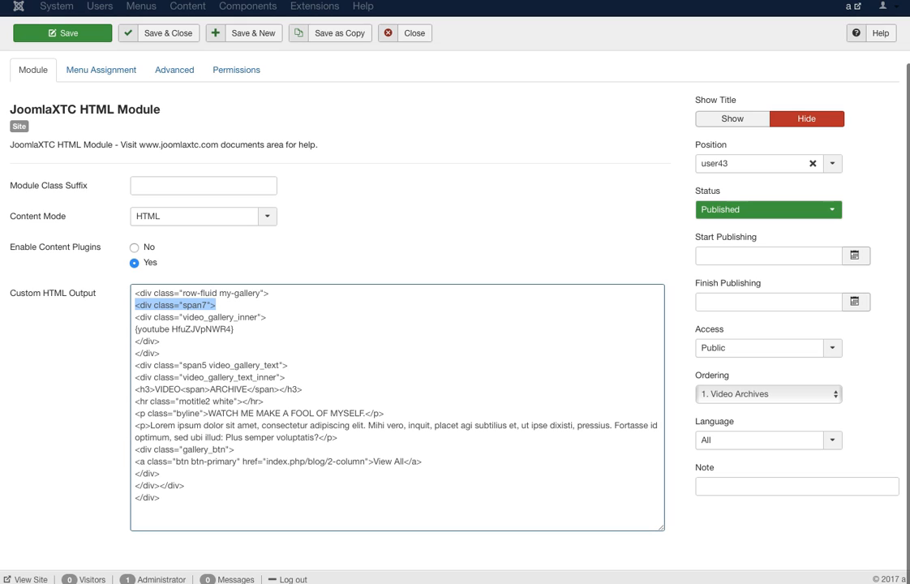
pyautogui.moveTo(266, 317); pyautogui.dragTo(135, 306)
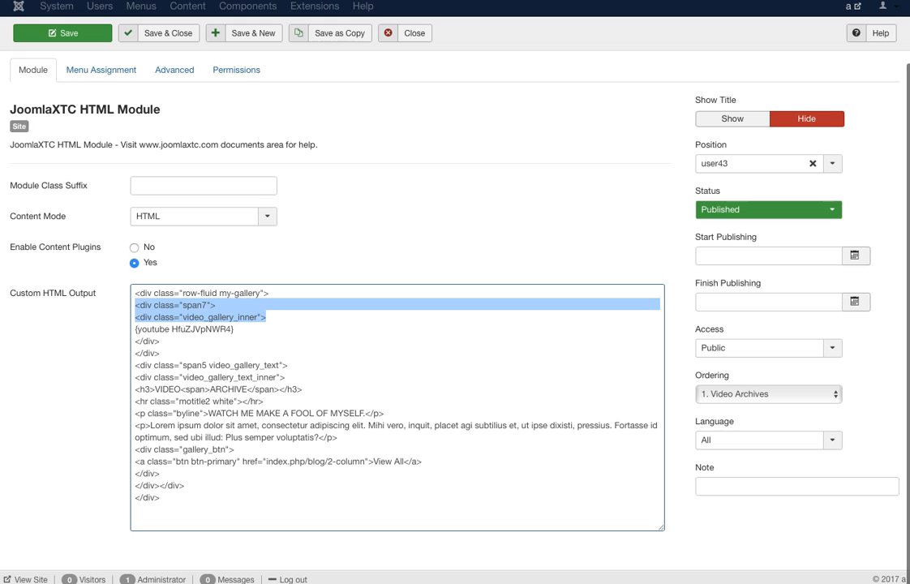
pyautogui.moveTo(234, 329); pyautogui.dragTo(134, 330)
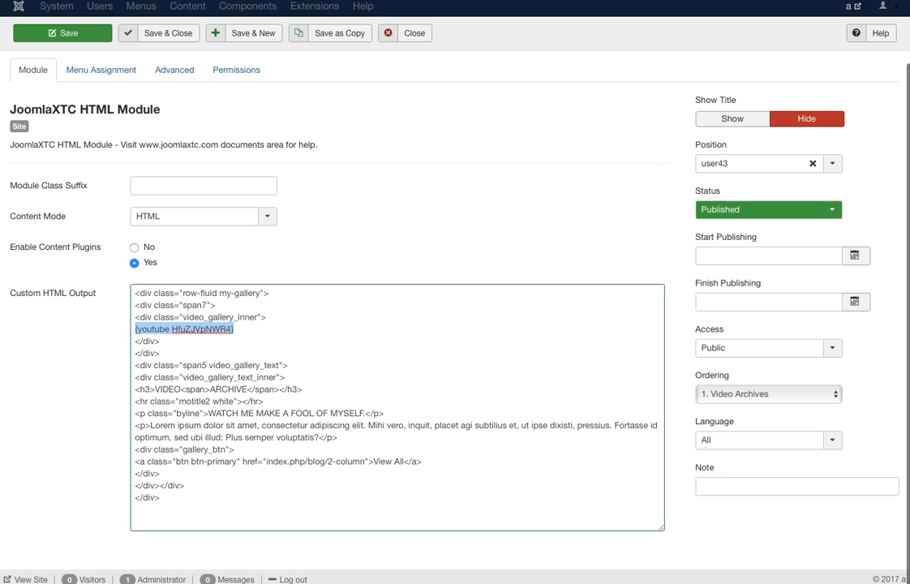
pyautogui.click(161, 342)
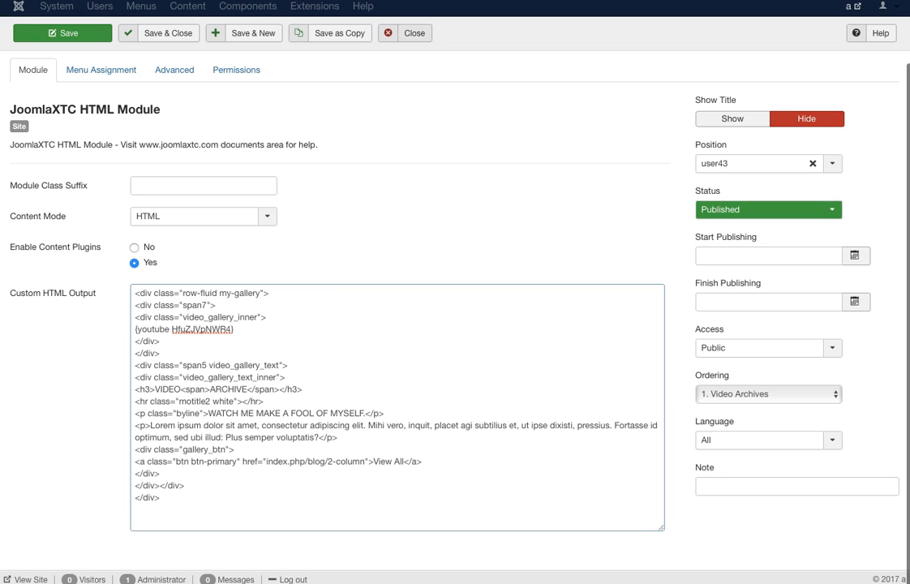
pyautogui.click(406, 33)
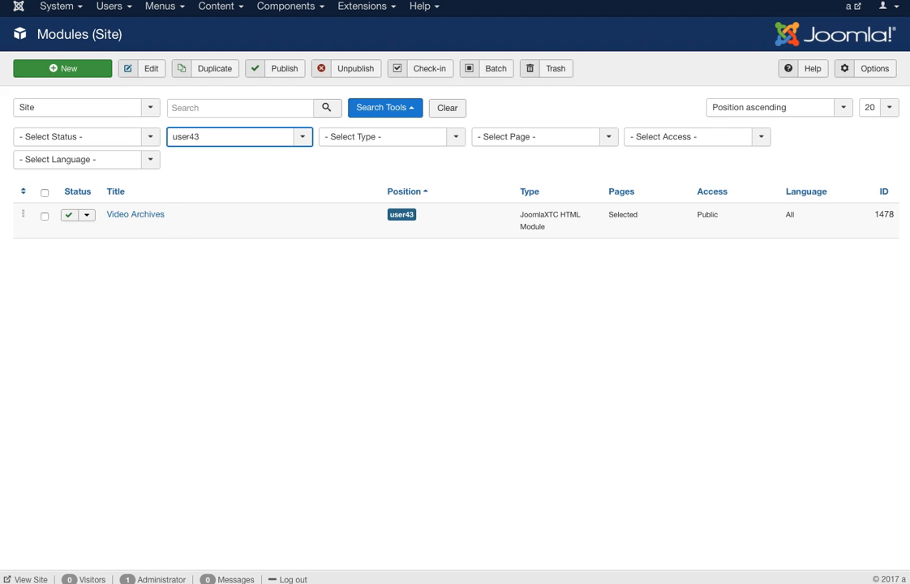
# Filter the modules list by position user49 and open the GET||CONNECTED module
pyautogui.click(239, 137)
pyautogui.scroll(1, 239, 276)
pyautogui.scroll(-1, 240, 272)
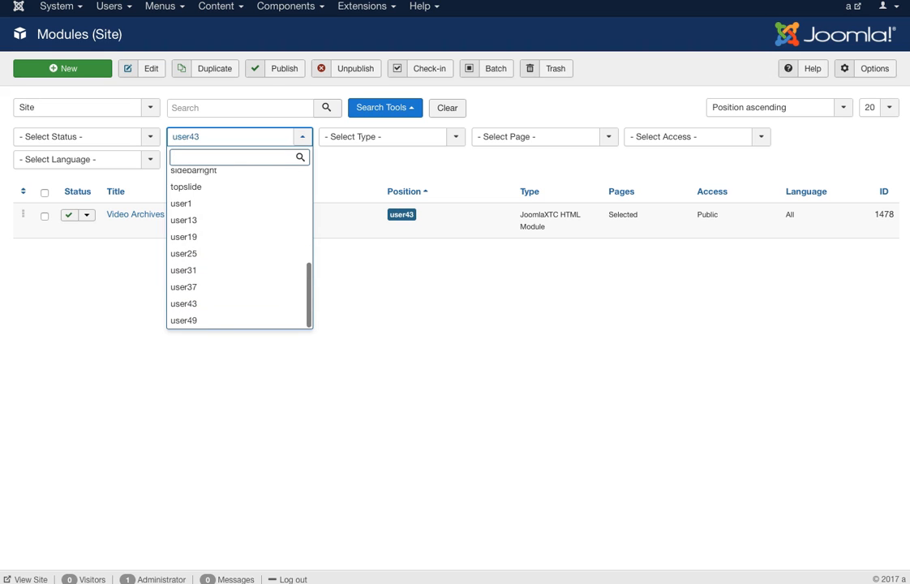
pyautogui.click(183, 321)
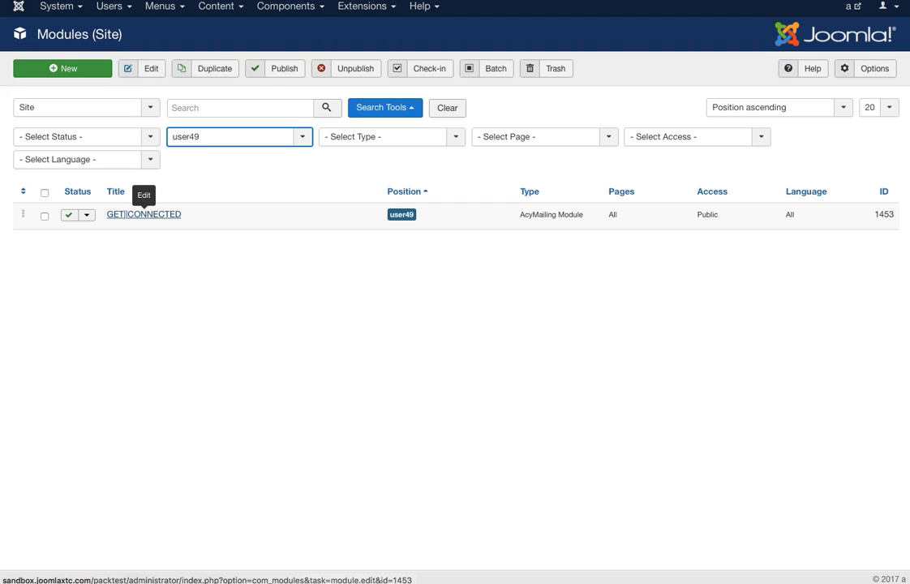
pyautogui.click(143, 214)
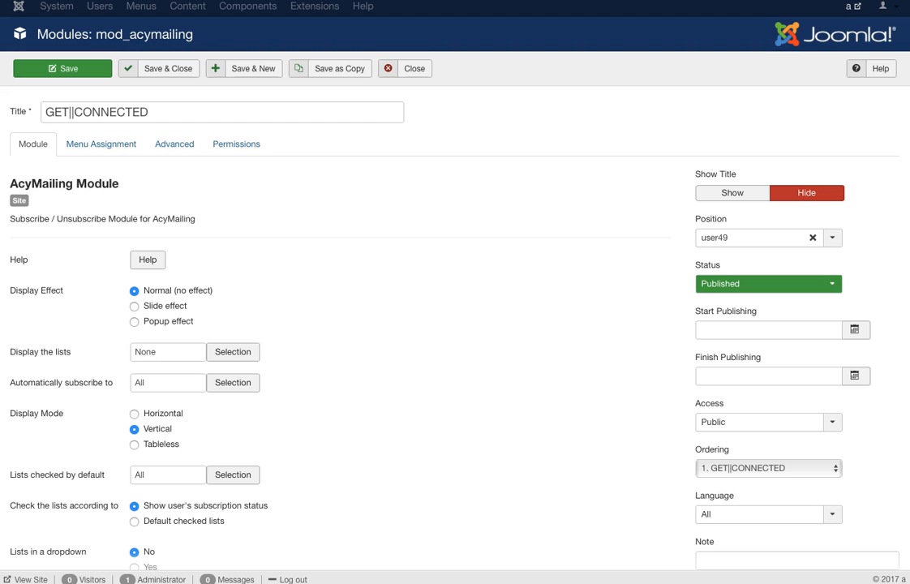
# Review the AyMailing module's display, list, displayed fields and intro text settings
pyautogui.scroll(-2, 398, 325)
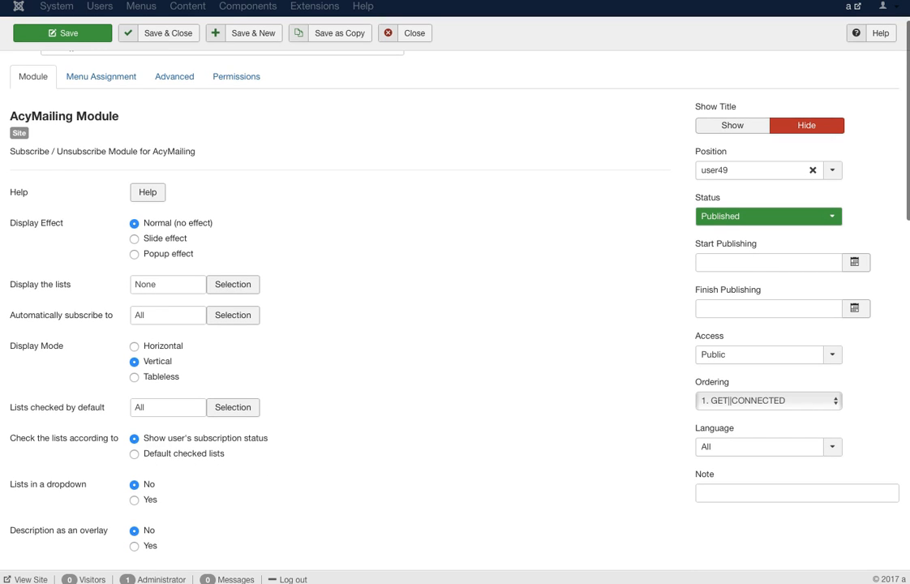
pyautogui.scroll(-2, 455, 309)
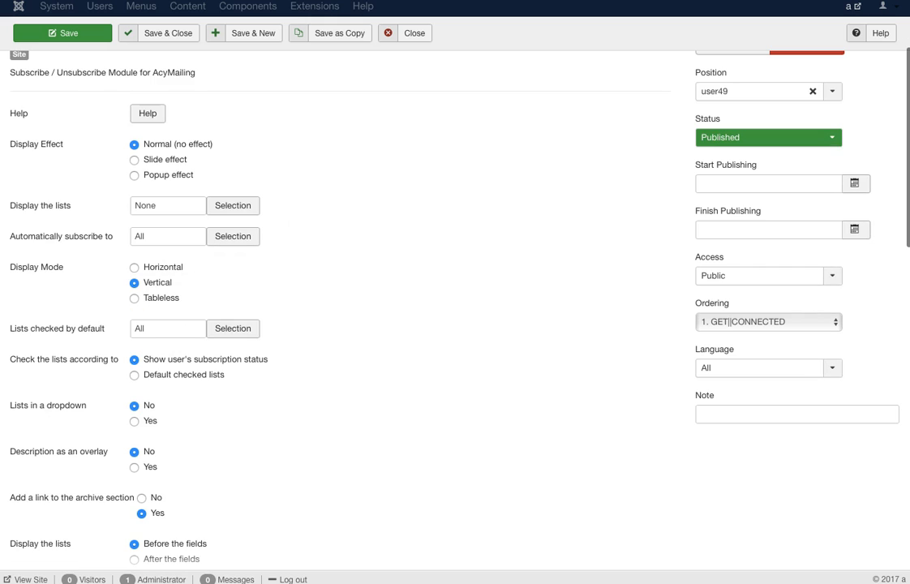
pyautogui.scroll(-12, 397, 308)
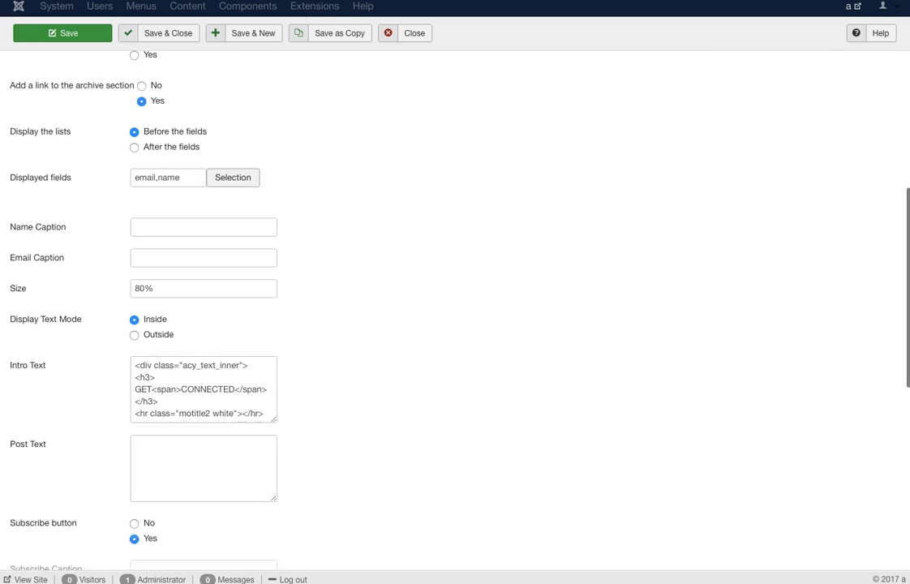
pyautogui.scroll(-1, 454, 308)
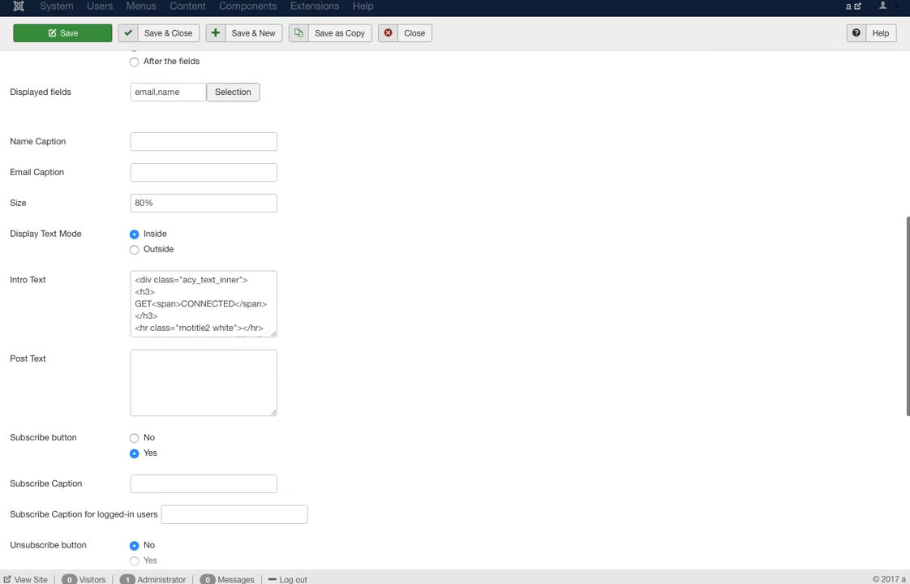
# Highlight the end of the Intro Text markup, enlarge its box to read it, and close the module without saving
pyautogui.scroll(-1, 203, 309)
pyautogui.moveTo(135, 315); pyautogui.dragTo(163, 329)
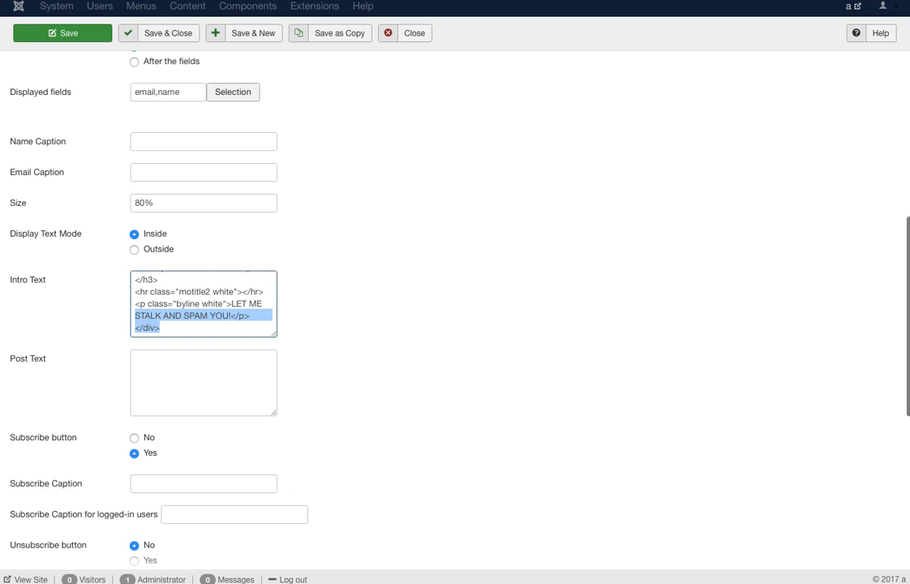
pyautogui.moveTo(275, 333); pyautogui.dragTo(576, 400)
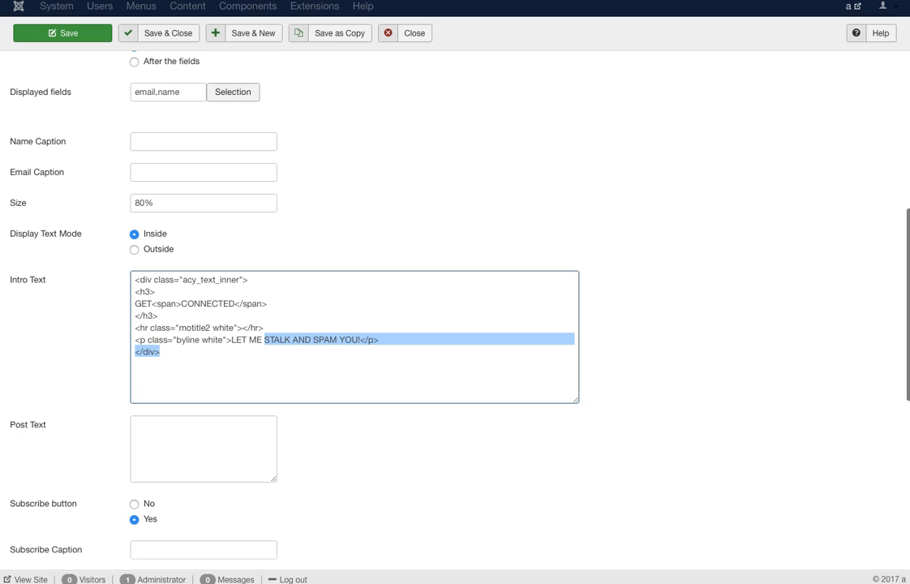
pyautogui.scroll(10, 454, 309)
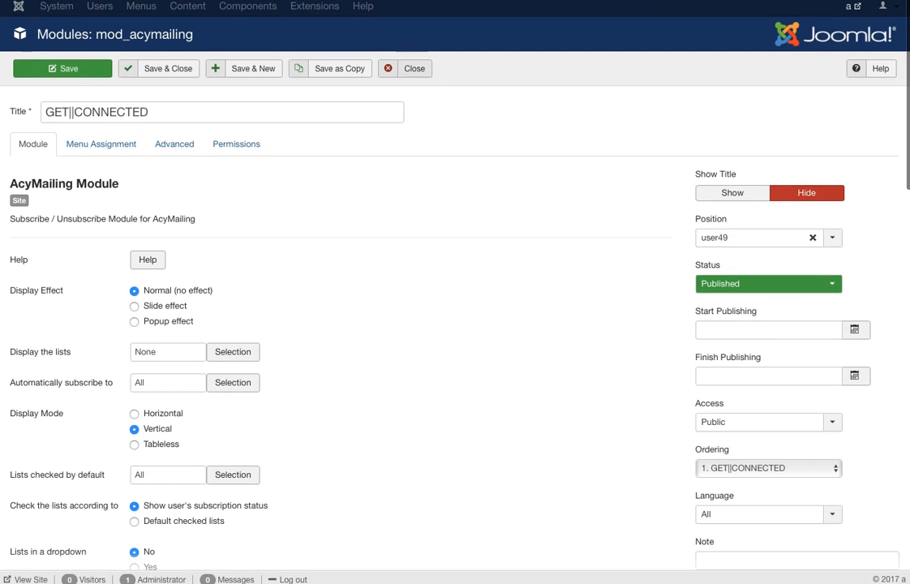
pyautogui.click(406, 69)
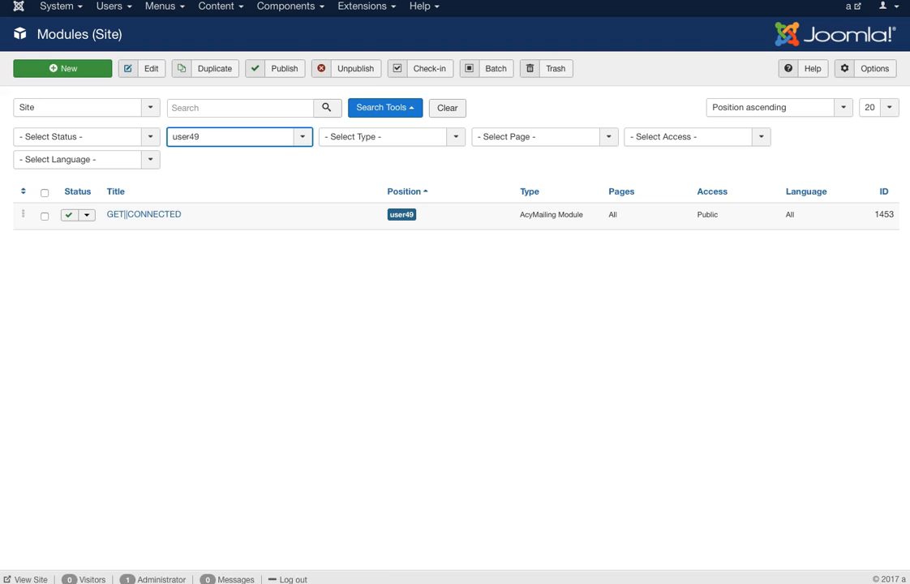
# Filter the modules list by position left10 and open the Giant Letter Left module
pyautogui.click(237, 137)
pyautogui.scroll(5, 237, 233)
pyautogui.scroll(1, 236, 234)
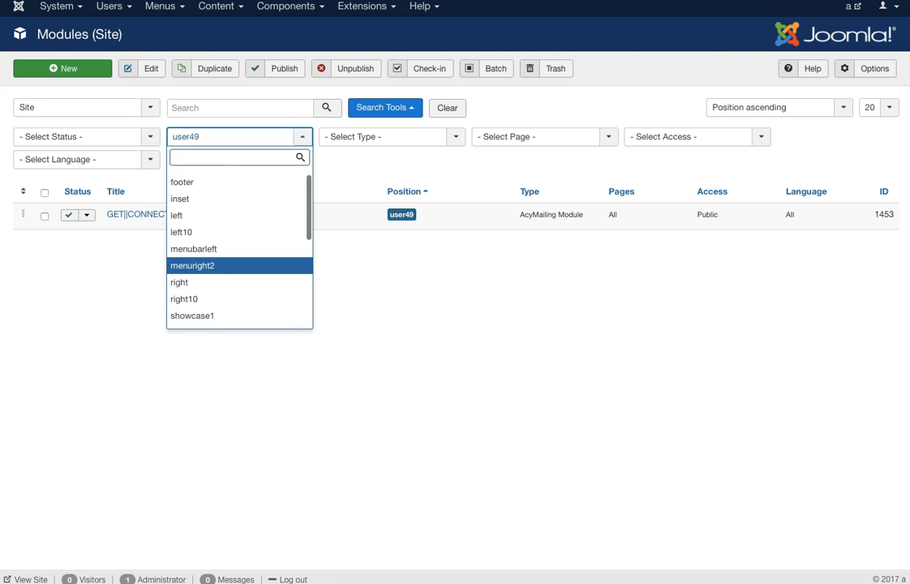
pyautogui.click(227, 232)
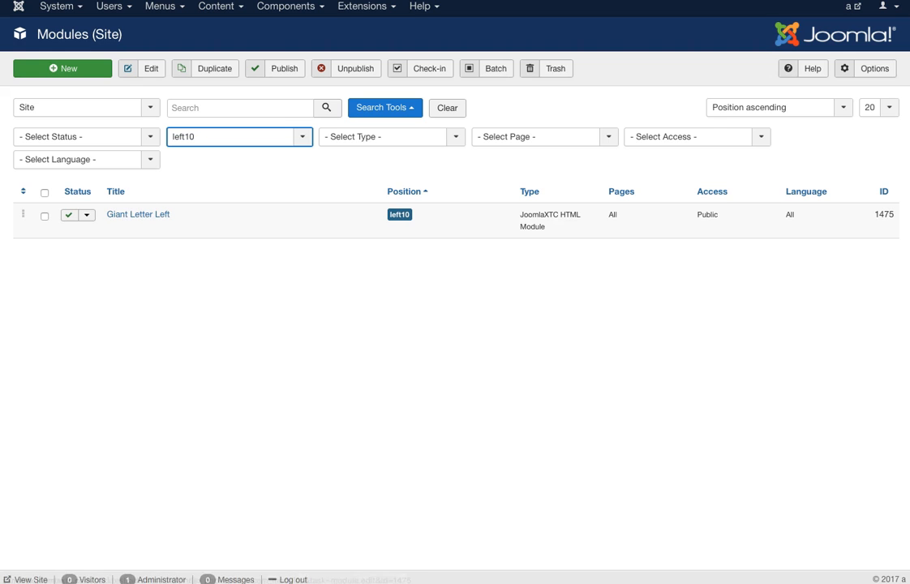
pyautogui.click(138, 215)
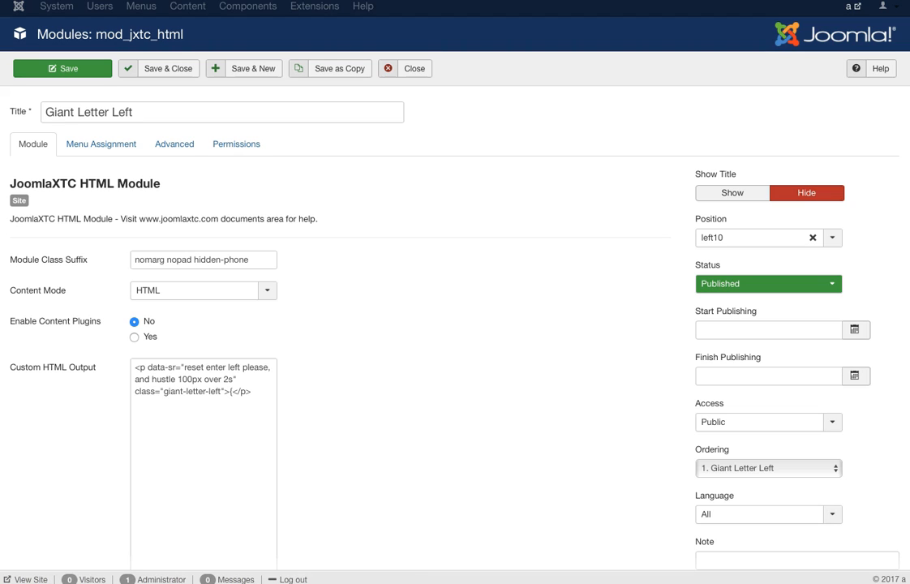
# Highlight the data-sr animation text and brace character in Custom HTML Output, try enabling content plugins, and close the module without saving
pyautogui.moveTo(147, 367); pyautogui.dragTo(264, 366)
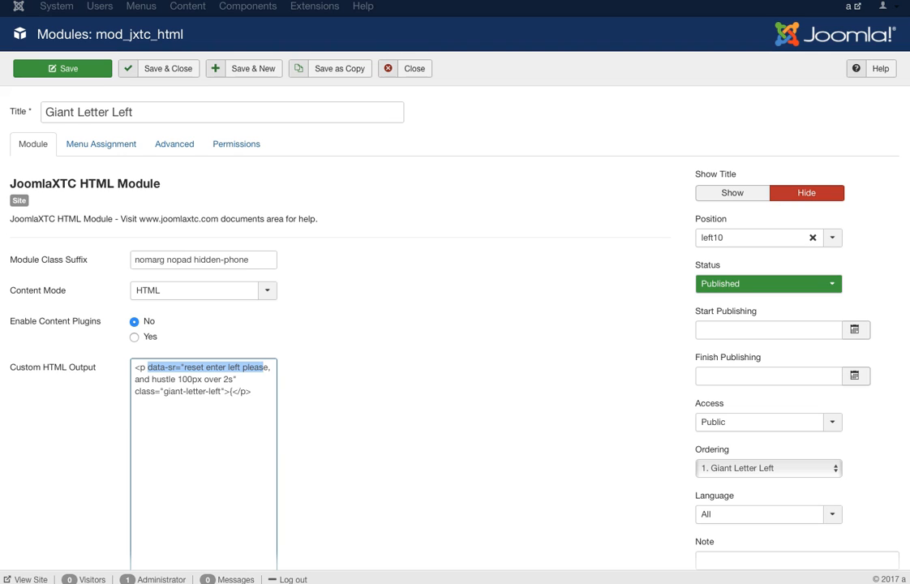
pyautogui.click(232, 391)
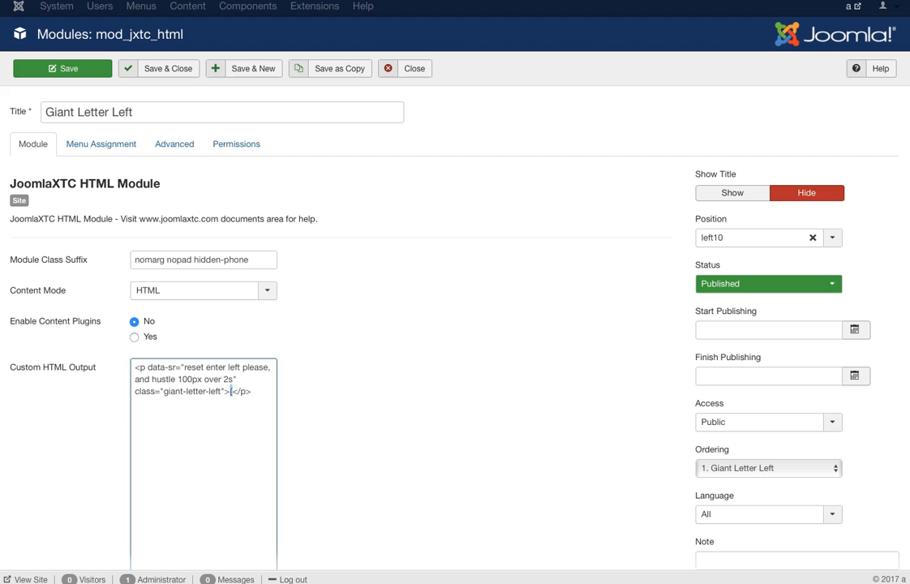
pyautogui.moveTo(252, 392); pyautogui.dragTo(149, 367)
pyautogui.click(134, 337)
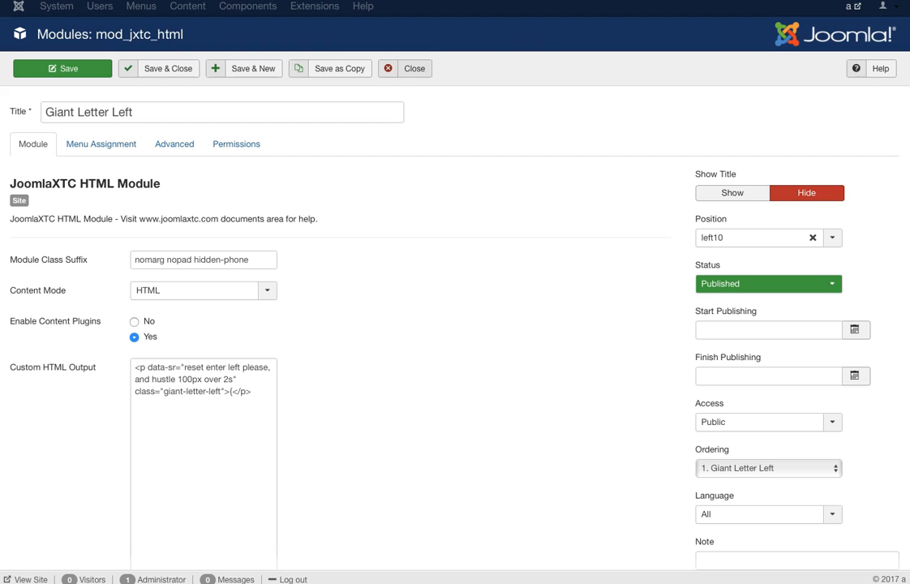
pyautogui.click(406, 69)
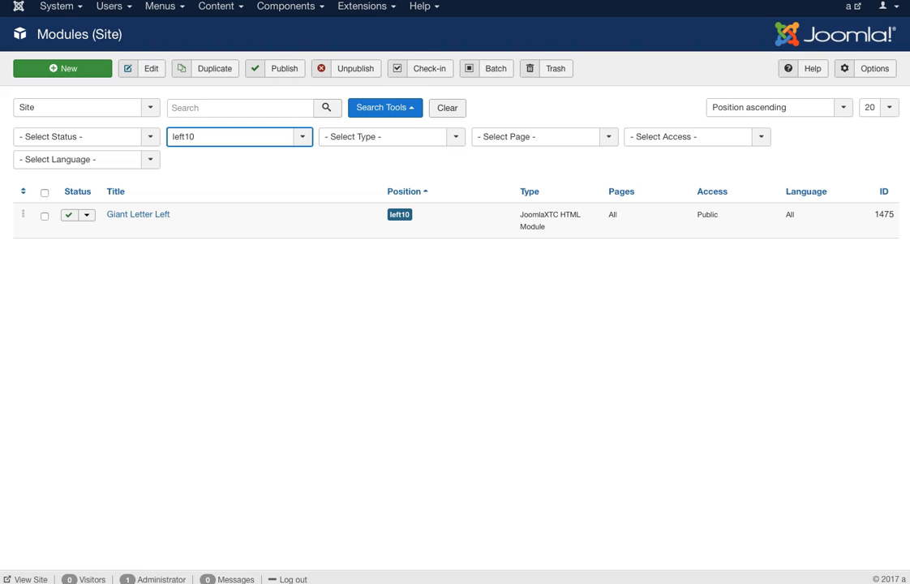
# Filter the modules list by position right10, review the Giant Letter Right module, and close it without saving
pyautogui.click(239, 137)
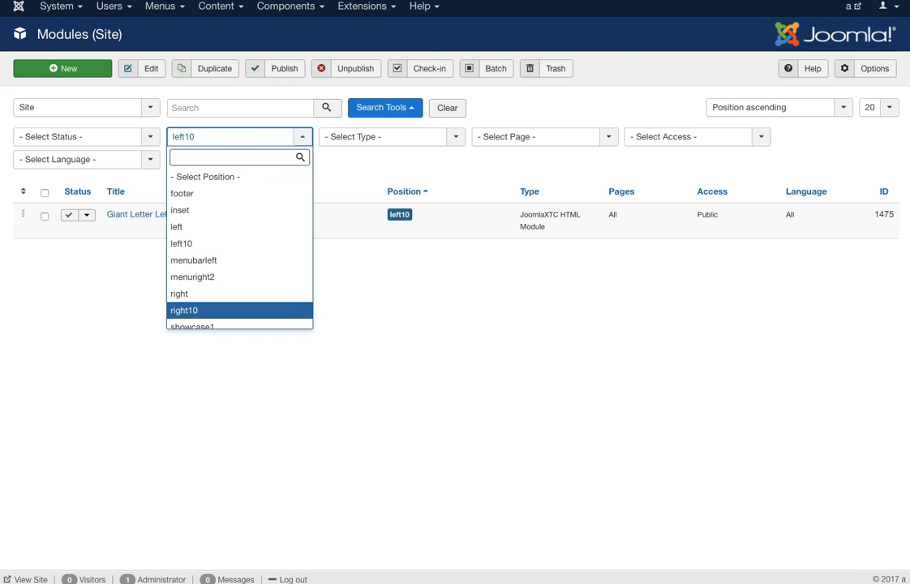
pyautogui.press('Return')
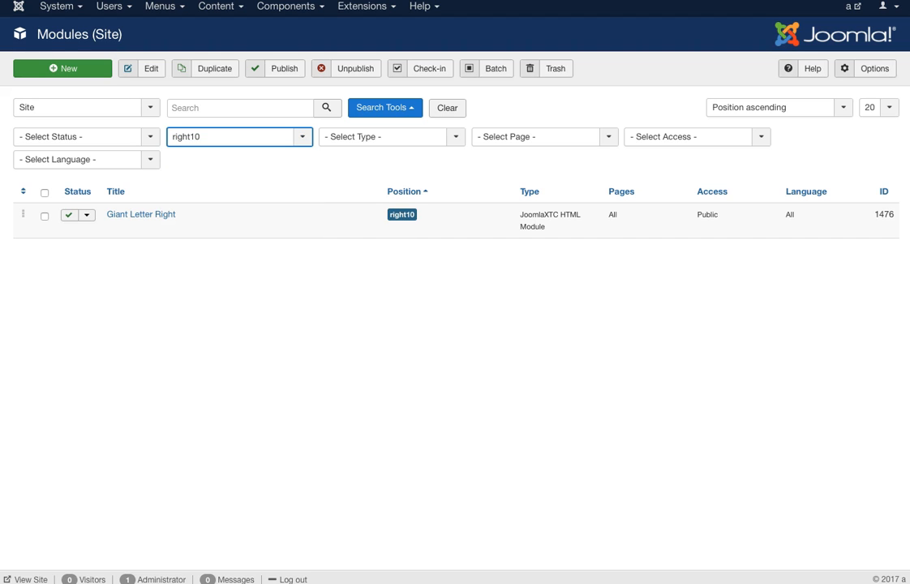
pyautogui.click(140, 214)
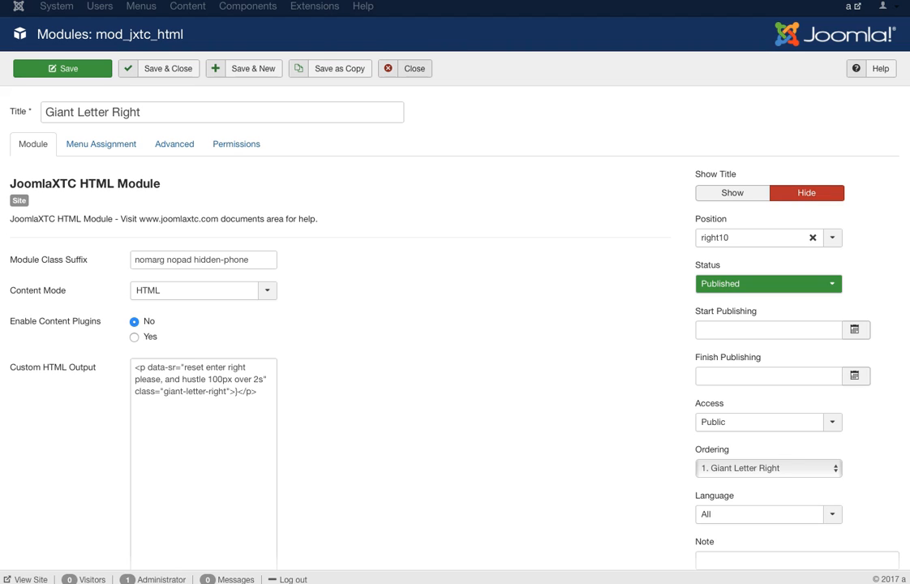
pyautogui.click(408, 69)
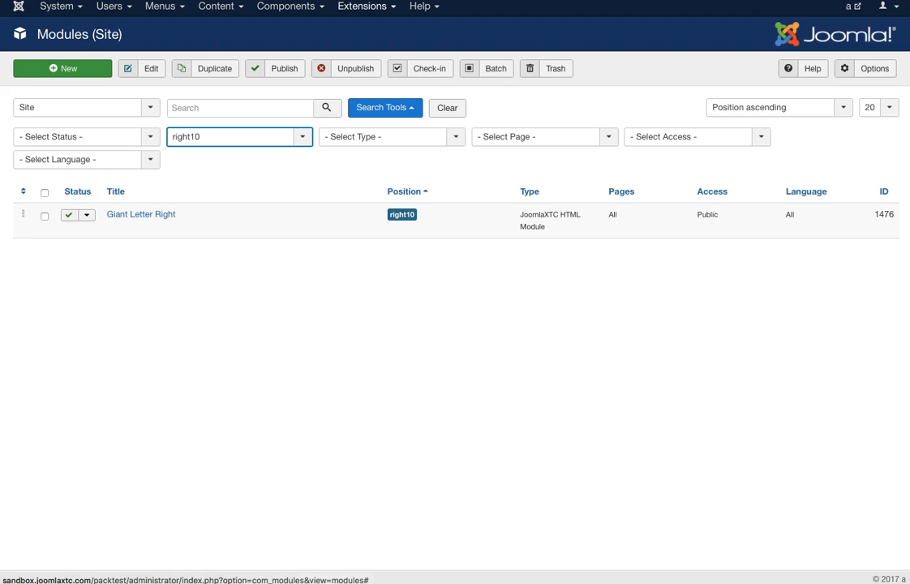
# Open the list of site template styles
pyautogui.click(362, 6)
pyautogui.moveTo(365, 87)
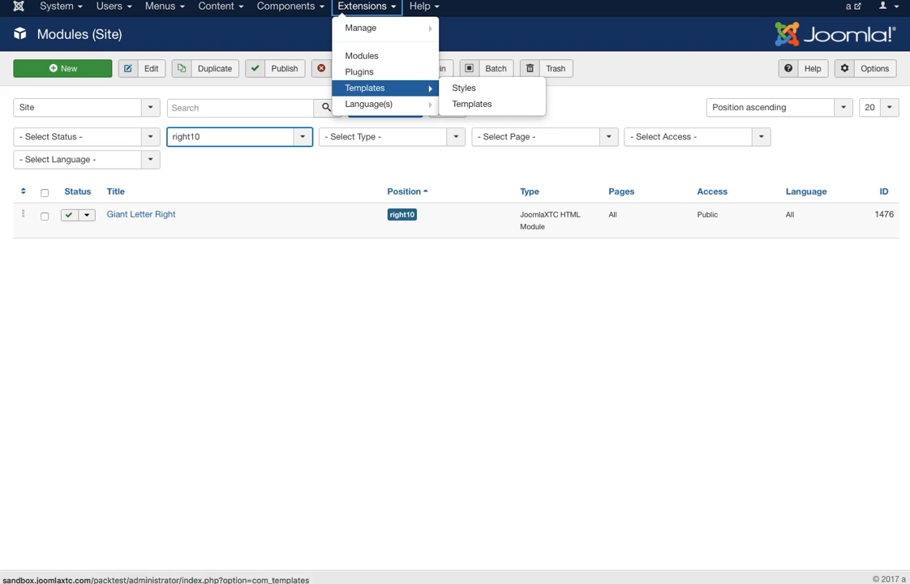
pyautogui.click(464, 87)
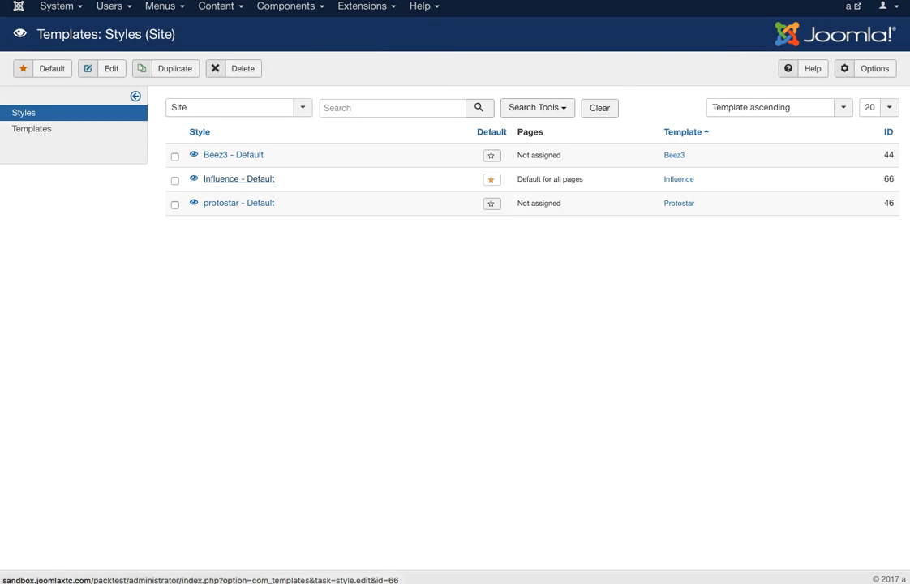
# Open the Influence - Default template style and check the default layout choices in its details
pyautogui.click(239, 178)
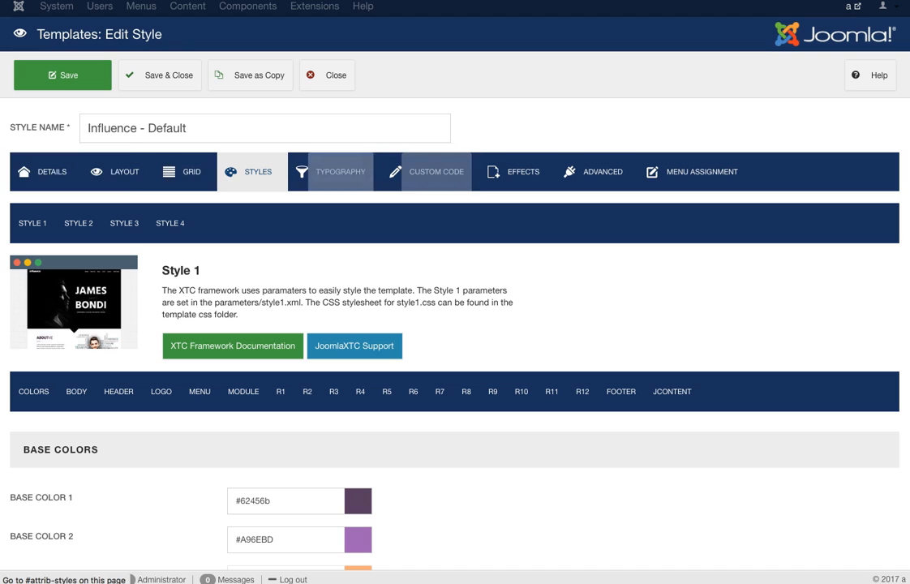
pyautogui.click(46, 171)
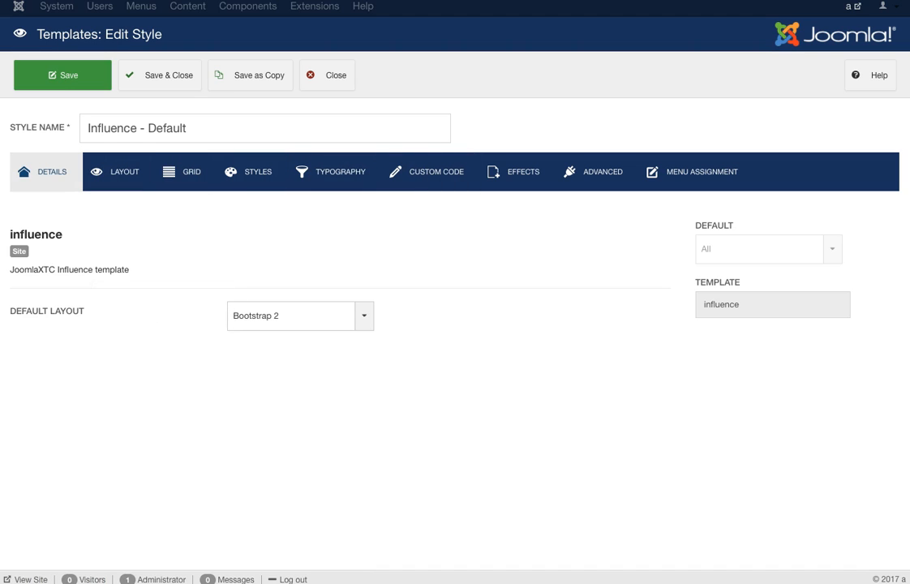
pyautogui.click(300, 316)
pyautogui.click(300, 315)
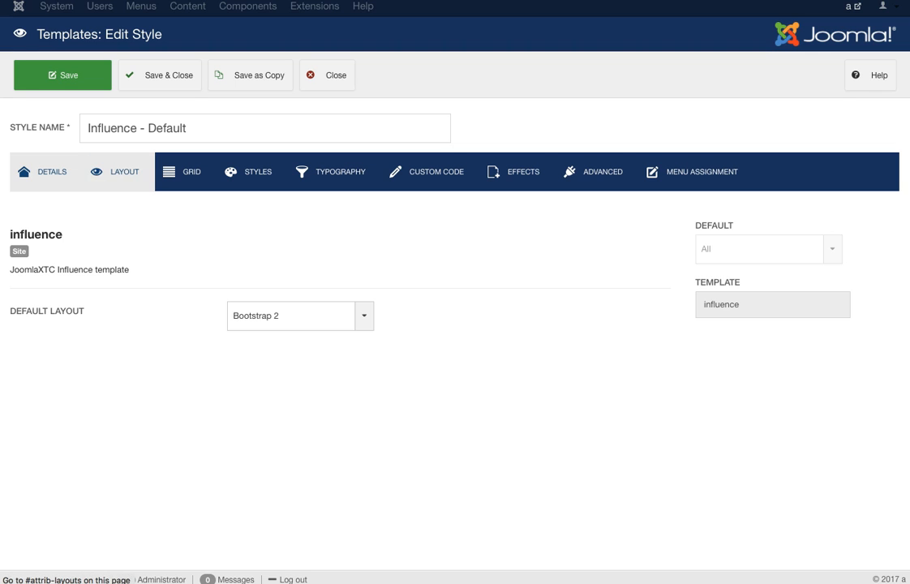
# Review the layout settings, including the available template styles and the Bootstrap 2 module map
pyautogui.click(116, 172)
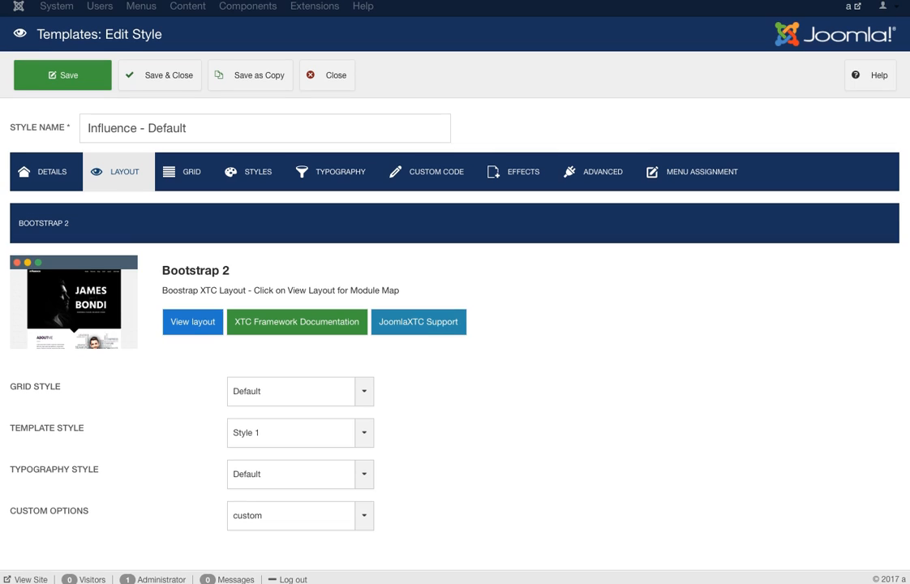
pyautogui.click(301, 433)
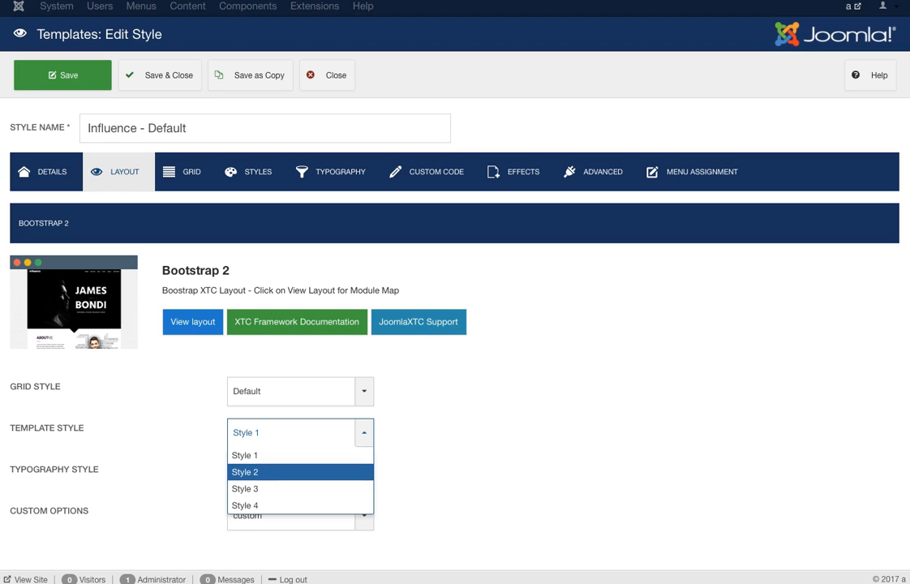
pyautogui.click(300, 433)
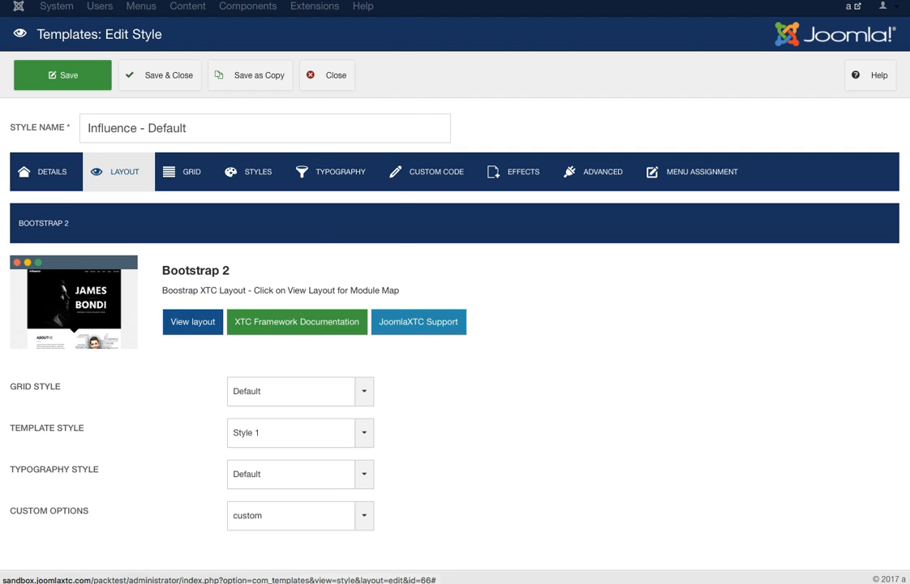
pyautogui.click(193, 321)
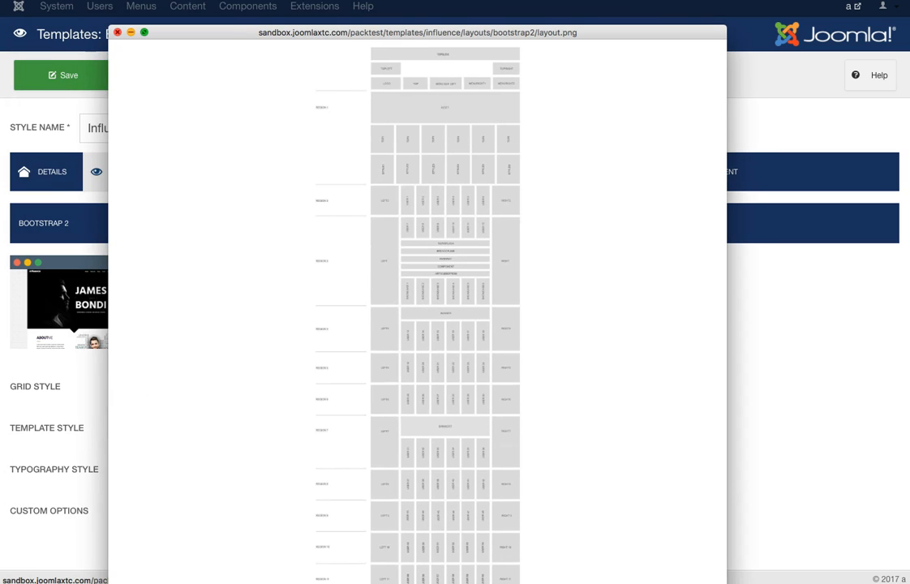
pyautogui.click(117, 32)
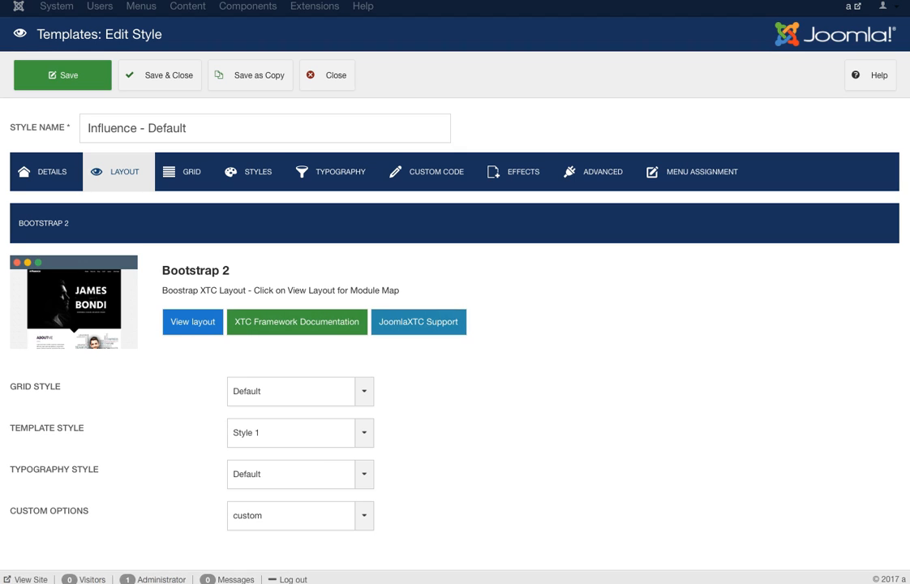
# Examine the grid's body settings, including the preset body width options and body padding
pyautogui.click(185, 172)
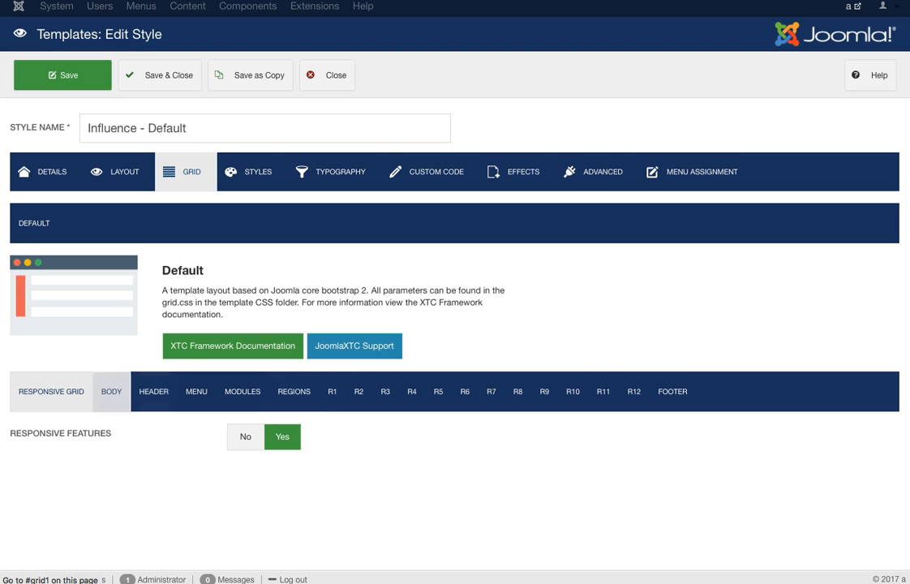
pyautogui.click(111, 391)
pyautogui.scroll(-1, 455, 325)
pyautogui.scroll(-2, 455, 325)
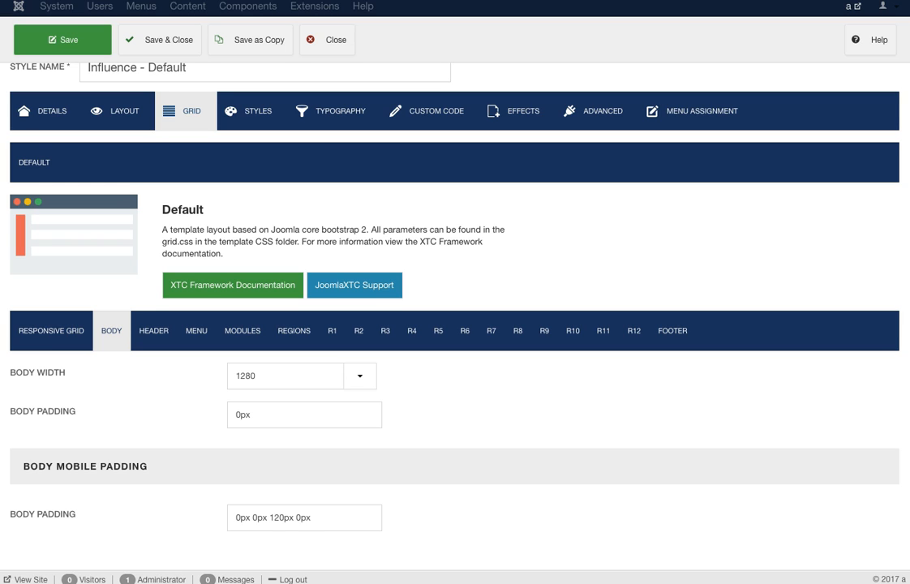
pyautogui.click(360, 377)
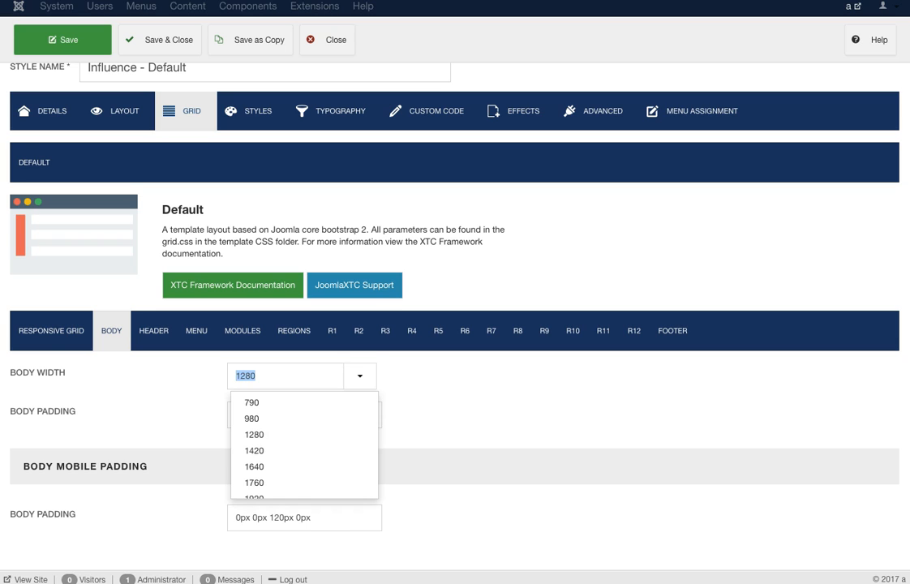
pyautogui.click(459, 390)
pyautogui.click(289, 376)
pyautogui.click(458, 391)
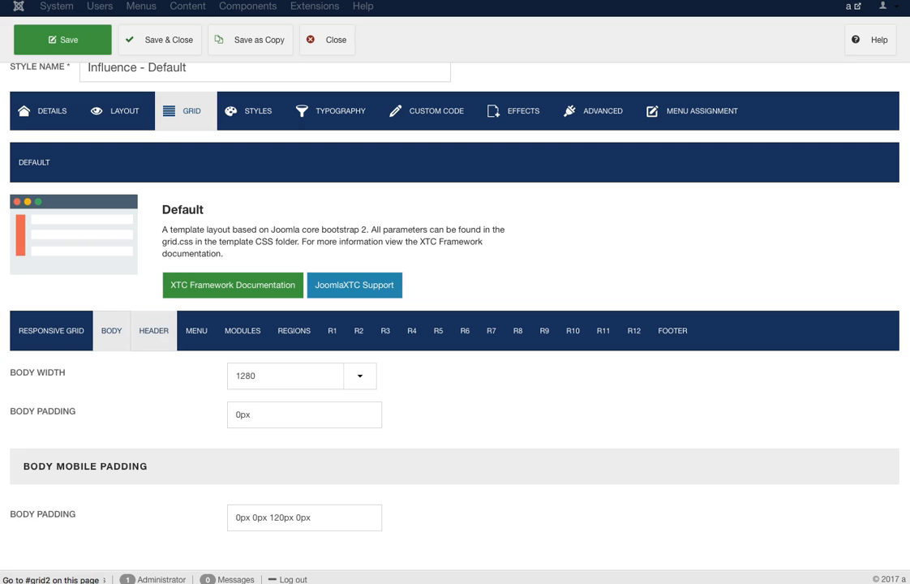
# Examine the grid's header settings for stickiness, width, heights, padding and device view
pyautogui.click(153, 330)
pyautogui.scroll(-3, 454, 324)
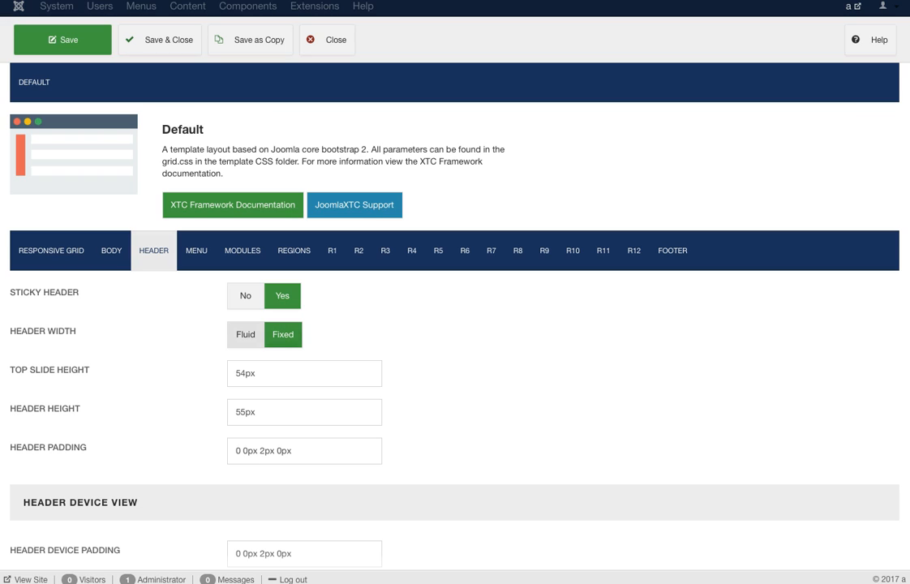
pyautogui.scroll(-1, 454, 325)
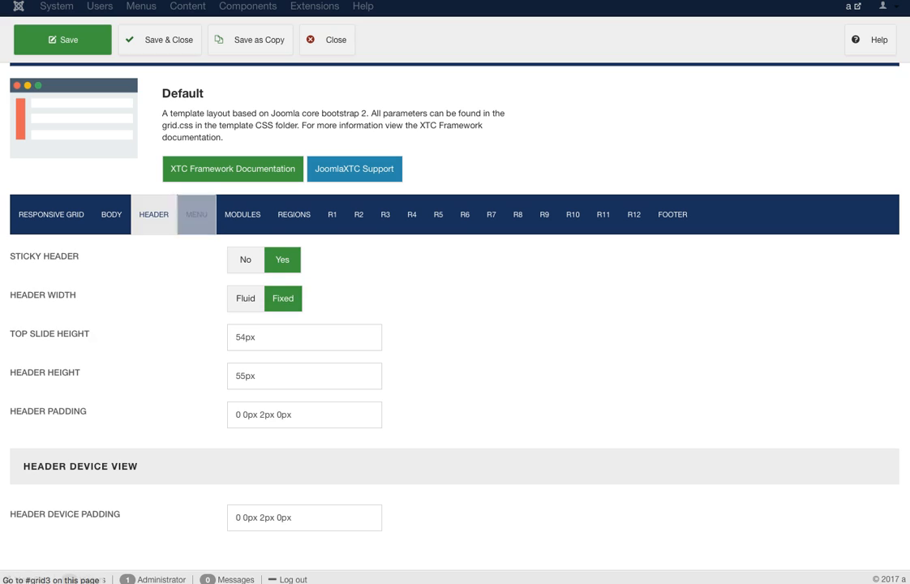
# Examine the grid's main menu and dropdown menu settings
pyautogui.click(197, 215)
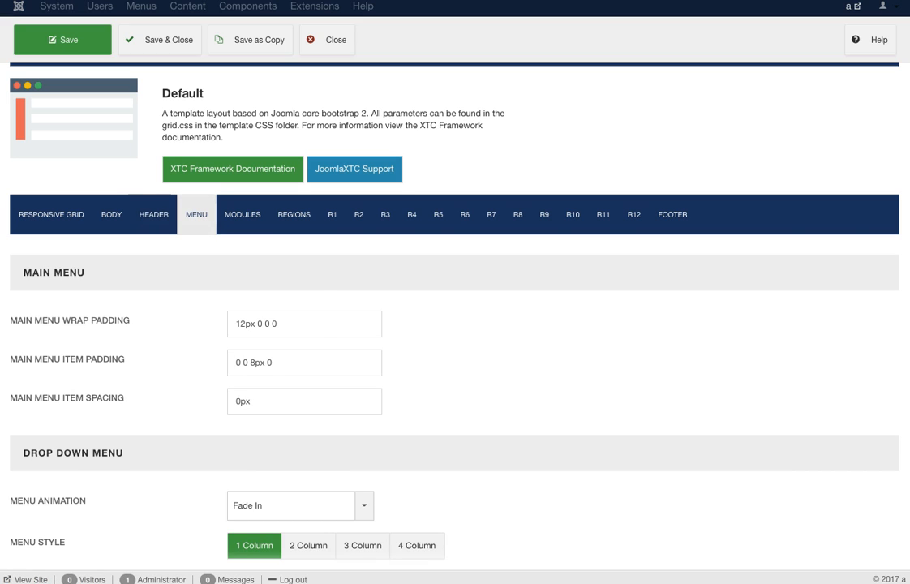
pyautogui.moveTo(79, 320)
pyautogui.scroll(-2, 455, 325)
pyautogui.scroll(-1, 454, 324)
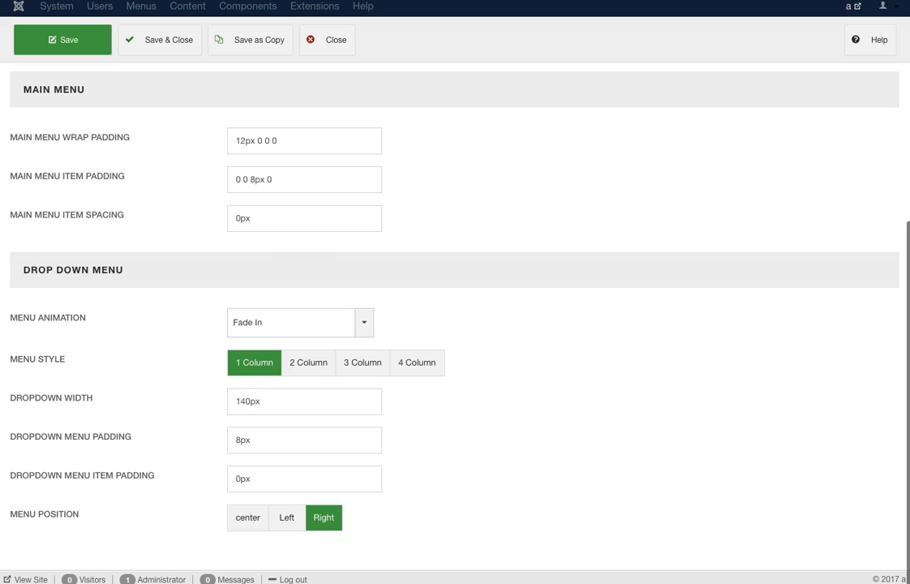
# Browse the available dropdown menu animations and choose Fade In
pyautogui.click(300, 323)
pyautogui.scroll(-2, 300, 421)
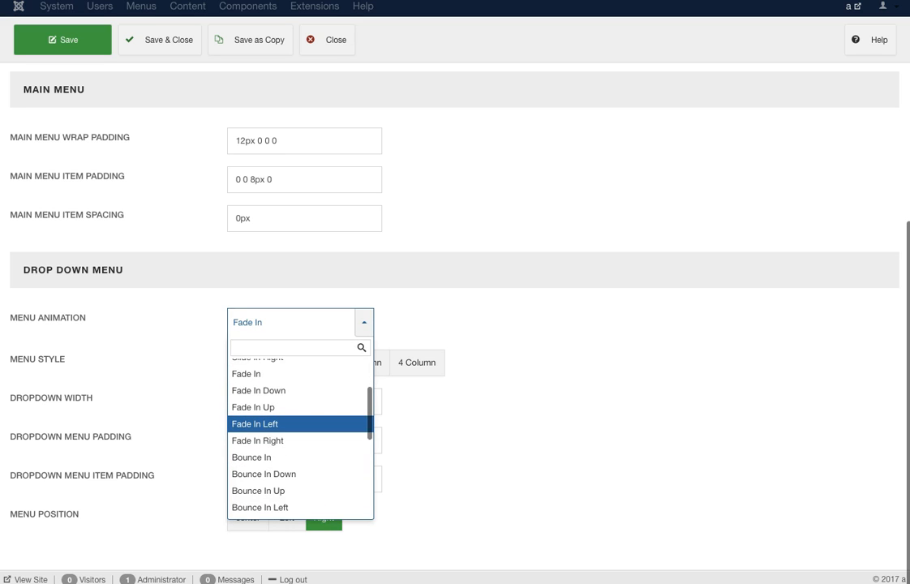
pyautogui.scroll(-3, 300, 478)
pyautogui.scroll(5, 300, 438)
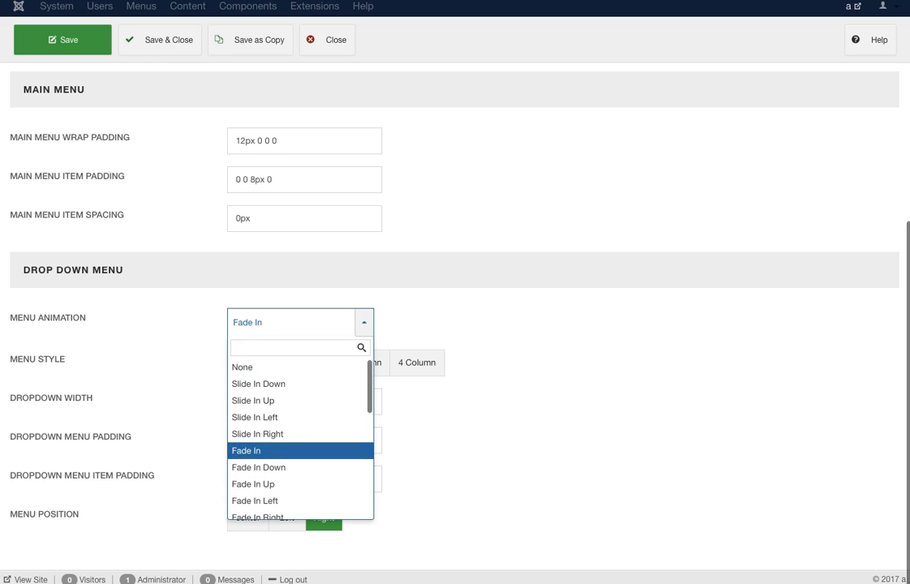
pyautogui.click(280, 452)
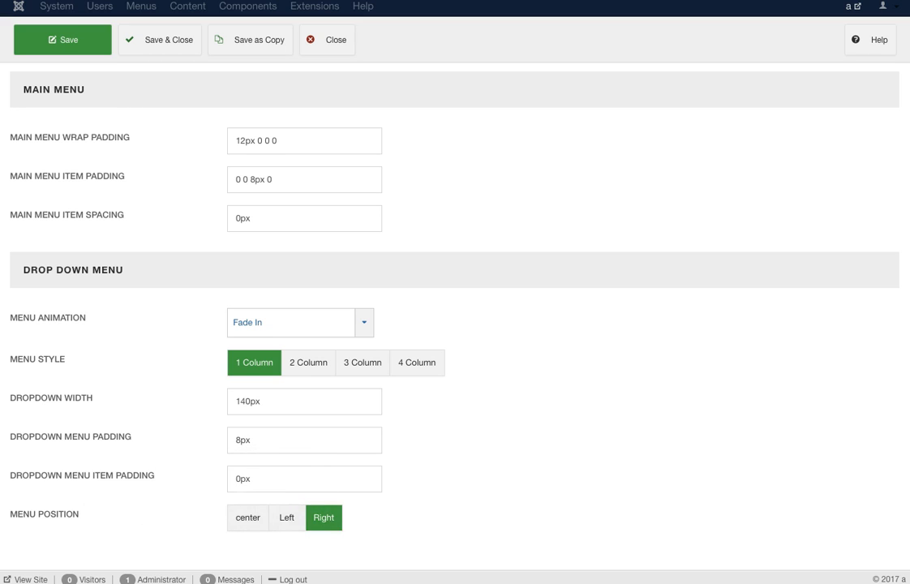
# Examine the grid's module spacing and padding settings and the region order and separator settings
pyautogui.scroll(5, 454, 325)
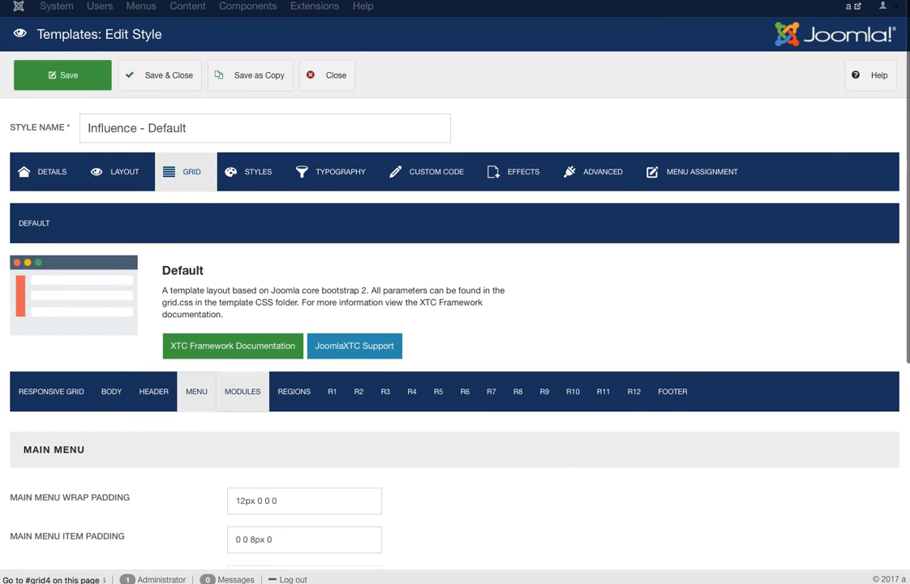
pyautogui.click(243, 392)
pyautogui.moveTo(163, 434)
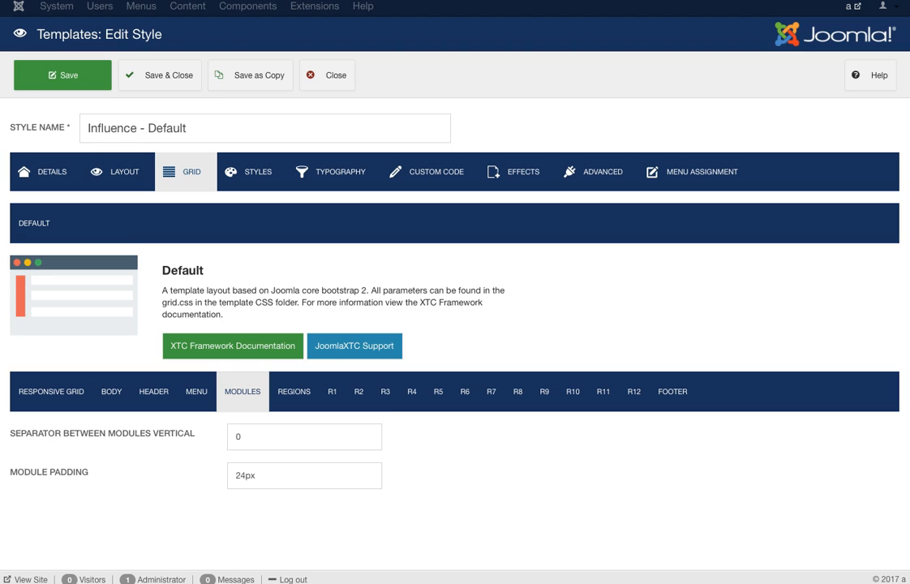
pyautogui.click(294, 392)
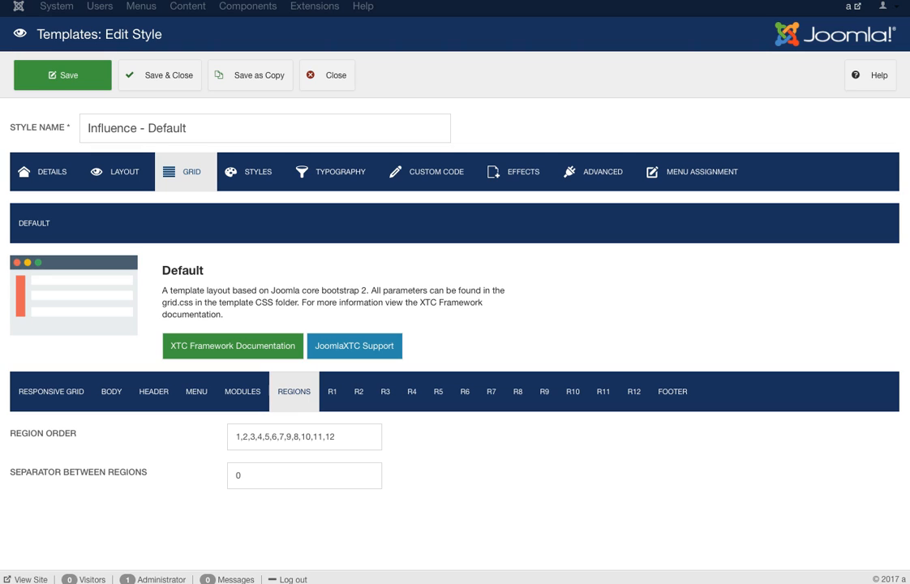
pyautogui.doubleClick(252, 436)
# Examine the grid's Region 1 width, gutter, padding and device view settings
pyautogui.click(332, 392)
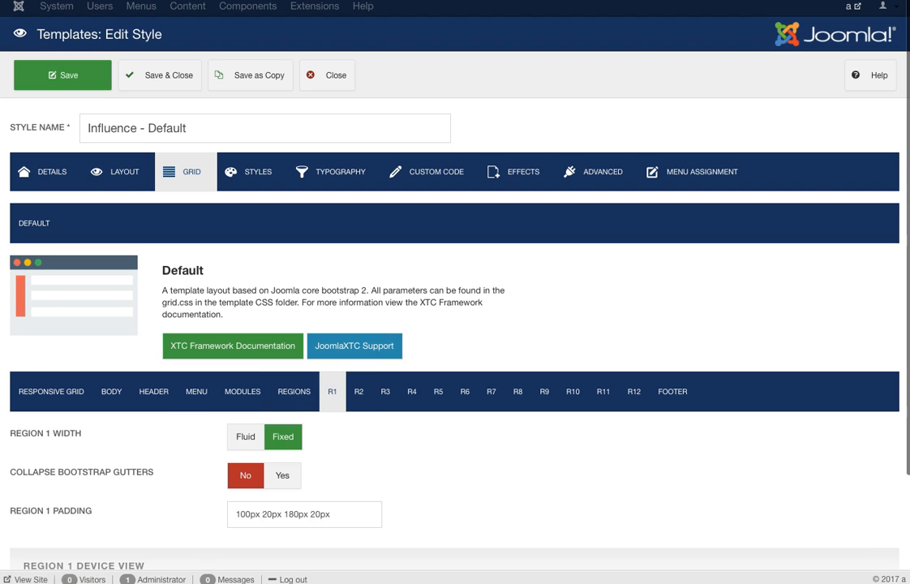
pyautogui.scroll(-2, 487, 324)
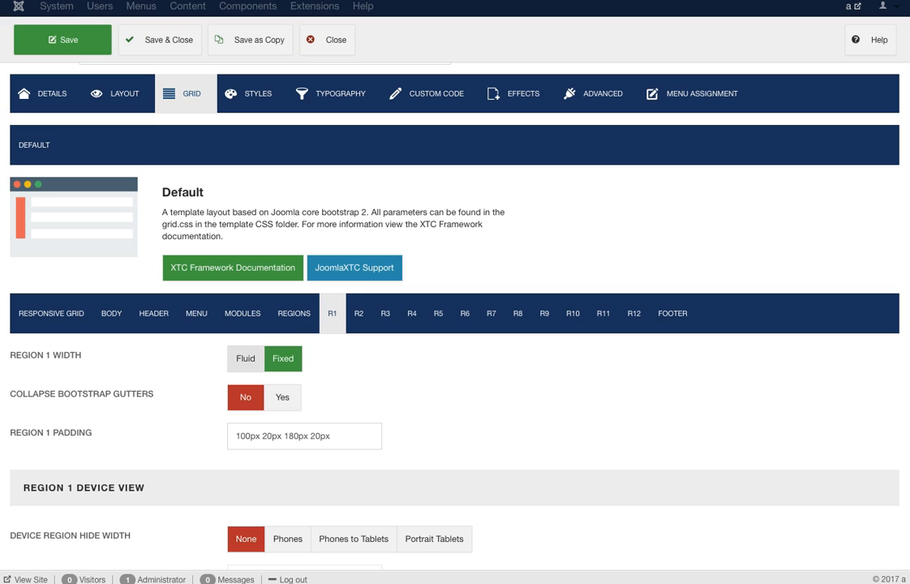
pyautogui.moveTo(113, 395)
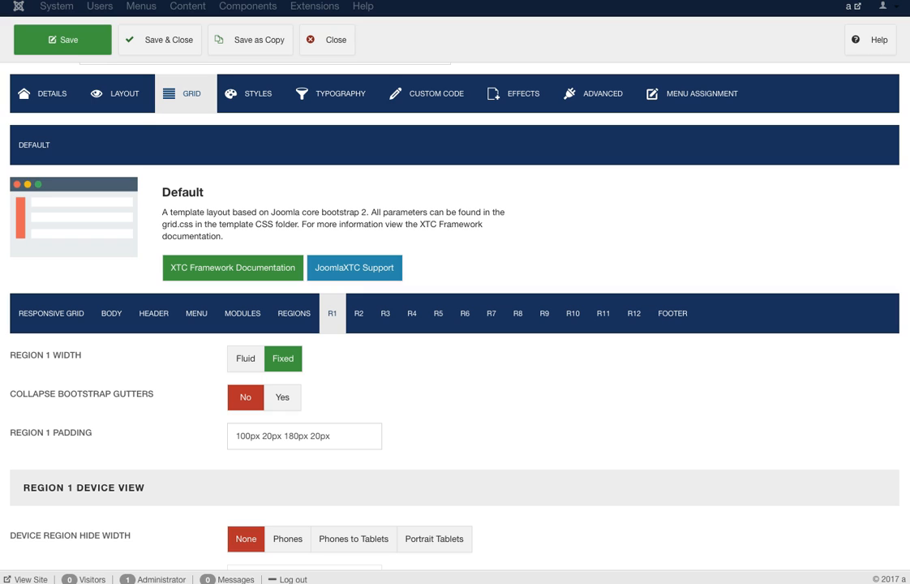
pyautogui.scroll(-2, 455, 324)
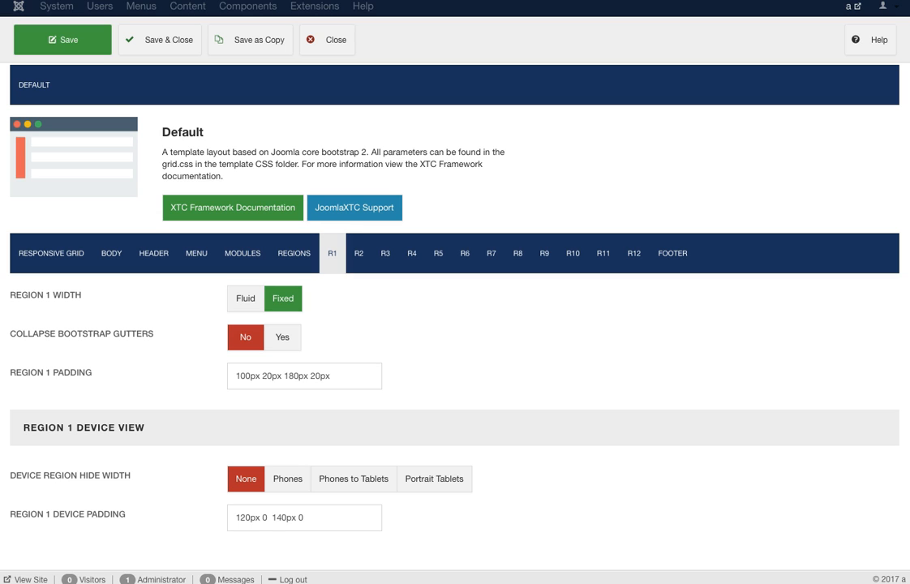
pyautogui.scroll(-1, 454, 341)
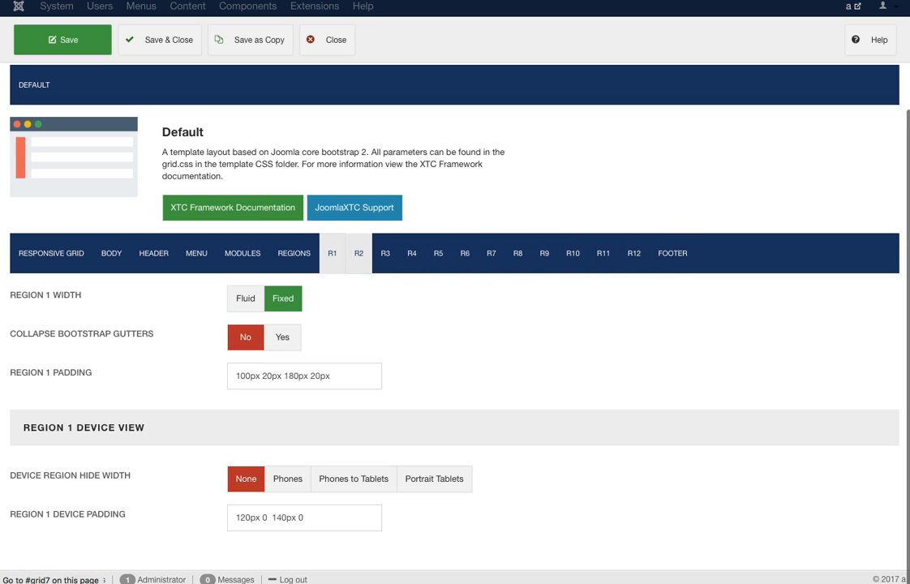
# Examine the grid's Region 2 settings, including the left and right sidebar widths and device view options
pyautogui.click(359, 253)
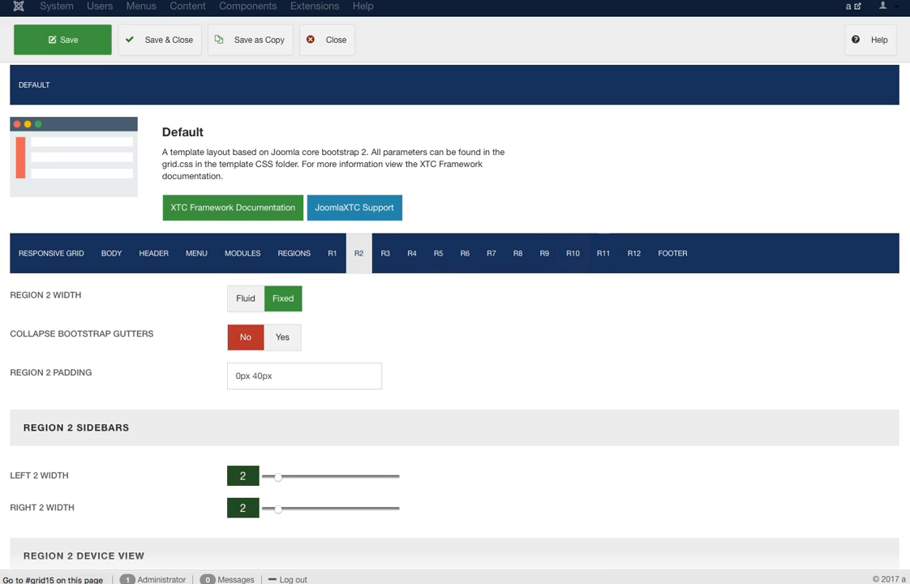
pyautogui.scroll(-2, 455, 324)
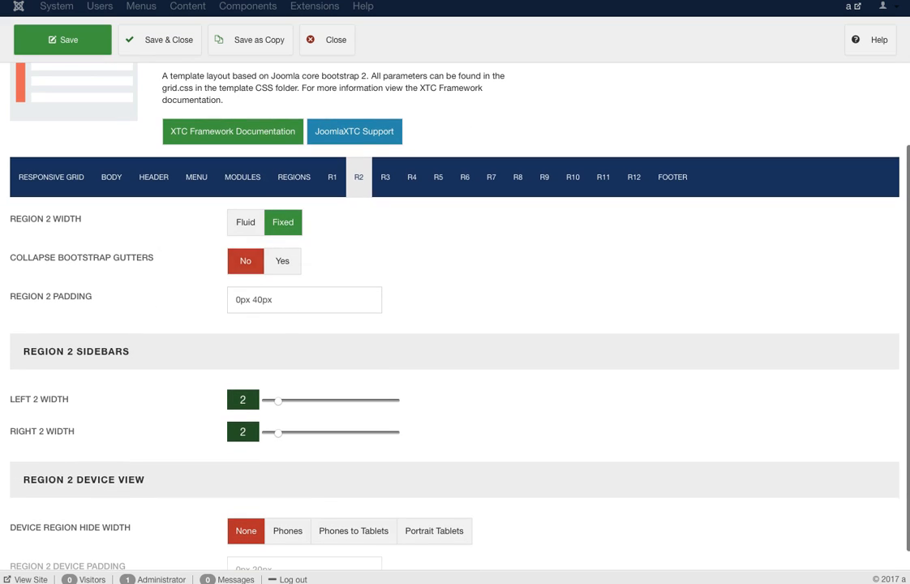
pyautogui.scroll(-2, 455, 324)
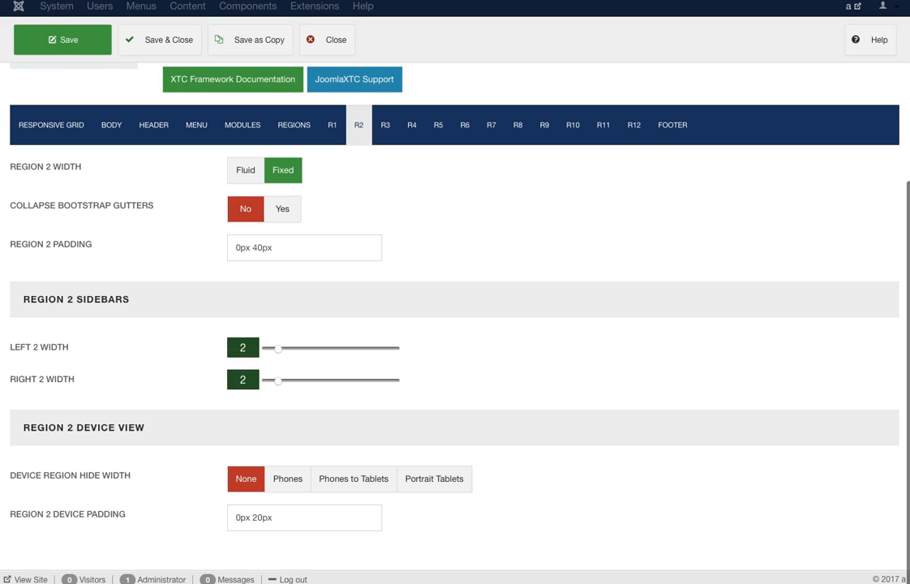
pyautogui.moveTo(45, 379)
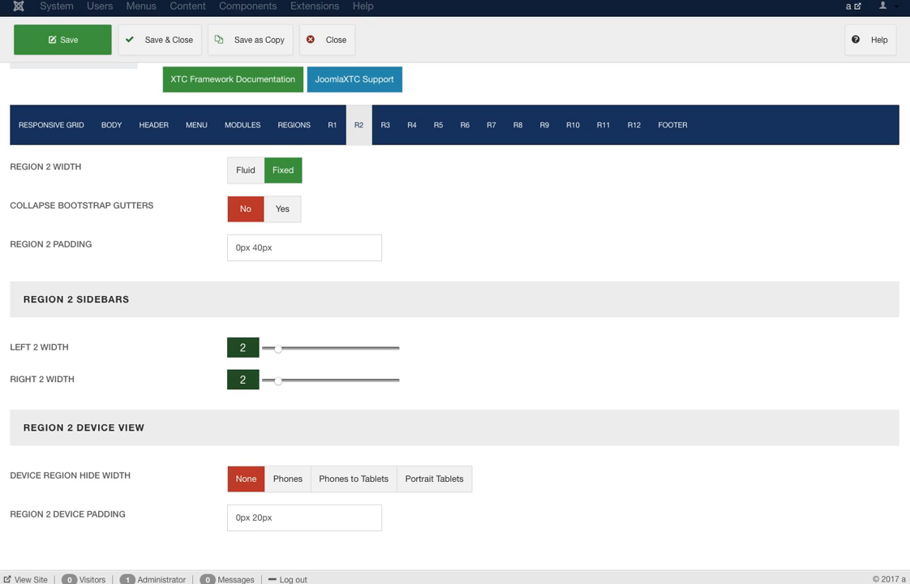
# Examine the grid's Region 3 settings, including component padding, sidebar widths and device view options
pyautogui.click(386, 125)
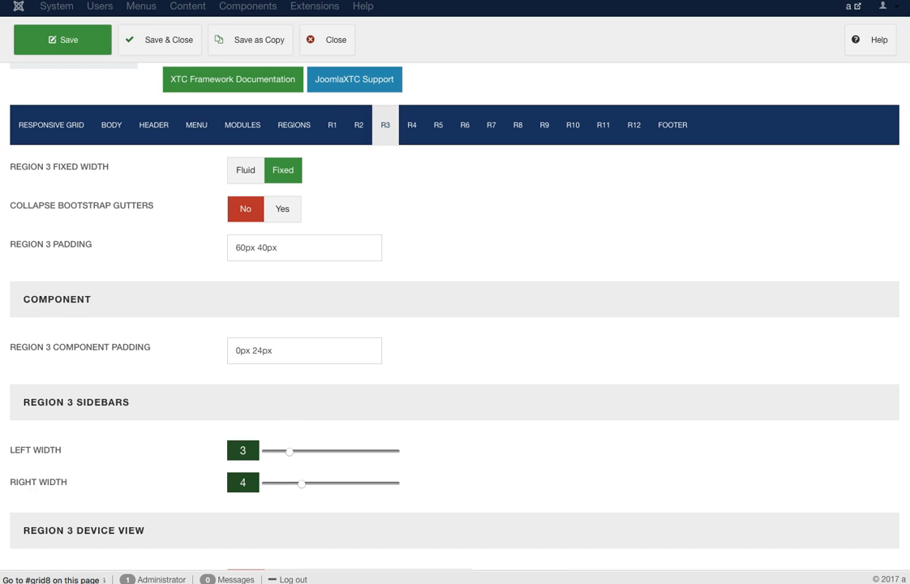
pyautogui.scroll(-3, 454, 325)
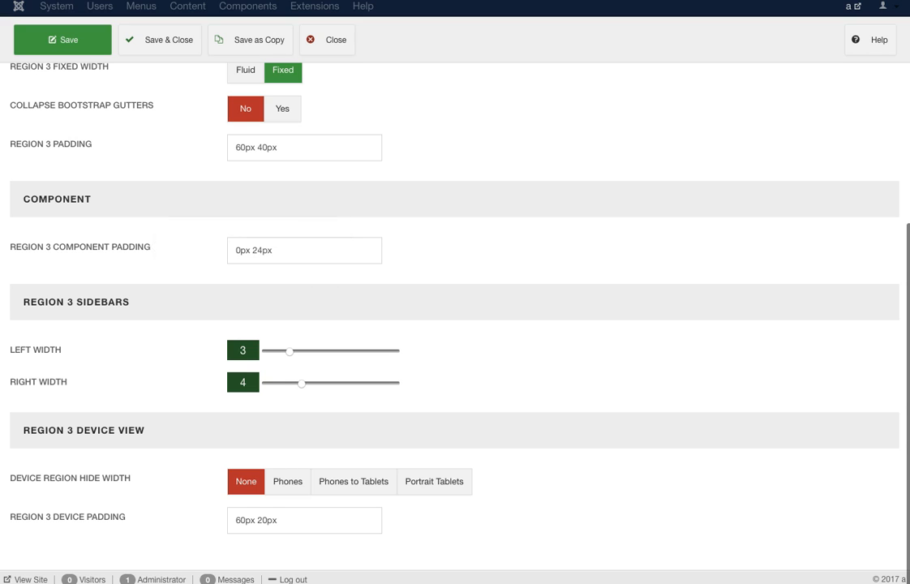
pyautogui.scroll(-1, 454, 325)
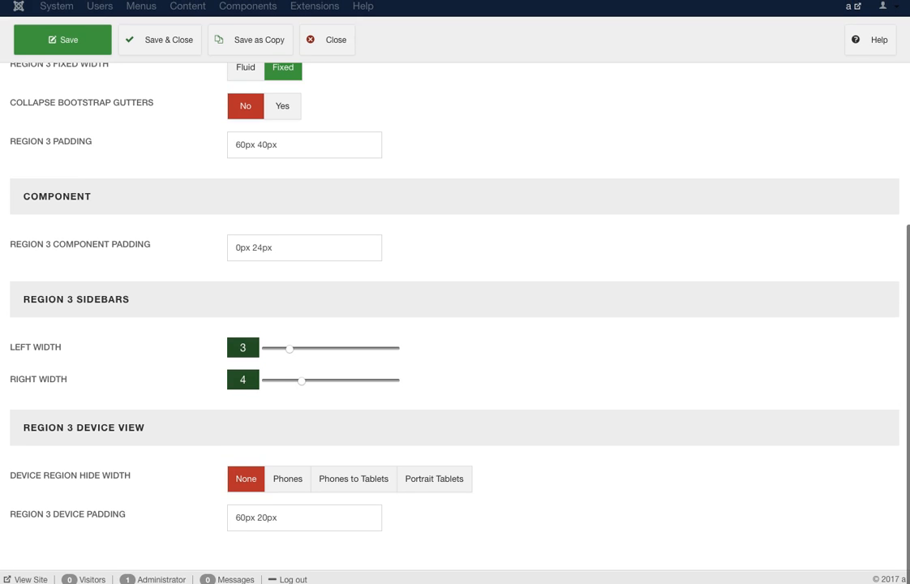
pyautogui.scroll(5, 438, 243)
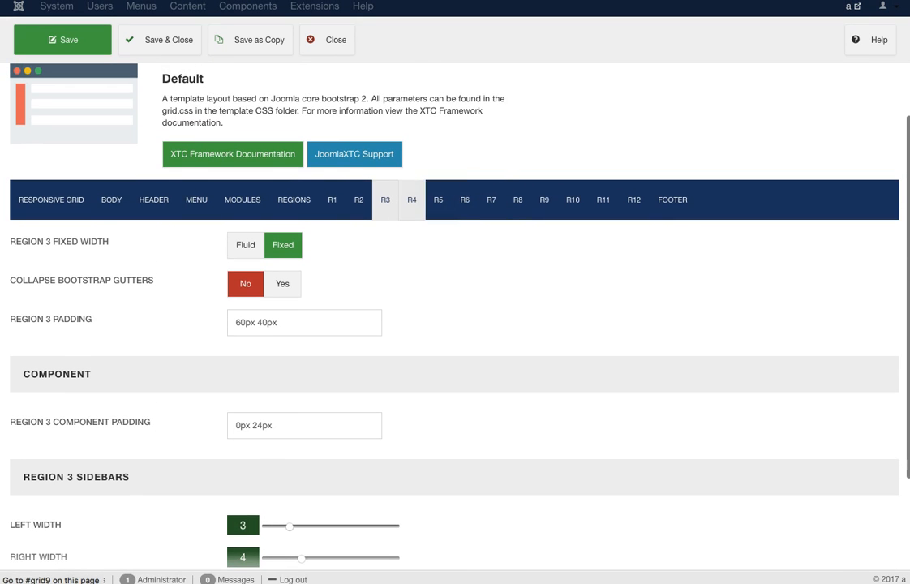
# Examine the grid's Region 4, Region 5, Region 12 and footer width, padding and device view settings
pyautogui.click(412, 200)
pyautogui.click(438, 201)
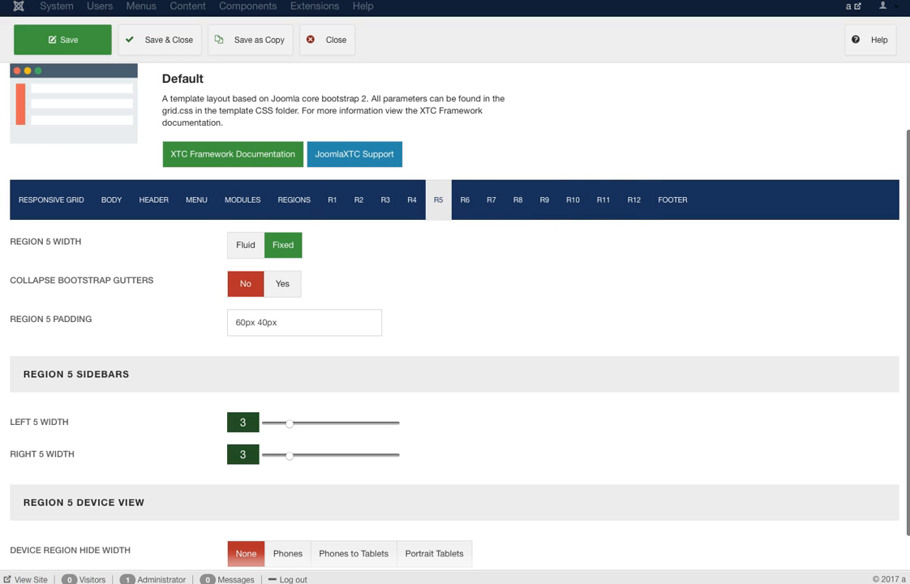
pyautogui.scroll(-2, 454, 324)
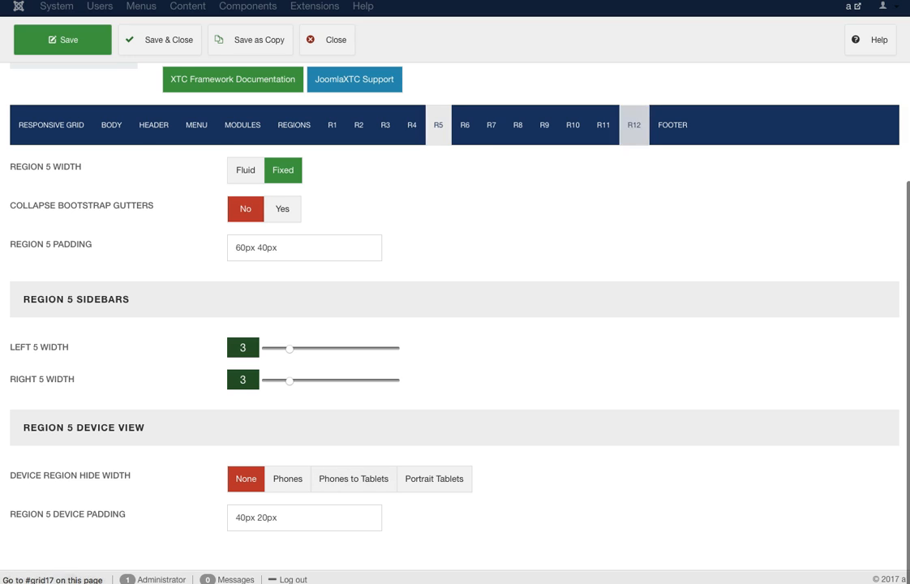
pyautogui.click(635, 125)
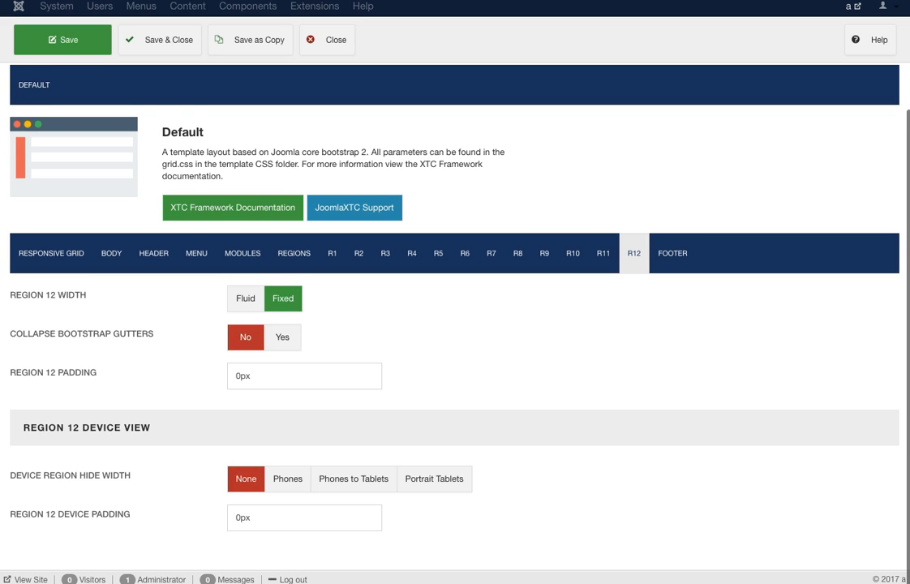
pyautogui.click(672, 253)
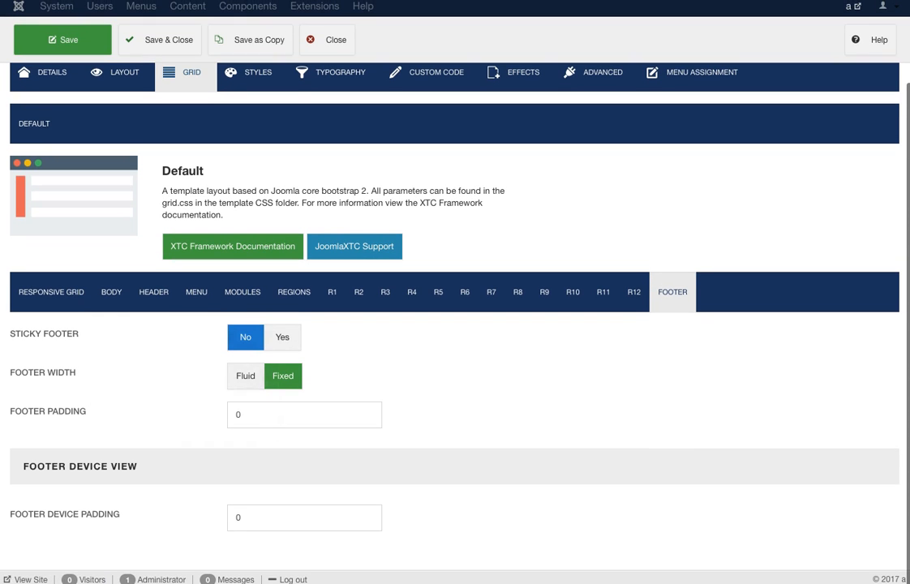
# Open the template's styles settings and examine the base colors of Style 1
pyautogui.scroll(3, 454, 325)
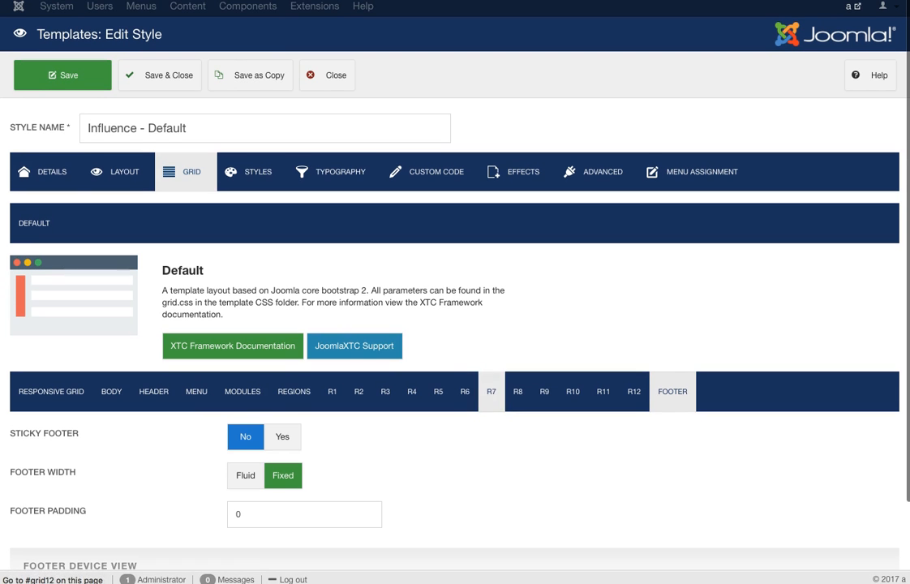
pyautogui.click(252, 171)
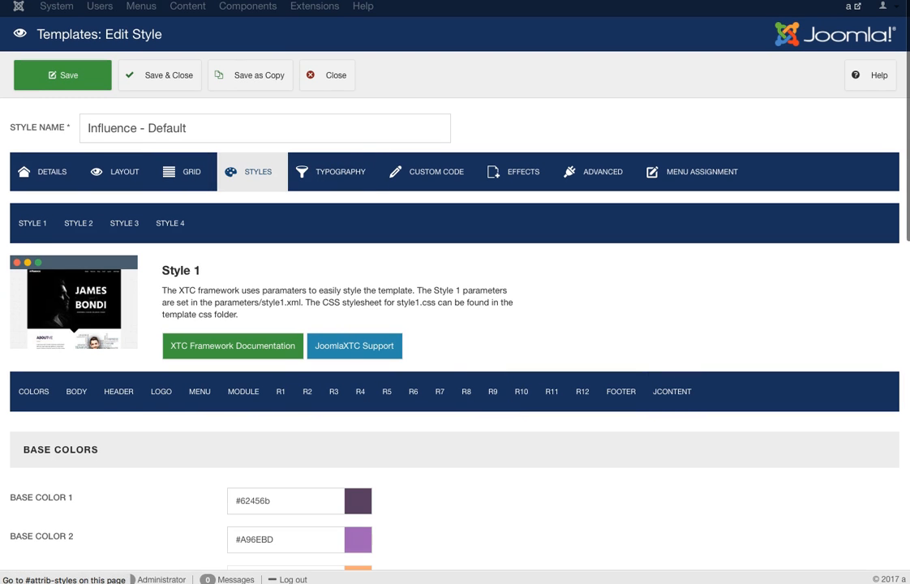
pyautogui.scroll(-2, 487, 244)
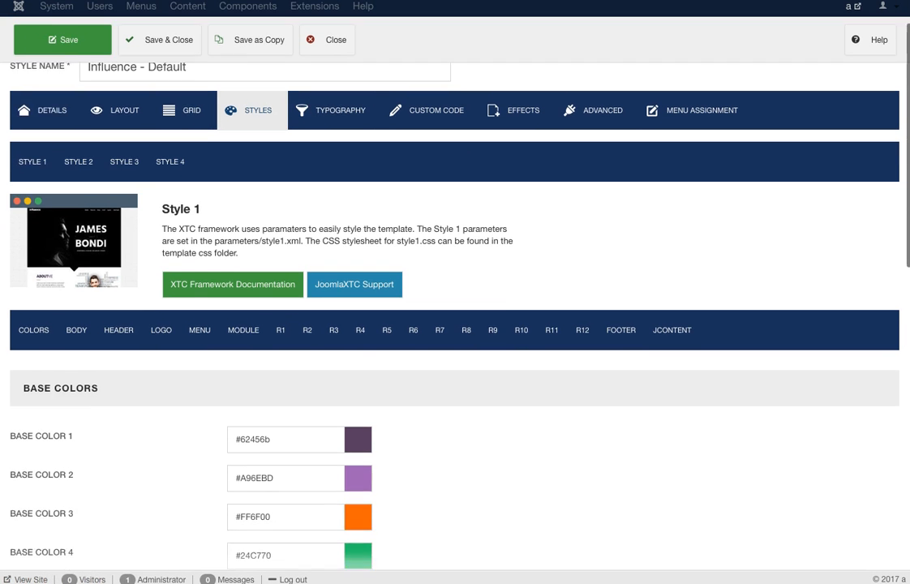
pyautogui.scroll(-4, 455, 324)
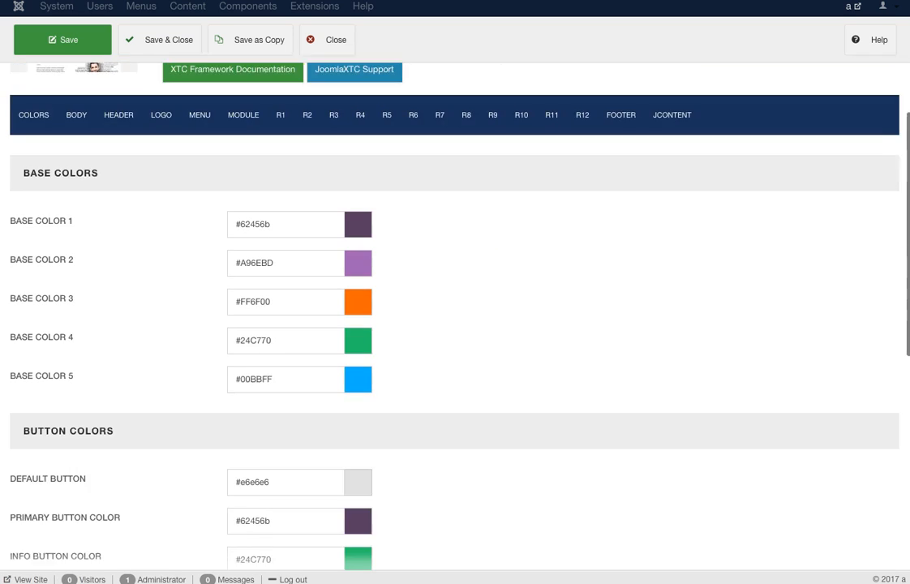
pyautogui.scroll(5, 454, 325)
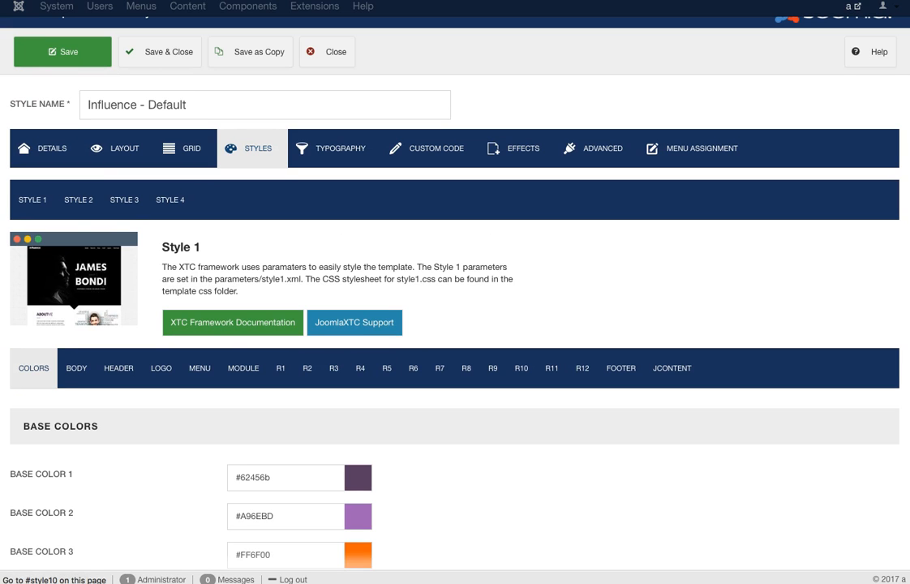
pyautogui.scroll(-3, 454, 324)
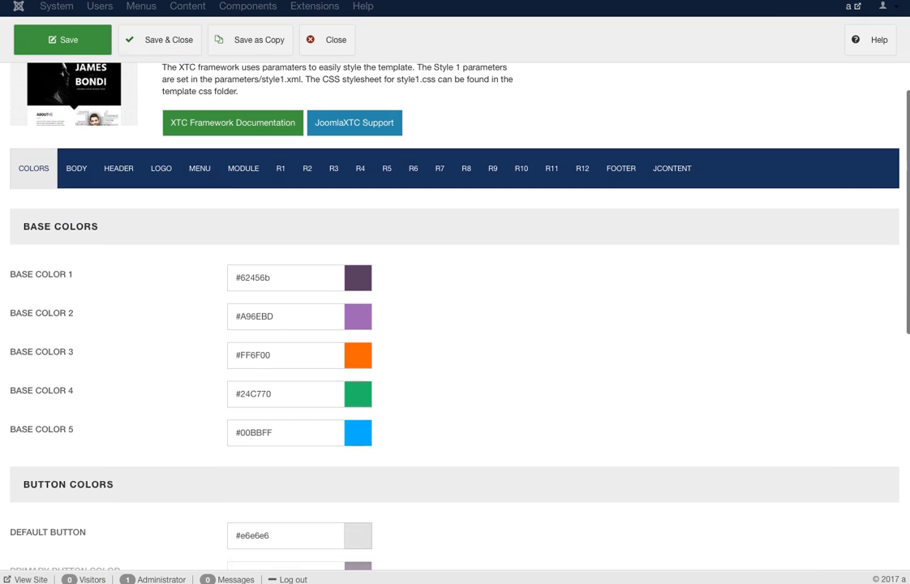
pyautogui.moveTo(41, 275)
# Examine Style 1's button colors, typography colors and back-to-top colors
pyautogui.scroll(-4, 455, 324)
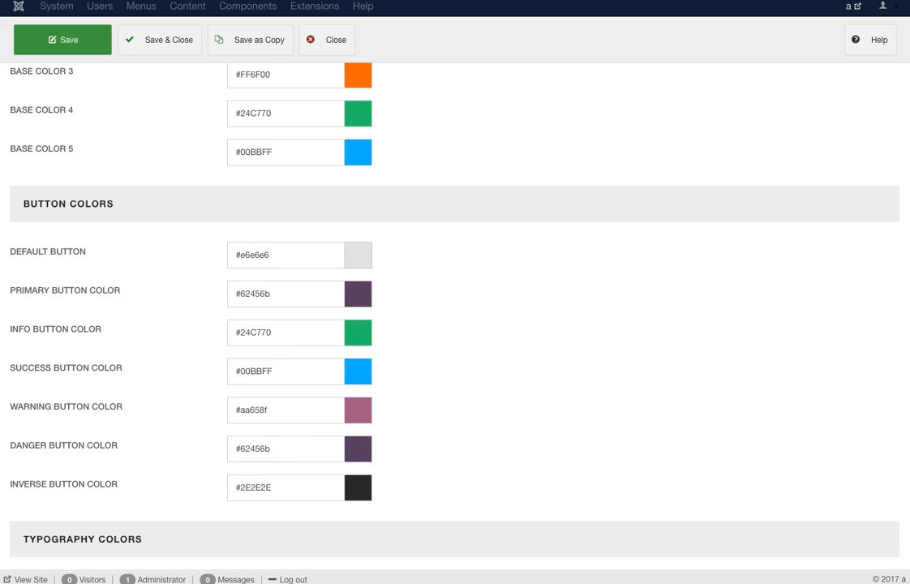
pyautogui.scroll(-5, 454, 324)
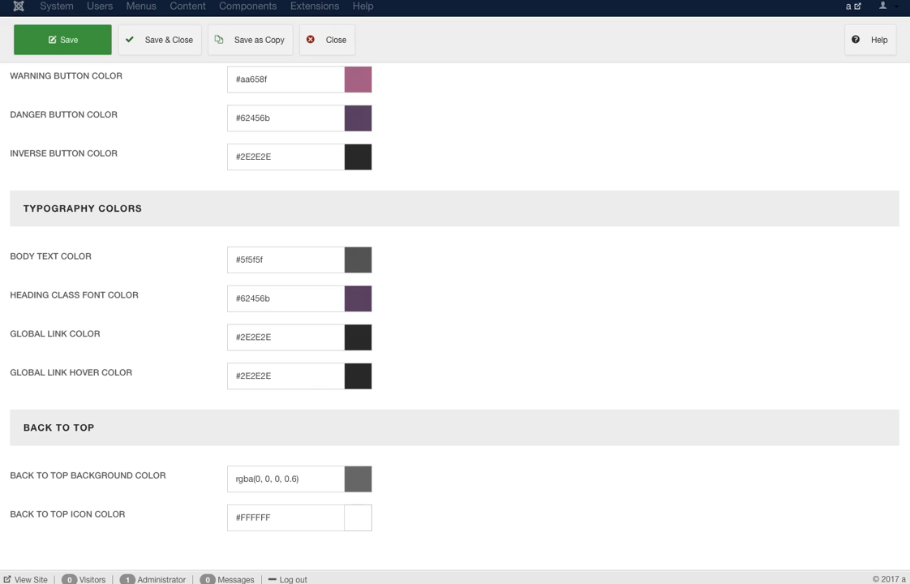
pyautogui.moveTo(68, 515)
# Examine Style 1's body overlay and background video settings, including the page choices for the video display
pyautogui.scroll(9, 454, 325)
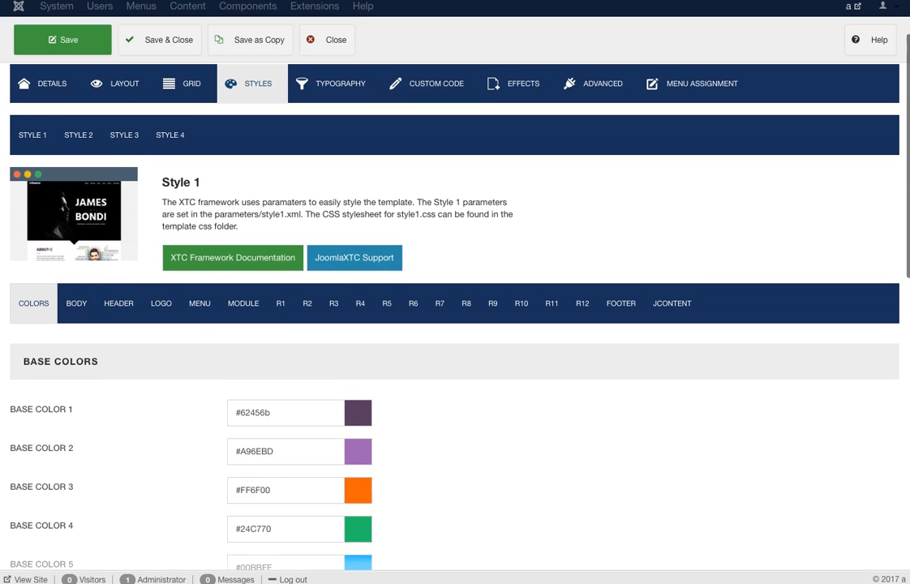
pyautogui.click(76, 304)
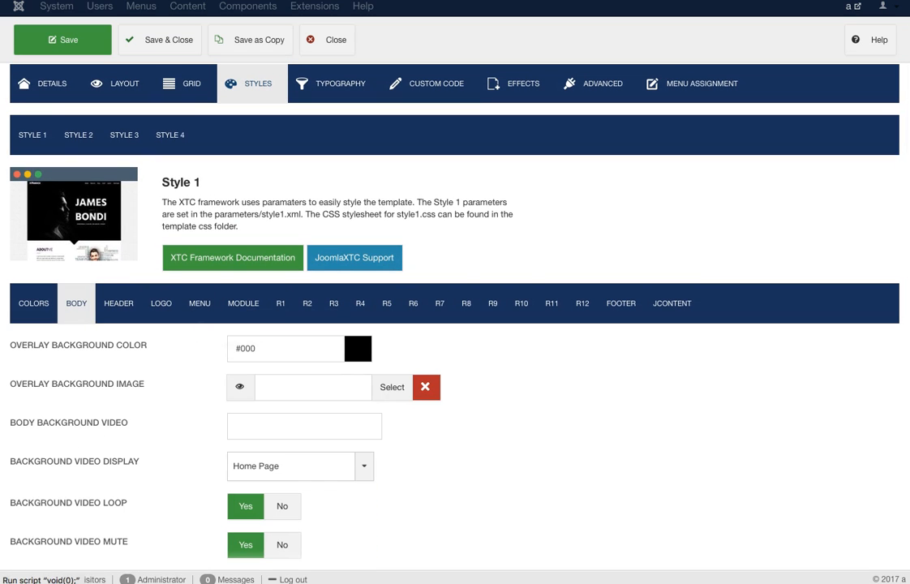
pyautogui.scroll(-5, 454, 324)
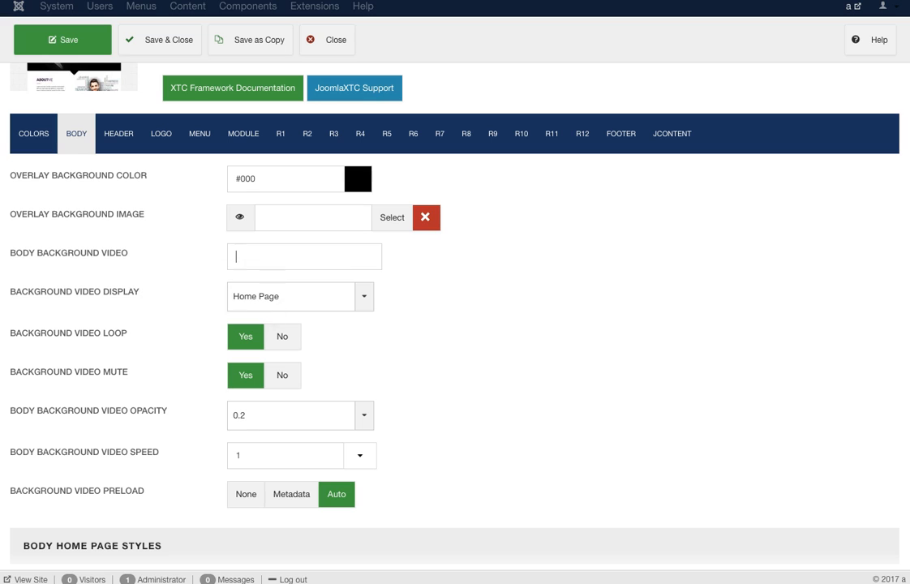
pyautogui.click(300, 297)
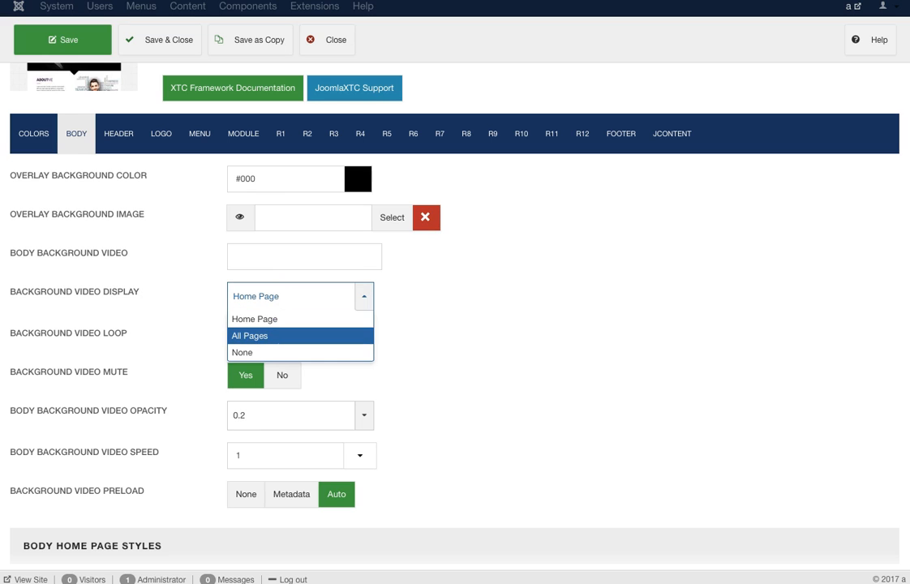
pyautogui.click(301, 297)
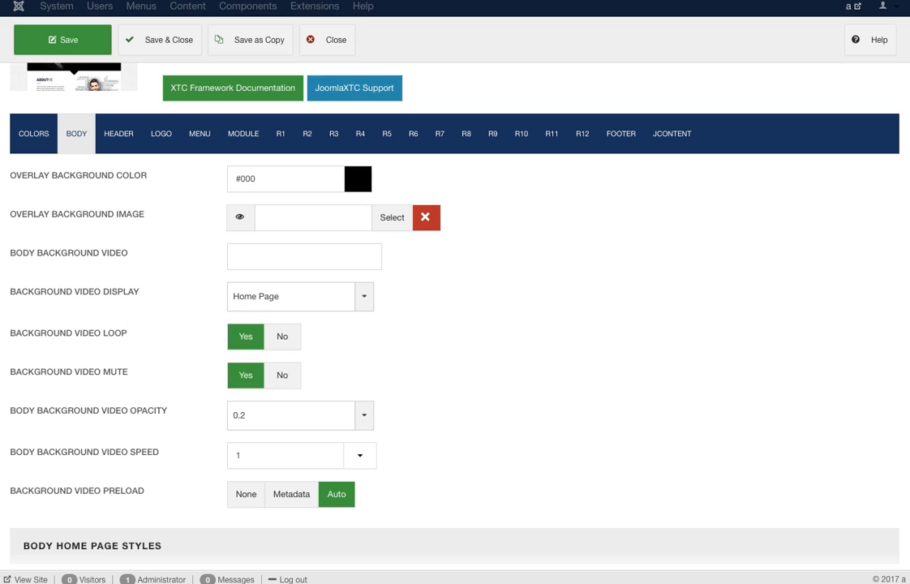
# Set the body's background video preload to None
pyautogui.scroll(-3, 89, 325)
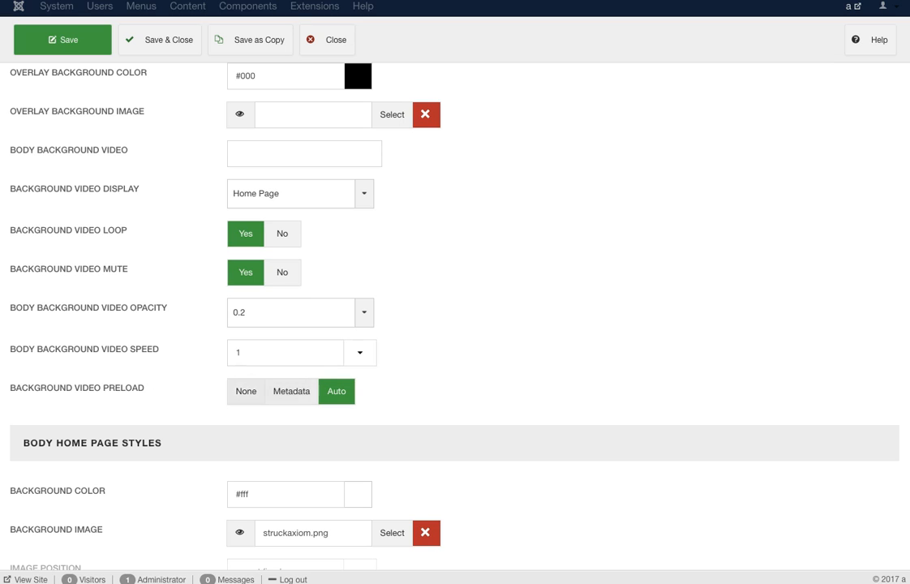
pyautogui.click(245, 392)
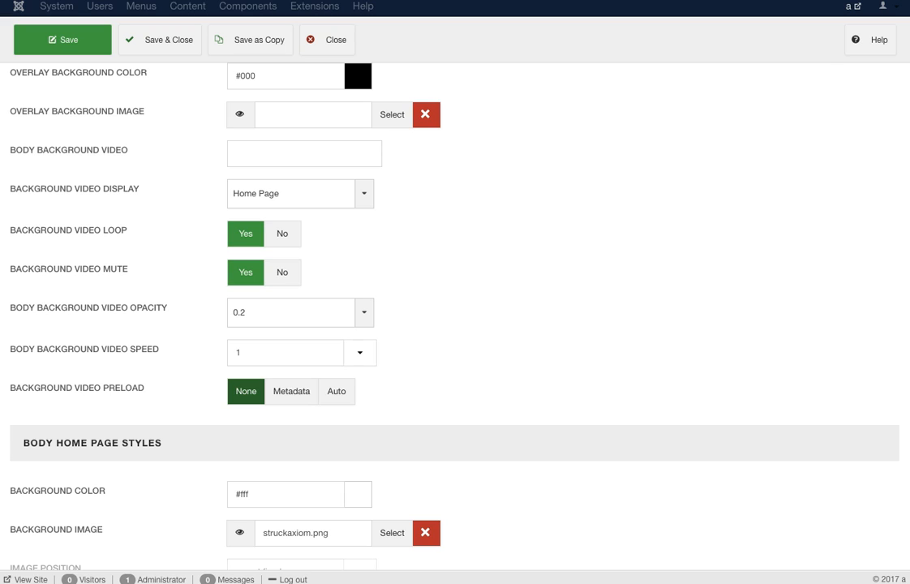
pyautogui.click(336, 392)
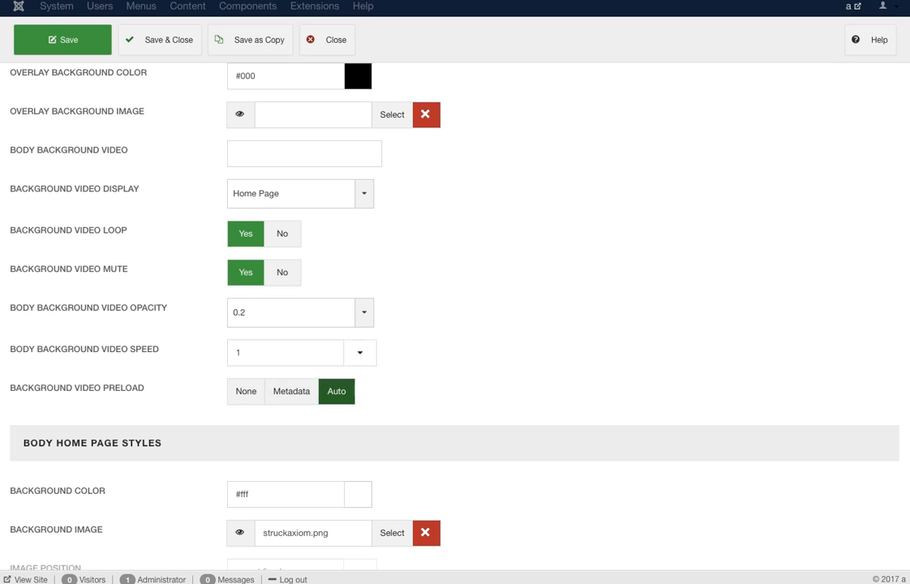
pyautogui.click(246, 392)
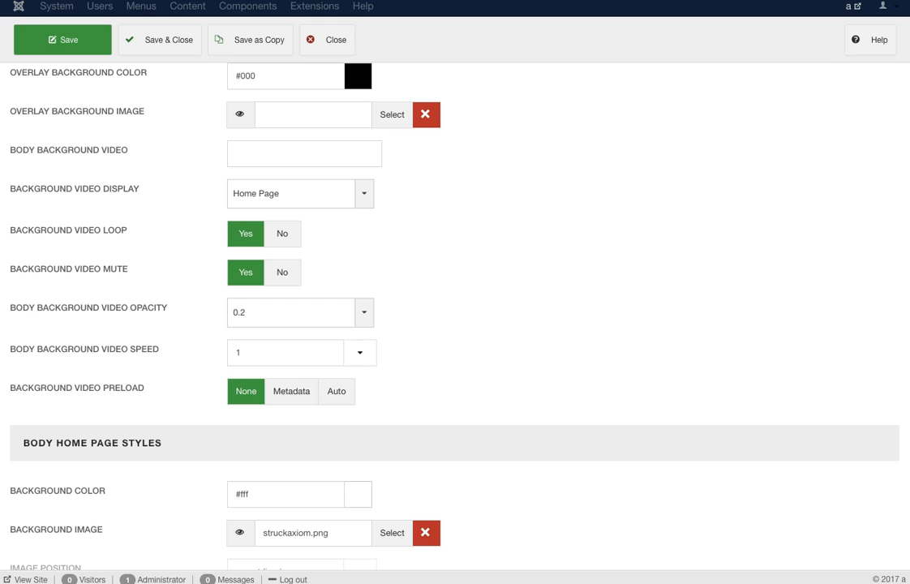
# Examine the body's home page background styles and the device view options for swapping tablet and phone backgrounds
pyautogui.scroll(-5, 454, 317)
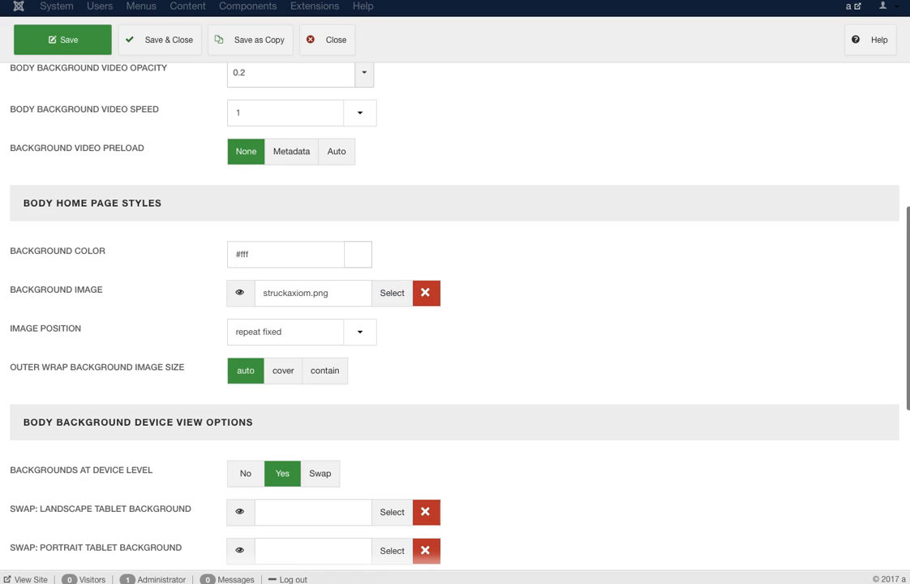
pyautogui.scroll(-2, 385, 451)
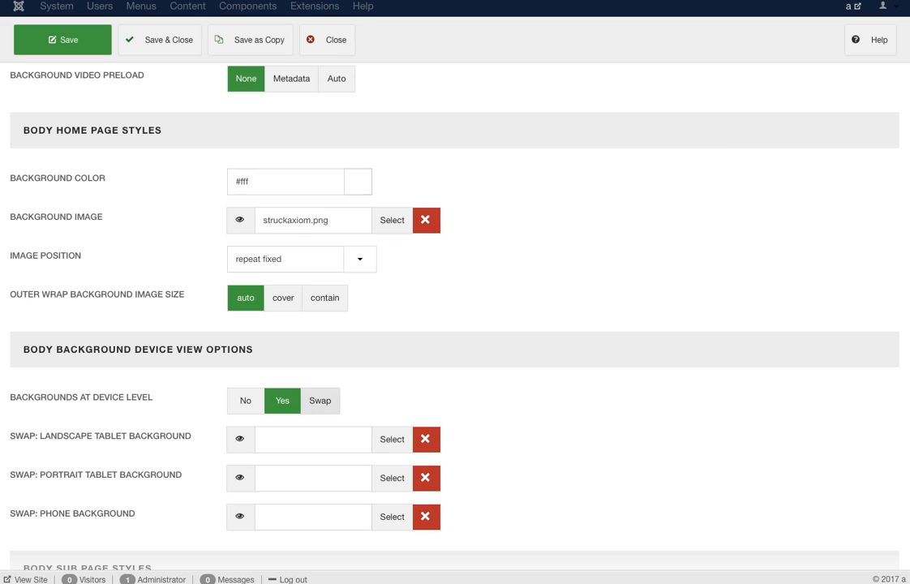
pyautogui.scroll(-1, 454, 324)
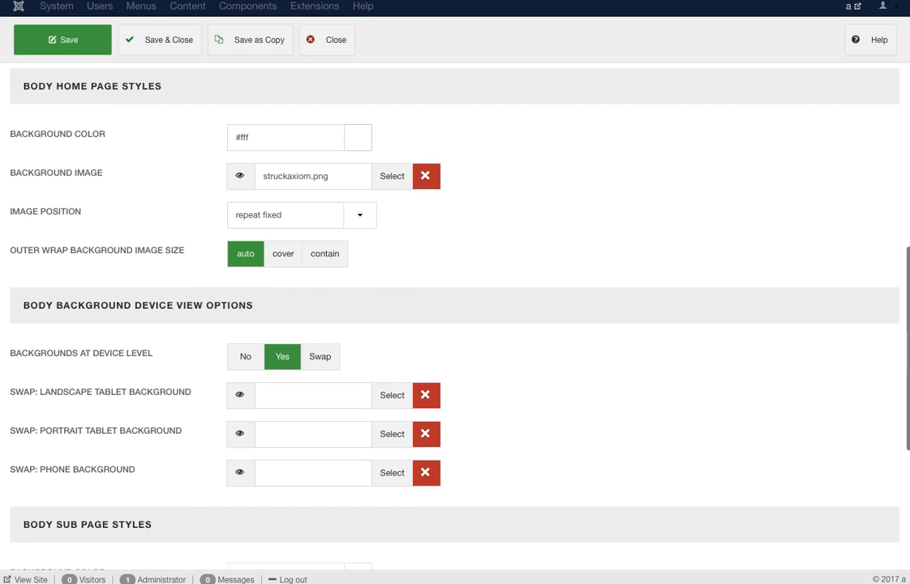
pyautogui.moveTo(101, 393)
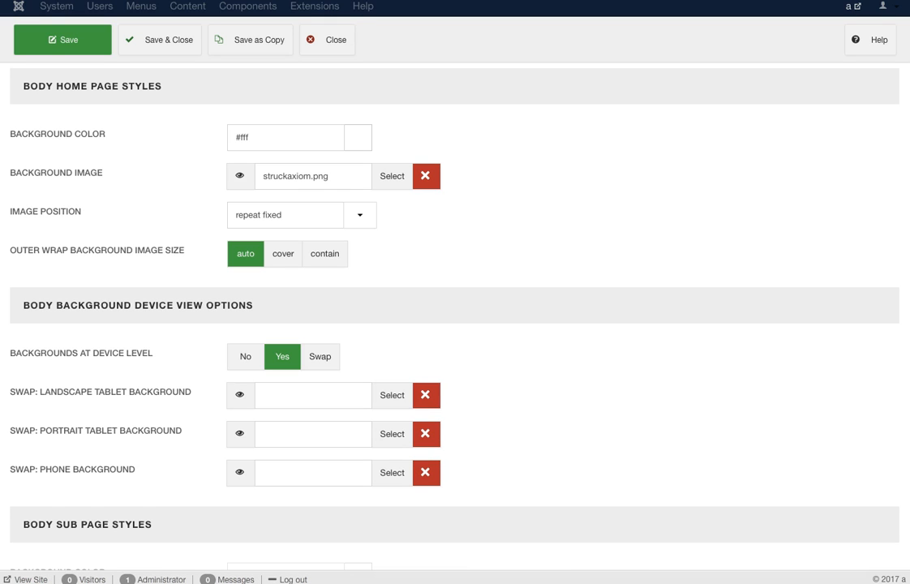
# Examine the body's sub page background styles and their device view options, comparing them with the home page ones
pyautogui.scroll(-5, 454, 316)
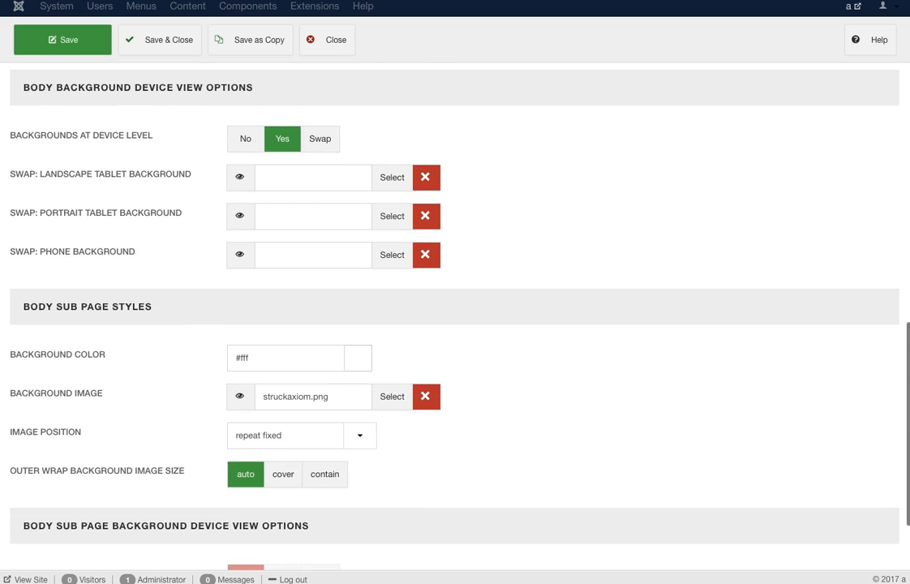
pyautogui.scroll(2, 455, 317)
pyautogui.scroll(-3, 455, 316)
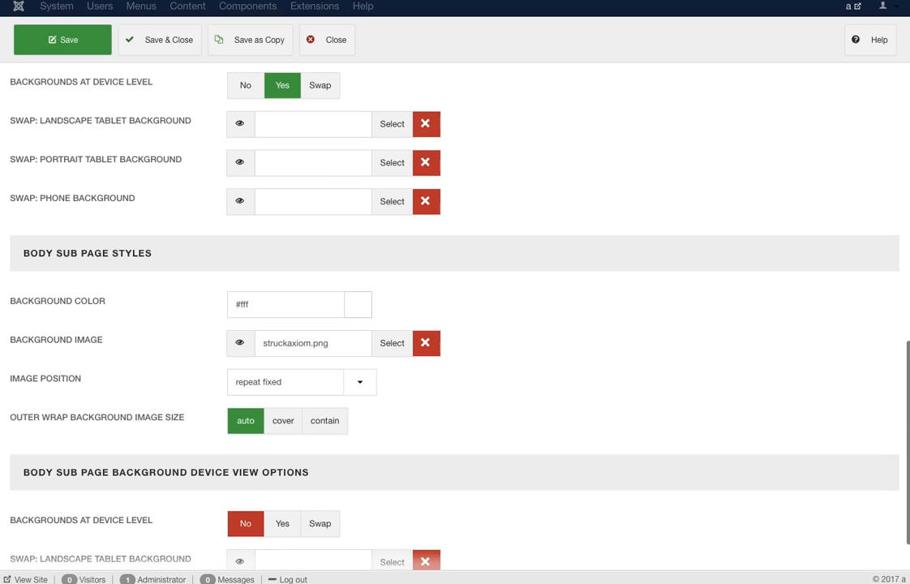
pyautogui.scroll(8, 454, 316)
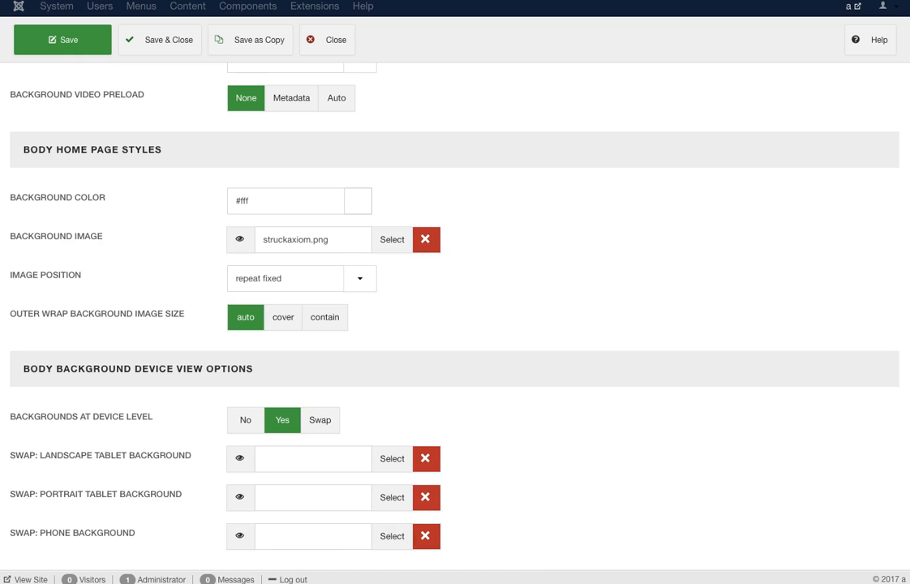
pyautogui.scroll(-2, 455, 317)
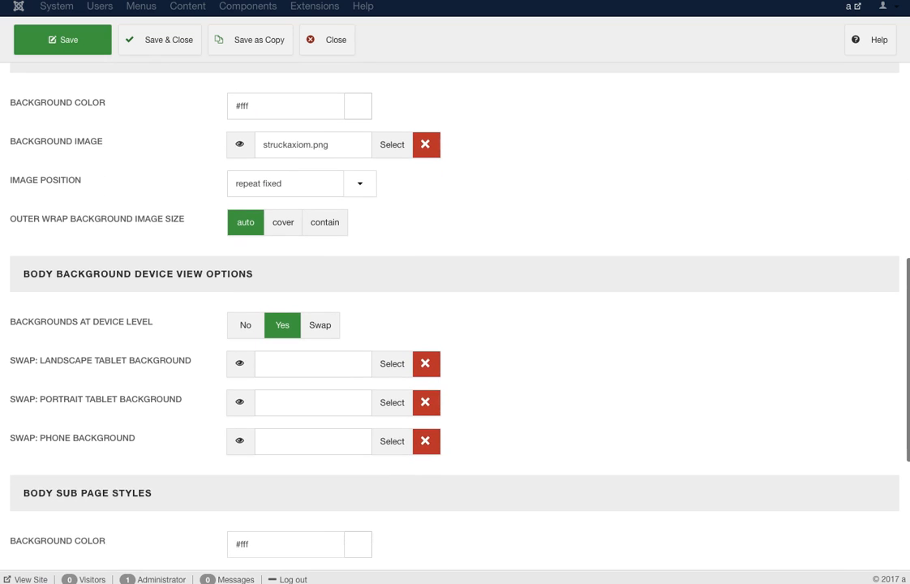
pyautogui.scroll(-8, 455, 317)
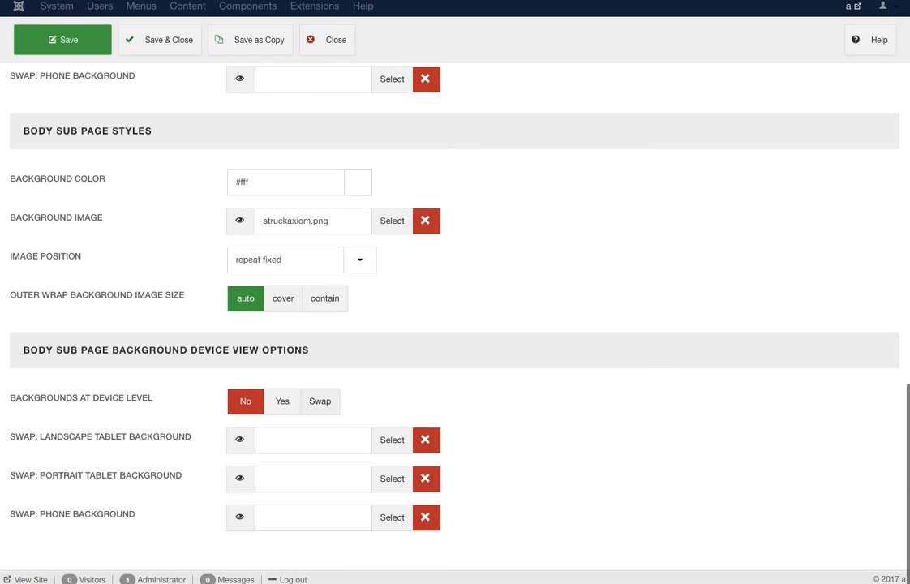
# Examine Style 1's header top background color and the full-width header wrap color, image and size settings
pyautogui.scroll(15, 454, 317)
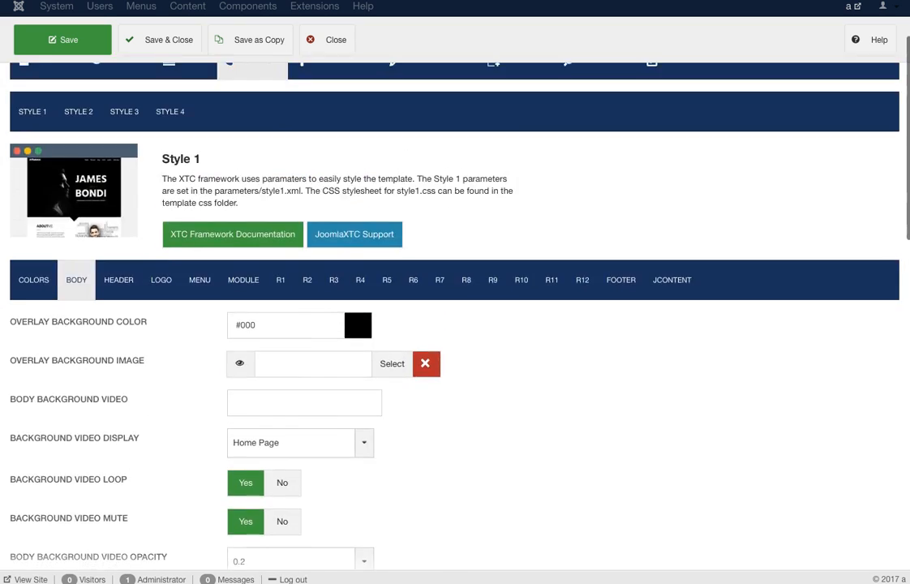
pyautogui.scroll(3, 454, 316)
pyautogui.click(119, 391)
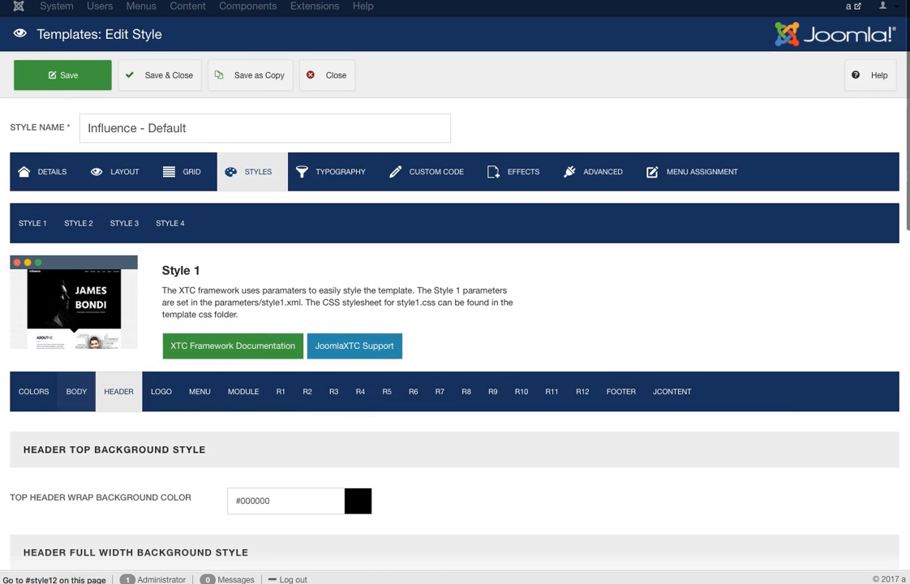
pyautogui.scroll(-4, 454, 324)
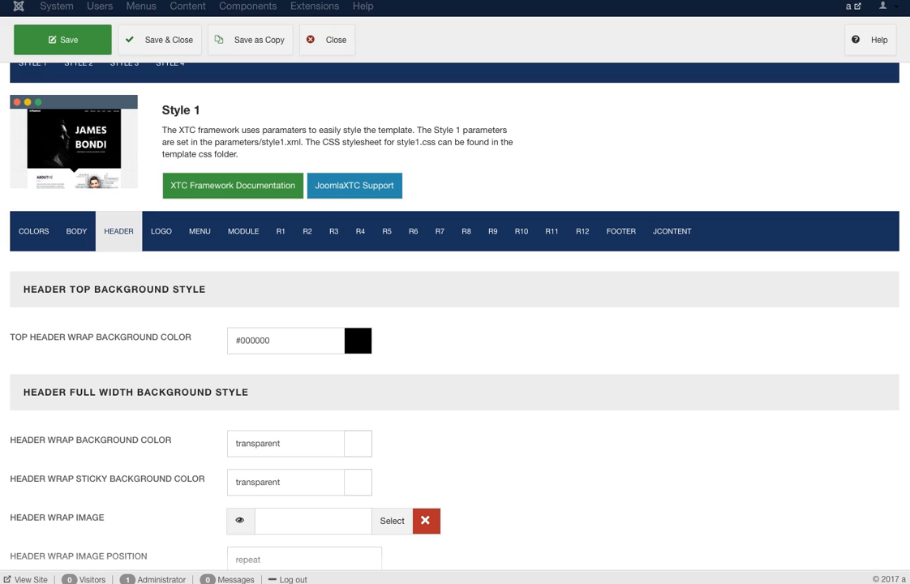
pyautogui.scroll(-2, 454, 325)
pyautogui.moveTo(91, 330)
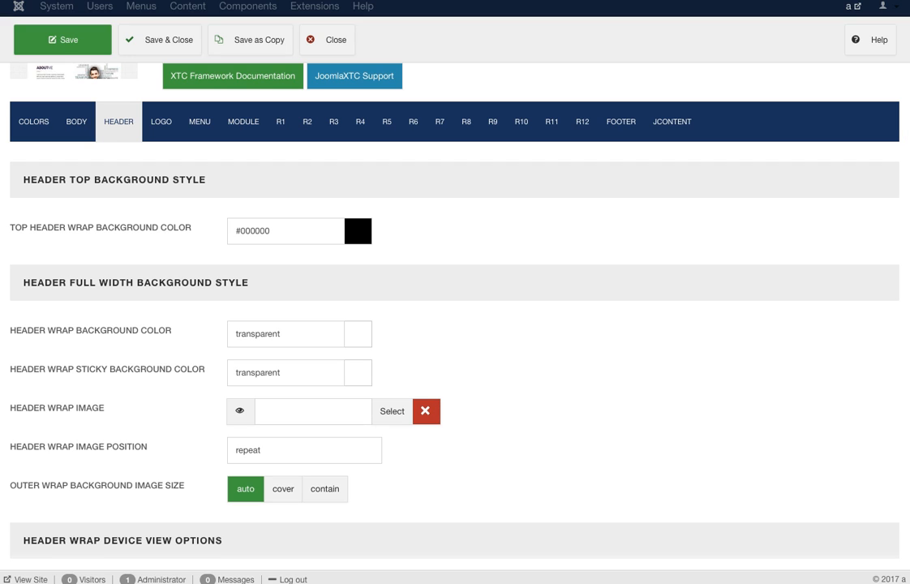
pyautogui.scroll(-2, 454, 324)
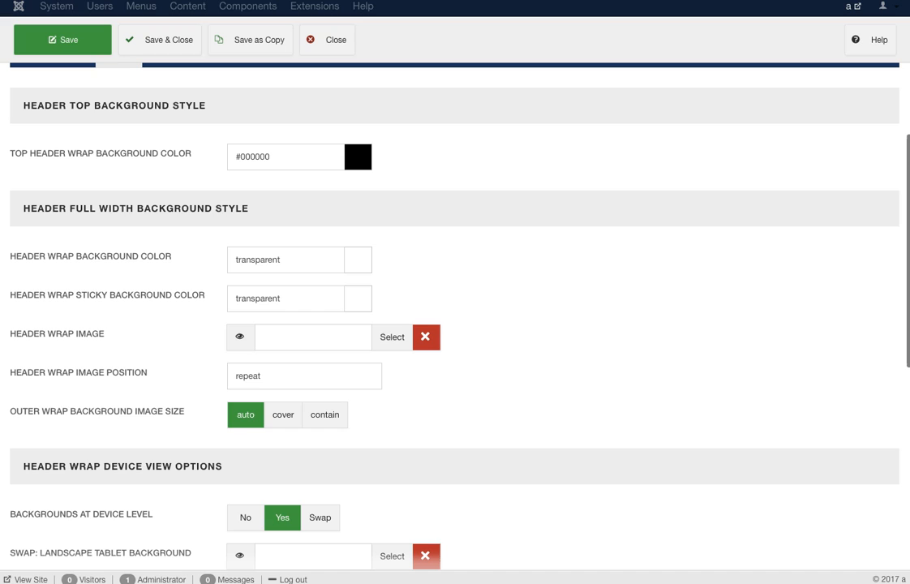
# Inspect the color pickers for the header wrap background color and the header wrap sticky background color
pyautogui.click(285, 259)
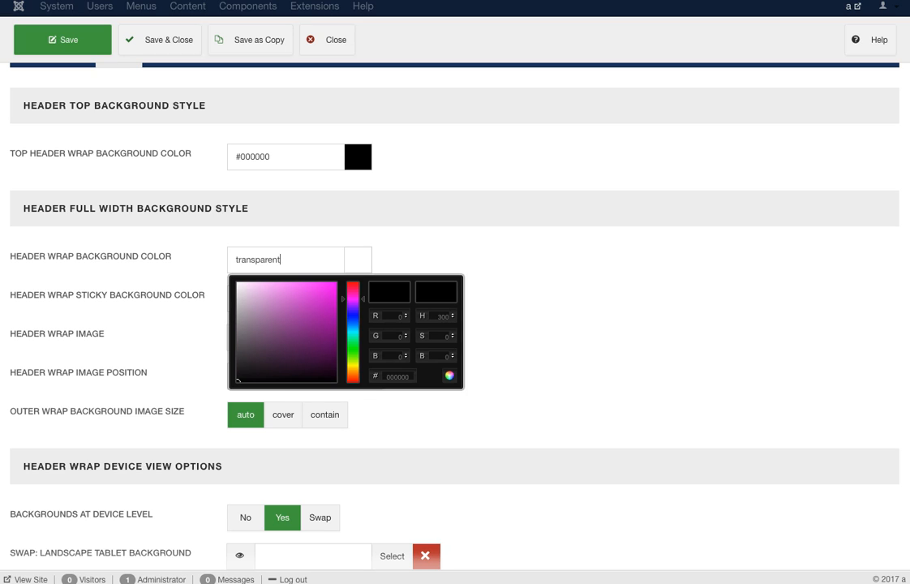
pyautogui.press('Escape')
pyautogui.click(292, 299)
pyautogui.click(292, 260)
pyautogui.press('Escape')
pyautogui.click(285, 298)
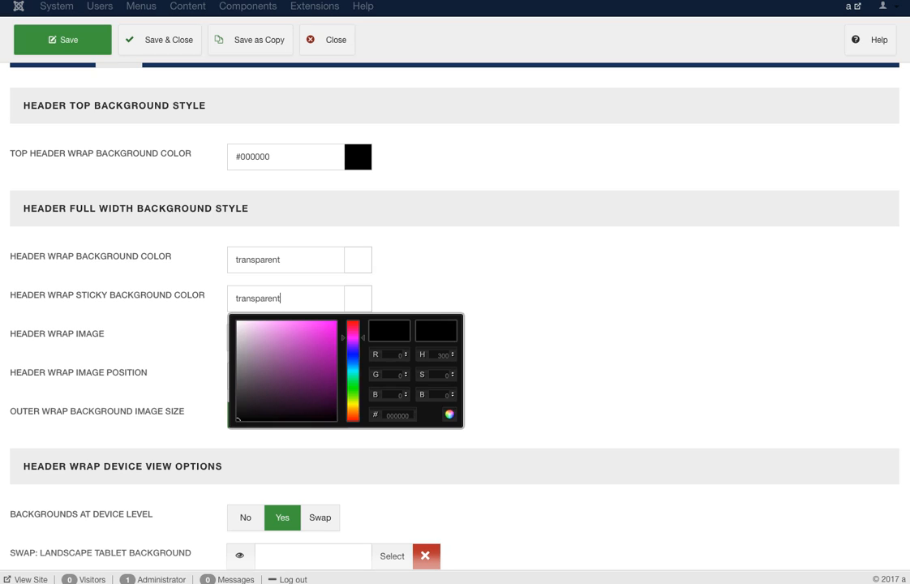
pyautogui.press('Escape')
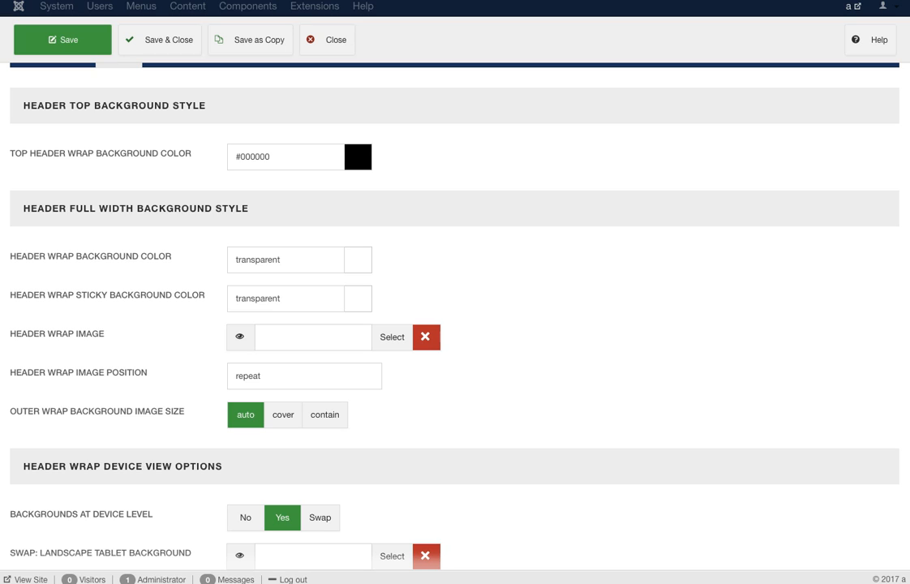
# Examine the header wrap's device view options alongside the header top and full-width background settings
pyautogui.scroll(-2, 121, 302)
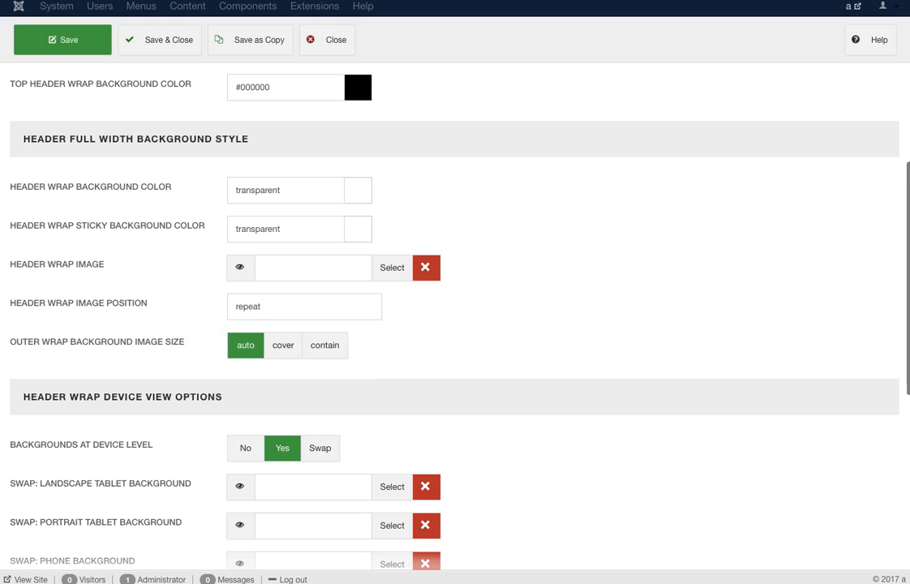
pyautogui.scroll(-5, 455, 324)
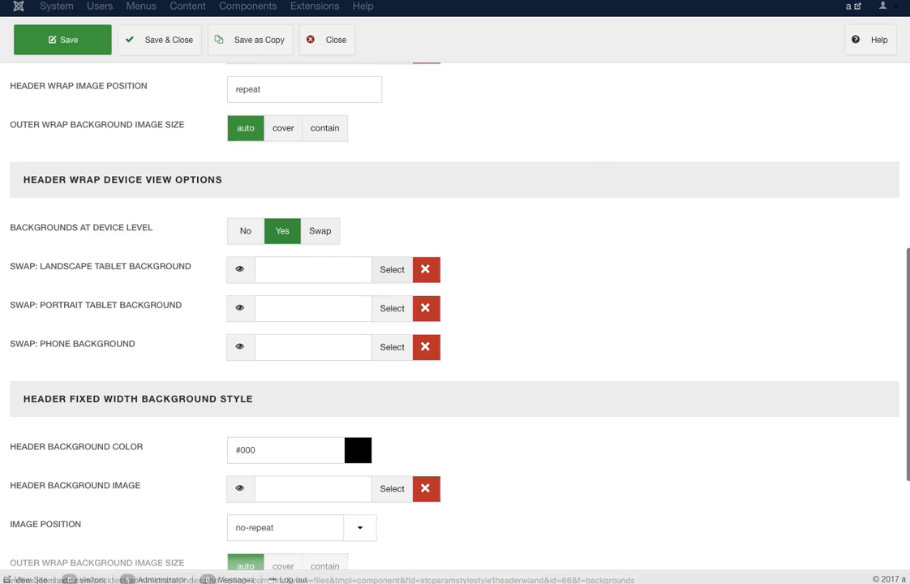
pyautogui.scroll(8, 454, 324)
pyautogui.scroll(5, 455, 324)
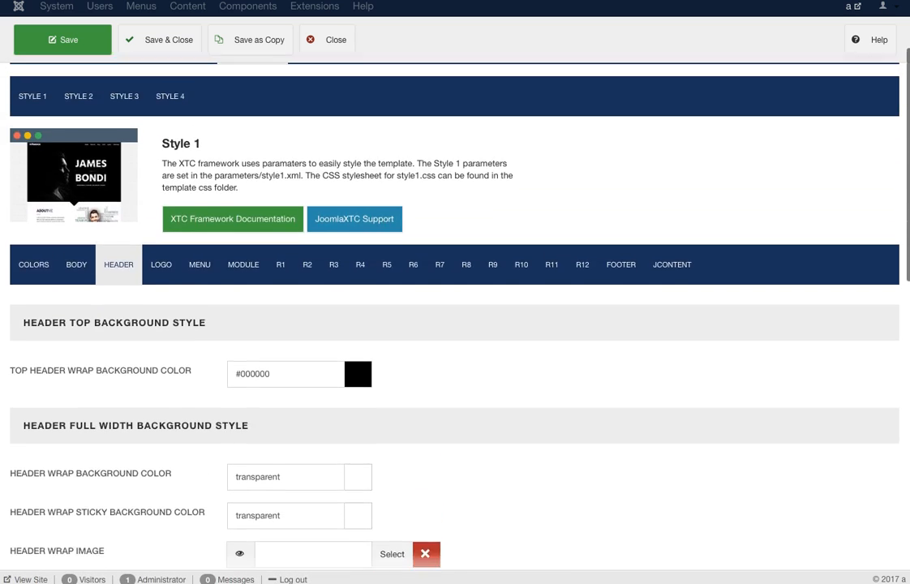
pyautogui.scroll(-1, 455, 325)
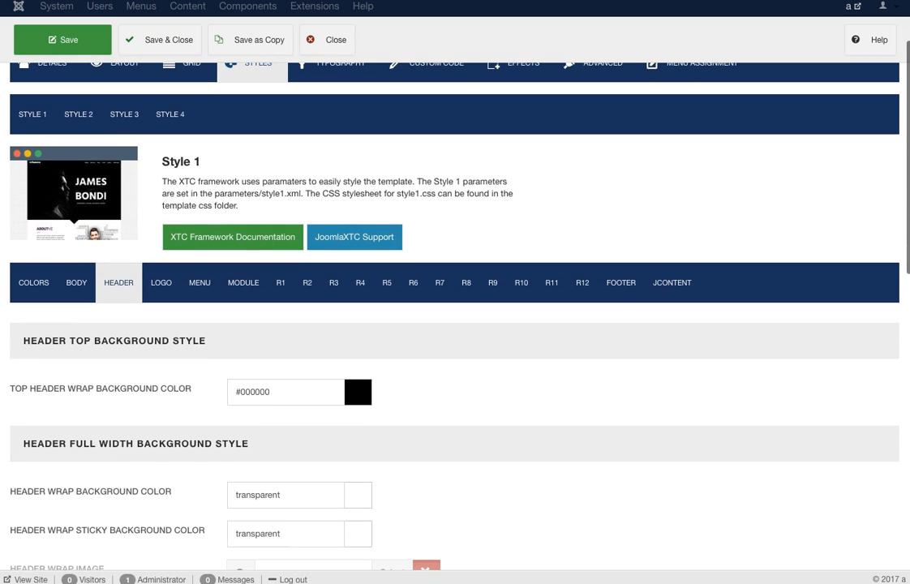
pyautogui.scroll(-6, 454, 324)
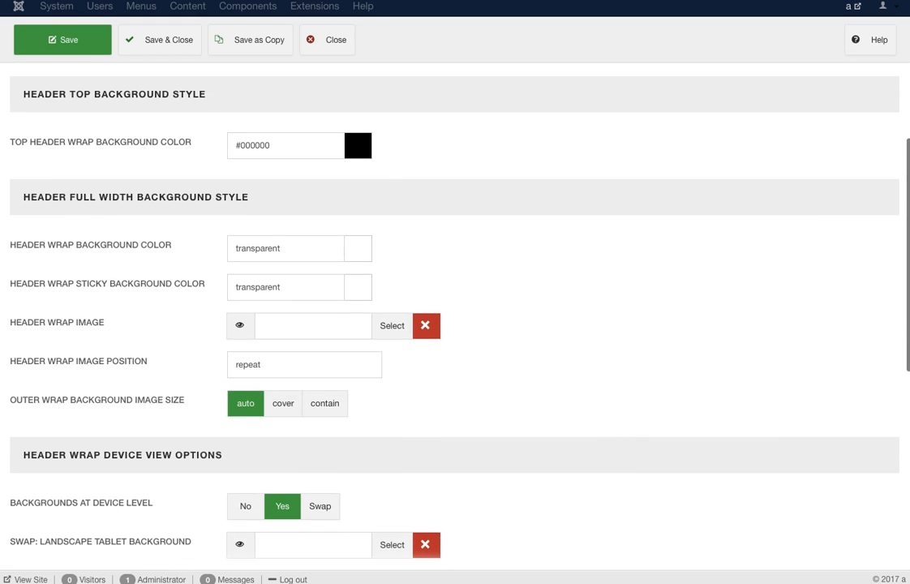
pyautogui.scroll(-2, 455, 324)
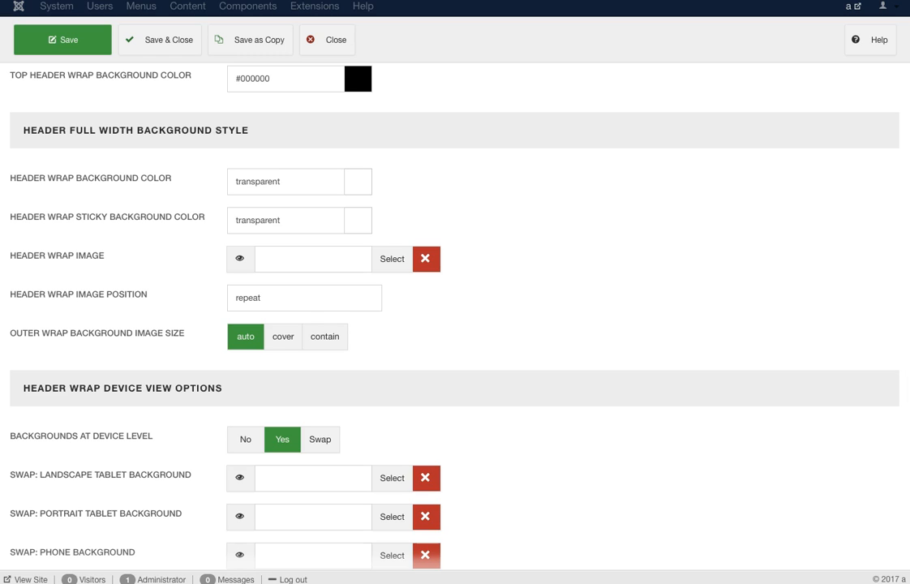
# Examine the header's fixed width background style and its device view options, comparing them with the full-width header wrap settings
pyautogui.scroll(-10, 454, 325)
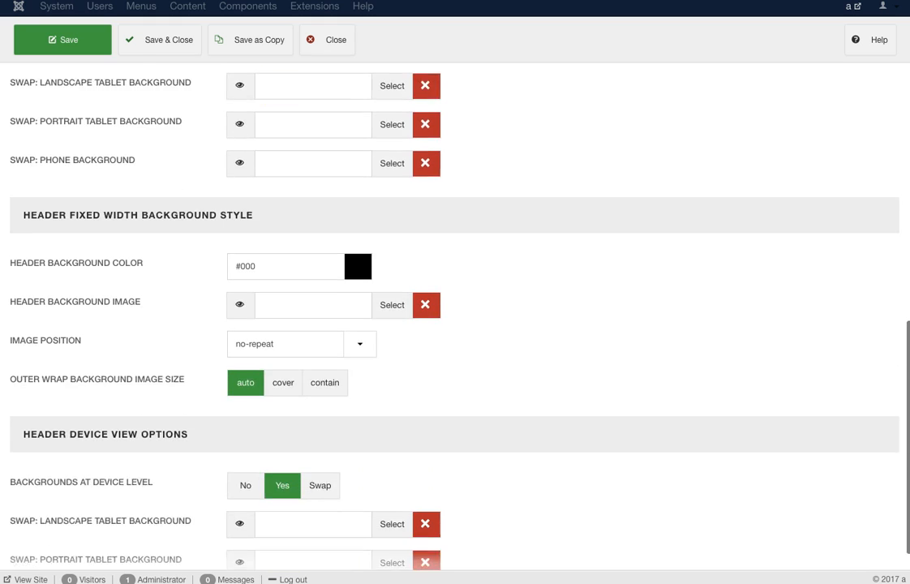
pyautogui.scroll(-2, 454, 324)
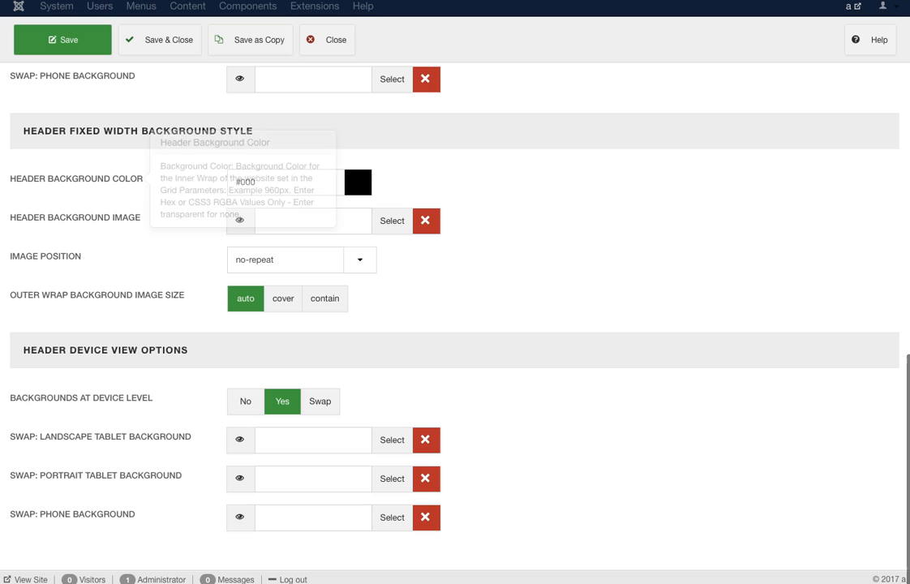
pyautogui.scroll(10, 454, 324)
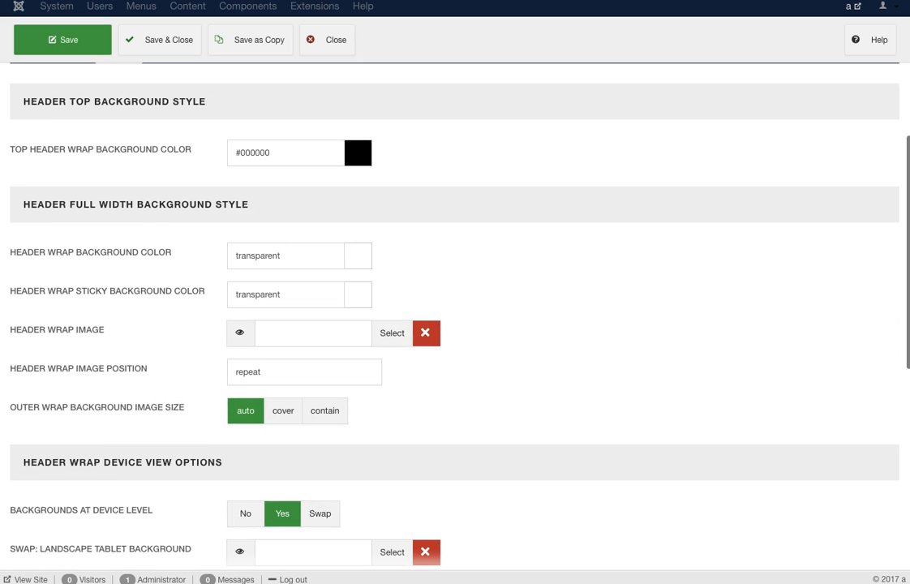
pyautogui.scroll(-2, 455, 325)
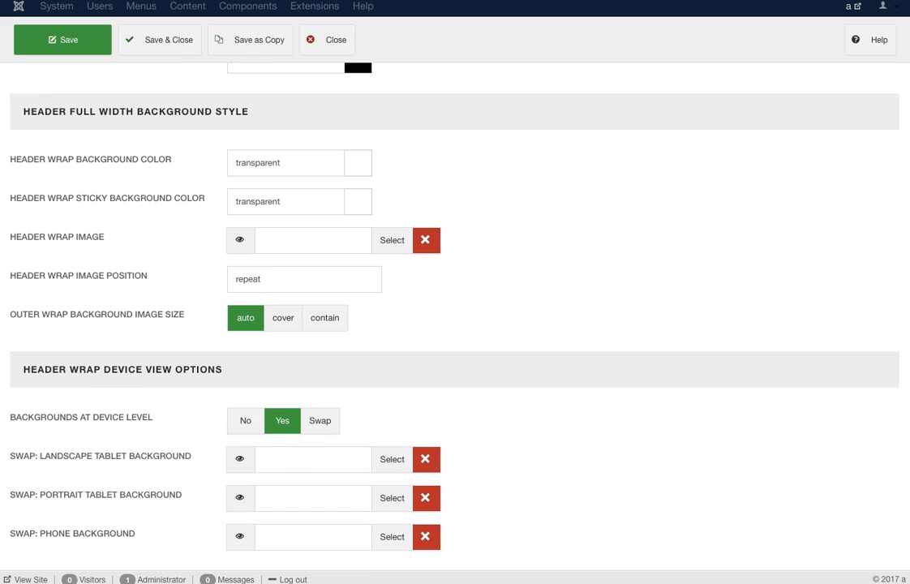
pyautogui.scroll(-6, 454, 324)
pyautogui.scroll(-3, 454, 324)
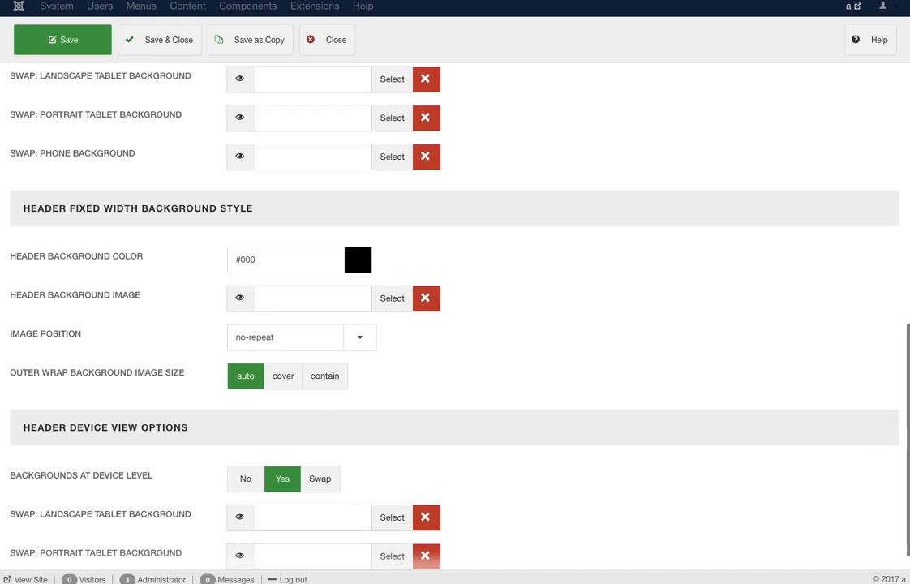
pyautogui.scroll(-2, 454, 325)
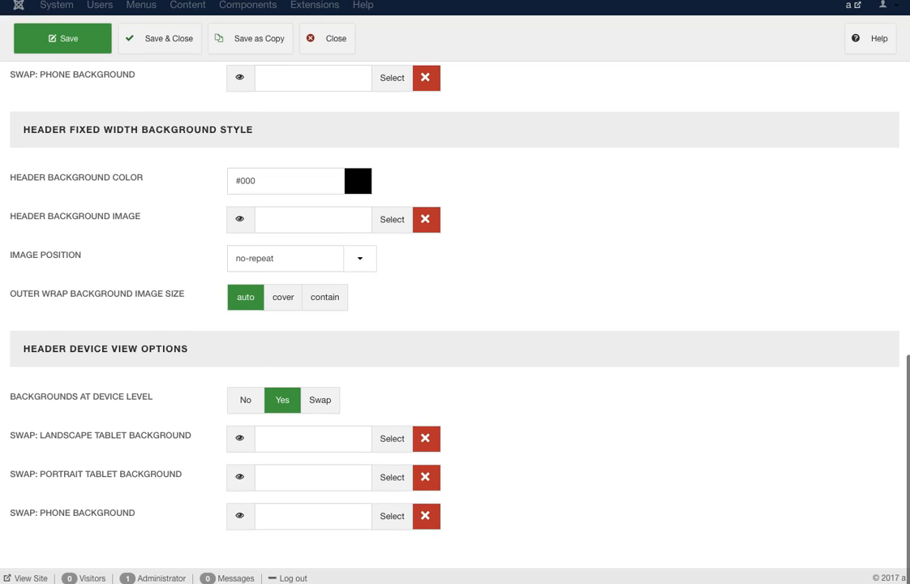
pyautogui.scroll(2, 455, 325)
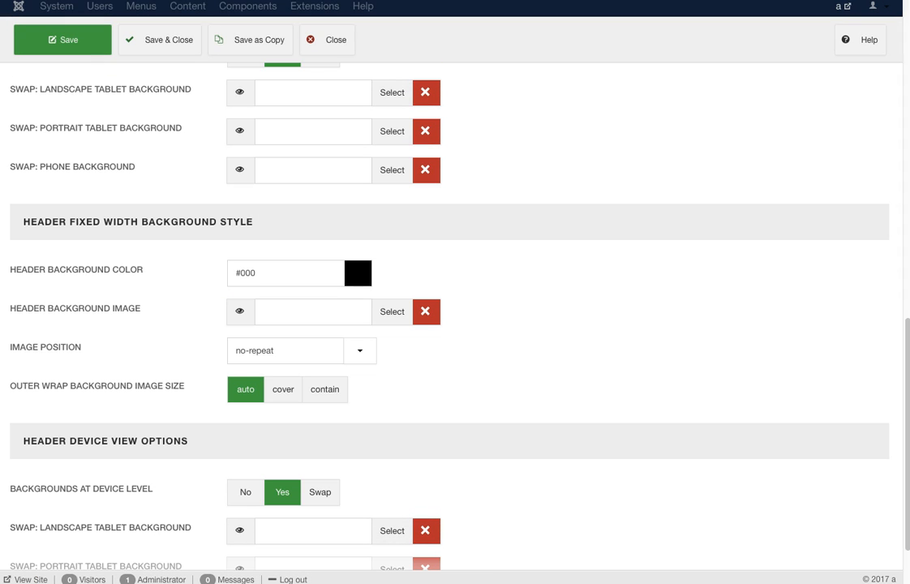
# Open Style 1's logo settings, examine the image, padding and position options, and highlight the whole logo text
pyautogui.scroll(10, 454, 324)
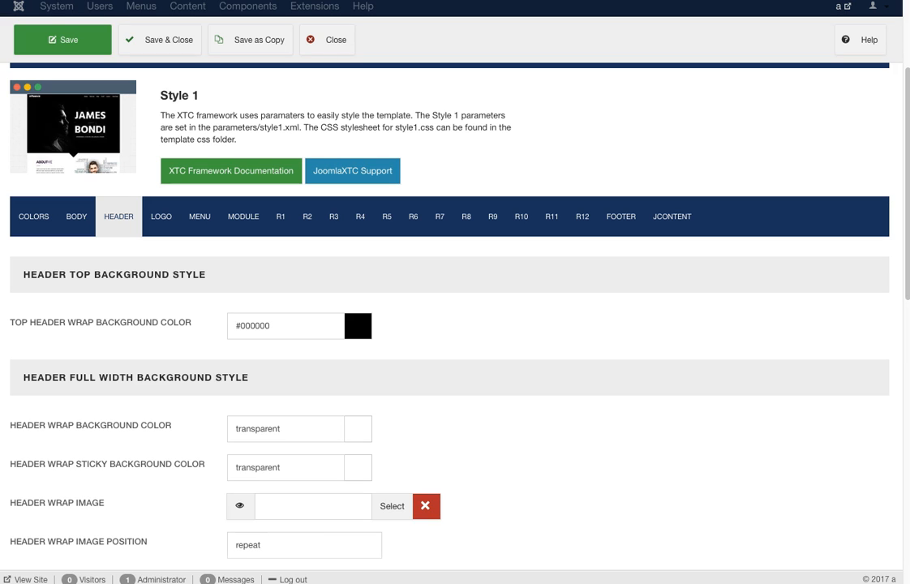
pyautogui.click(161, 217)
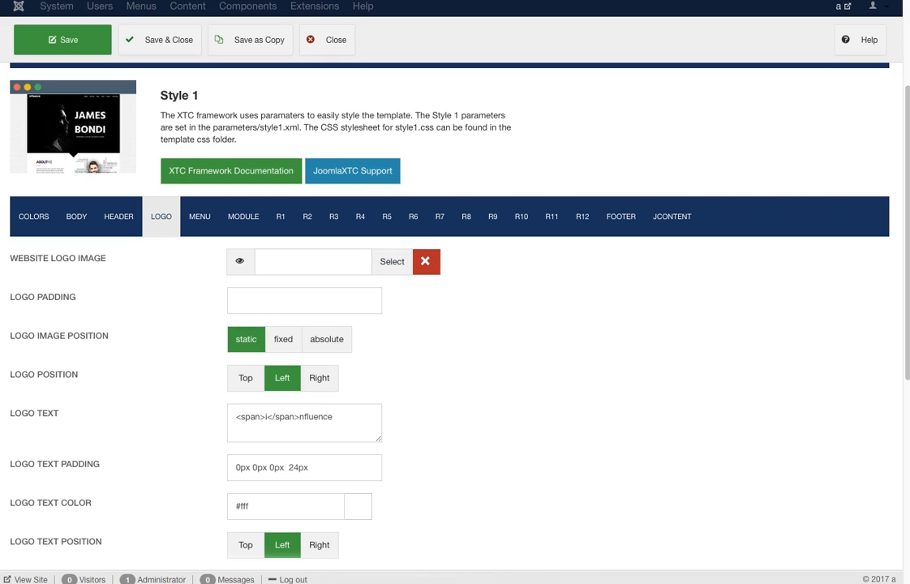
pyautogui.scroll(-1, 455, 316)
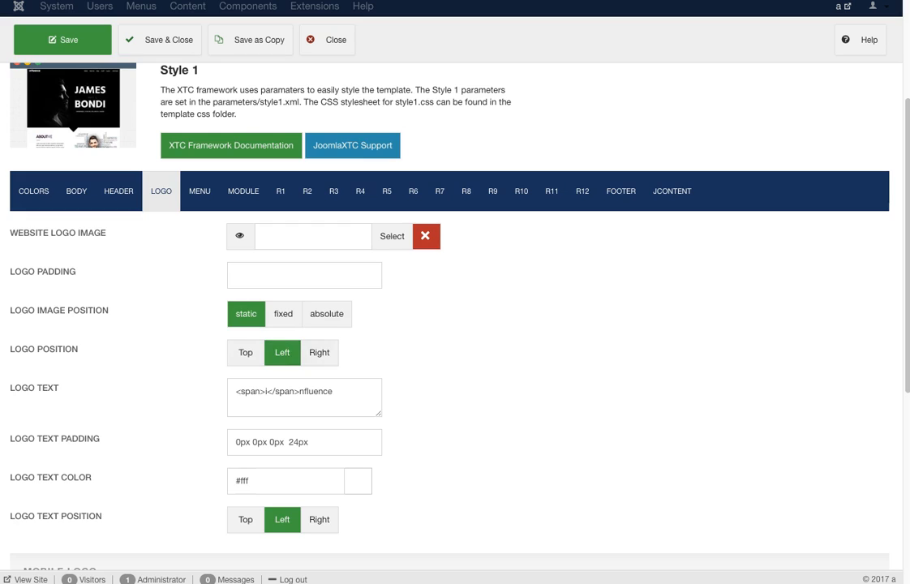
pyautogui.scroll(-4, 455, 317)
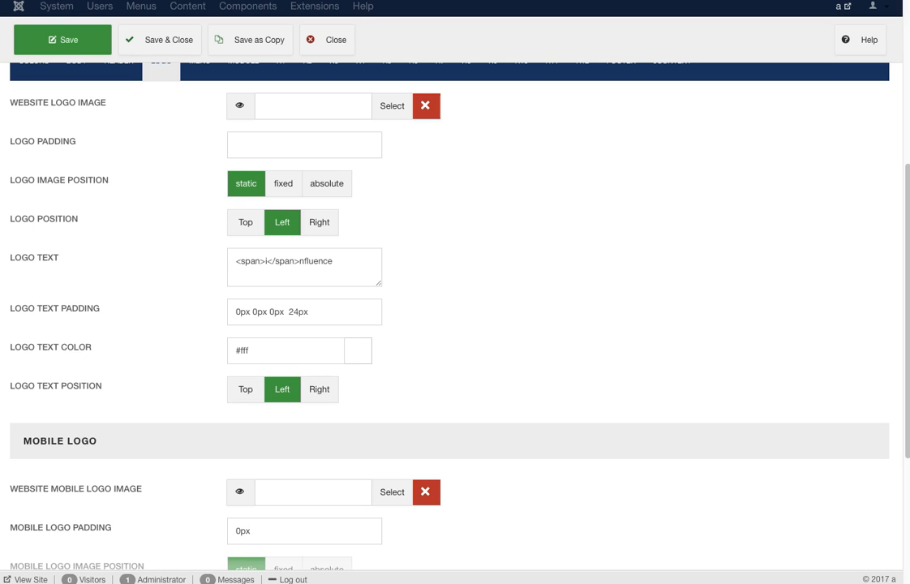
pyautogui.click(334, 262)
pyautogui.moveTo(334, 261); pyautogui.dragTo(235, 261)
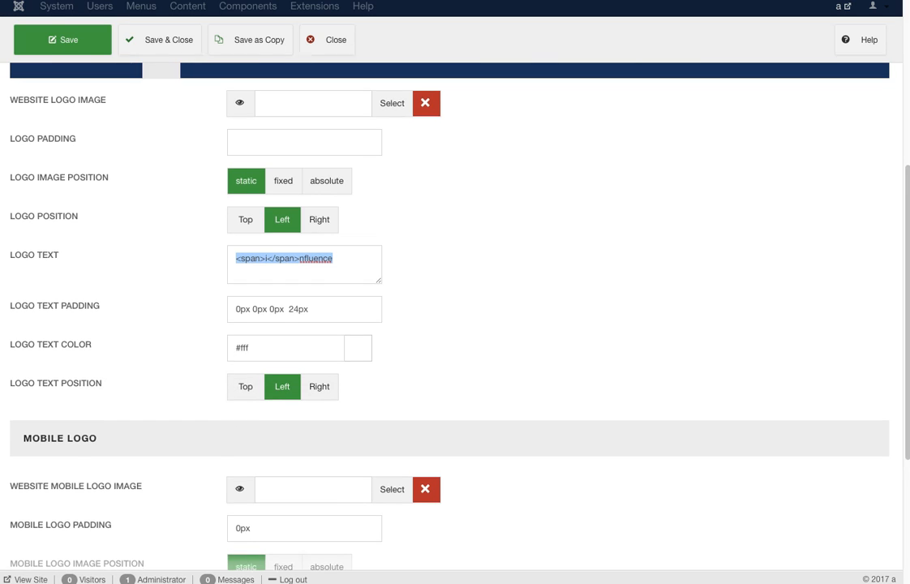
# Examine the mobile logo's image, padding, position and text options, comparing them with the main logo settings
pyautogui.scroll(-3, 454, 316)
pyautogui.scroll(-2, 454, 316)
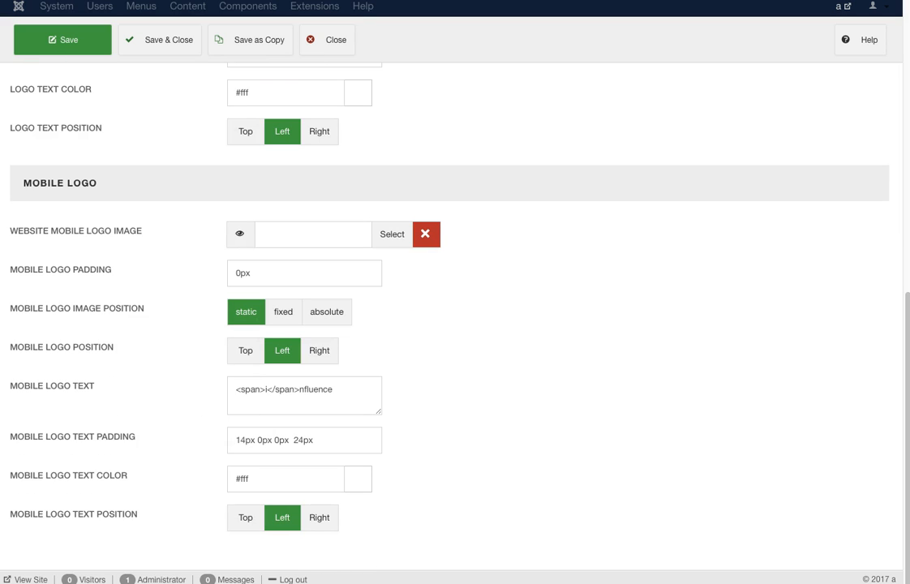
pyautogui.scroll(3, 454, 316)
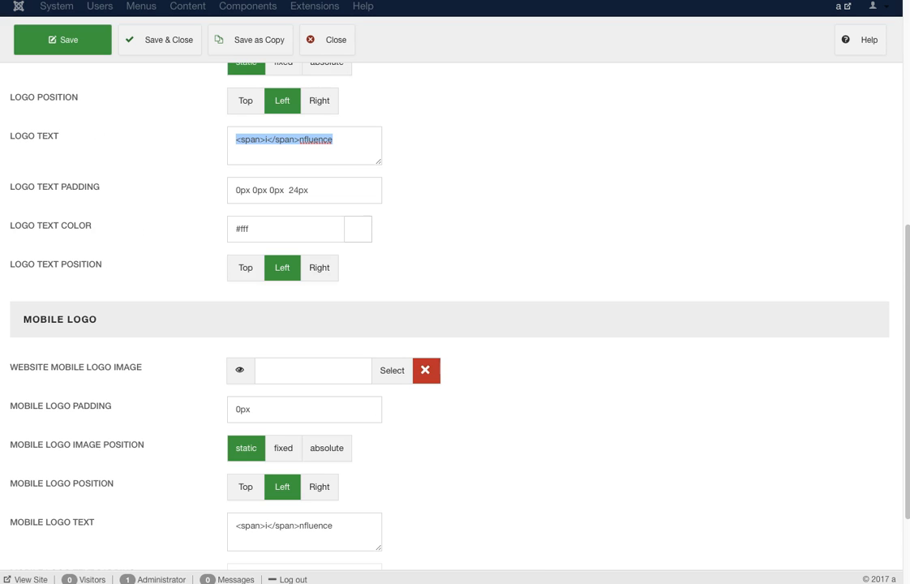
pyautogui.scroll(-3, 455, 316)
pyautogui.scroll(2, 454, 317)
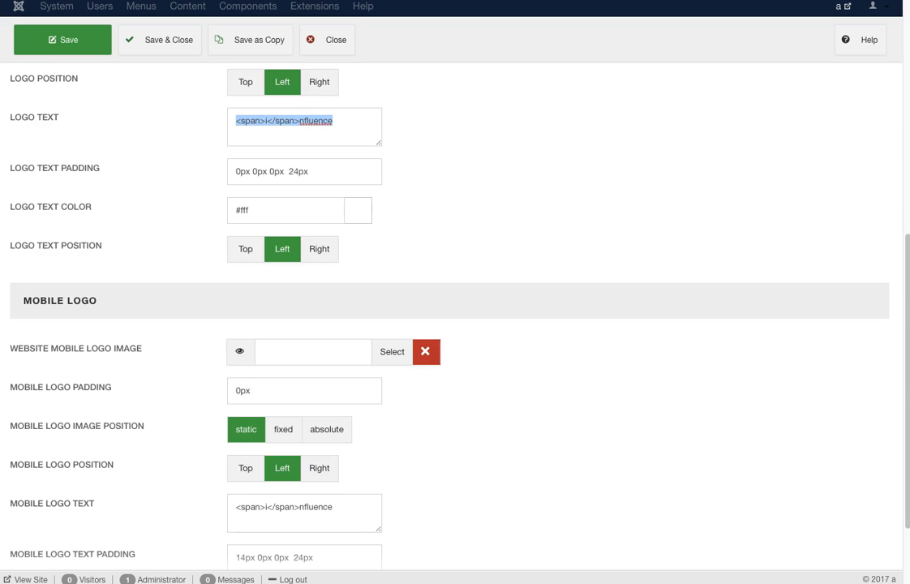
pyautogui.scroll(-3, 454, 316)
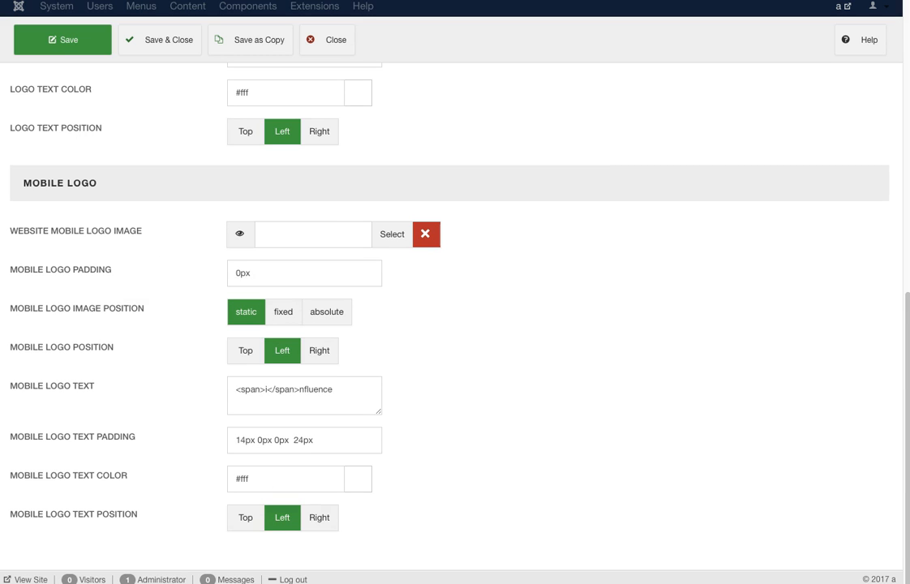
# Open Style 1's menu settings and examine the main menu background, text color, parent icon and border options
pyautogui.scroll(14, 454, 316)
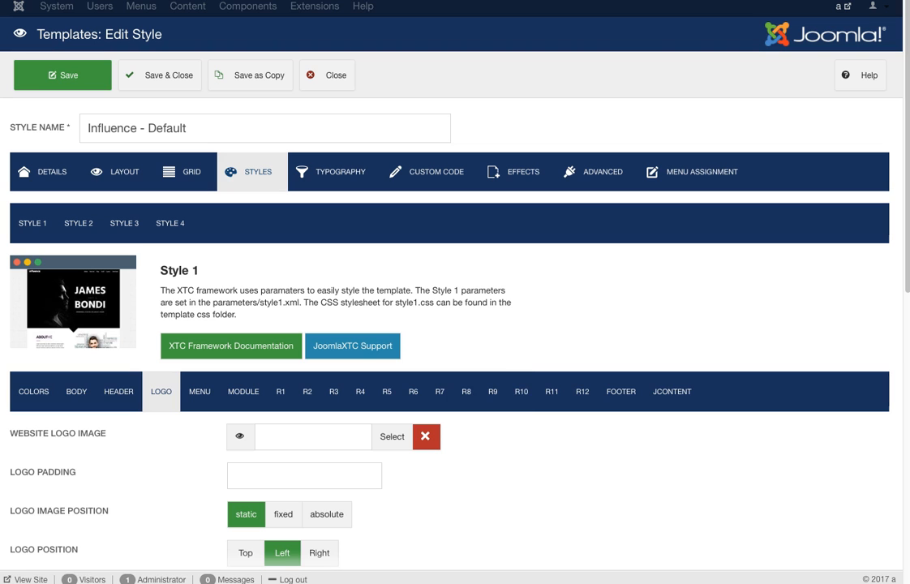
pyautogui.click(200, 392)
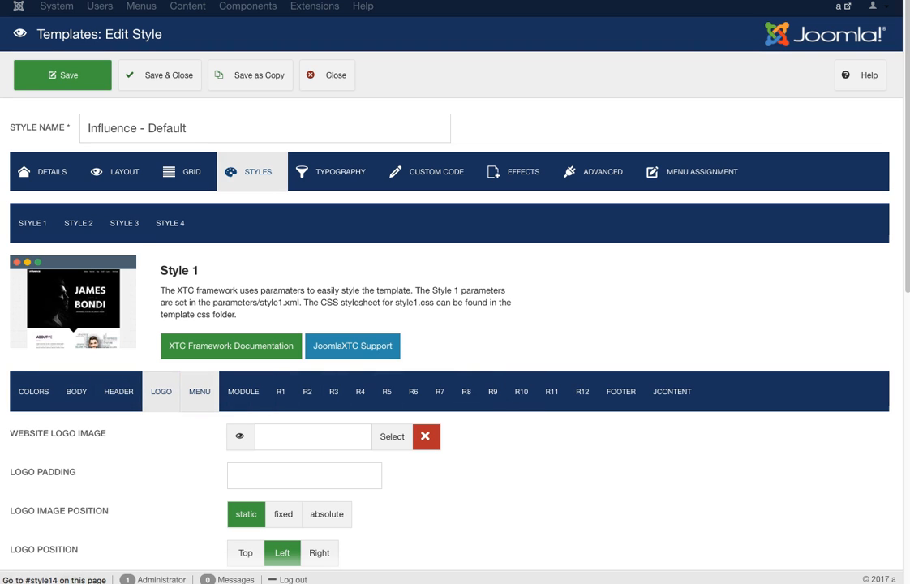
pyautogui.scroll(-7, 455, 325)
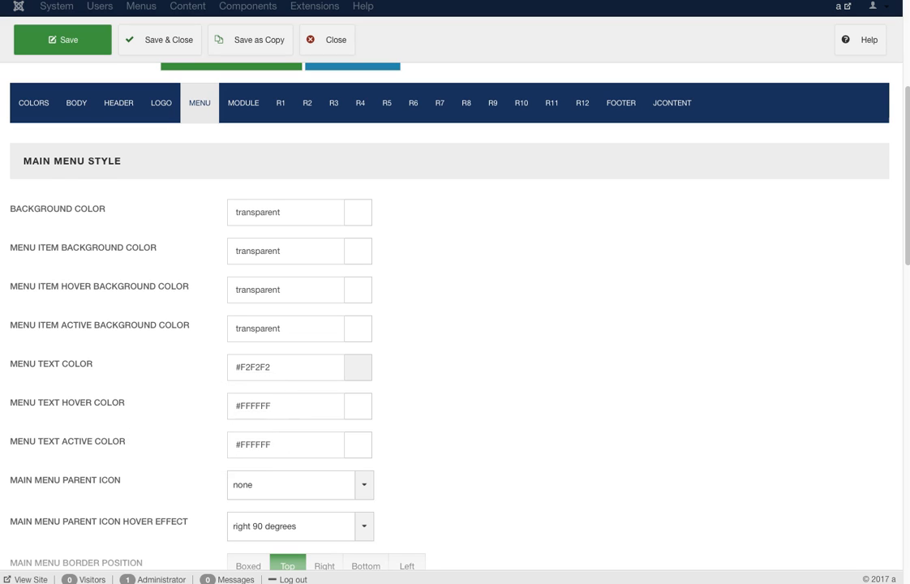
pyautogui.scroll(-4, 455, 325)
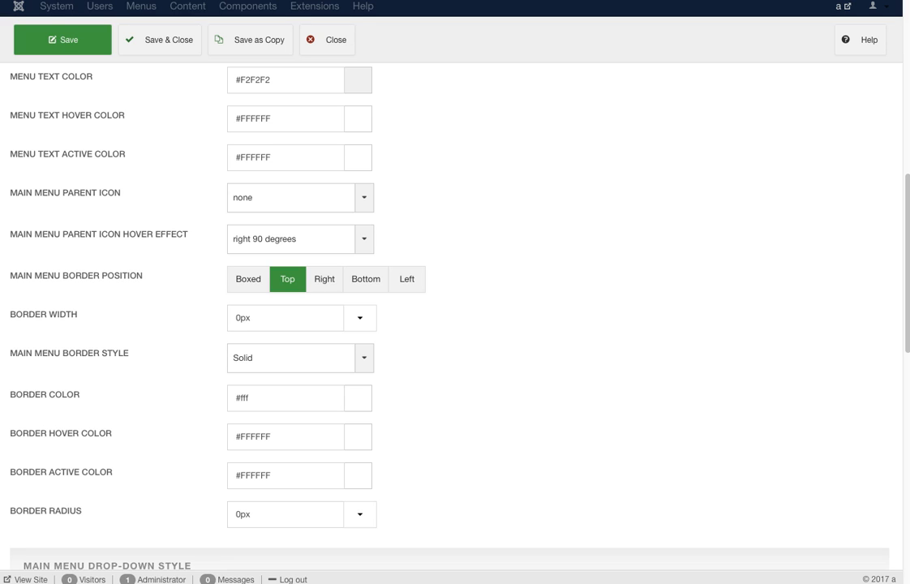
# Review the available choices for the main menu parent icon and its hover effect
pyautogui.click(300, 198)
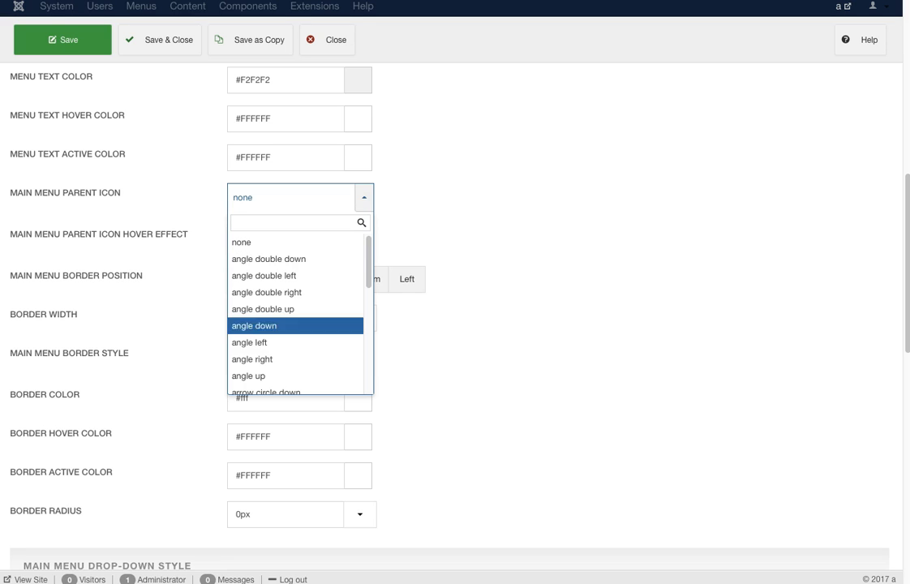
pyautogui.scroll(1, 280, 283)
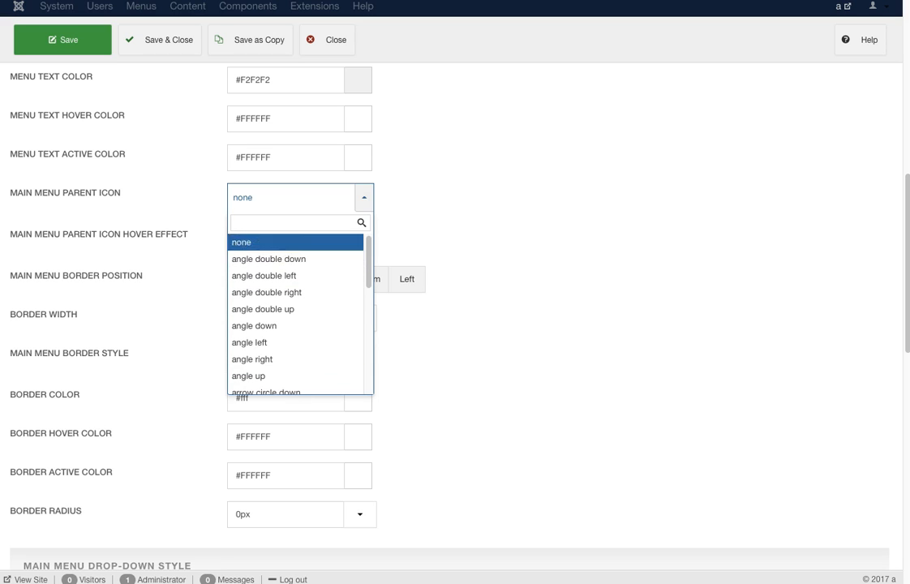
pyautogui.scroll(-5, 296, 312)
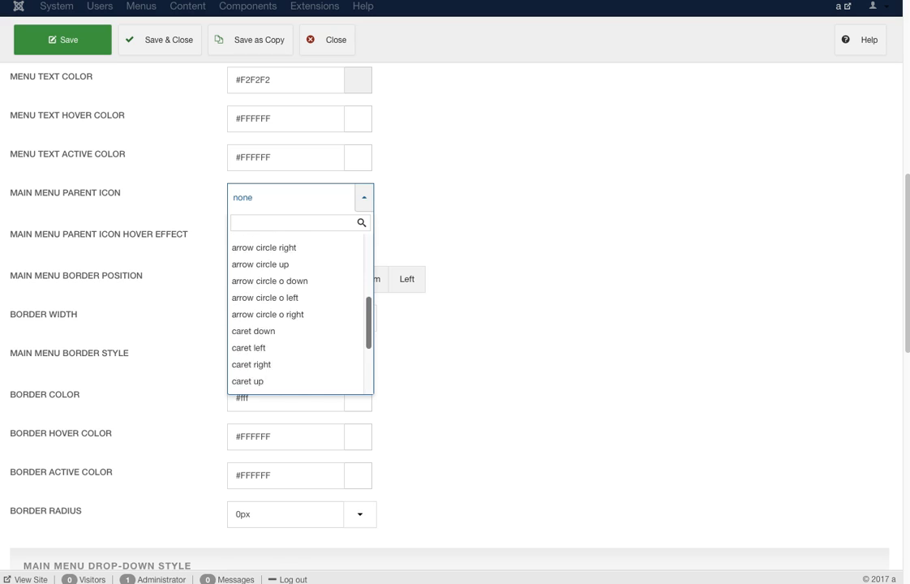
pyautogui.moveTo(368, 323); pyautogui.dragTo(368, 261)
pyautogui.click(454, 219)
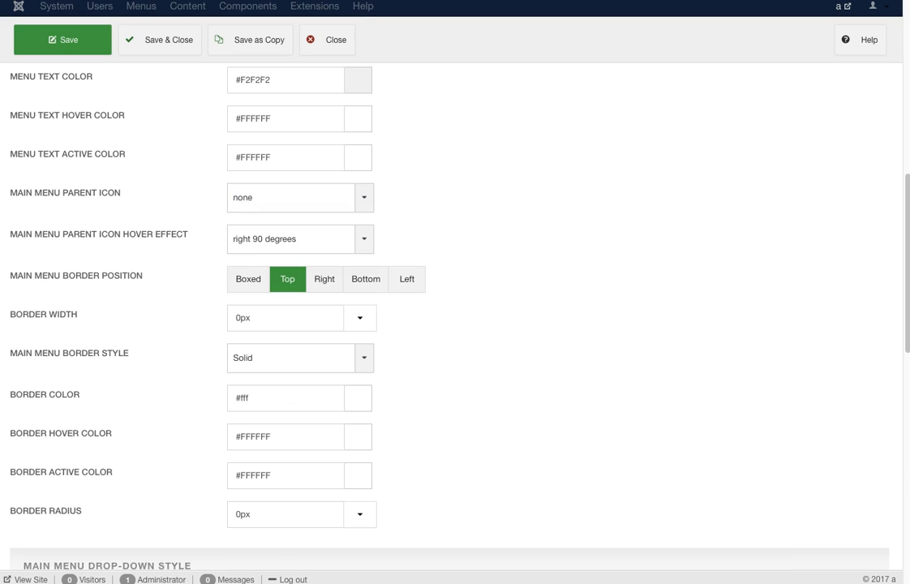
pyautogui.click(349, 240)
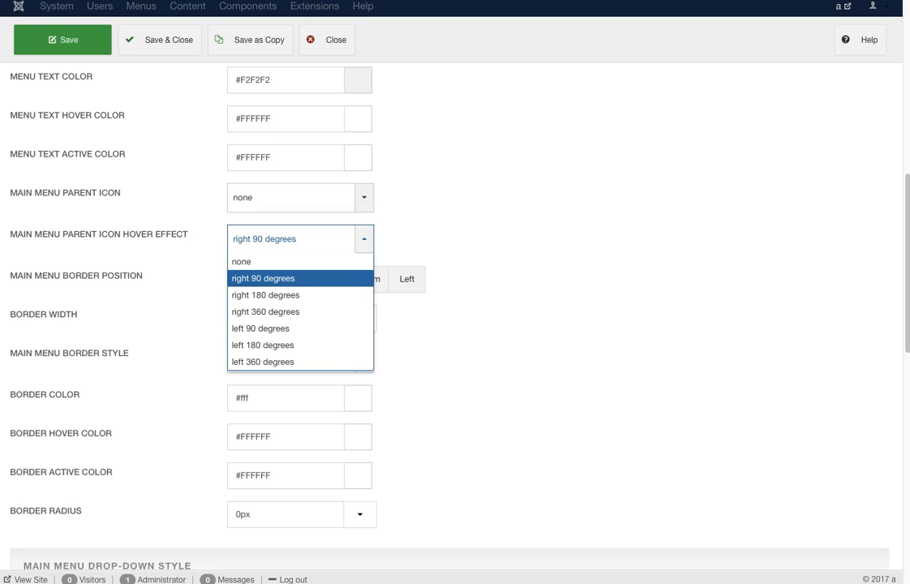
pyautogui.click(454, 235)
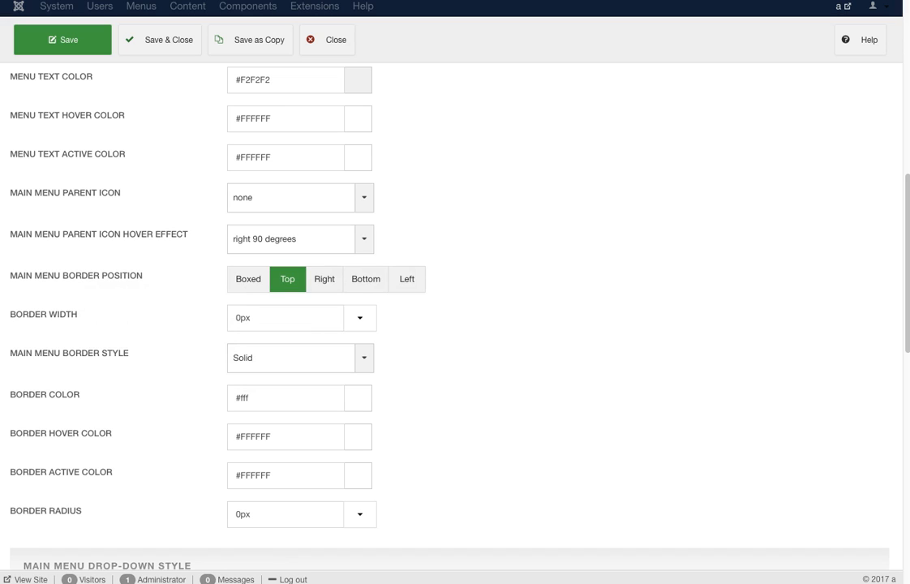
# Review the main menu border style choices and examine the border color and border radius options
pyautogui.scroll(-5, 454, 316)
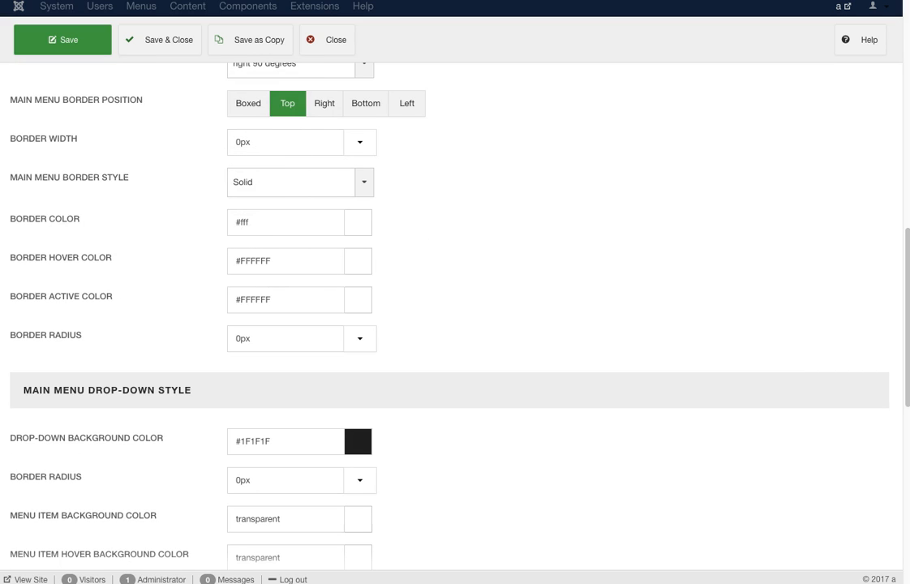
pyautogui.click(324, 183)
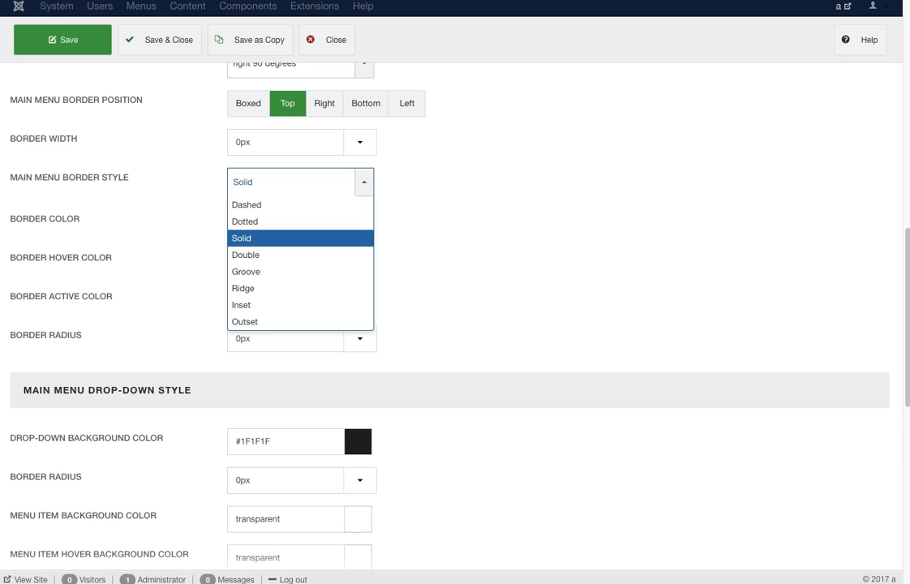
pyautogui.click(454, 212)
pyautogui.moveTo(48, 219)
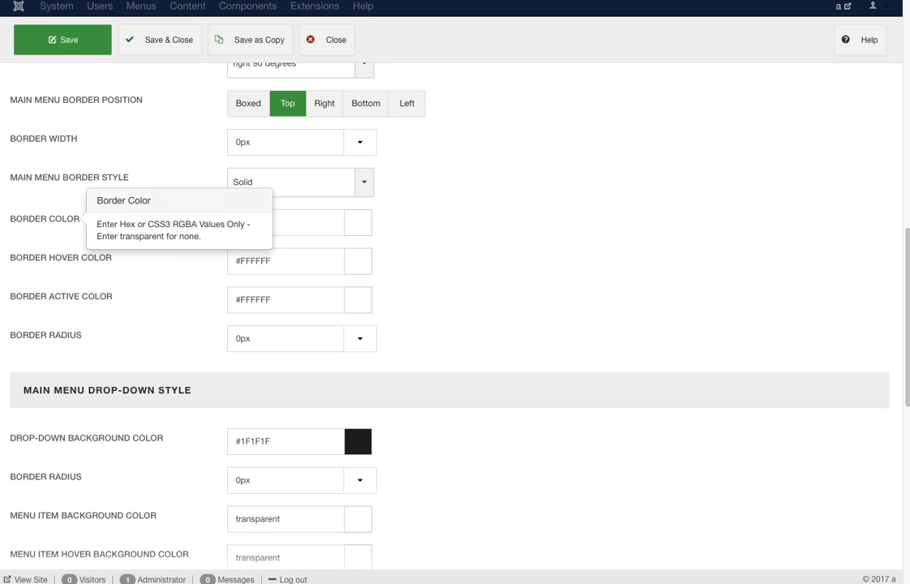
pyautogui.moveTo(45, 335)
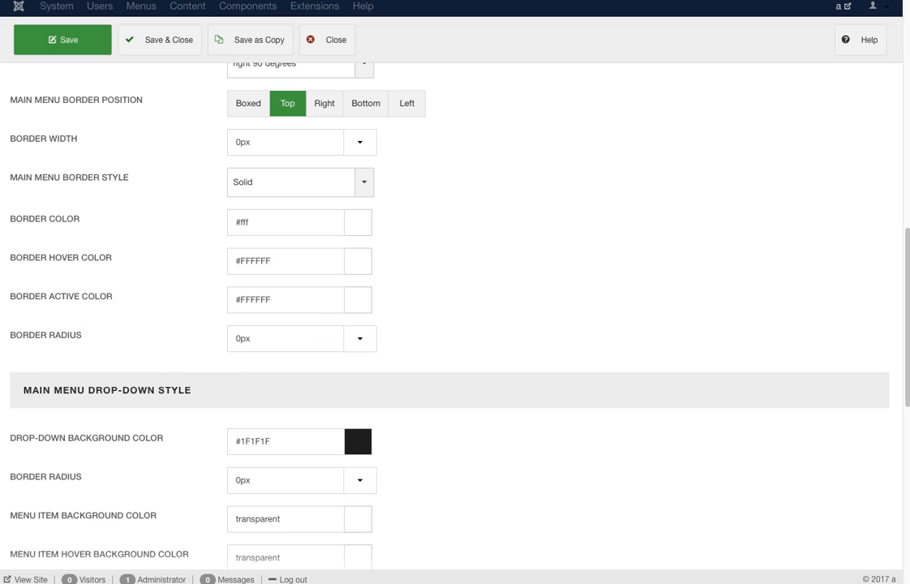
# Examine the main menu drop-down style options, from background and text colors to parent icon and border settings
pyautogui.scroll(-5, 454, 316)
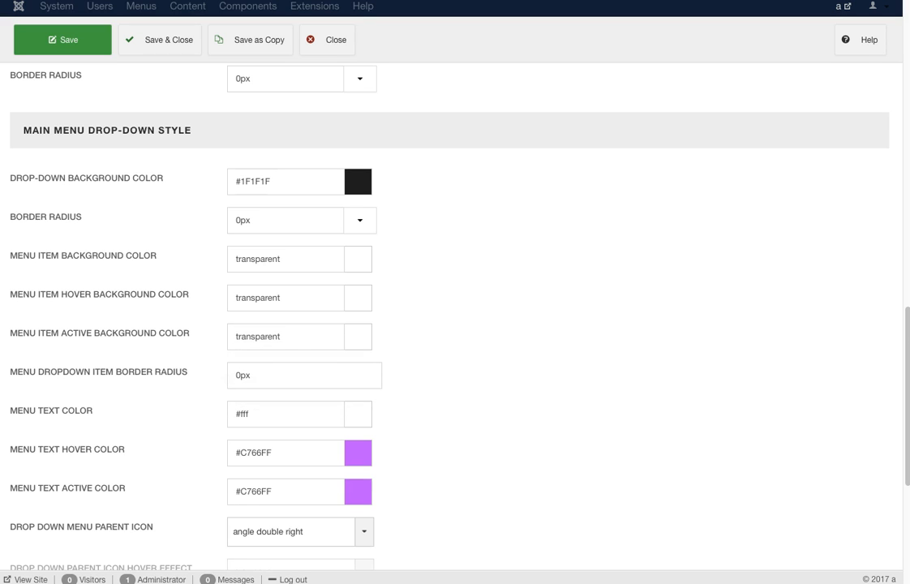
pyautogui.scroll(-3, 454, 316)
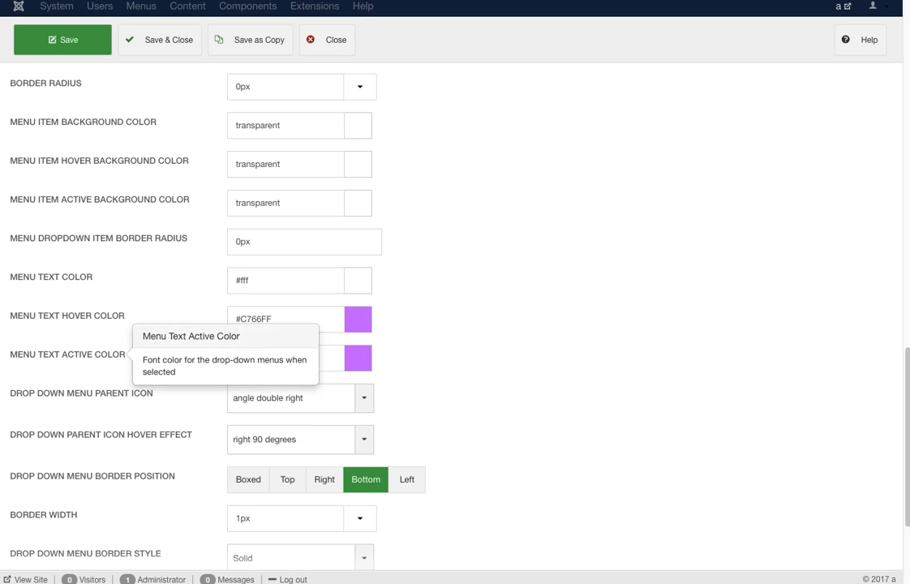
pyautogui.scroll(-1, 403, 316)
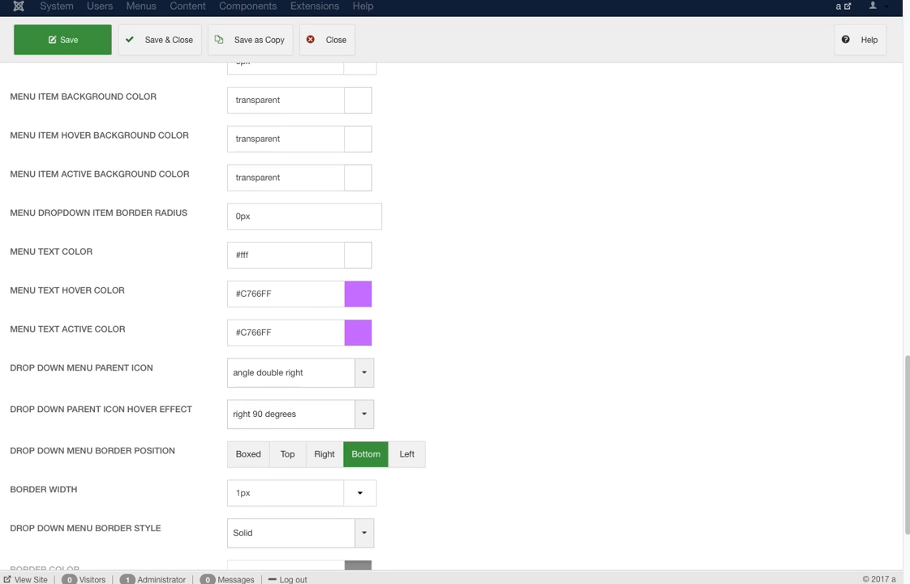
pyautogui.scroll(-5, 454, 317)
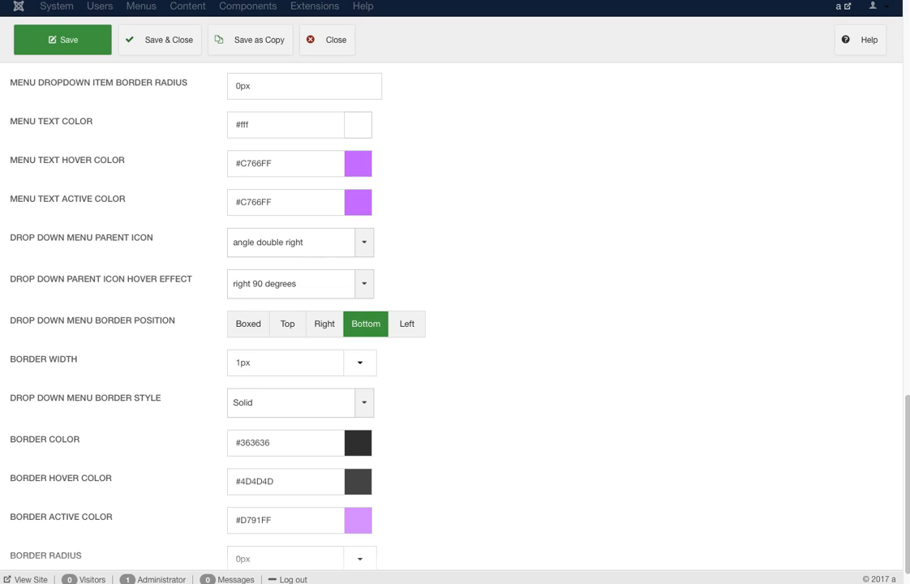
pyautogui.scroll(-1, 454, 308)
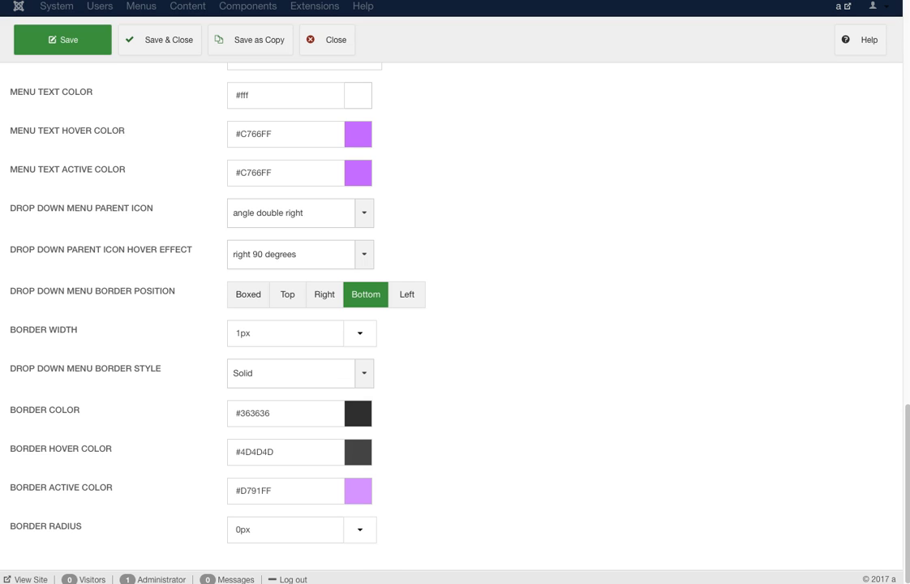
# Open Style 1's module settings and examine the wrap, title and word color options and the border radius
pyautogui.scroll(15, 455, 316)
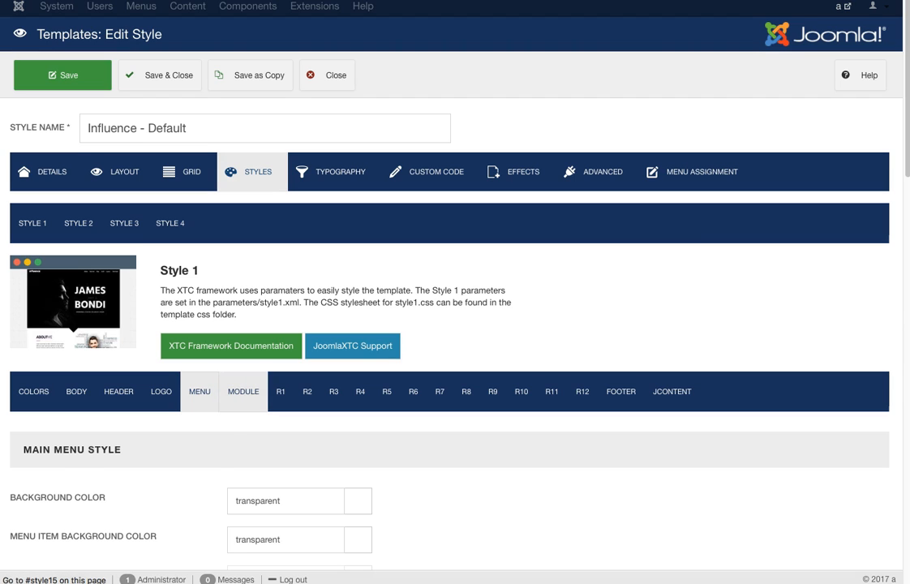
pyautogui.click(244, 391)
pyautogui.scroll(-2, 454, 324)
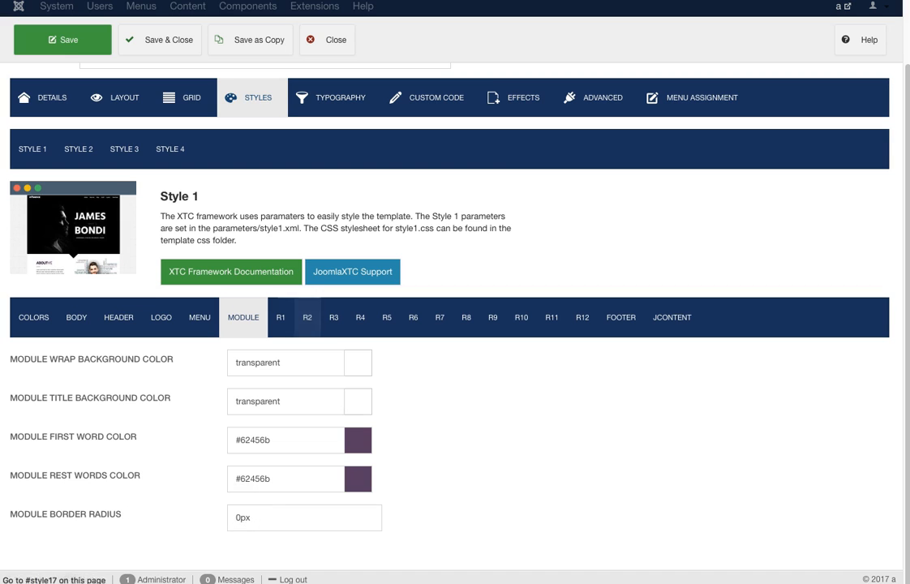
# Open Style 1's R1 settings and examine Region 1's full width background and wrap device view options
pyautogui.click(280, 317)
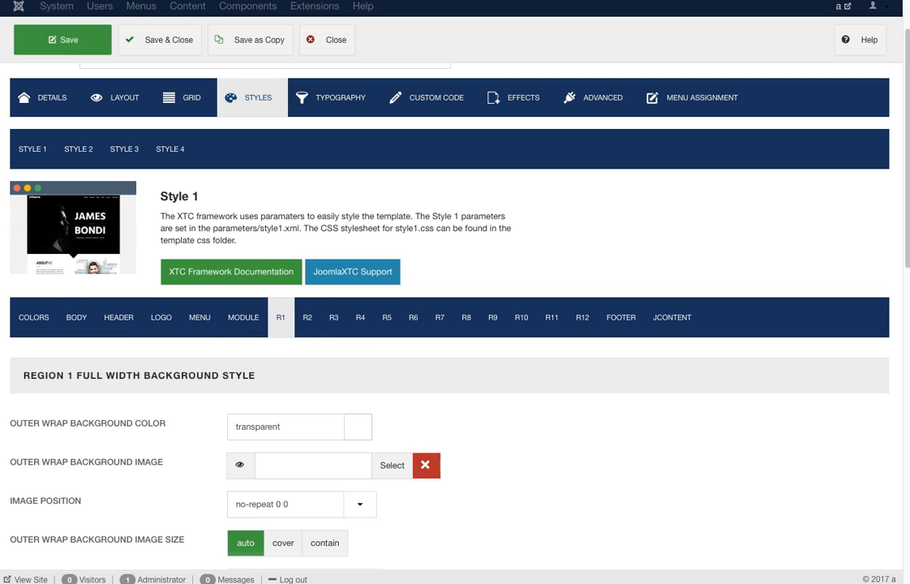
pyautogui.scroll(-3, 454, 324)
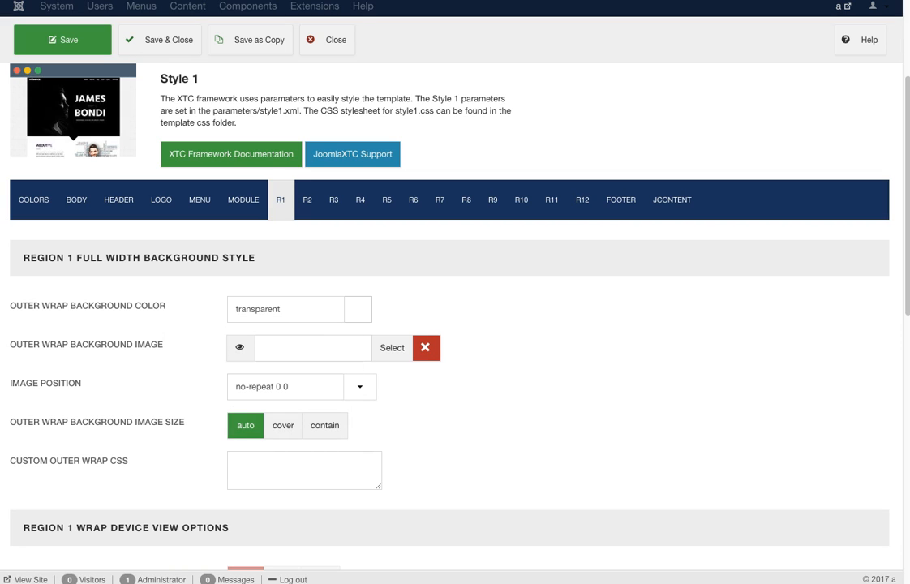
pyautogui.scroll(-3, 454, 325)
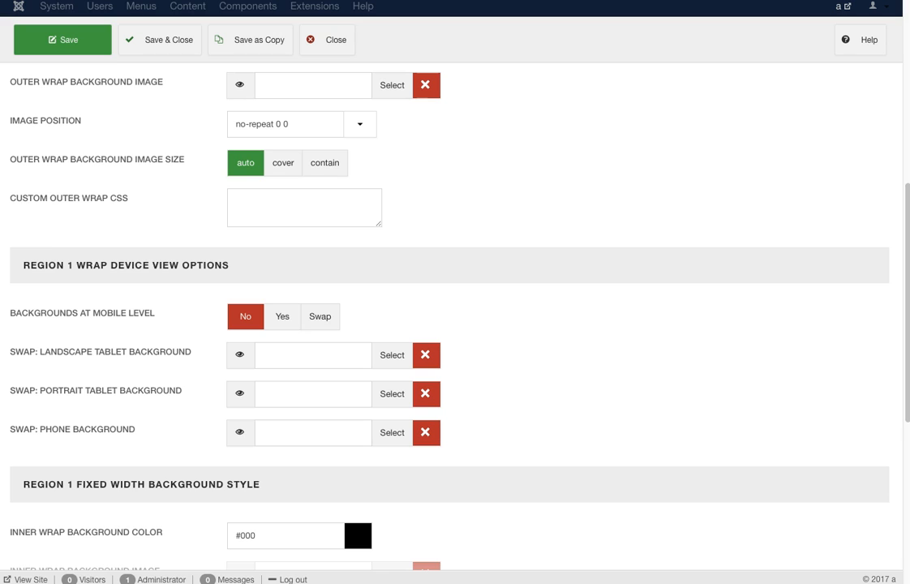
pyautogui.scroll(-1, 454, 324)
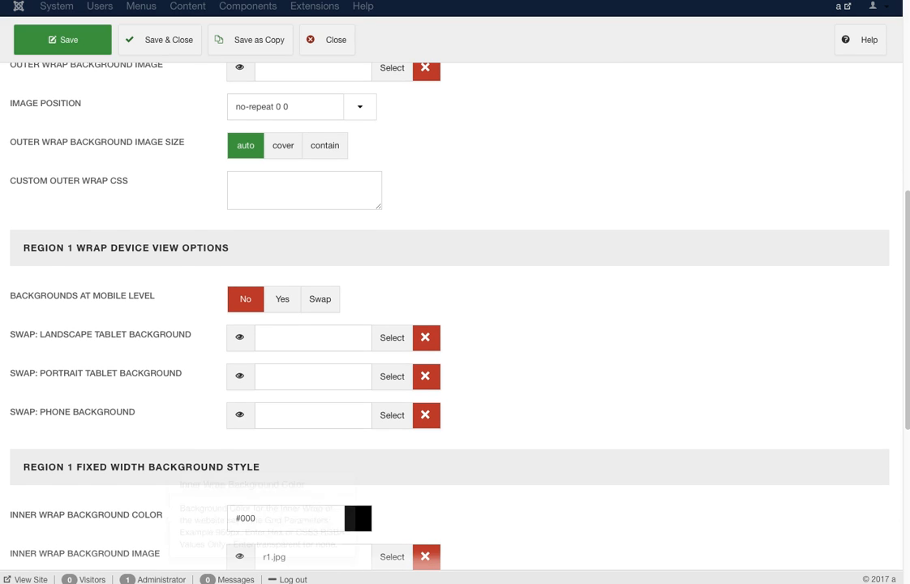
pyautogui.scroll(-3, 455, 325)
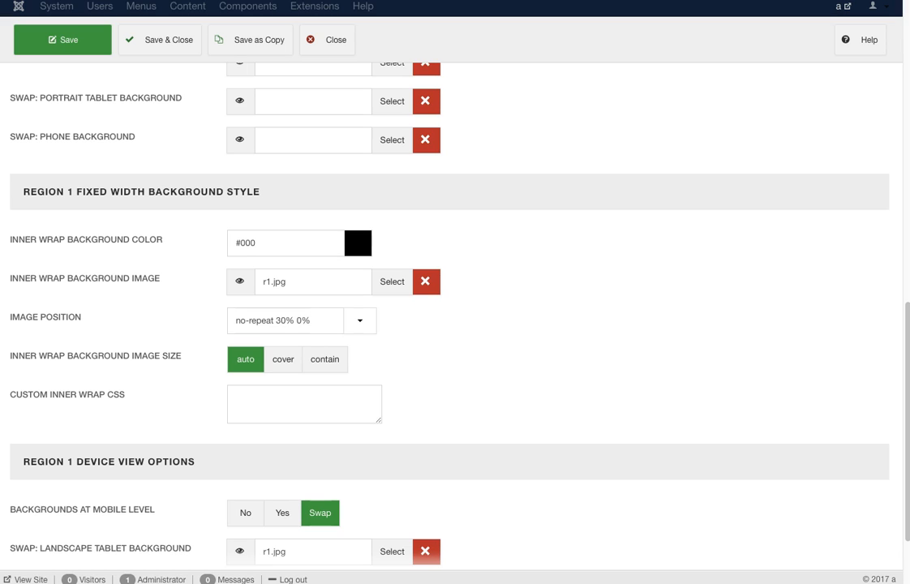
# Browse the background images available for Region 1's inner wrap, preview the dark portrait image, and close the image browser
pyautogui.click(392, 281)
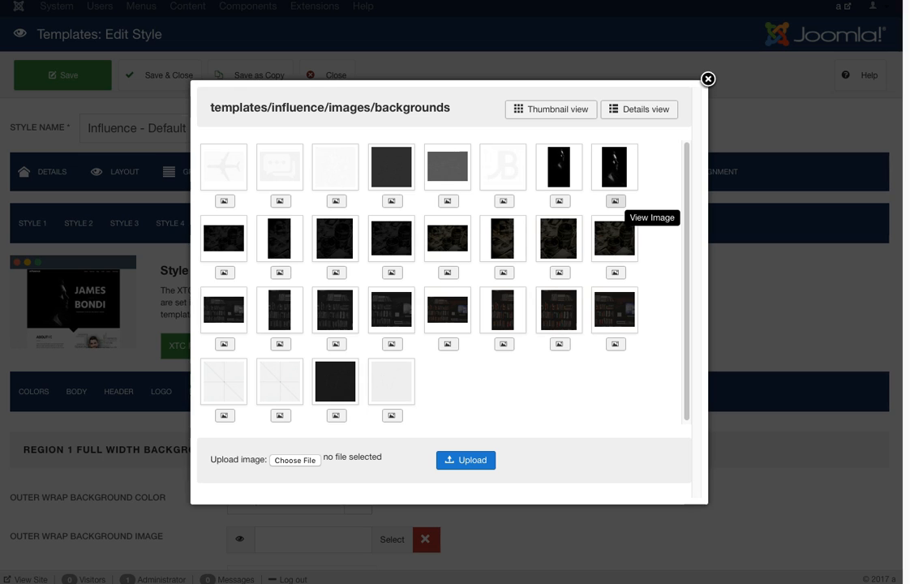
pyautogui.click(615, 200)
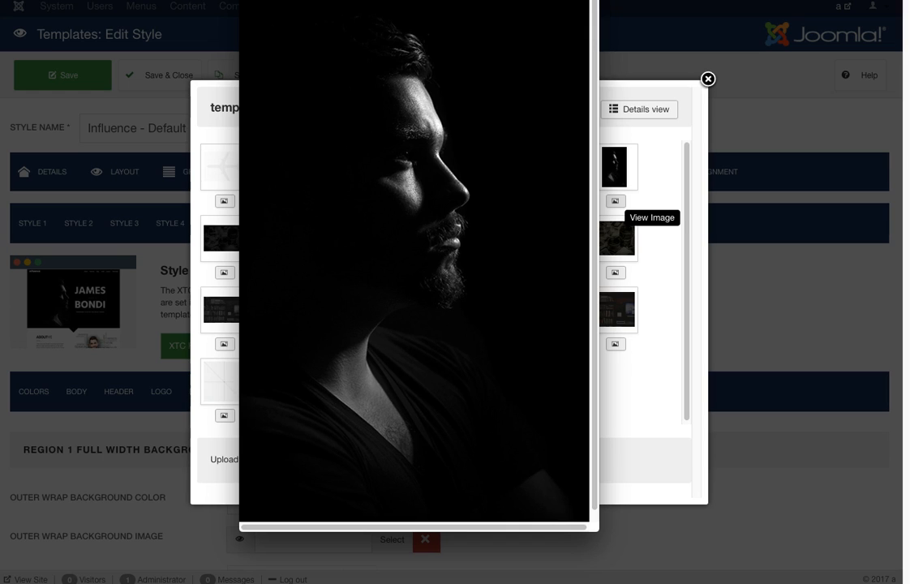
pyautogui.press('super+w')
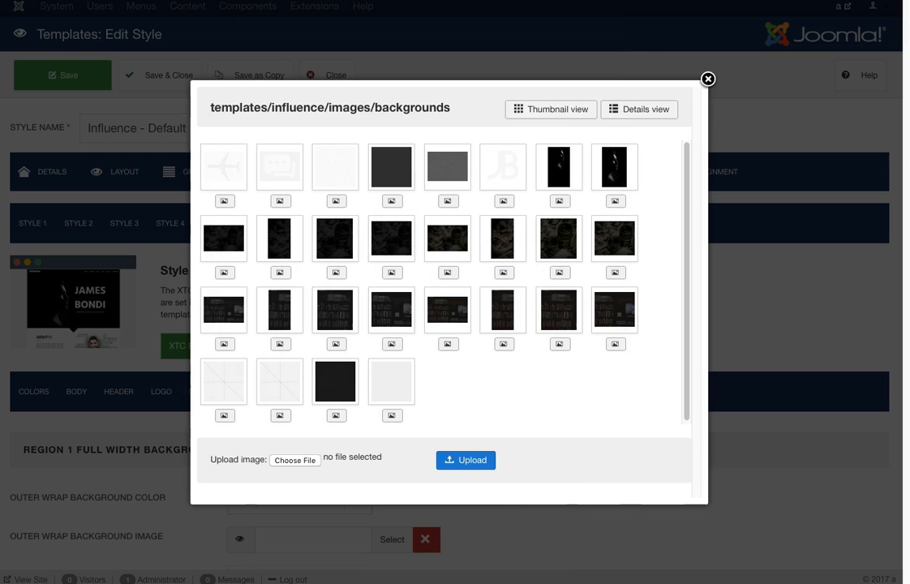
pyautogui.click(708, 78)
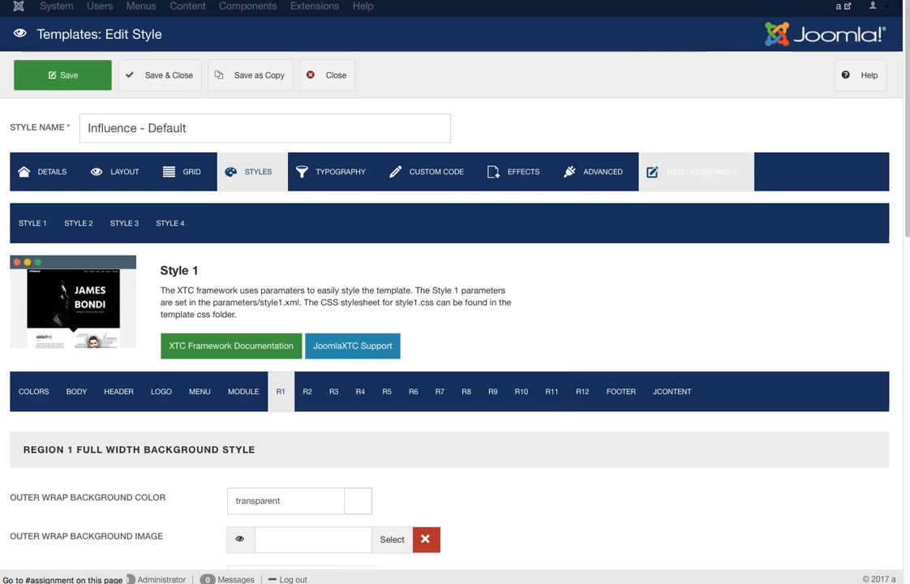
# Examine Region 1's fixed width background style and its device view options for swapping tablet and phone backgrounds
pyautogui.scroll(-8, 454, 325)
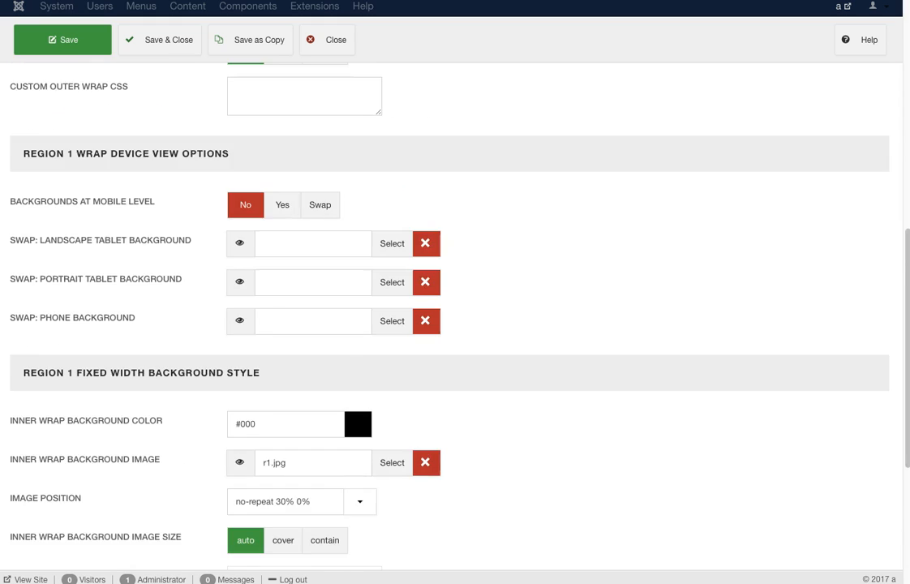
pyautogui.scroll(-1, 455, 317)
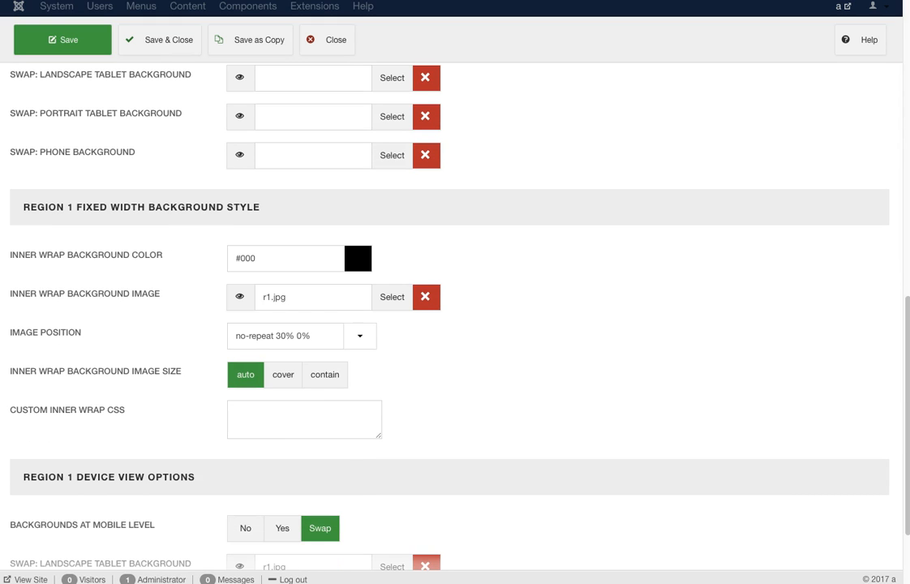
pyautogui.scroll(-3, 454, 325)
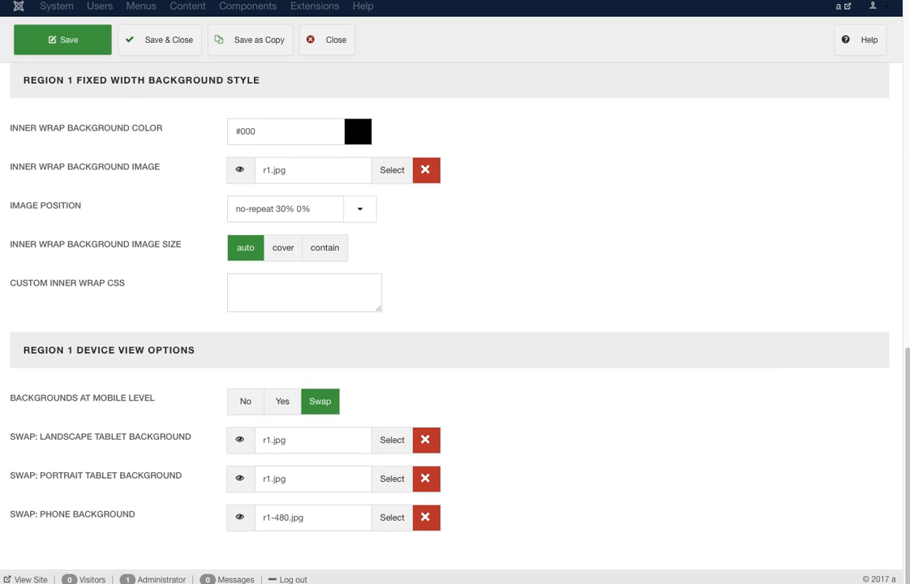
pyautogui.moveTo(138, 437)
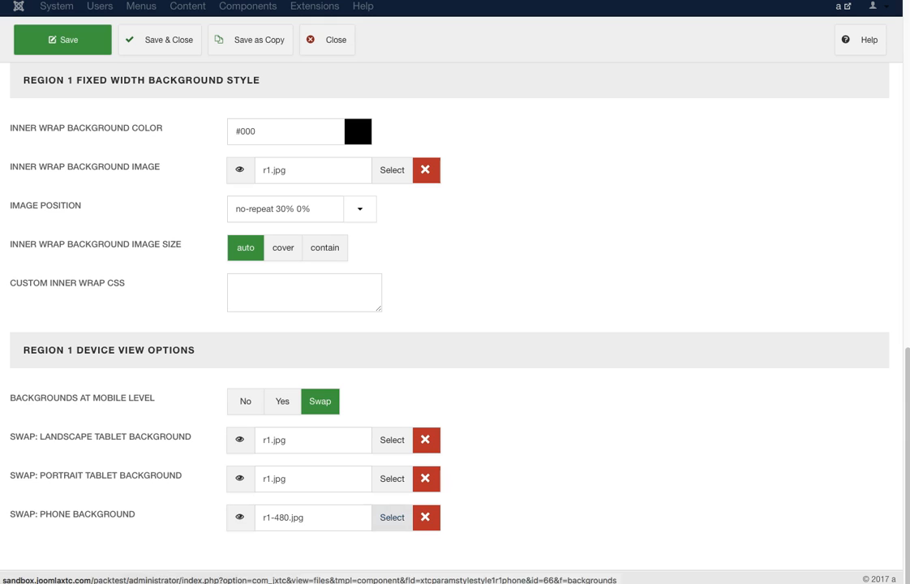
# Open Style 1's R2 settings and examine Region 2's wrap device view, fixed width background and device view options
pyautogui.scroll(1, 449, 309)
pyautogui.scroll(10, 307, 373)
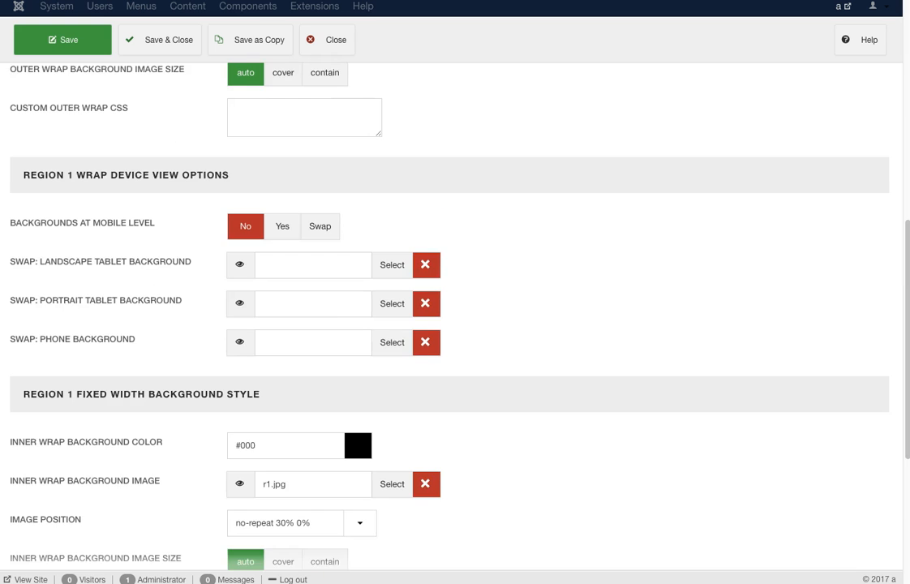
pyautogui.click(307, 373)
pyautogui.scroll(-3, 307, 373)
pyautogui.scroll(-10, 306, 373)
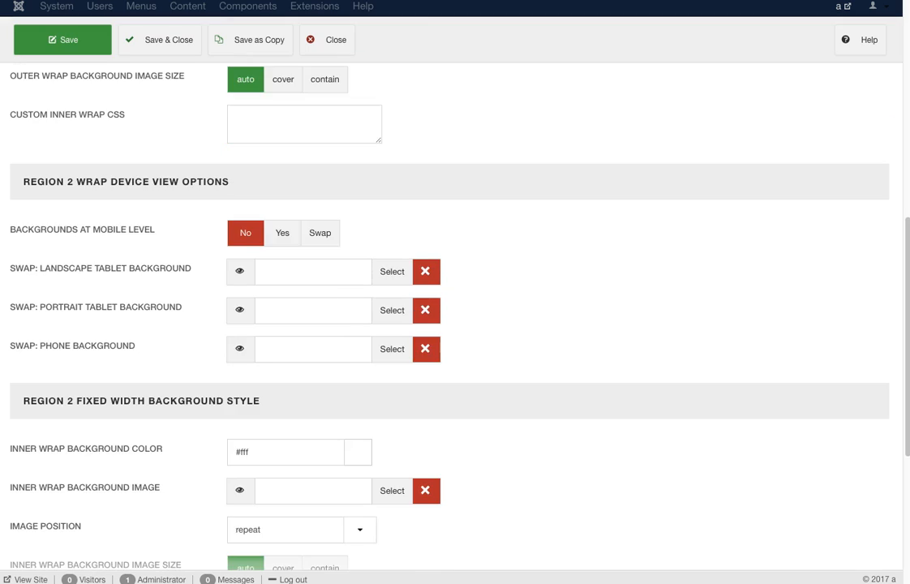
pyautogui.scroll(3, 306, 373)
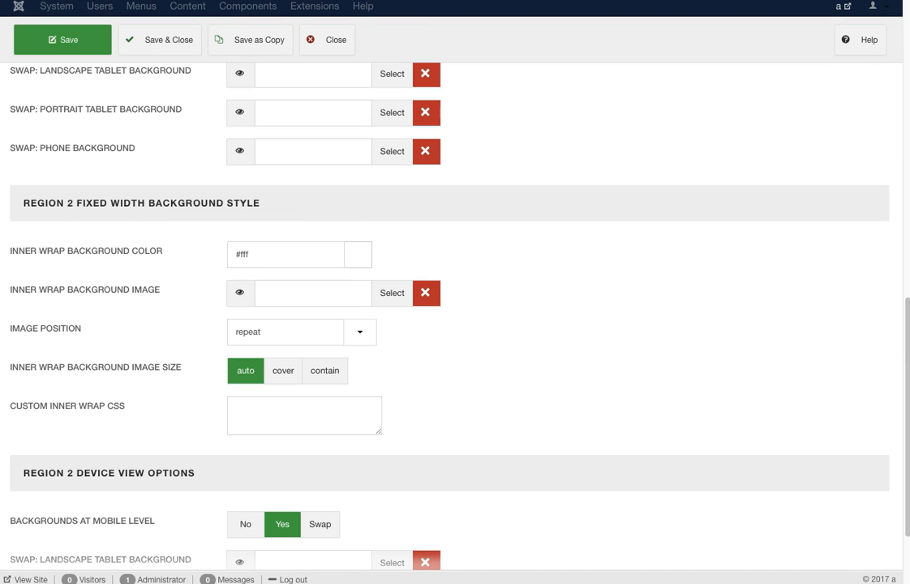
pyautogui.scroll(-3, 455, 324)
# Open Style 1's R3 settings and examine Region 3's full width, fixed width and device view options
pyautogui.scroll(14, 455, 325)
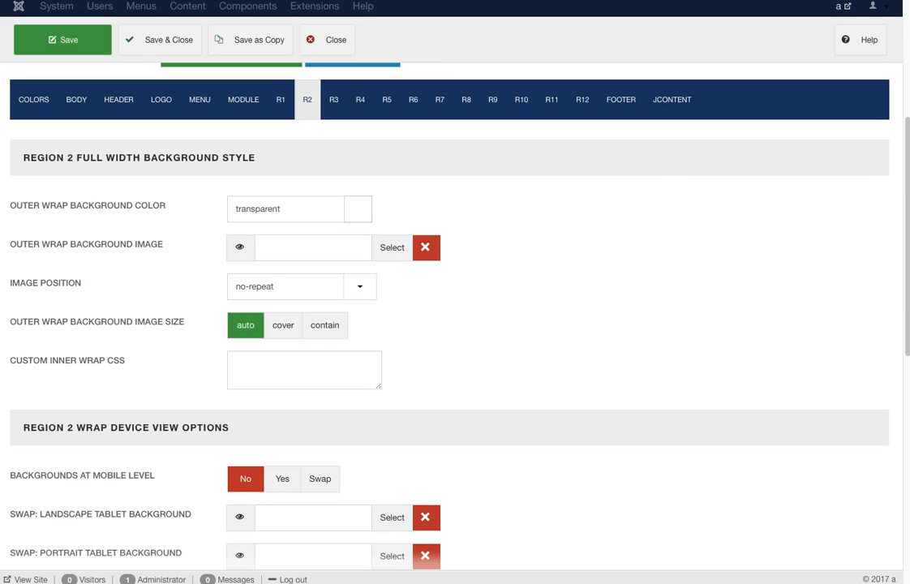
pyautogui.click(333, 99)
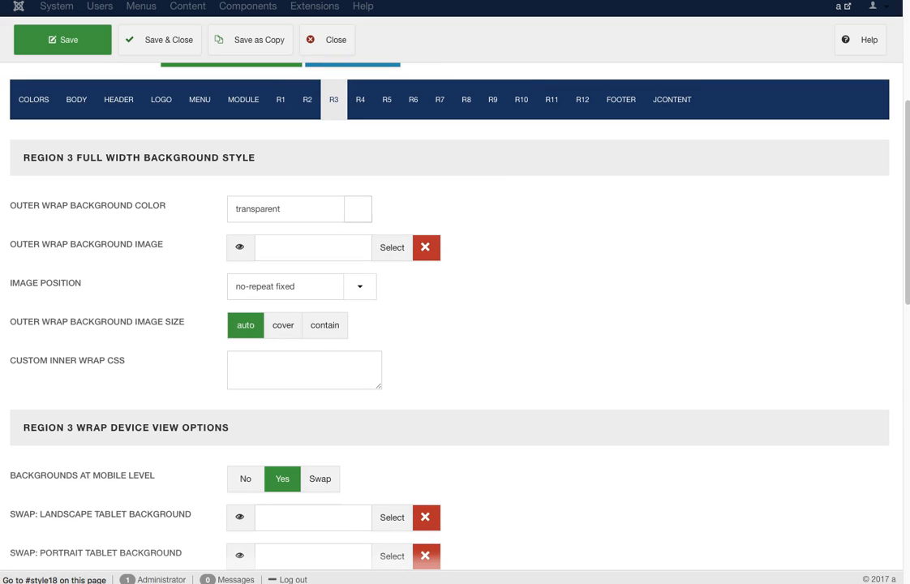
pyautogui.scroll(-1, 334, 99)
pyautogui.scroll(-12, 454, 324)
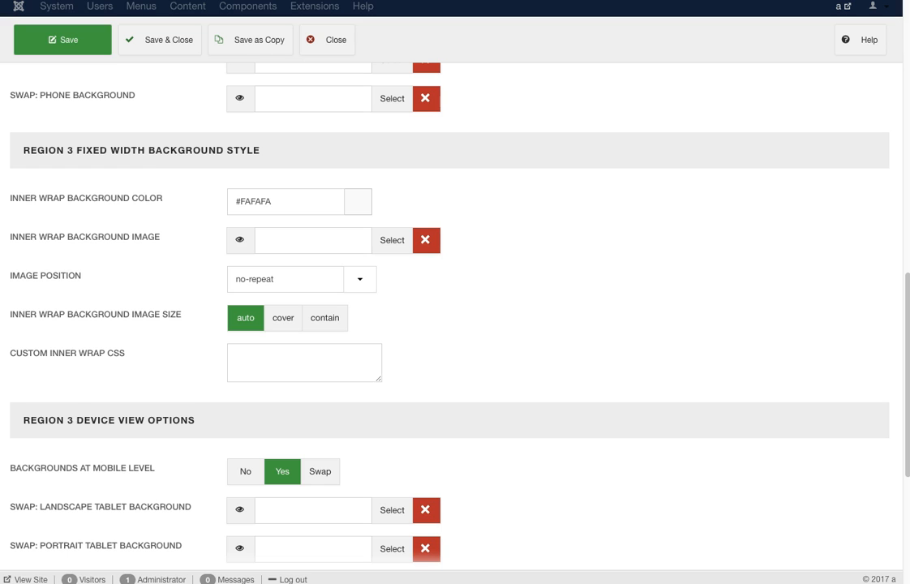
pyautogui.scroll(-4, 455, 325)
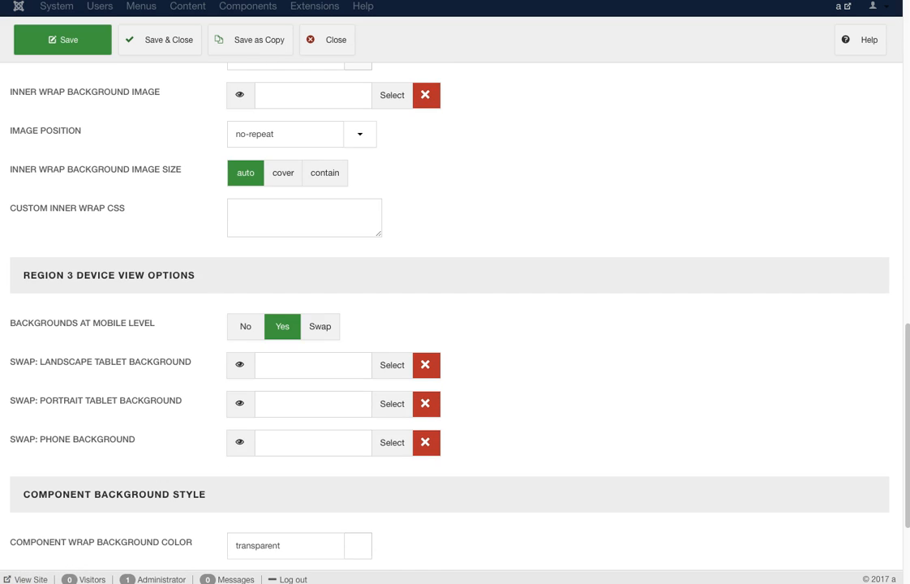
# Examine the component background and Region 3 sidebar background color options, comparing them with the fixed width background style
pyautogui.scroll(-5, 454, 325)
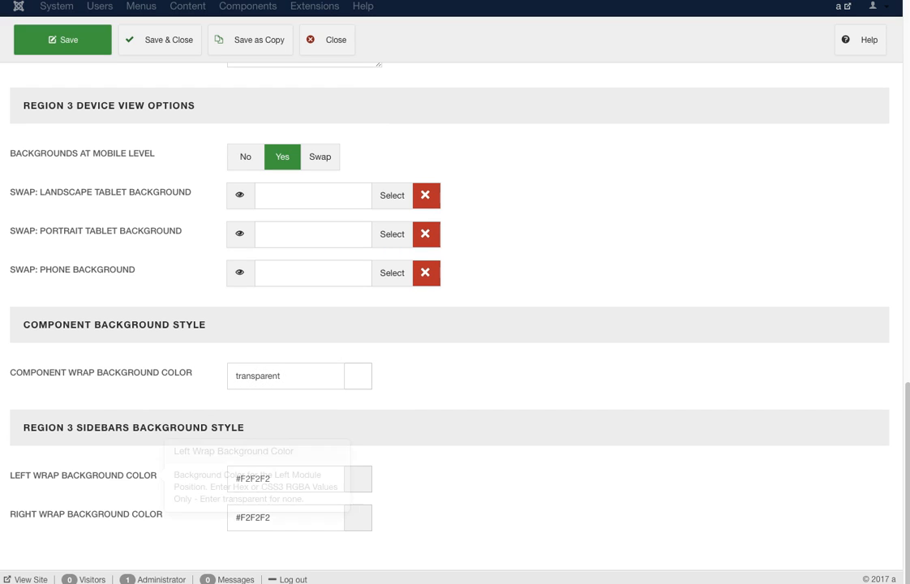
pyautogui.scroll(8, 454, 317)
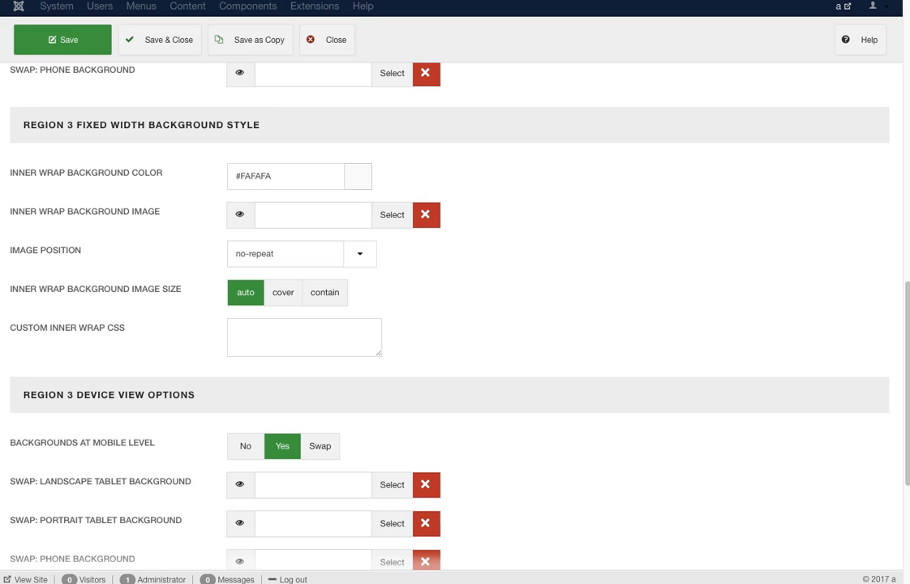
pyautogui.scroll(-8, 454, 317)
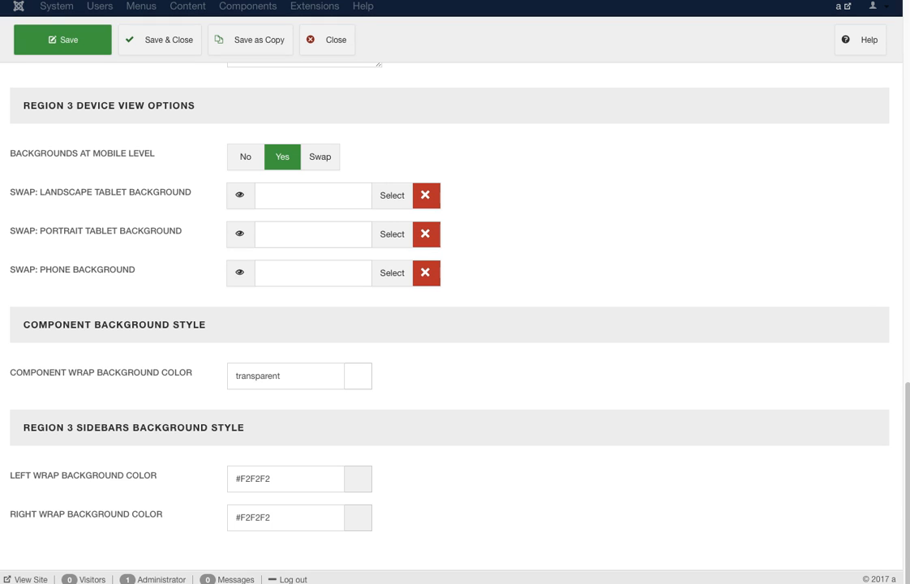
pyautogui.scroll(1, 450, 317)
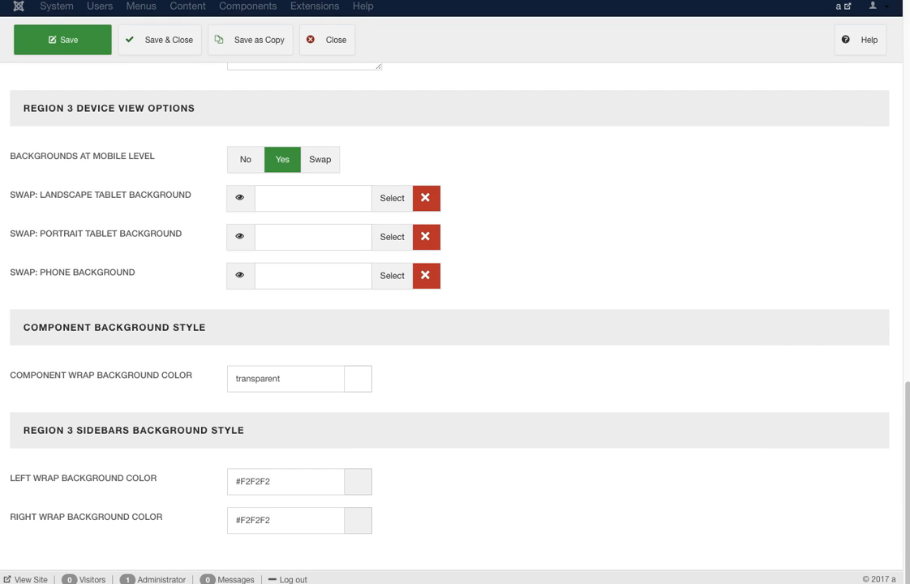
# Open Style 1's R4 settings and examine Region 4's full width, wrap device view, fixed width and device view options
pyautogui.scroll(15, 451, 325)
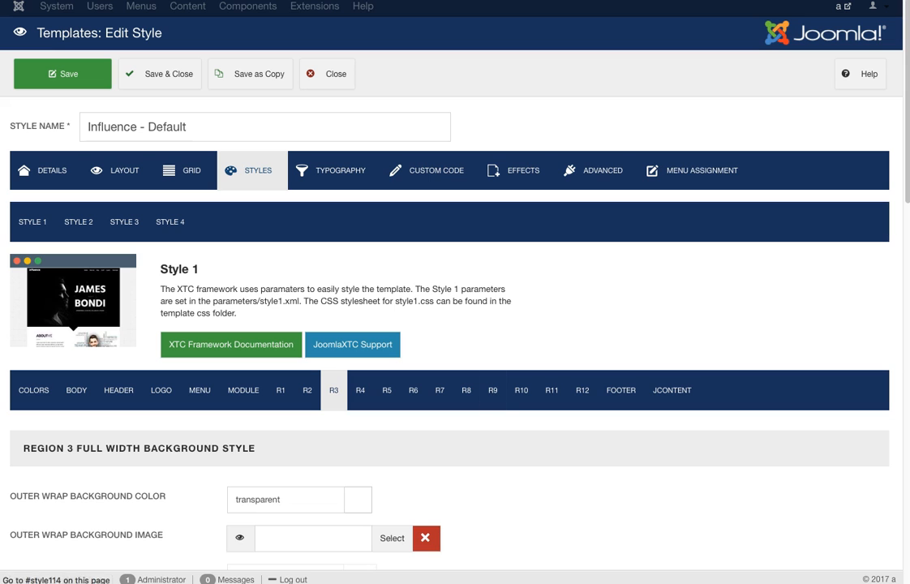
pyautogui.click(360, 391)
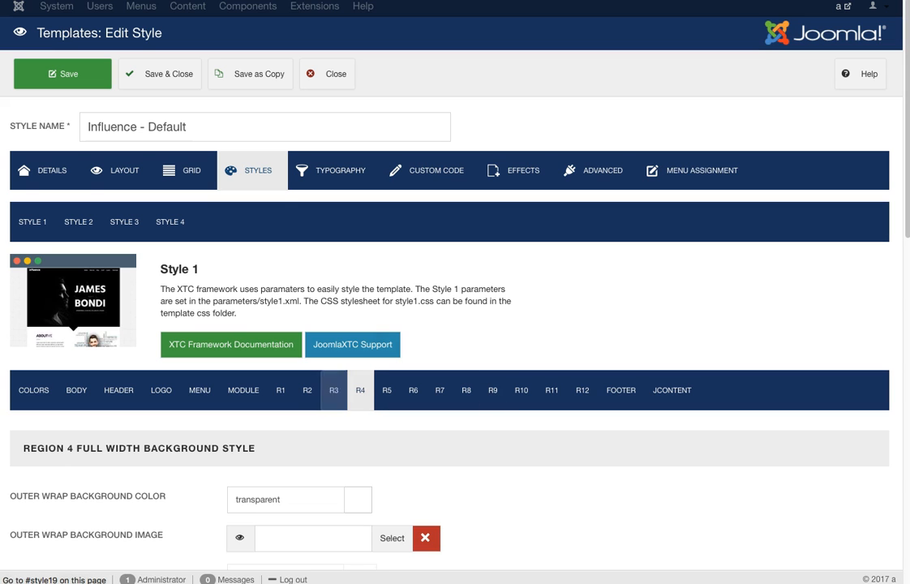
pyautogui.scroll(-10, 450, 324)
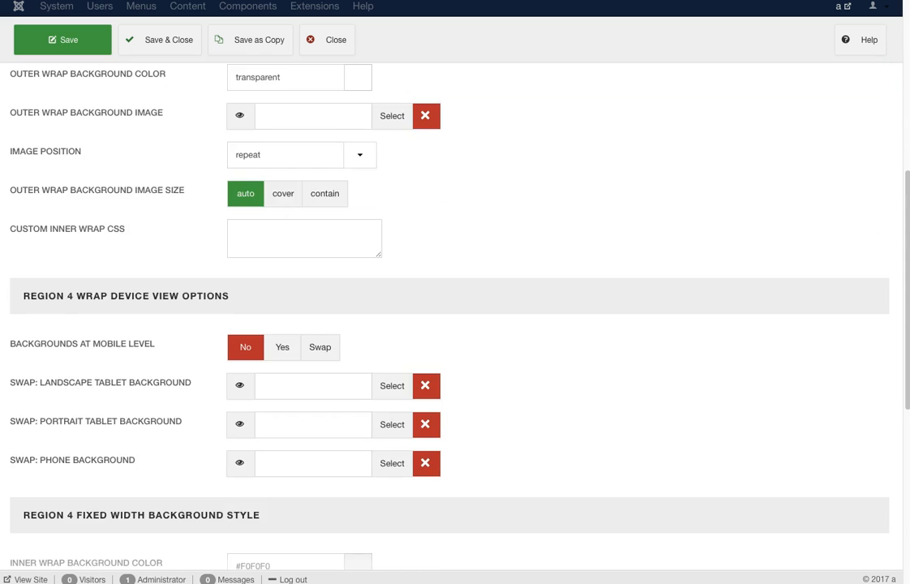
pyautogui.scroll(-9, 451, 325)
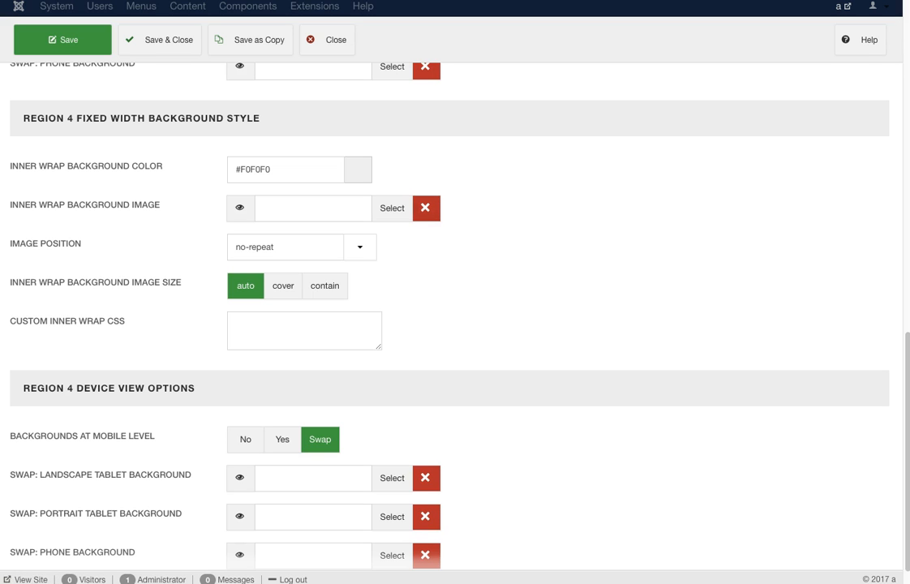
# Open Style 1's R5 settings and examine Region 5's wrap device view options and fixed width background style
pyautogui.scroll(20, 451, 324)
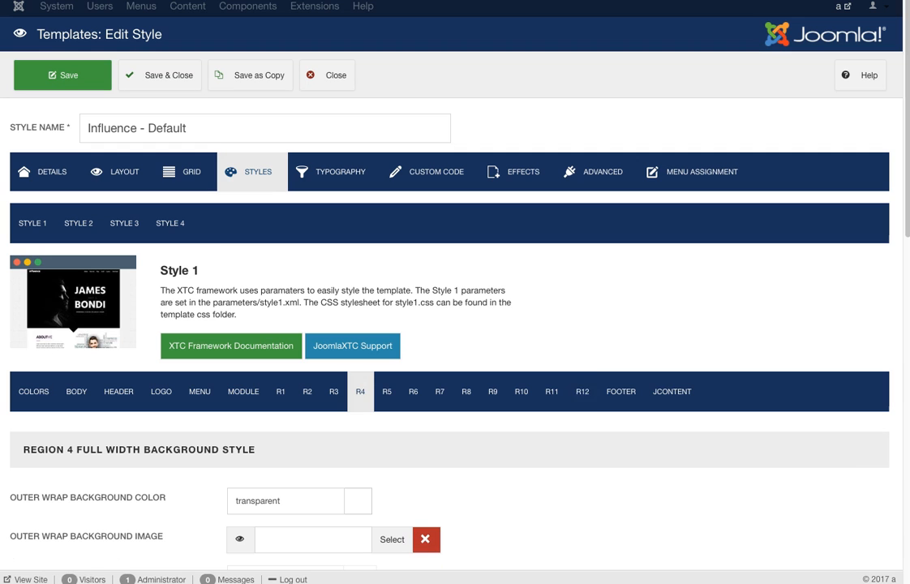
pyautogui.click(387, 391)
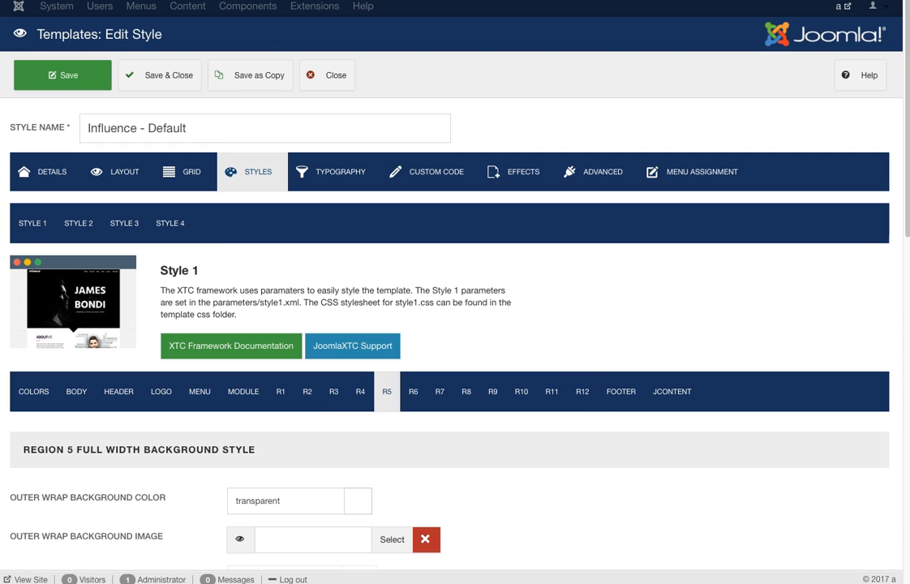
pyautogui.scroll(-12, 387, 391)
pyautogui.scroll(-4, 450, 324)
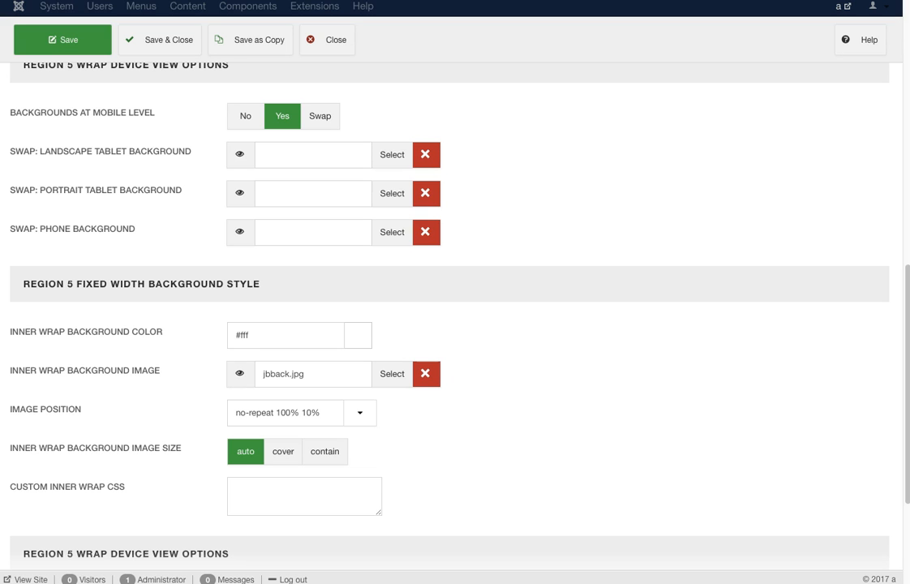
# Open Style 1's R6 settings and examine Region 6's wrap device view, fixed width background and device view options
pyautogui.scroll(10, 440, 384)
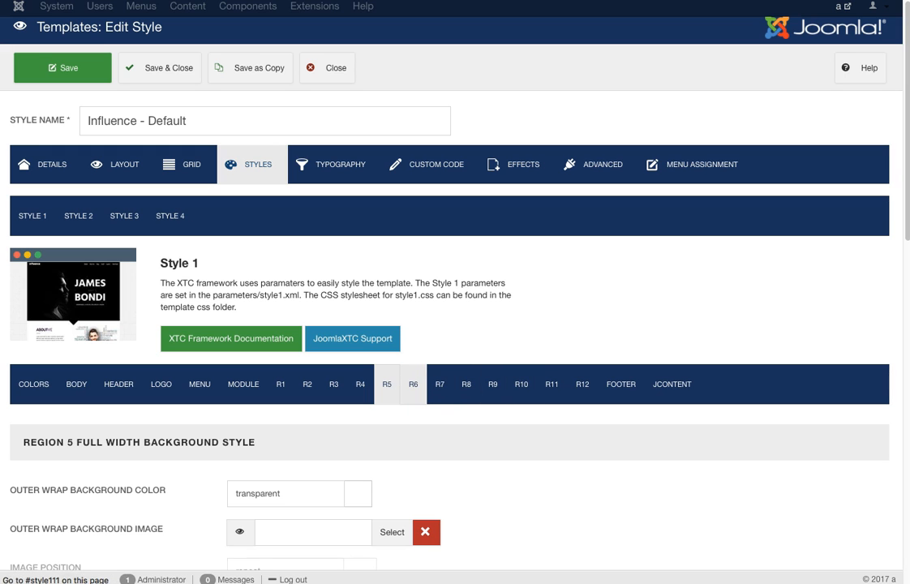
pyautogui.click(413, 384)
pyautogui.scroll(-6, 412, 384)
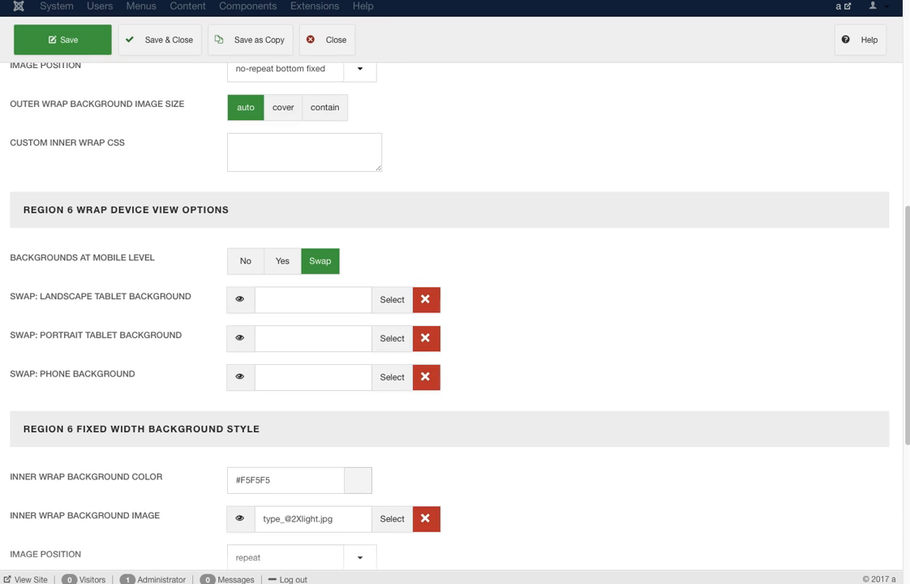
pyautogui.scroll(-5, 413, 384)
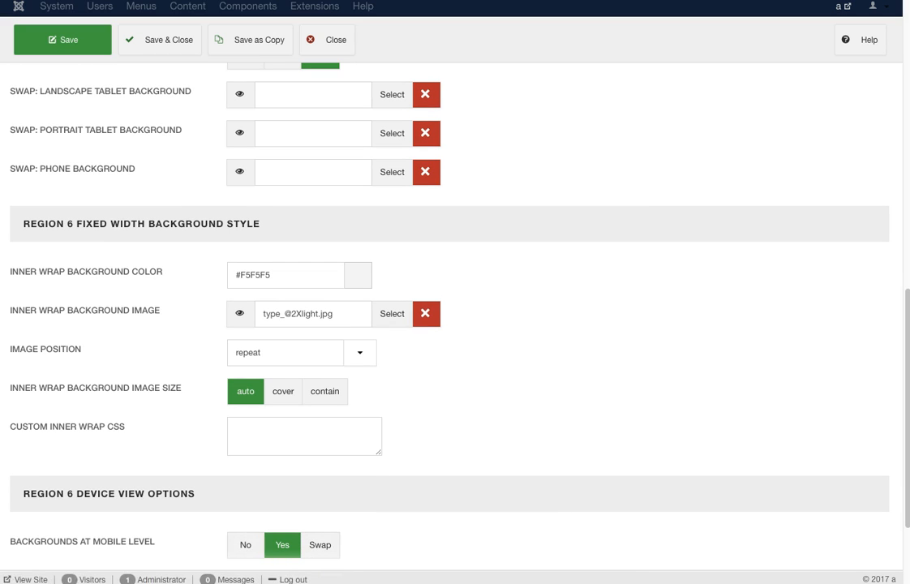
pyautogui.scroll(-4, 413, 384)
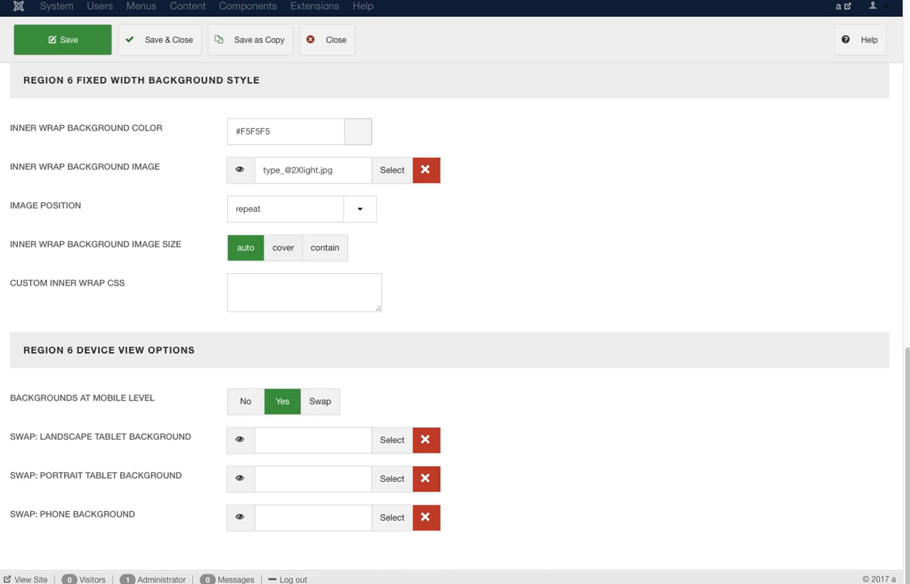
# Open Style 1's R7 settings and examine Region 7's fixed width background image and its tablet and phone swap backgrounds
pyautogui.scroll(10, 449, 316)
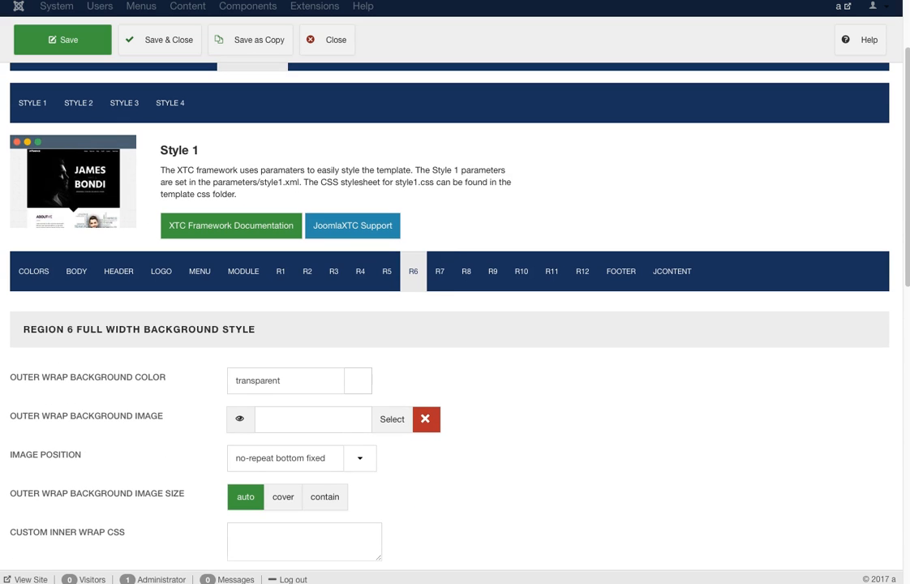
pyautogui.click(440, 271)
pyautogui.scroll(-5, 439, 271)
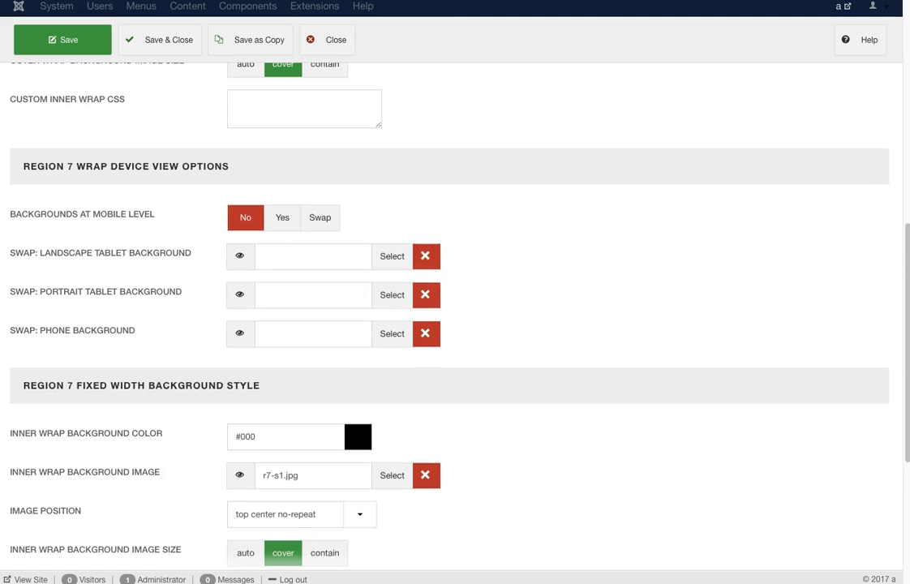
pyautogui.scroll(-2, 439, 271)
pyautogui.scroll(-1, 449, 316)
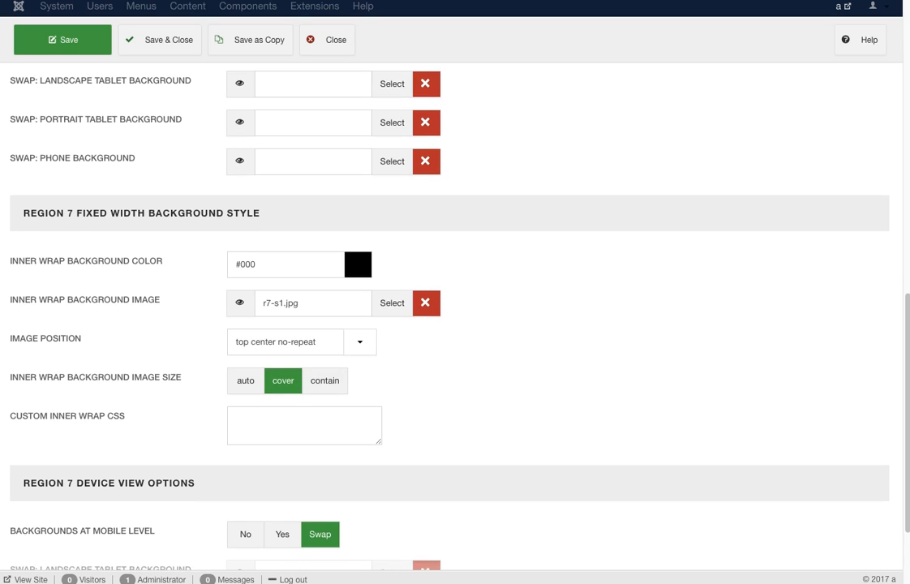
pyautogui.scroll(-3, 454, 325)
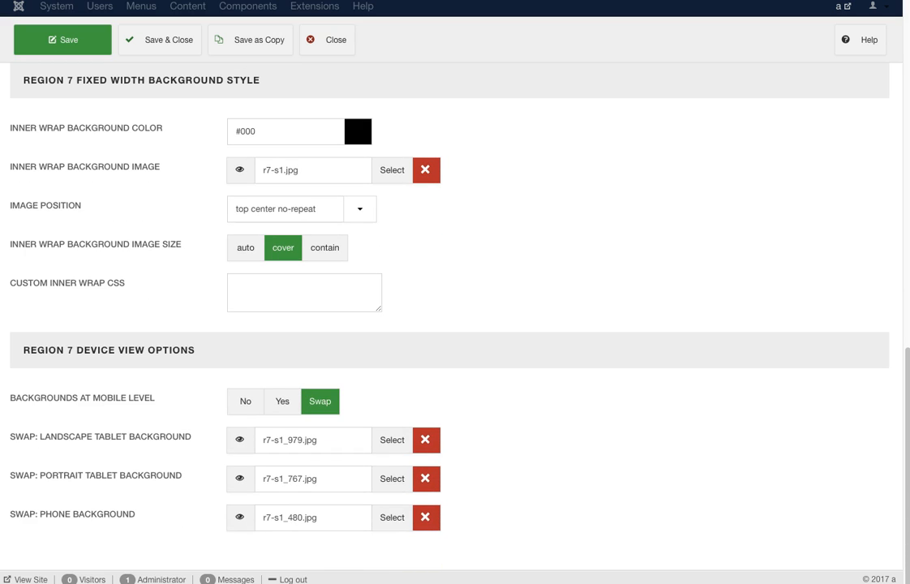
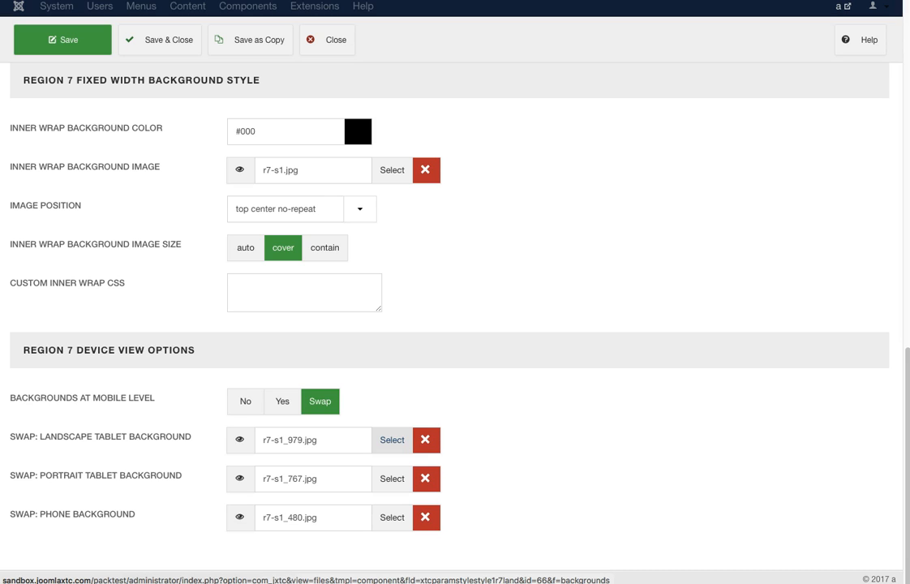
# Set Region 7's landscape tablet swap background to r7-s1.jpg from the template's backgrounds folder and check the device view options
pyautogui.click(392, 440)
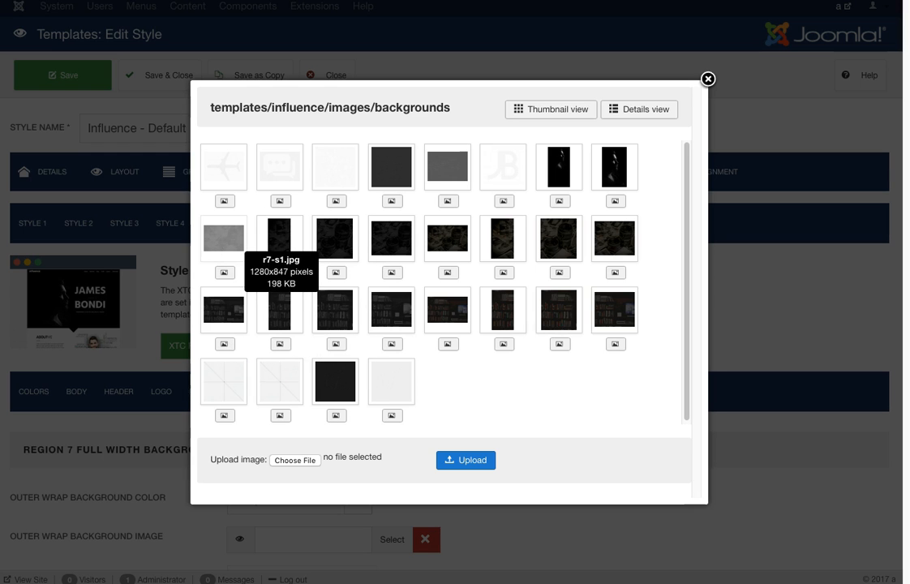
pyautogui.click(231, 238)
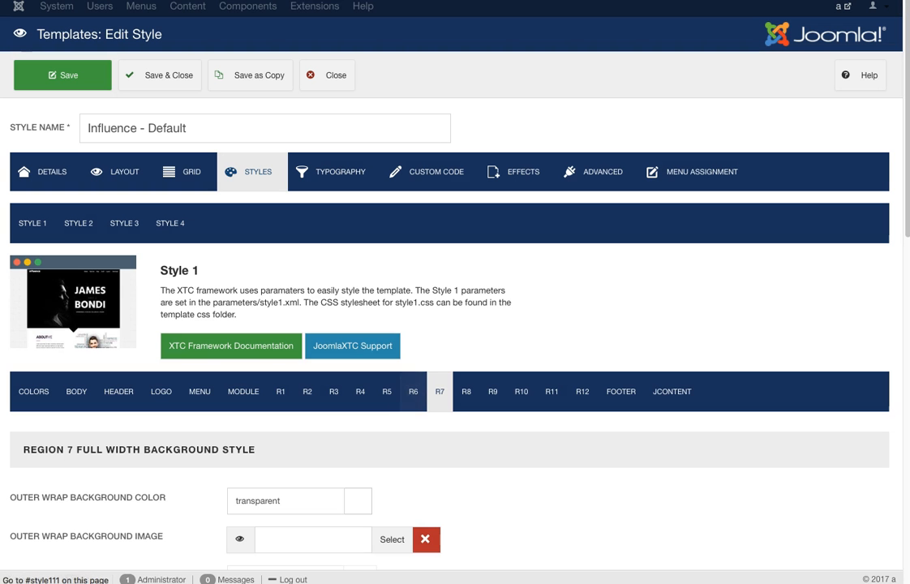
pyautogui.scroll(-10, 455, 325)
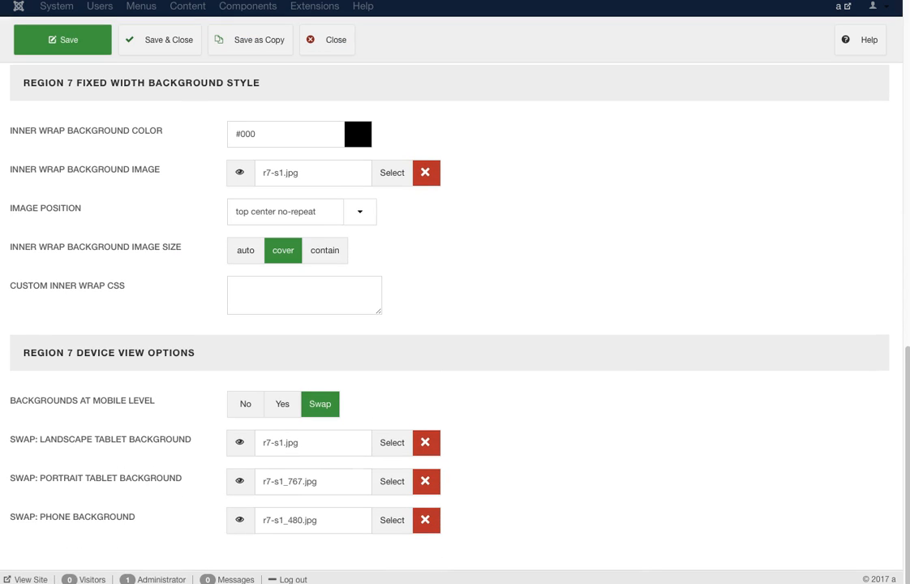
# Browse images for Region 7's inner wrap background, preview r7-s1.jpg at full size, and choose r7-s1_979.jpg
pyautogui.click(392, 172)
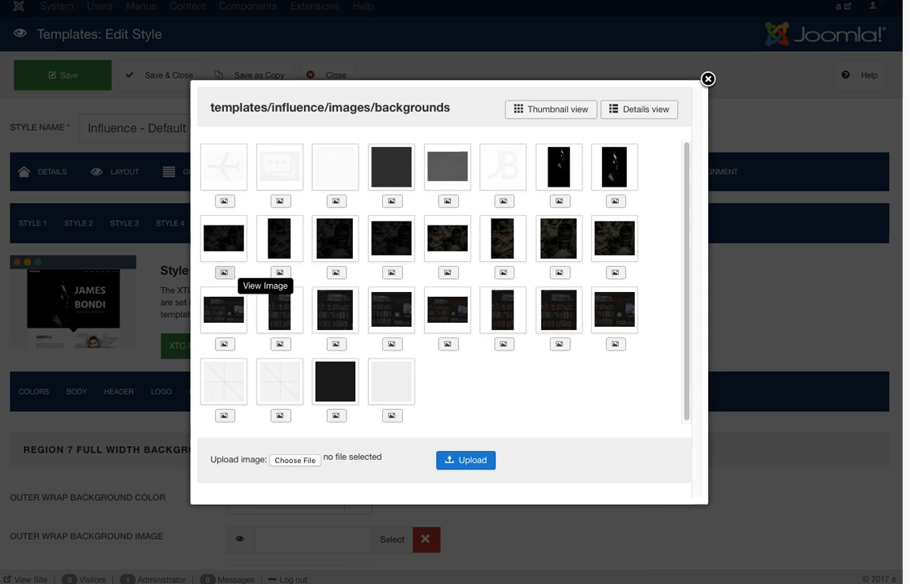
pyautogui.click(225, 272)
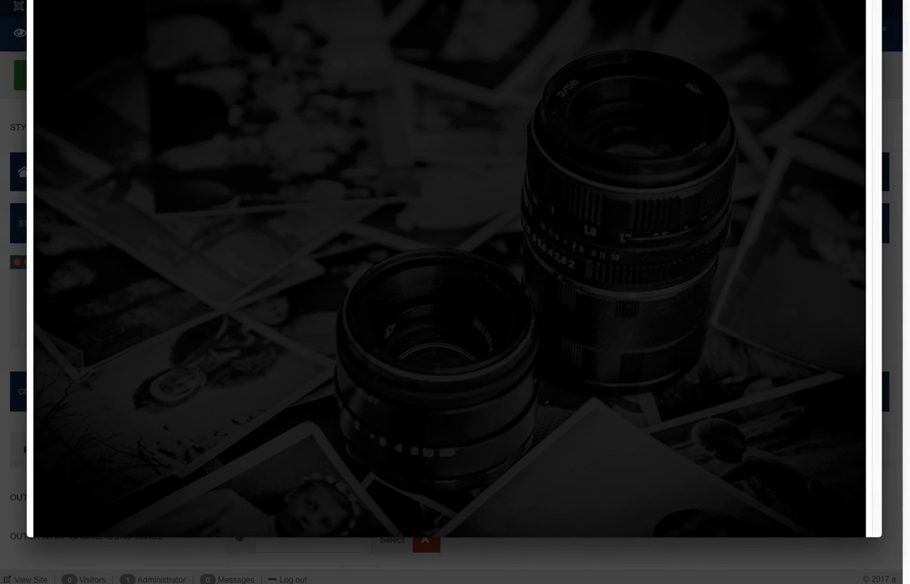
pyautogui.click(226, 270)
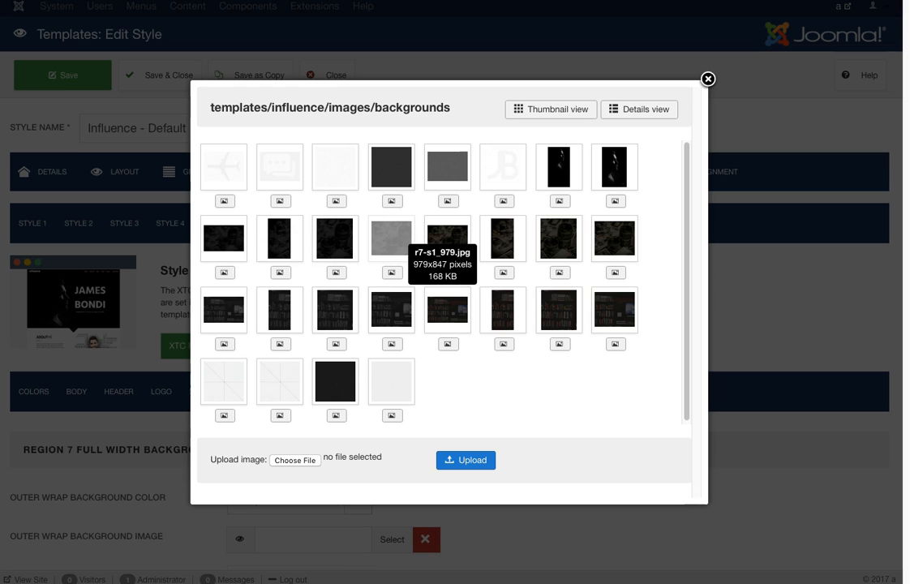
pyautogui.click(393, 232)
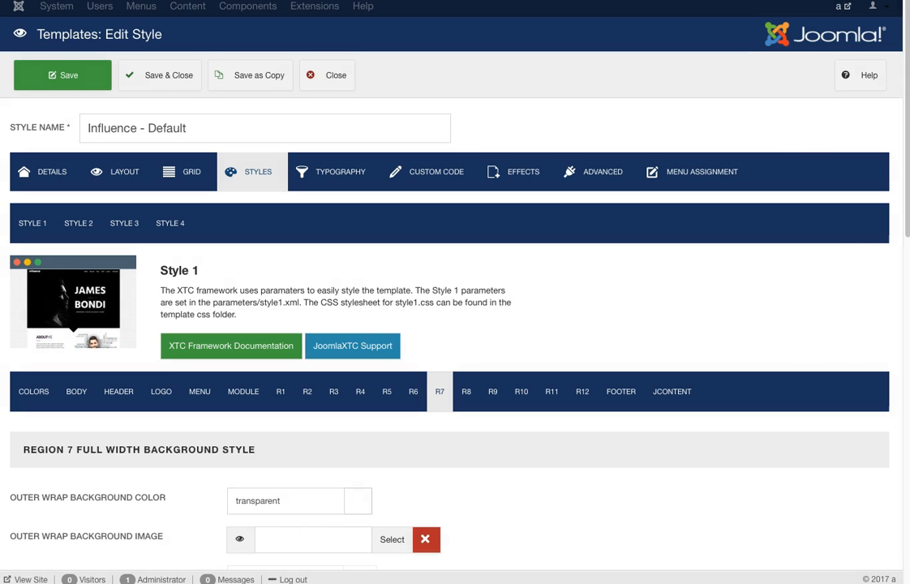
# Browse Region 7's background images again, preview the tablet and phone versions of r7-s1, and close the image picker without choosing one
pyautogui.scroll(-5, 392, 551)
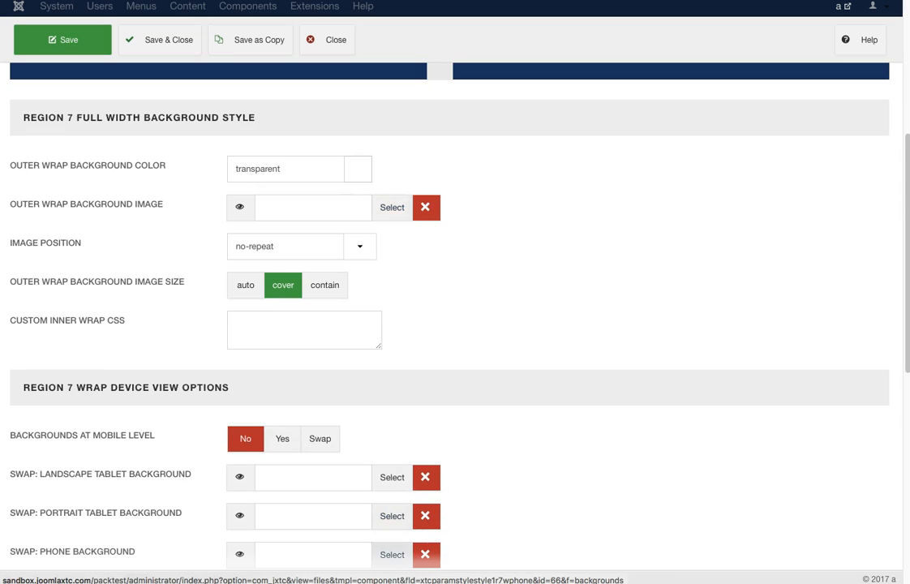
pyautogui.scroll(-4, 392, 503)
pyautogui.click(390, 437)
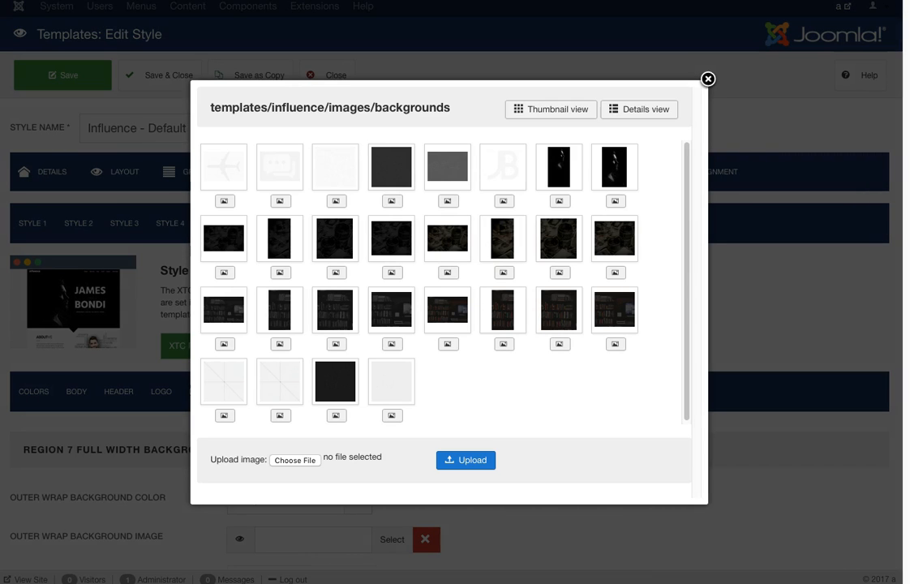
pyautogui.click(392, 273)
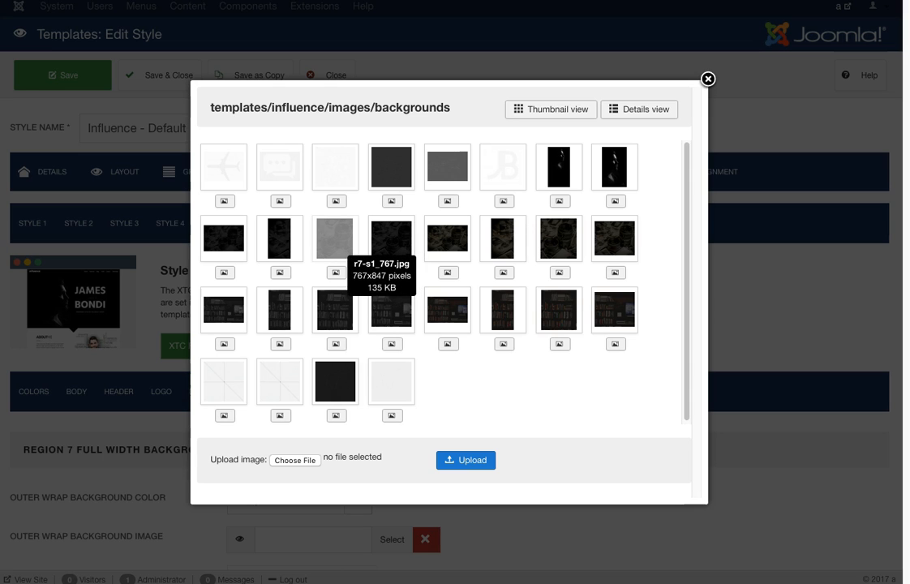
pyautogui.click(336, 272)
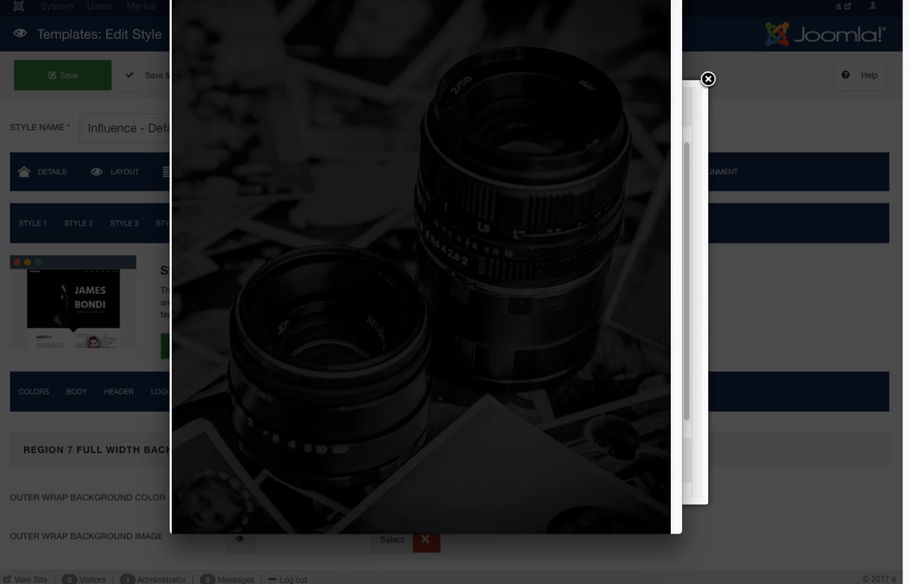
pyautogui.press('Escape')
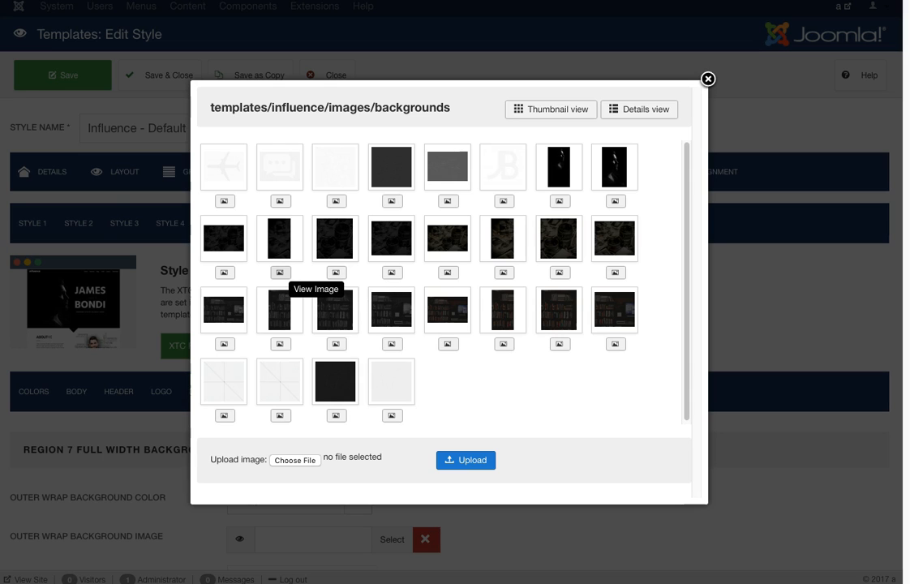
pyautogui.click(281, 273)
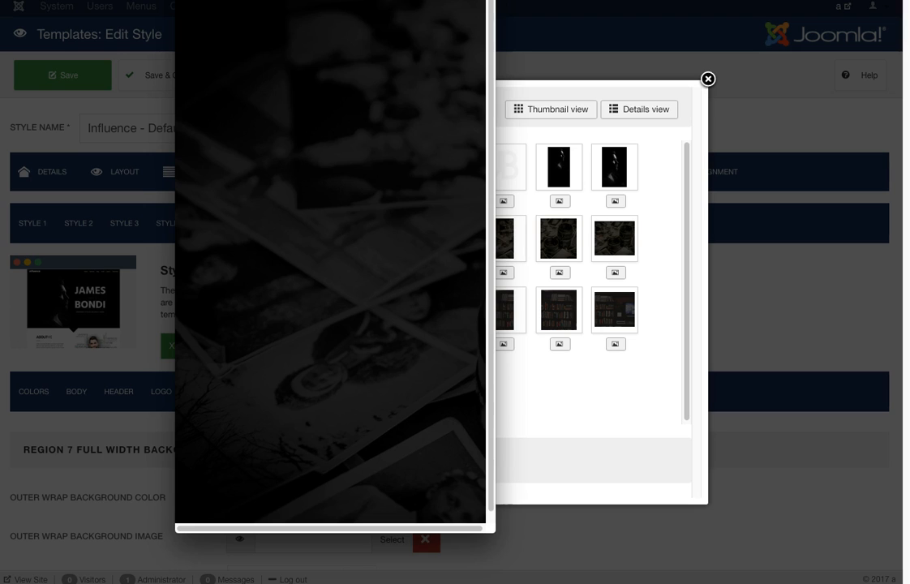
pyautogui.press('super+w')
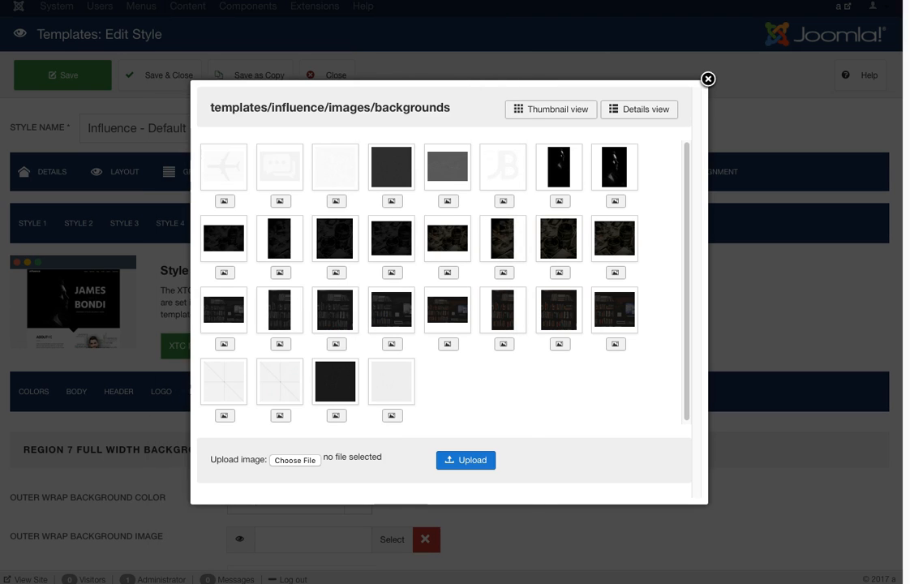
pyautogui.click(708, 79)
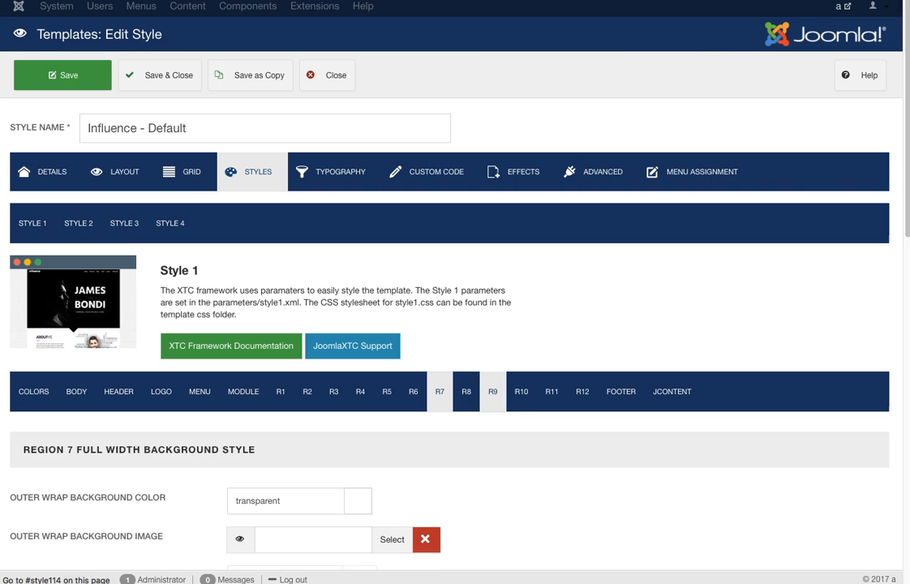
# Open Style 1's R8 settings and examine Region 8's full width, wrap device view and fixed width background options
pyautogui.click(466, 392)
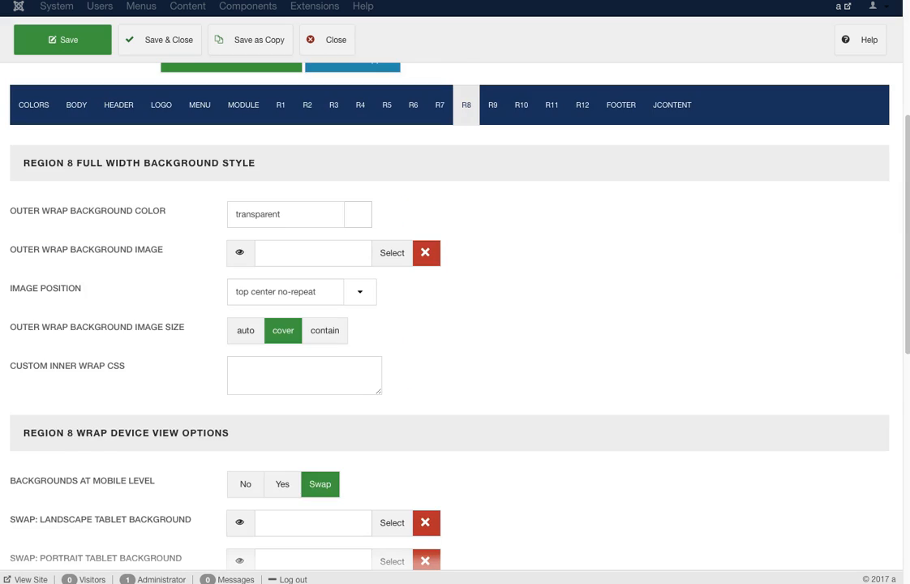
pyautogui.scroll(-5, 239, 336)
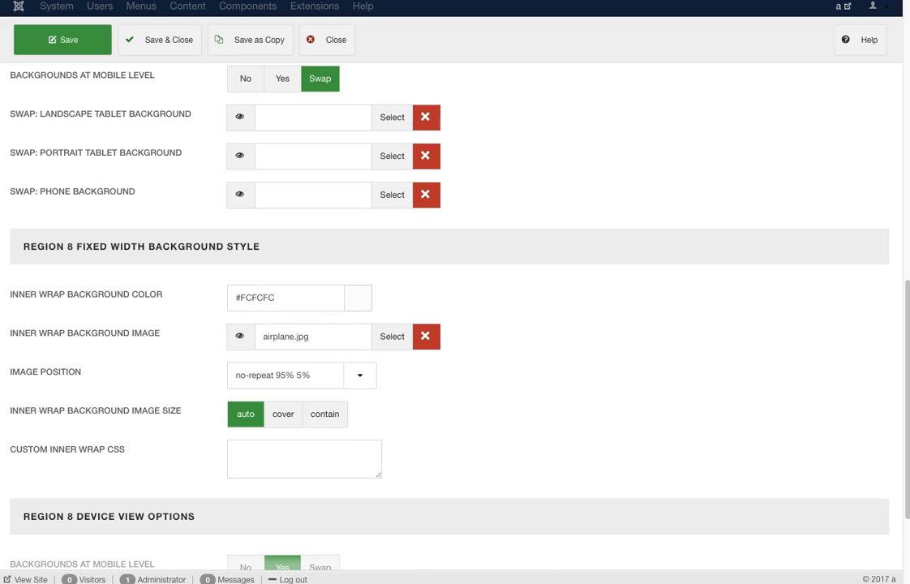
pyautogui.scroll(-2, 450, 316)
# Open Style 1's R9 settings and examine Region 9's full width, fixed width and device view background options
pyautogui.scroll(10, 450, 317)
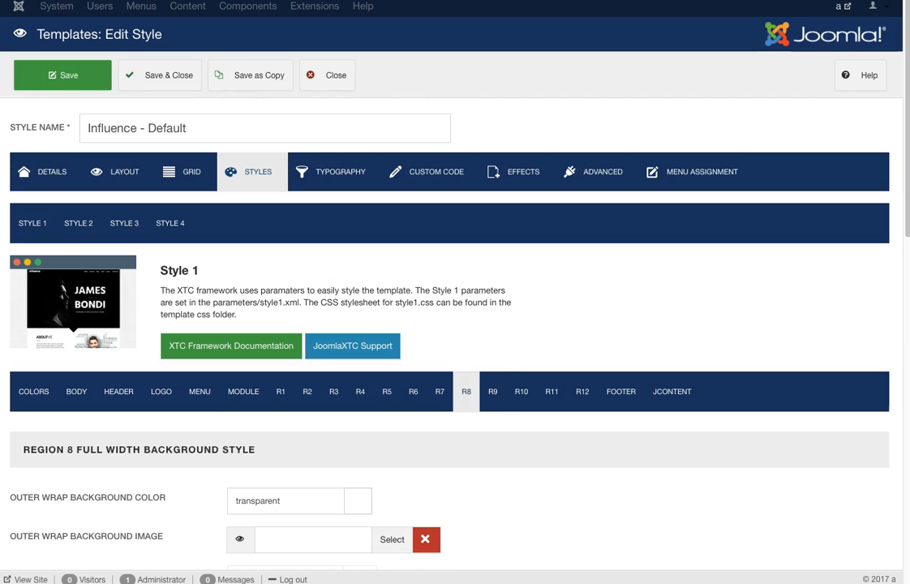
pyautogui.click(492, 391)
pyautogui.scroll(-6, 450, 316)
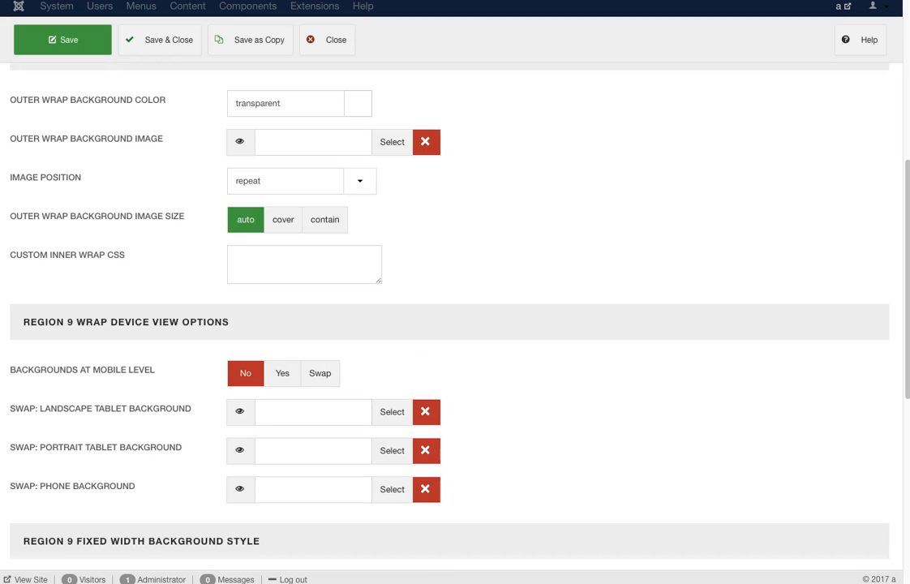
pyautogui.scroll(-2, 455, 325)
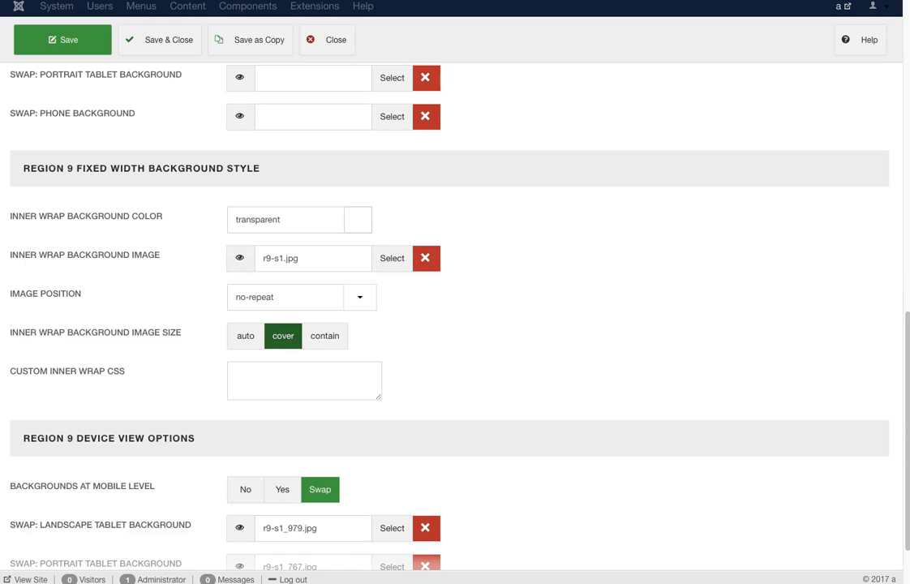
pyautogui.scroll(-1, 283, 336)
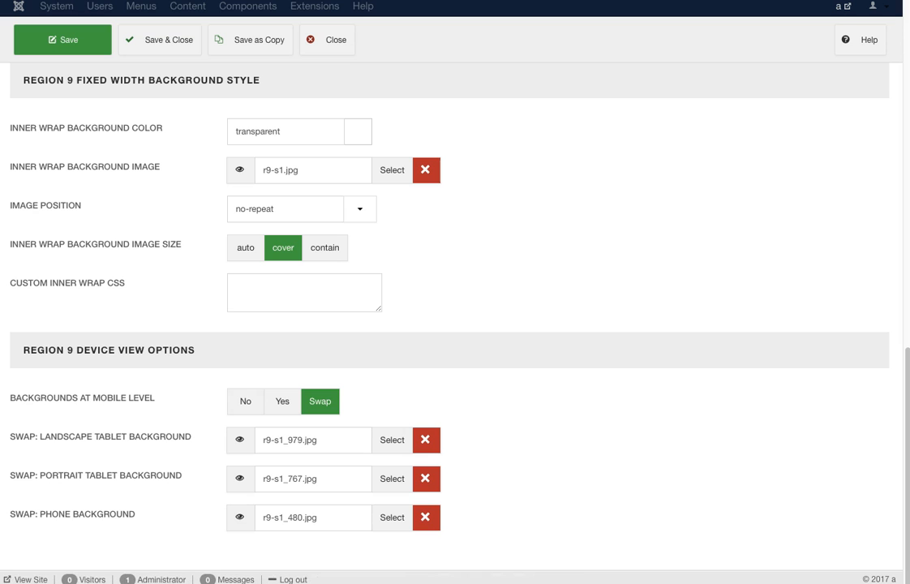
# Open the R10 settings and examine Region 10's outer and inner wrap backgrounds and device view options
pyautogui.scroll(6, 454, 325)
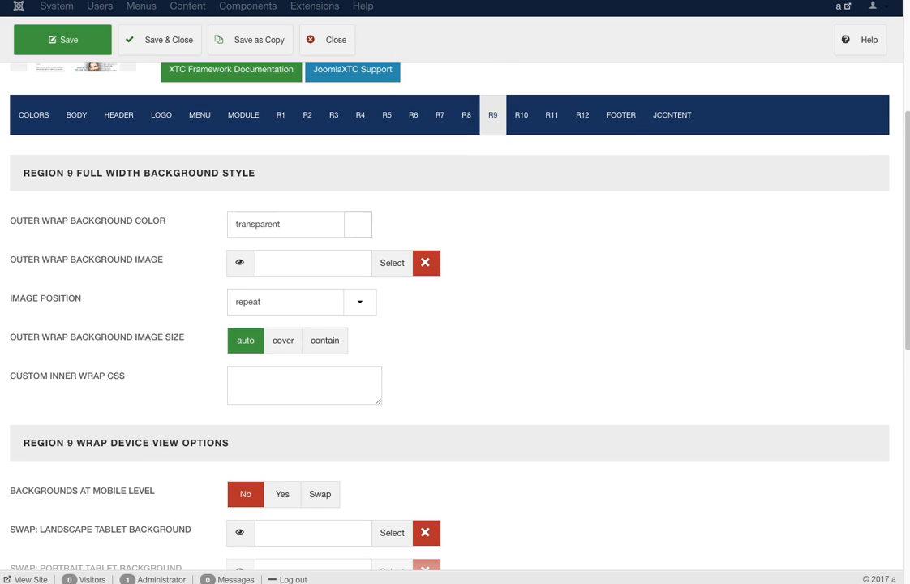
pyautogui.click(522, 114)
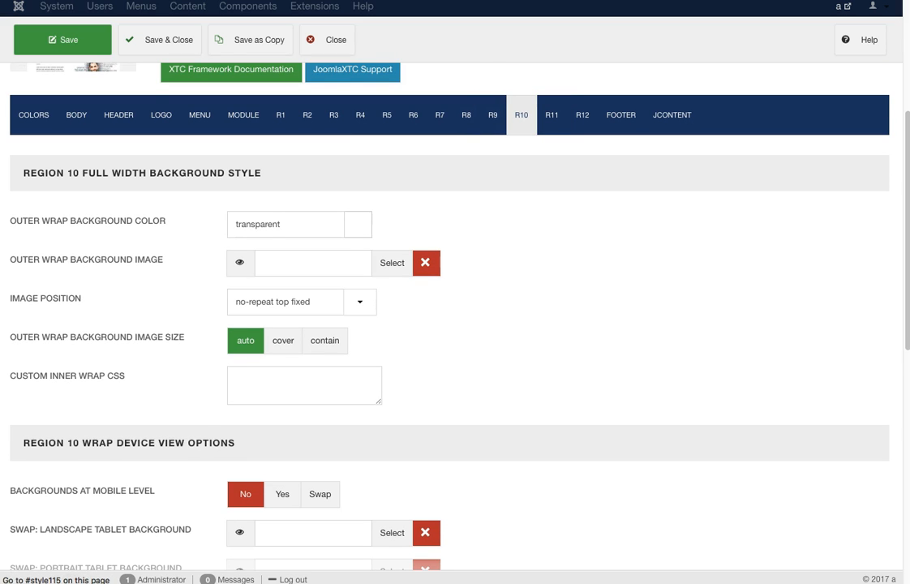
pyautogui.scroll(-2, 522, 115)
pyautogui.scroll(-3, 454, 324)
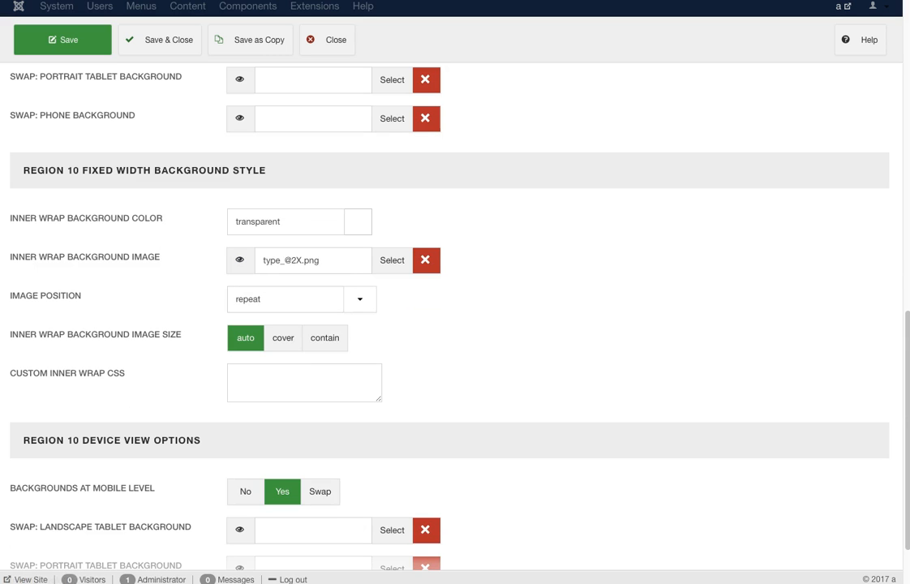
# Look through the R11 and R12 region settings and examine the Footer's background and swap options
pyautogui.scroll(7, 552, 195)
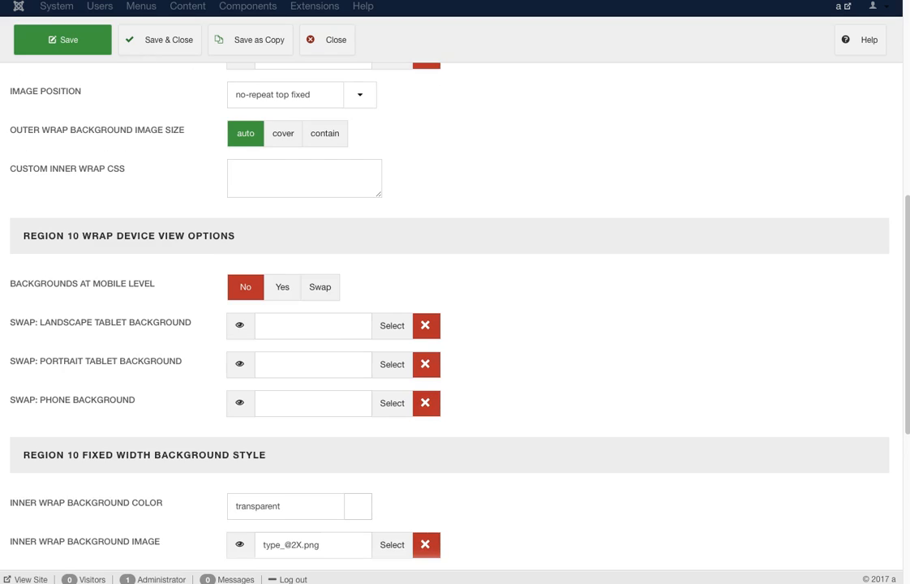
pyautogui.click(552, 194)
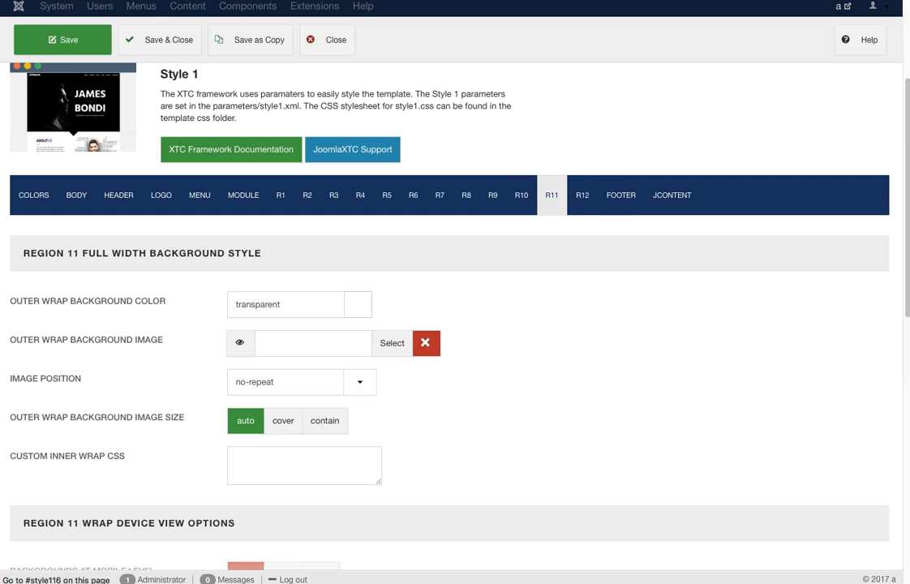
pyautogui.click(582, 195)
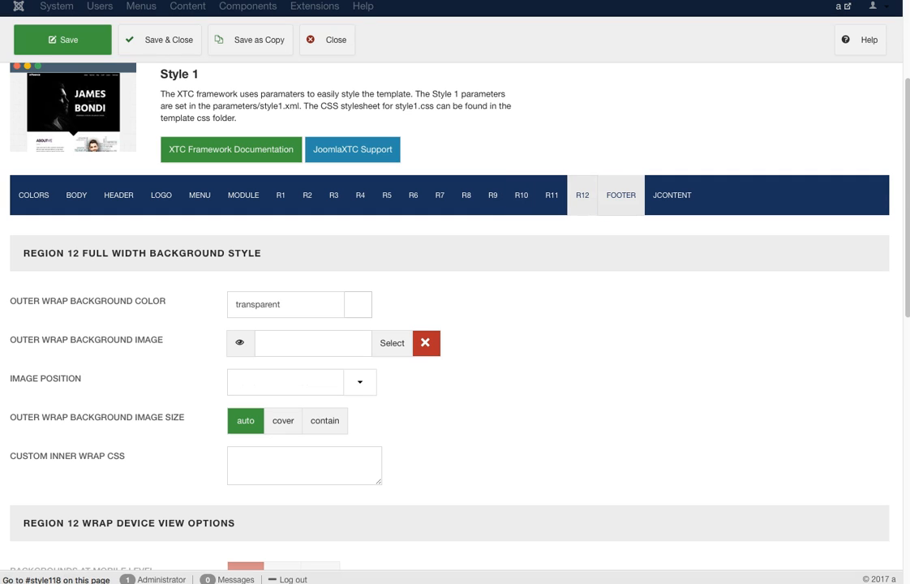
pyautogui.click(621, 195)
pyautogui.scroll(-7, 455, 325)
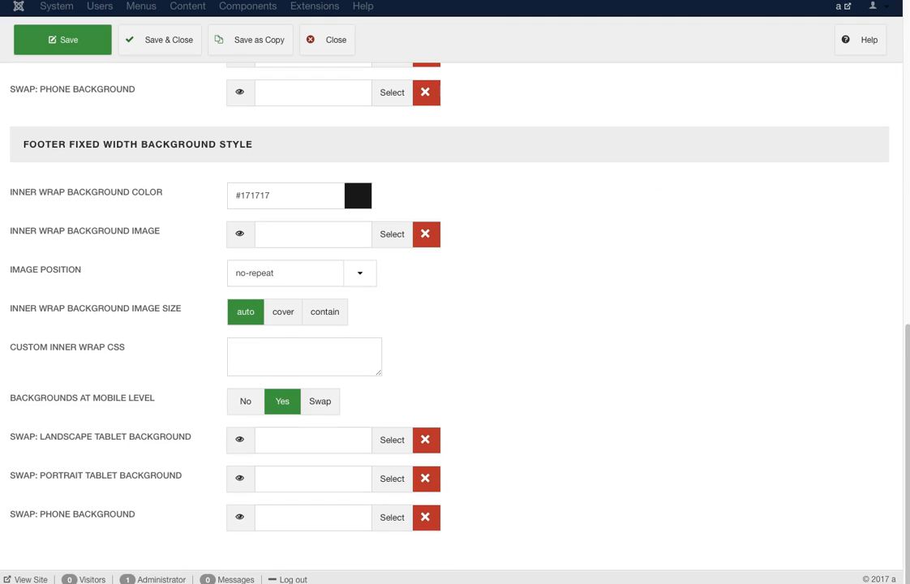
# Open the JContent settings and examine the title colors, category blog style, Read More button and button style options
pyautogui.scroll(7, 454, 324)
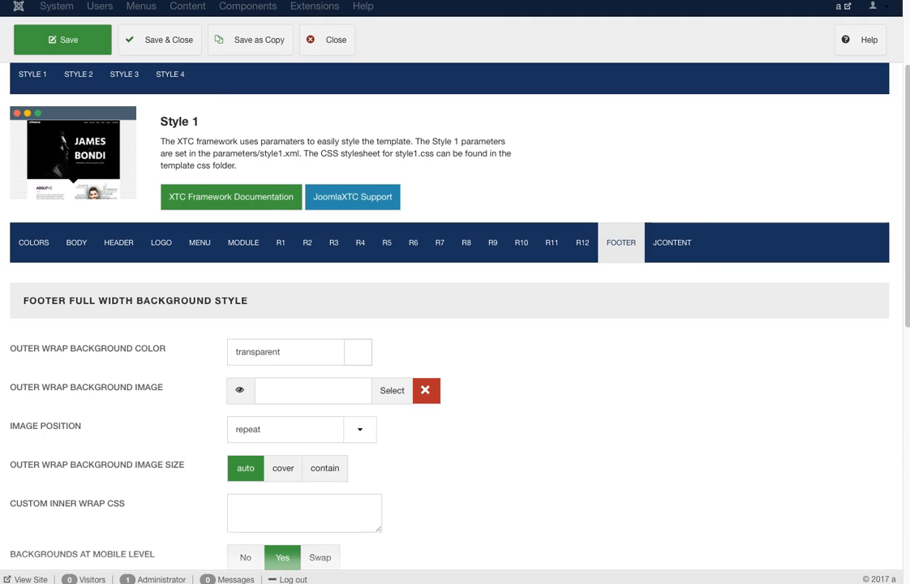
pyautogui.click(672, 242)
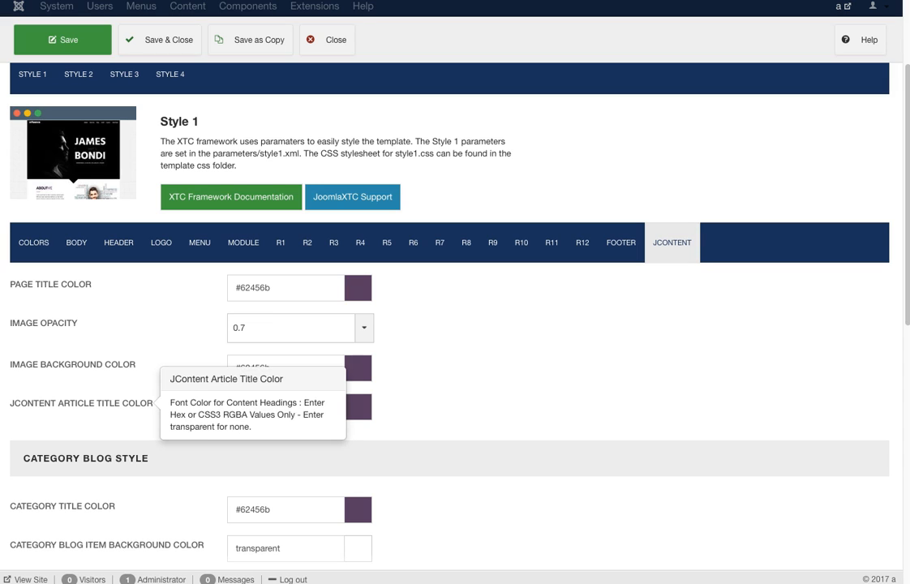
pyautogui.scroll(-5, 454, 325)
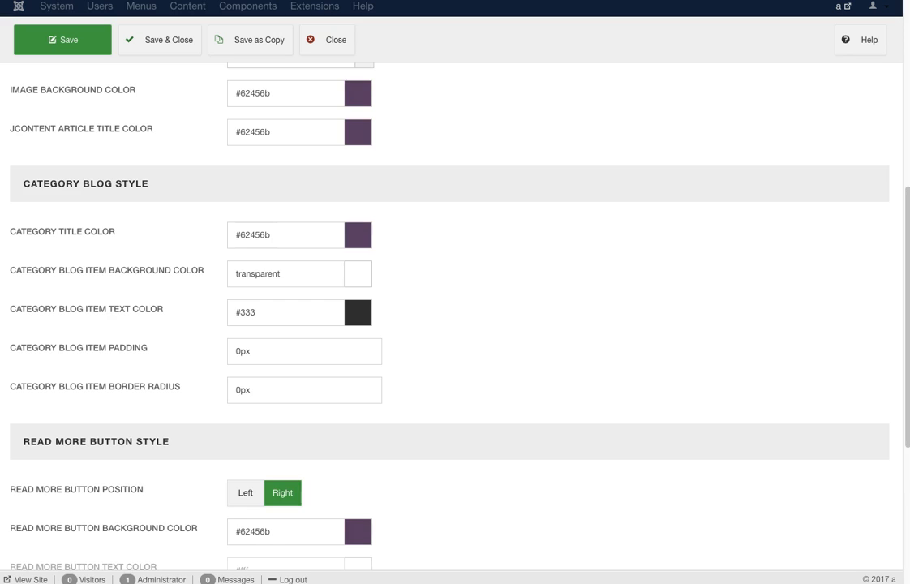
pyautogui.scroll(-3, 454, 316)
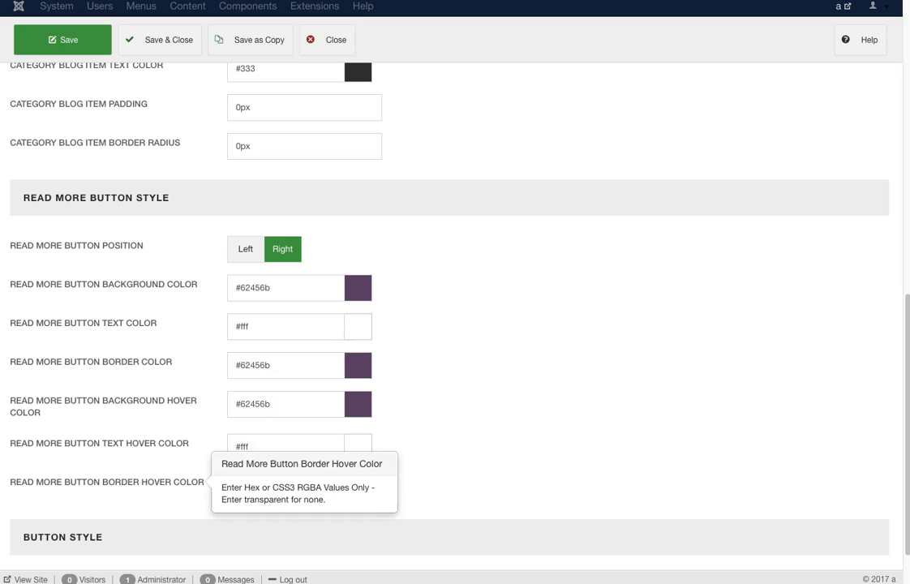
pyautogui.scroll(-2, 454, 324)
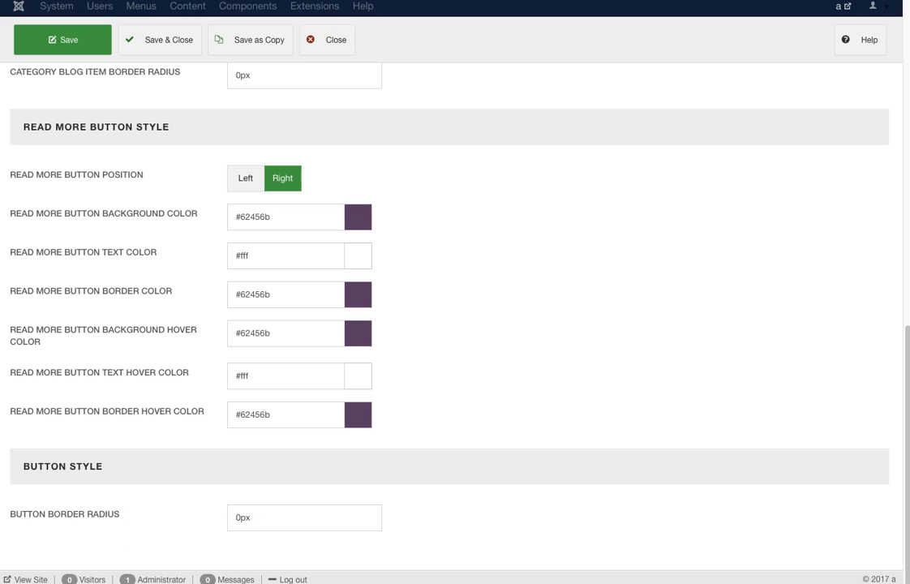
# Open the template's Typography settings, check the text direction option, and enlarge the Web Font code box to read the full font link
pyautogui.scroll(10, 455, 324)
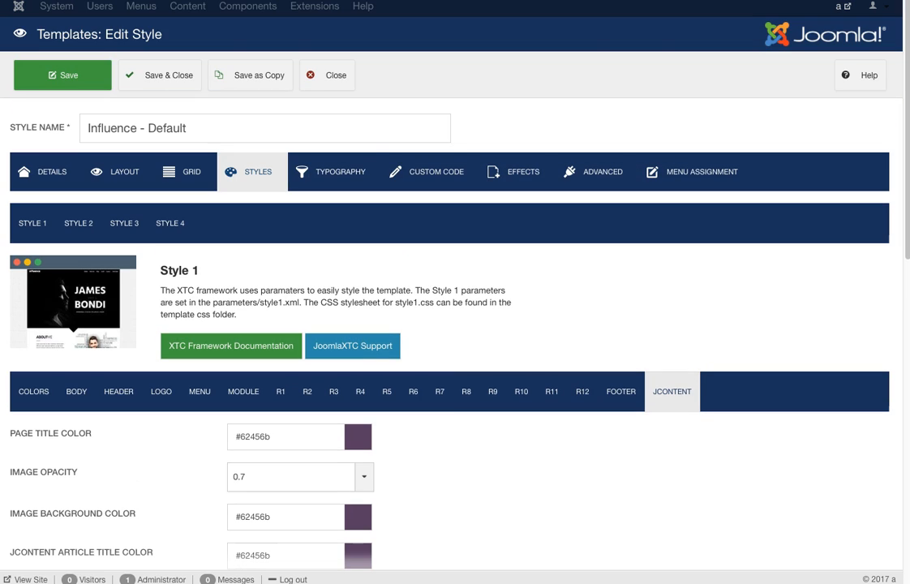
pyautogui.click(334, 171)
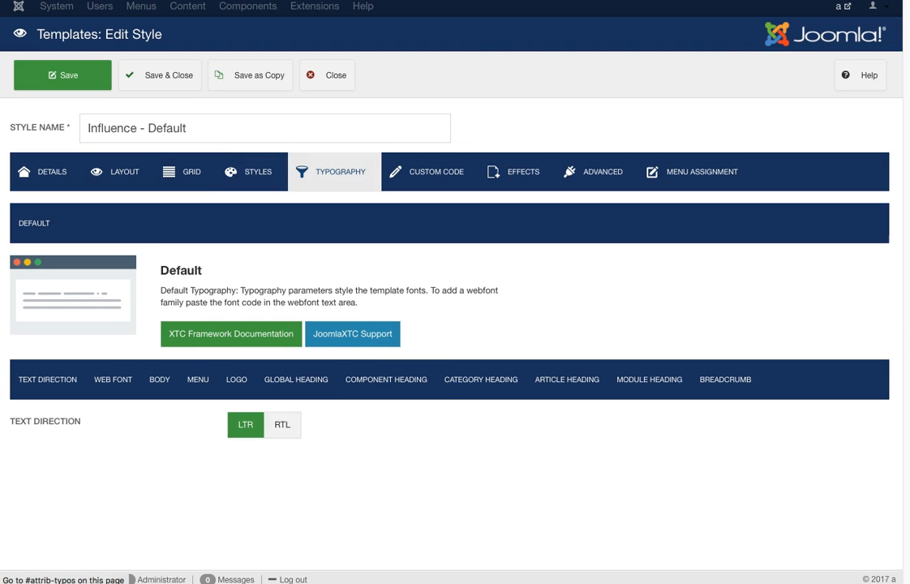
pyautogui.moveTo(47, 422)
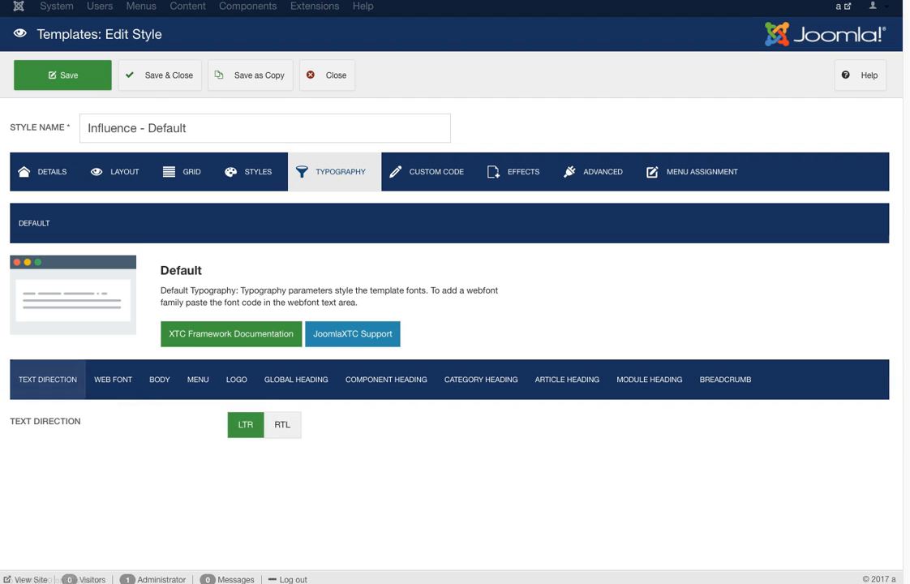
pyautogui.click(113, 379)
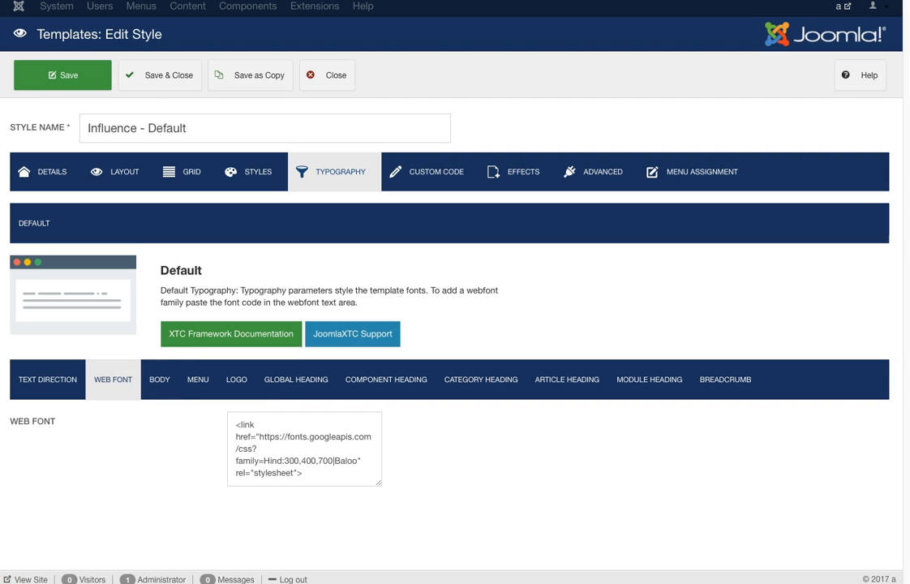
pyautogui.moveTo(379, 483); pyautogui.dragTo(766, 537)
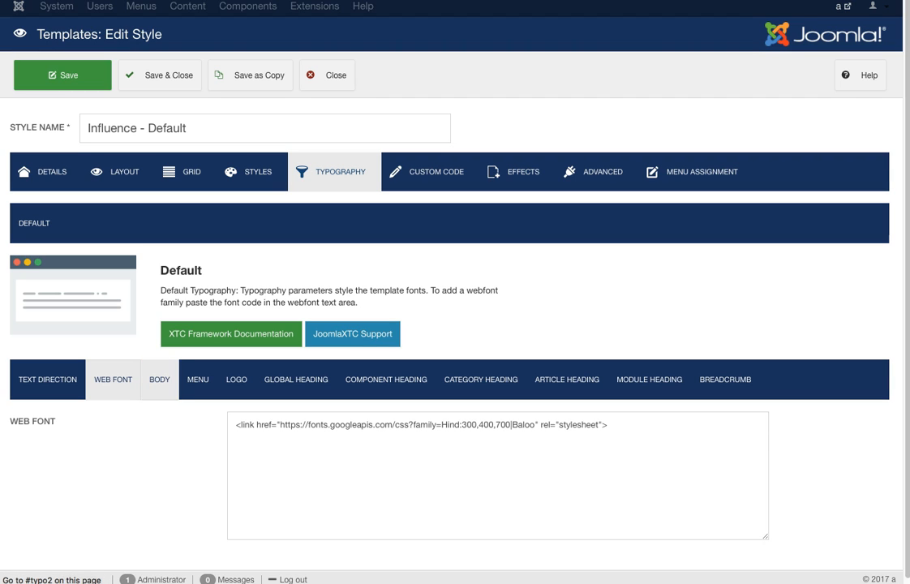
# Open the Body typography settings and examine the desktop and mobile font size, family and weight
pyautogui.click(160, 380)
pyautogui.scroll(-3, 160, 380)
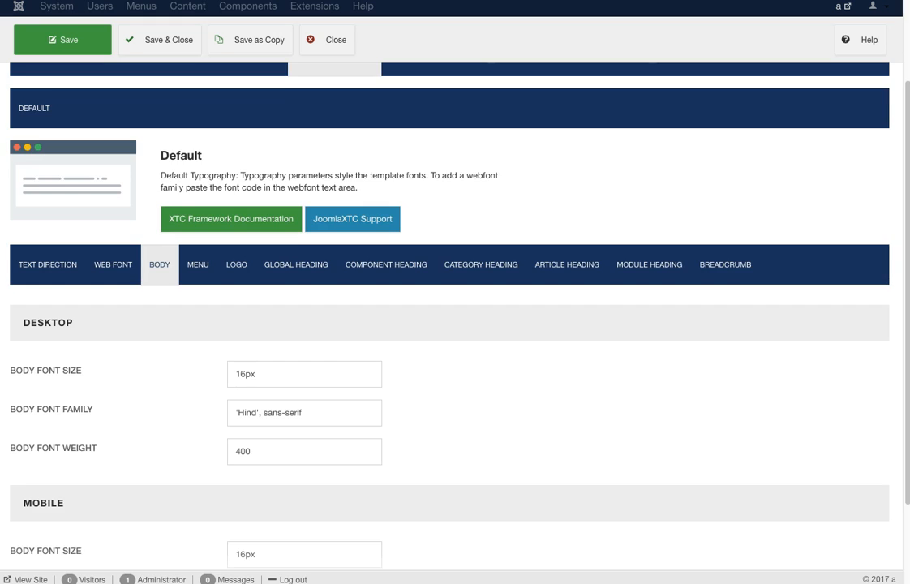
pyautogui.scroll(-2, 450, 324)
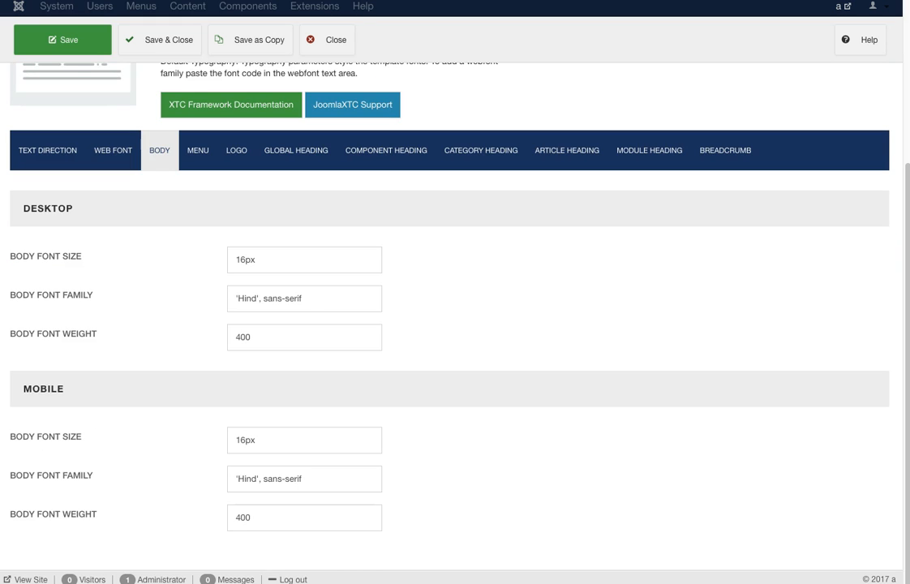
pyautogui.moveTo(73, 334)
# Open the Menu typography settings and compare the desktop and mobile fonts for the main and drop-down menus
pyautogui.click(198, 150)
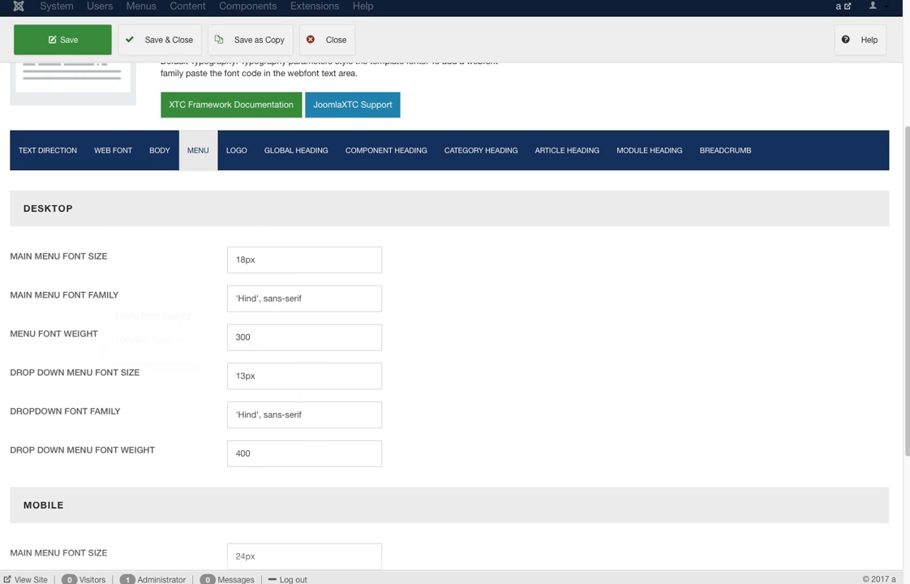
pyautogui.scroll(-1, 403, 277)
pyautogui.scroll(-5, 455, 316)
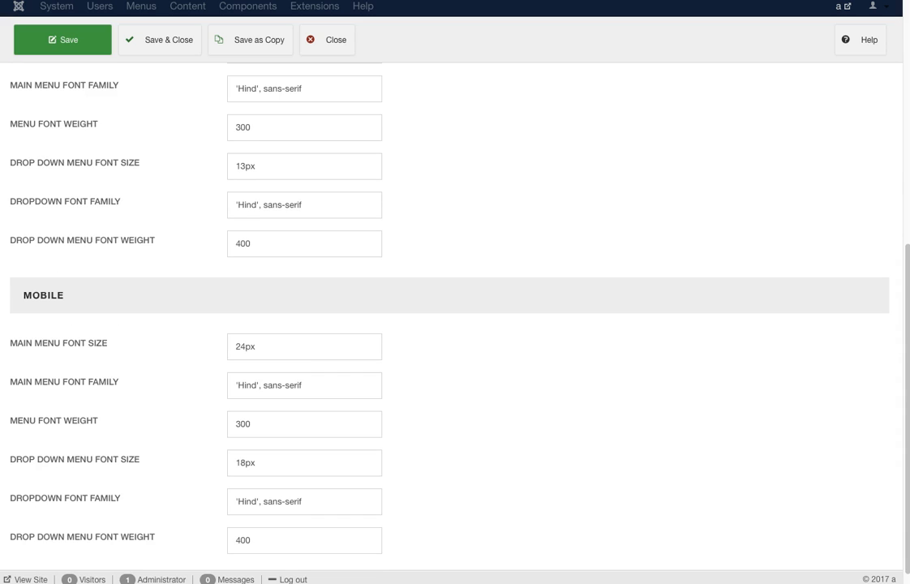
pyautogui.scroll(2, 454, 316)
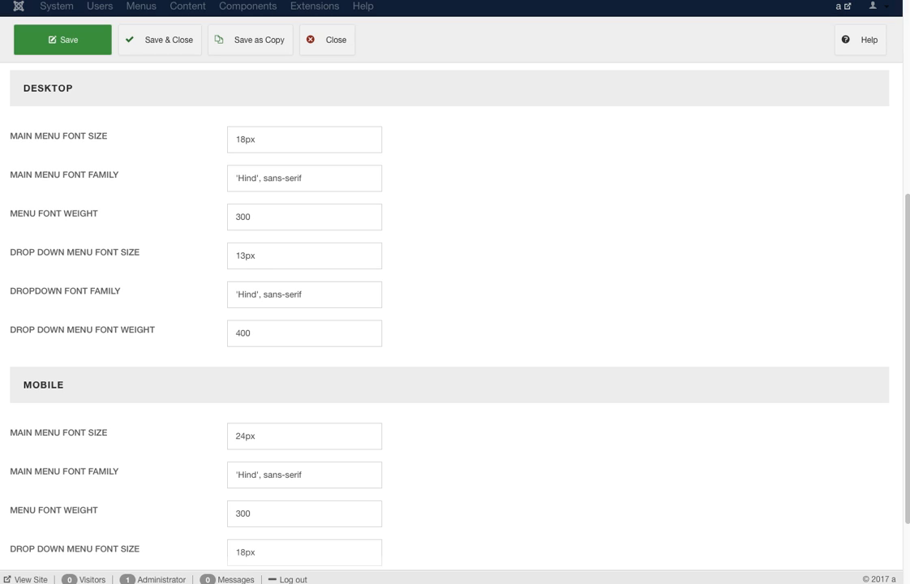
# Open the Logo typography settings and examine the desktop and mobile logo font size, family and weight
pyautogui.scroll(6, 454, 317)
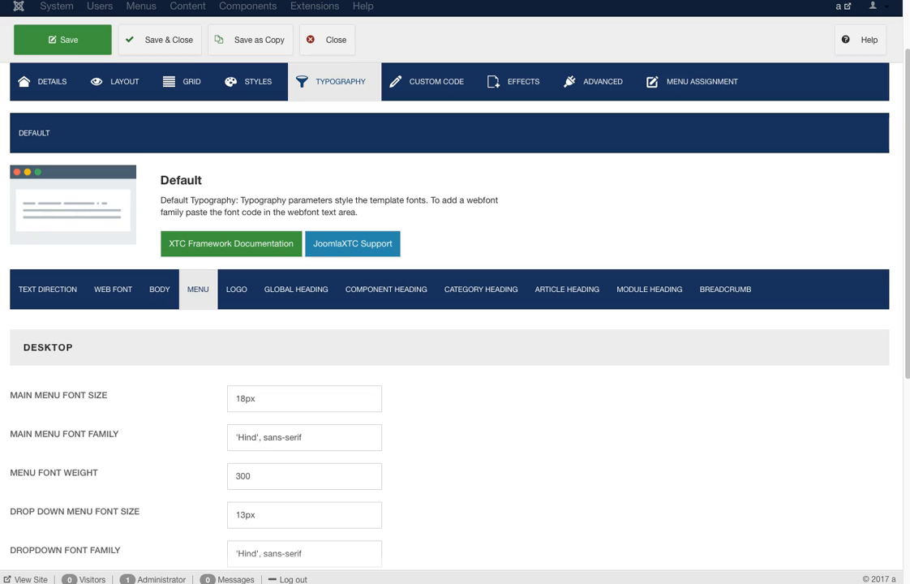
pyautogui.click(236, 289)
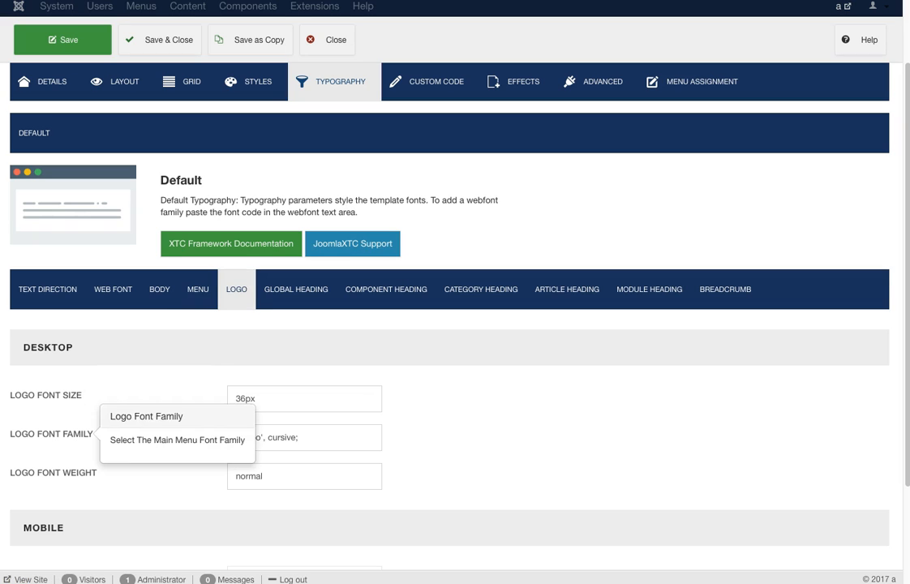
pyautogui.scroll(-3, 454, 324)
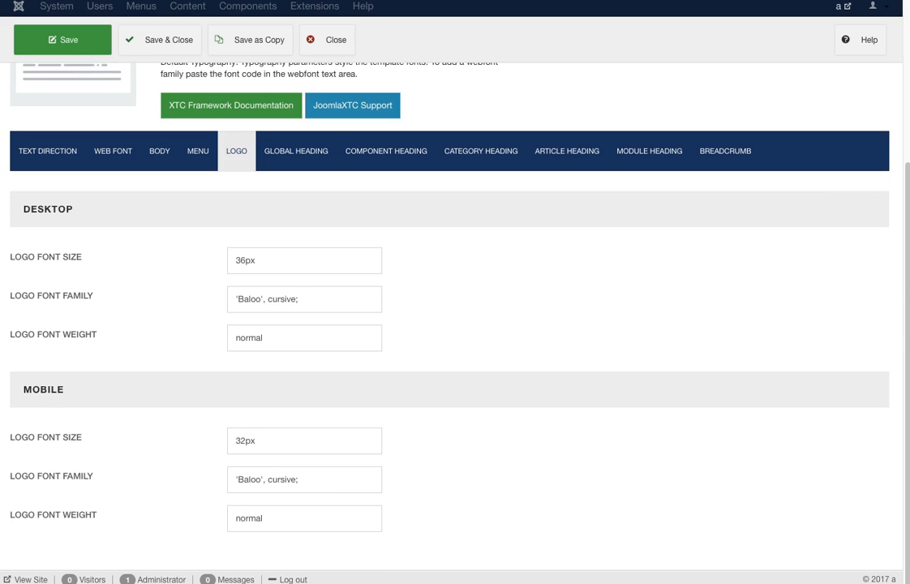
# Open the Global Heading typography settings and examine the heading font and the H1 to H6 sizes for desktop and mobile
pyautogui.click(296, 151)
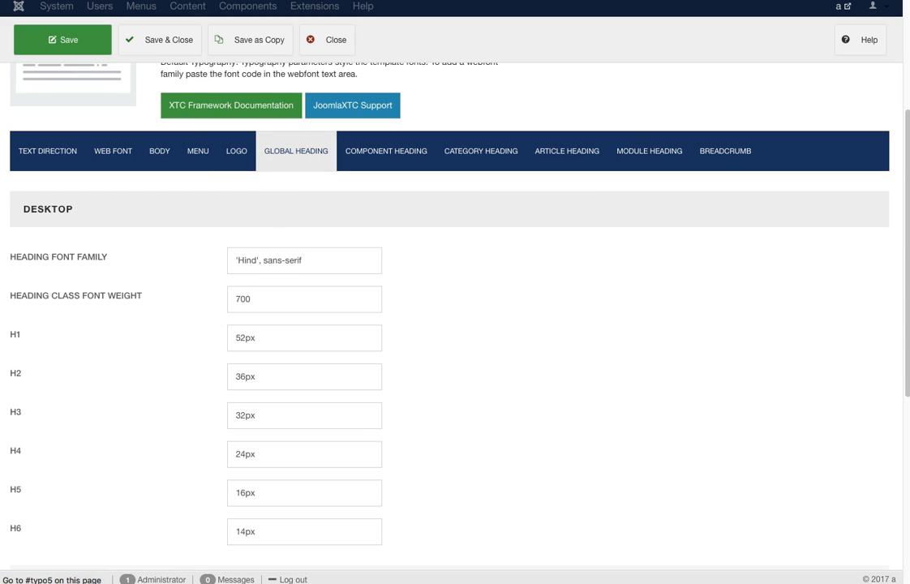
pyautogui.scroll(-3, 455, 325)
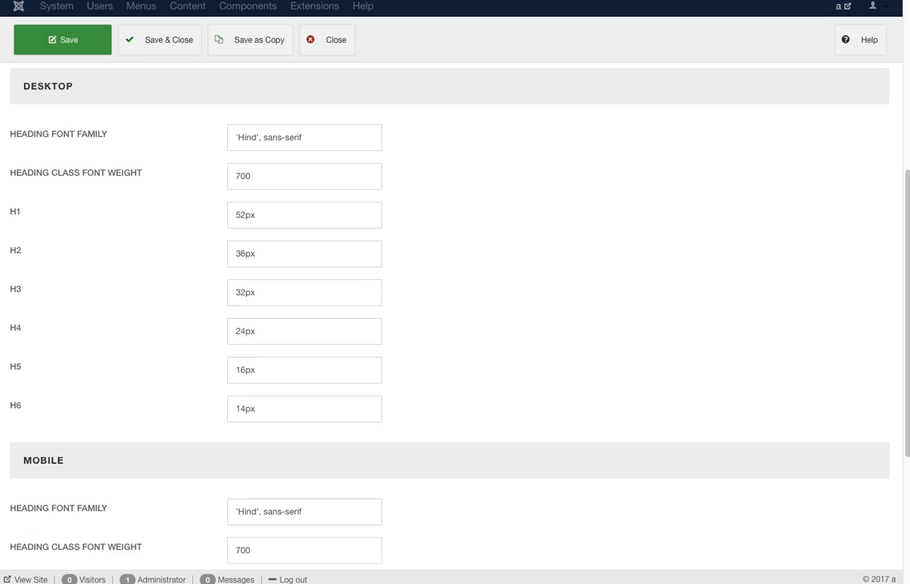
pyautogui.scroll(-6, 454, 325)
# Examine the Component Heading and Category Heading typography settings for desktop and mobile
pyautogui.scroll(11, 455, 325)
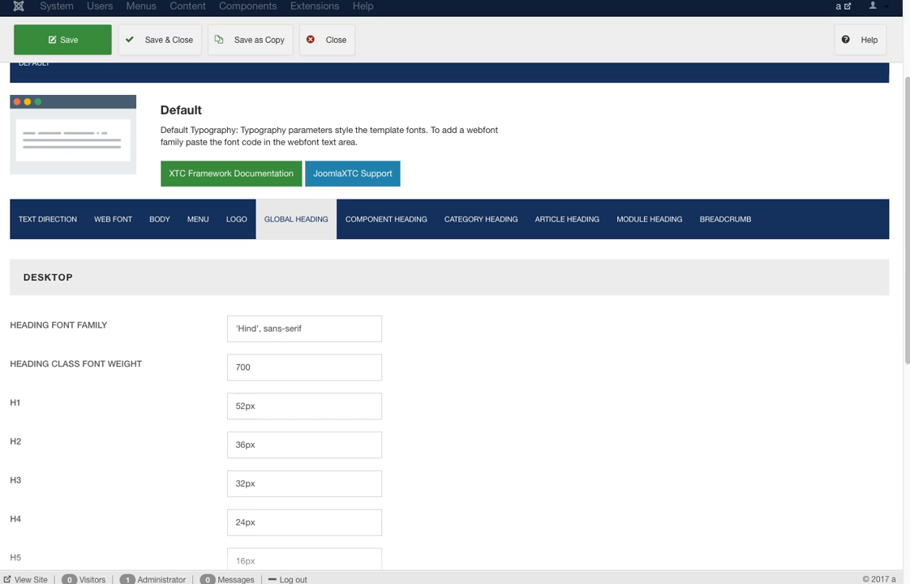
pyautogui.click(387, 219)
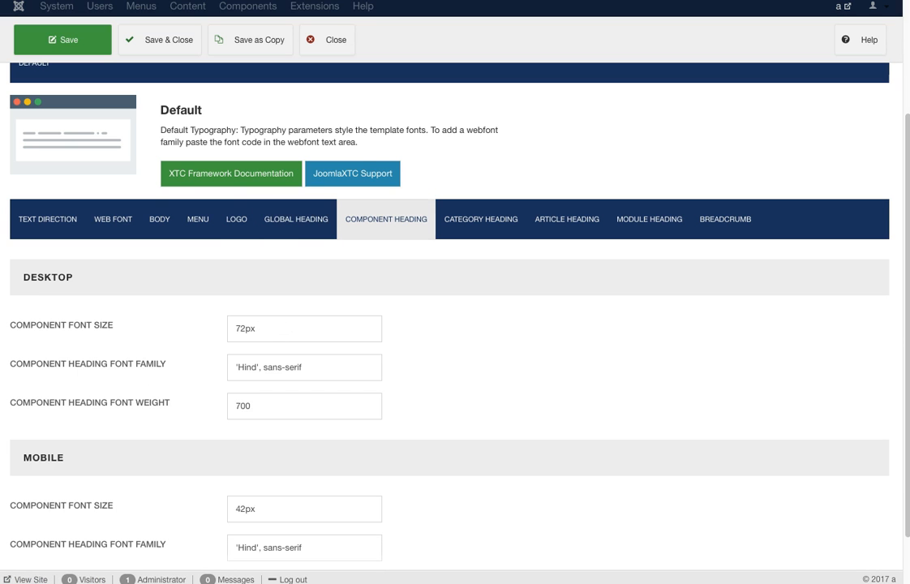
pyautogui.scroll(-2, 454, 325)
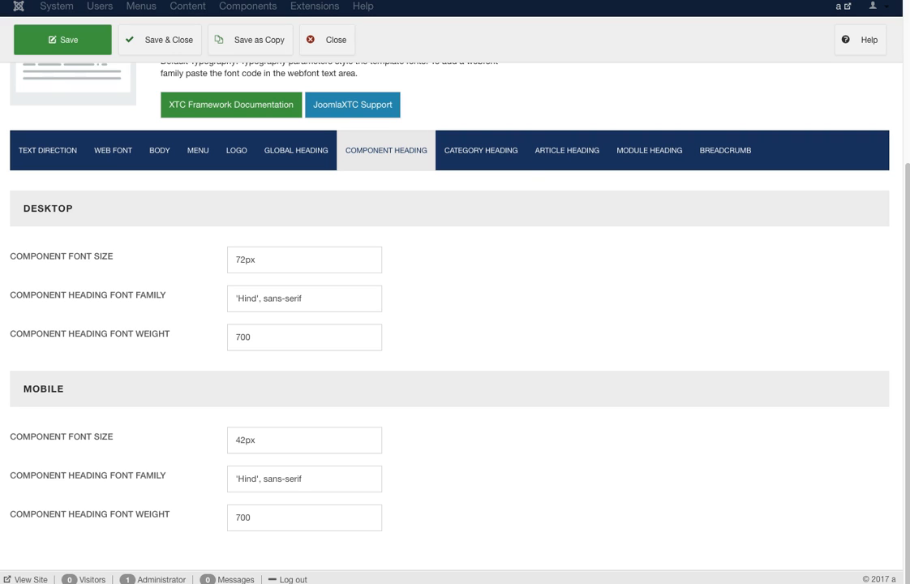
pyautogui.click(481, 150)
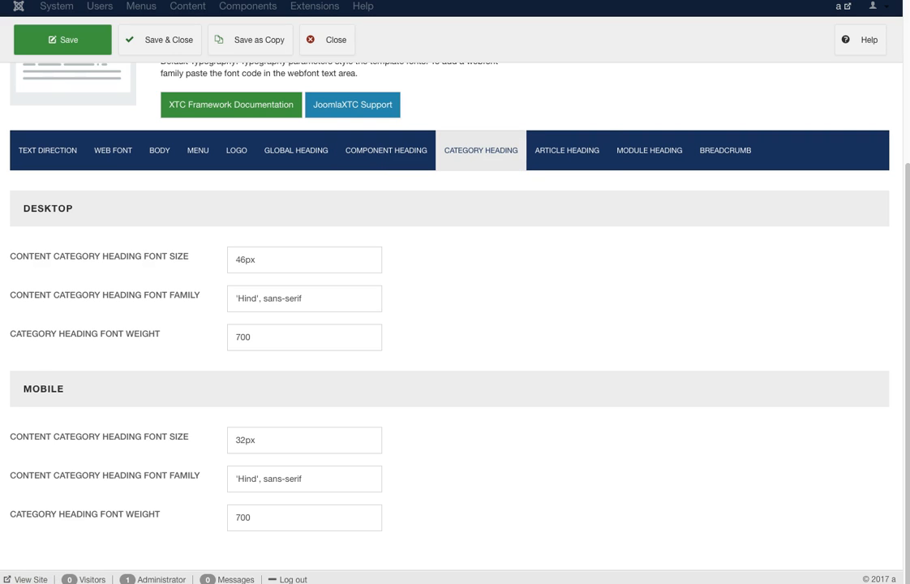
# Examine the Article Heading, Module Heading and Breadcrumb typography settings for desktop and mobile
pyautogui.click(567, 150)
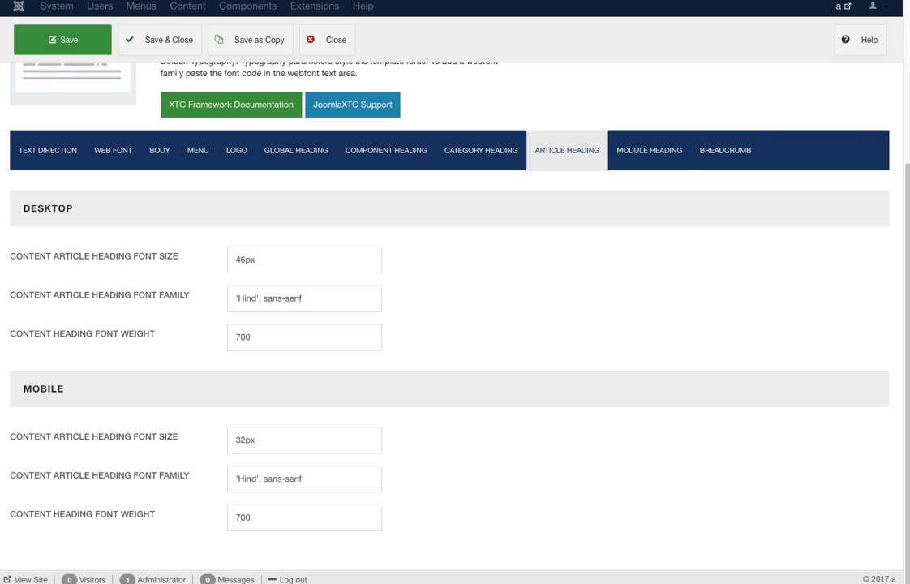
pyautogui.click(649, 150)
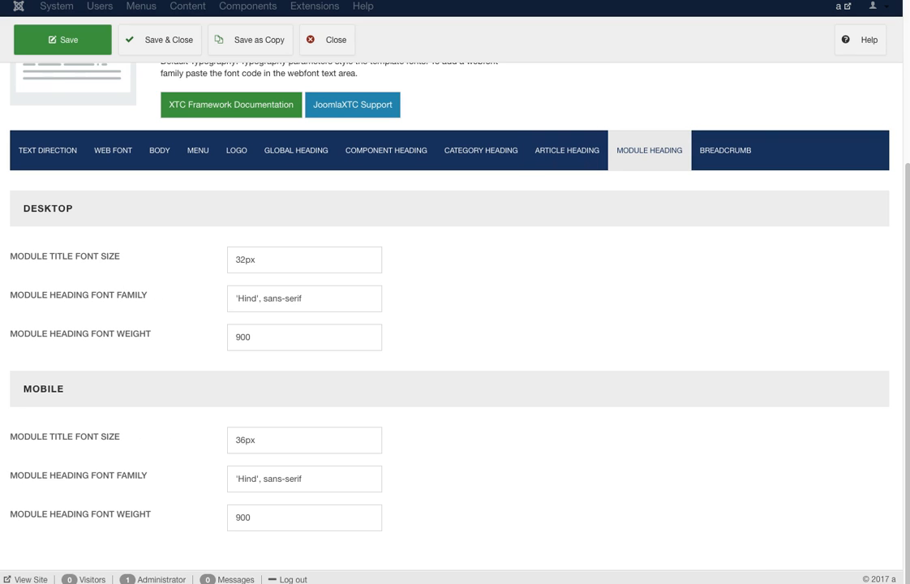
pyautogui.click(725, 150)
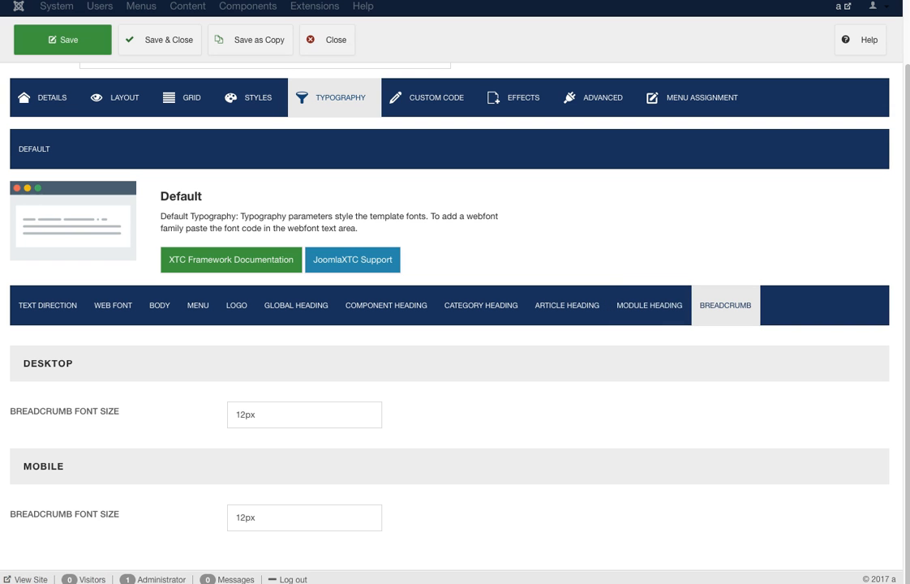
# Open the Custom Code settings and examine the head, body and JavaScript code fields
pyautogui.click(436, 97)
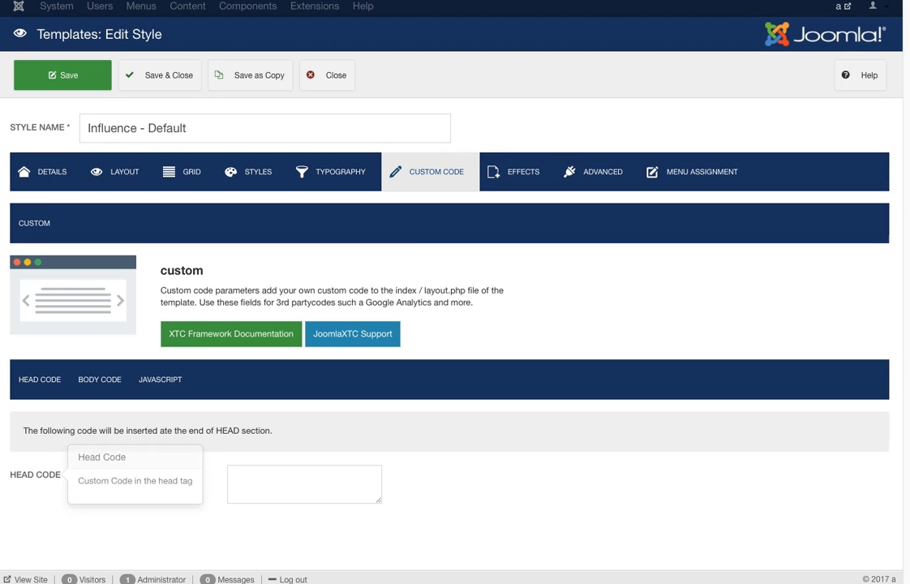
pyautogui.click(99, 379)
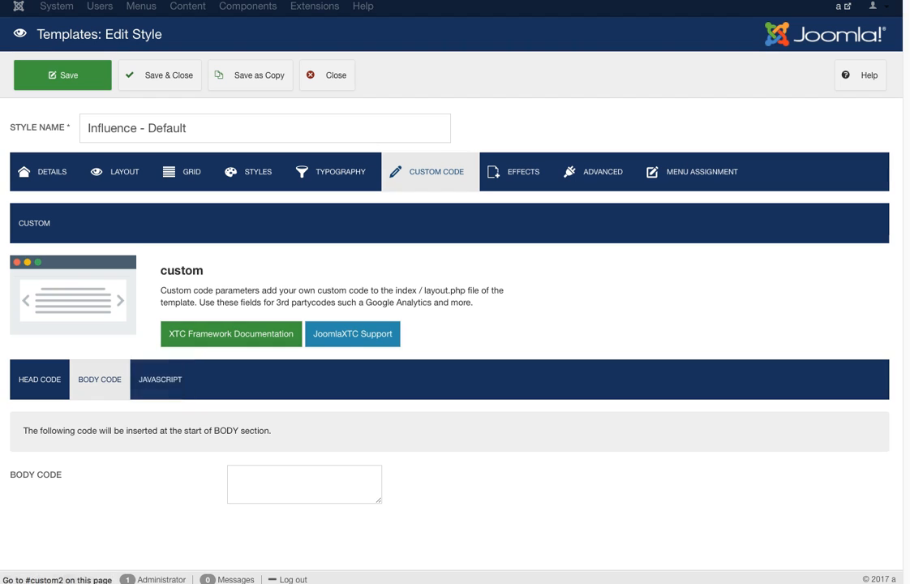
pyautogui.click(160, 379)
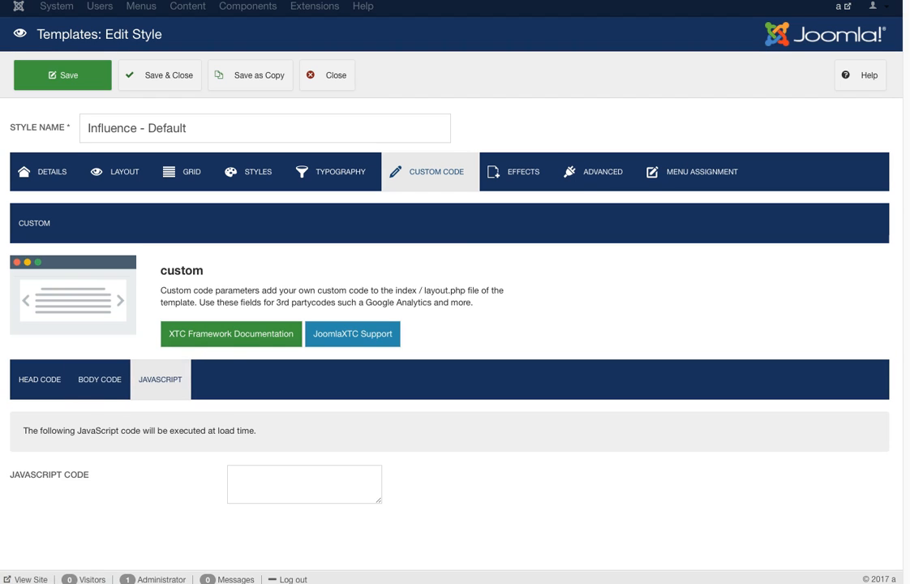
# Open the Background FX effect settings and look through the background effects groups 1 to 6
pyautogui.click(514, 171)
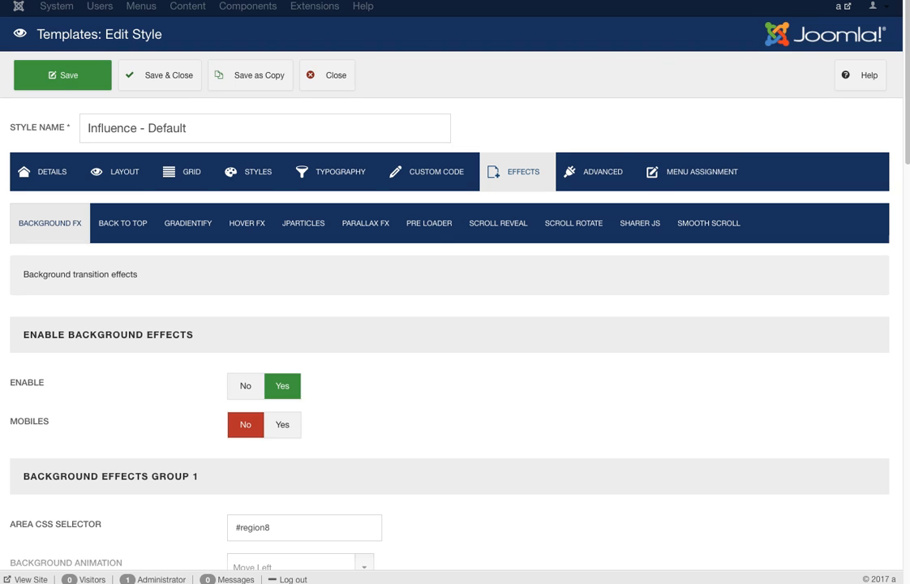
pyautogui.scroll(-4, 451, 325)
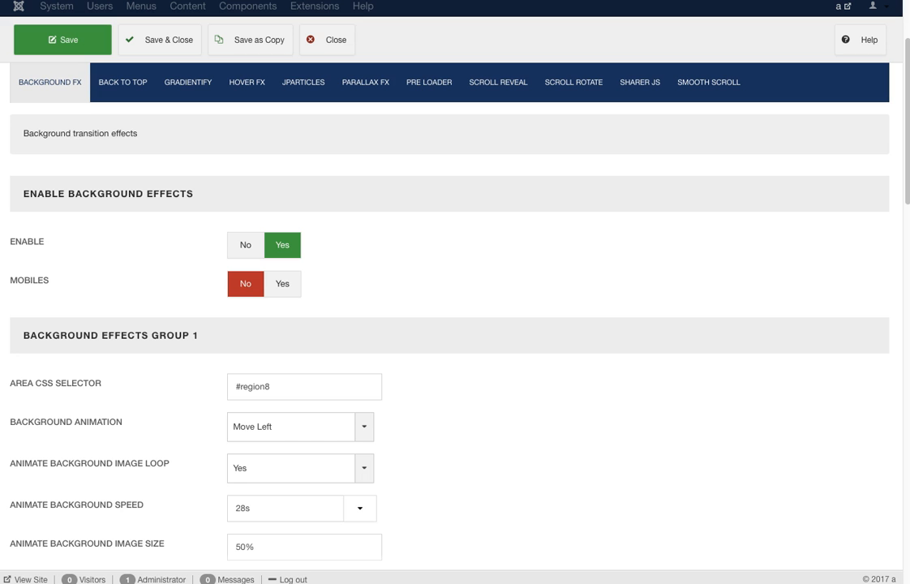
pyautogui.scroll(-1, 451, 325)
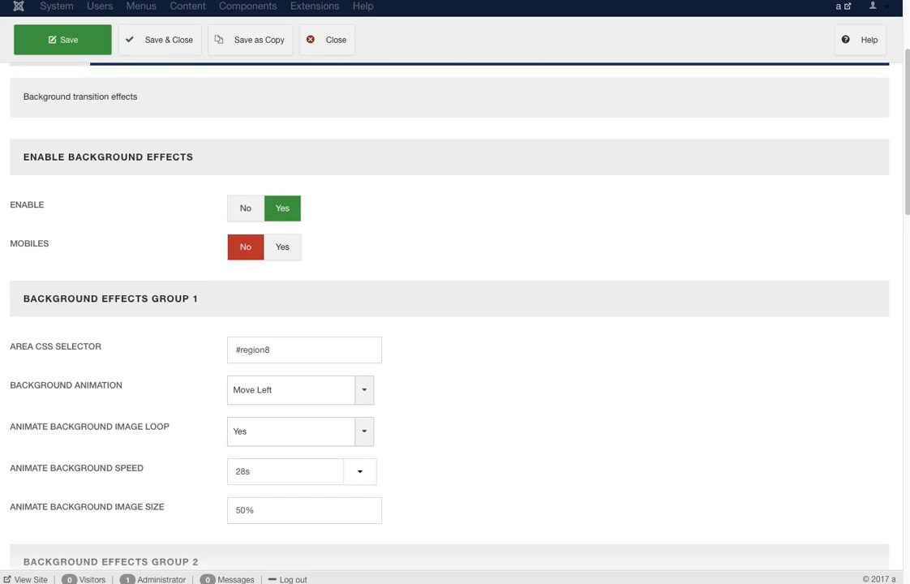
pyautogui.scroll(-20, 451, 324)
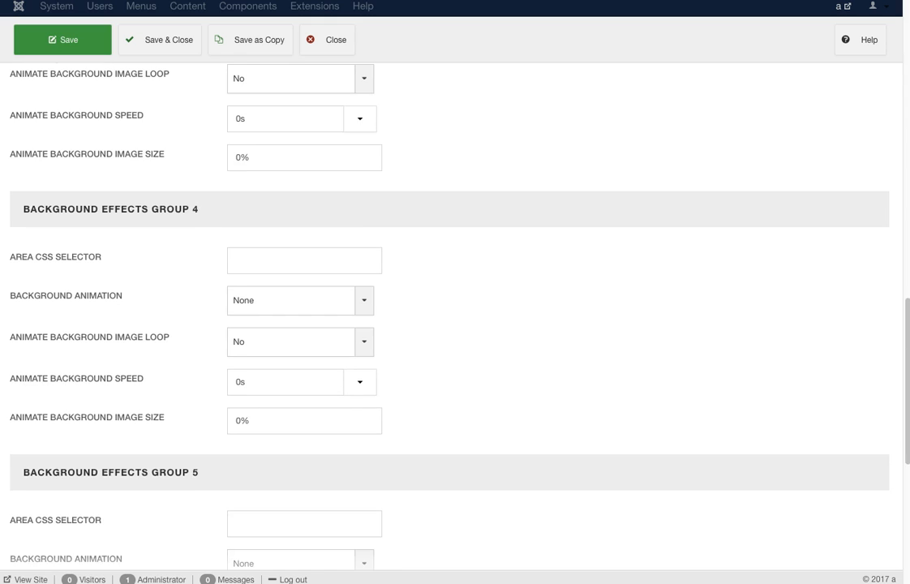
pyautogui.scroll(-7, 451, 324)
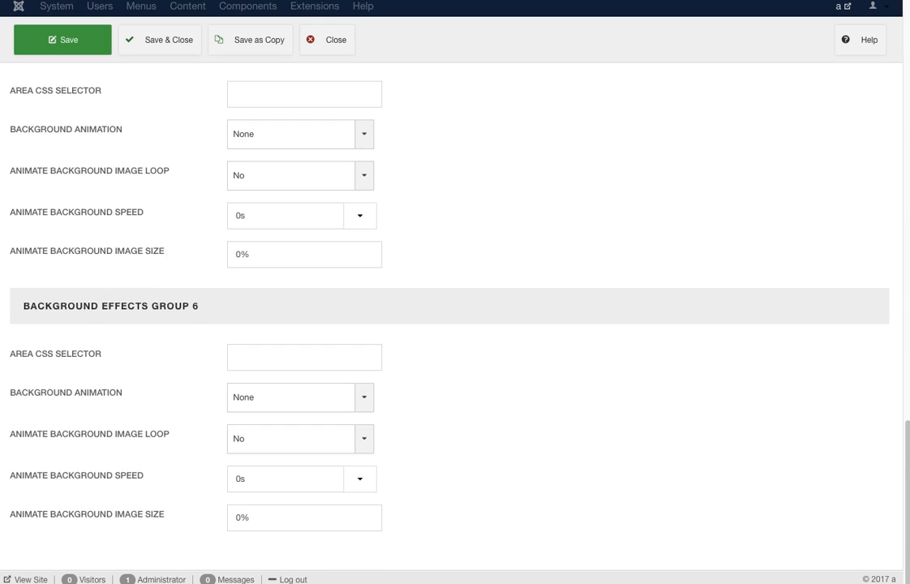
pyautogui.scroll(20, 451, 325)
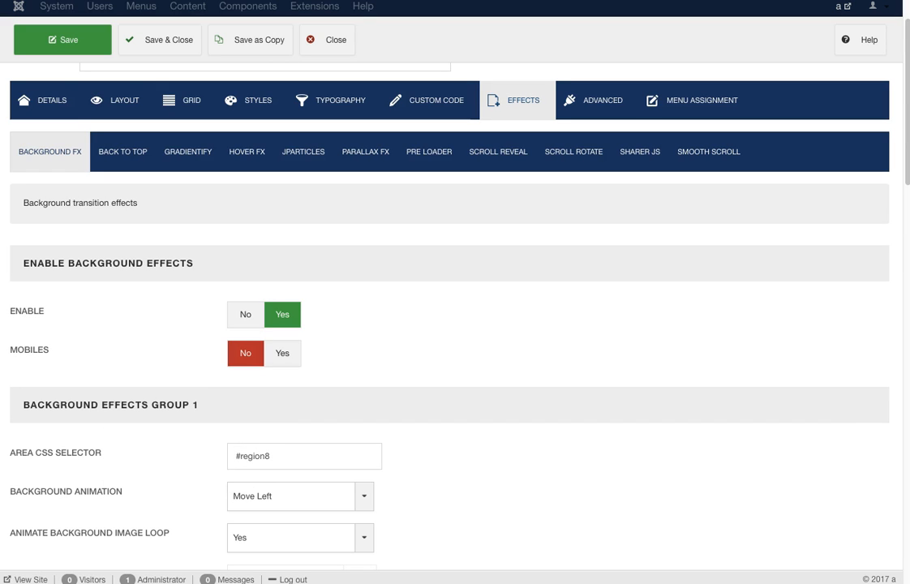
# Examine the area CSS selector and the available background animation directions in Background Effects Group 1
pyautogui.doubleClick(258, 456)
pyautogui.moveTo(272, 456); pyautogui.dragTo(234, 456)
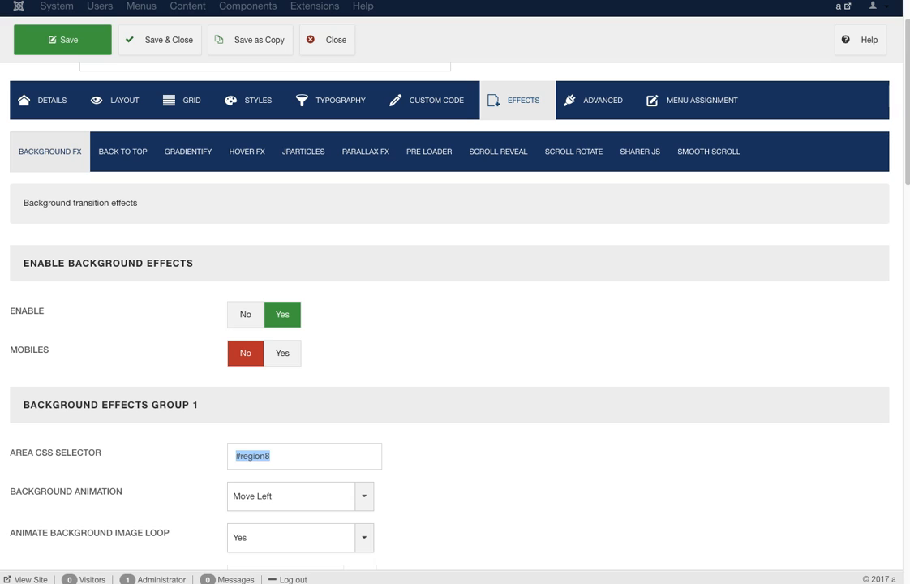
pyautogui.scroll(-3, 451, 325)
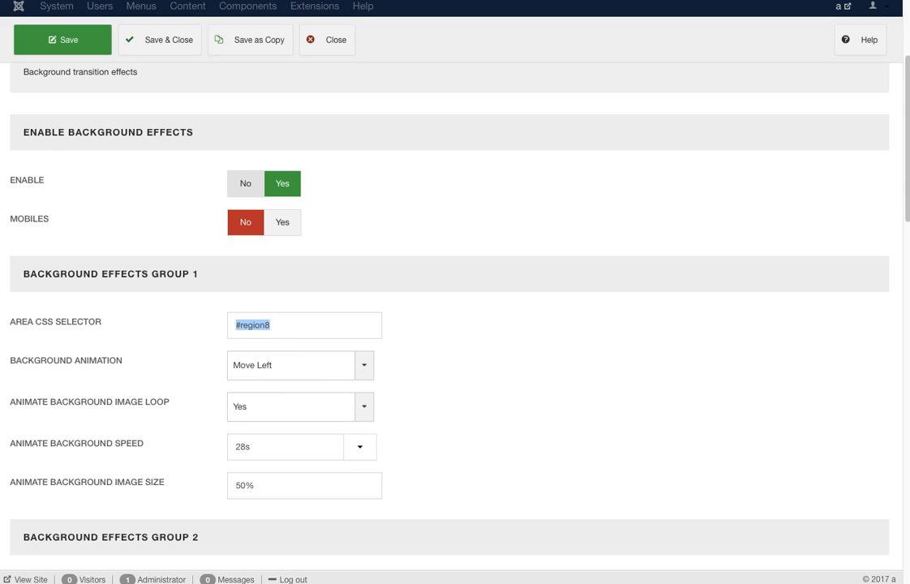
pyautogui.click(302, 408)
pyautogui.click(302, 408)
pyautogui.click(302, 366)
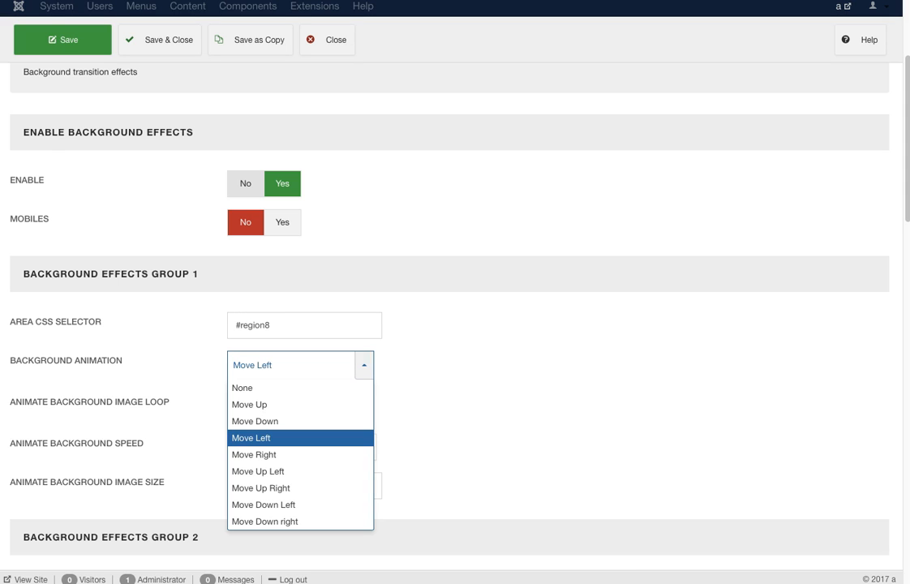
pyautogui.click(302, 366)
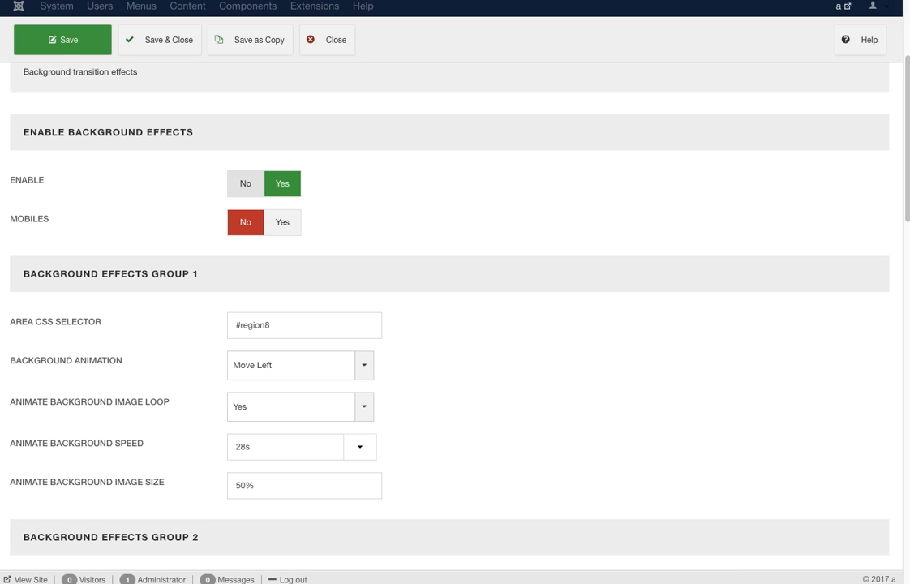
pyautogui.scroll(3, 450, 324)
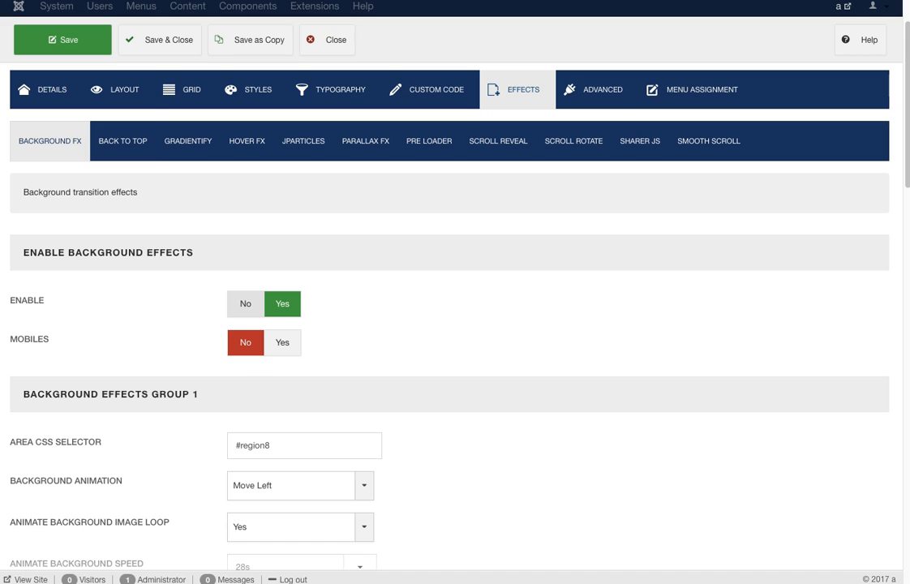
# Examine the settings of the Back to Top, Gradientify and Hover FX effects, including the hover custom classes
pyautogui.click(123, 141)
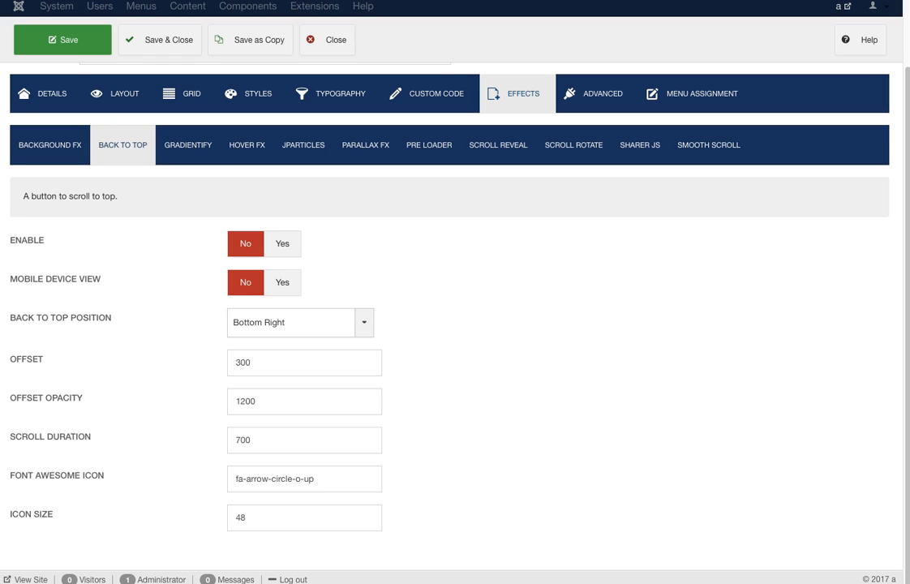
pyautogui.click(187, 144)
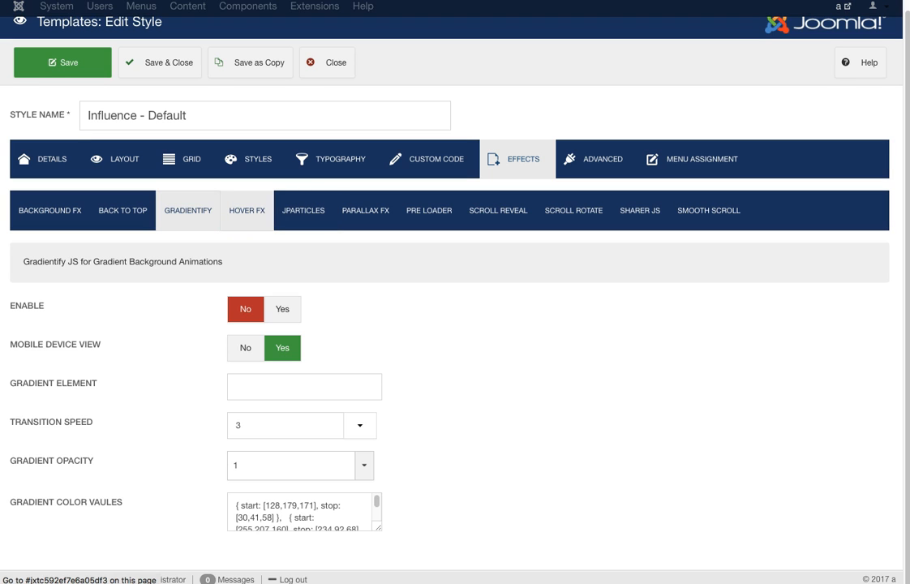
pyautogui.click(246, 210)
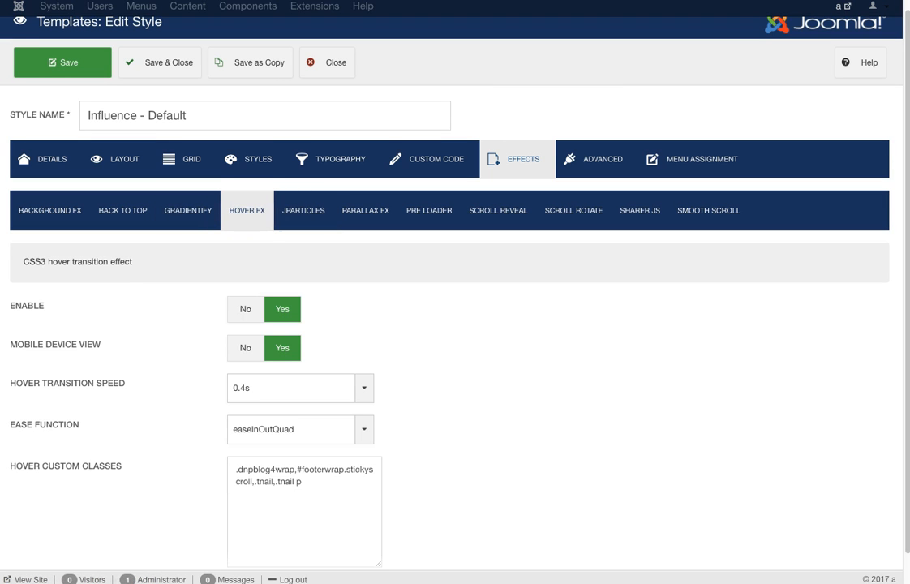
pyautogui.scroll(-1, 451, 324)
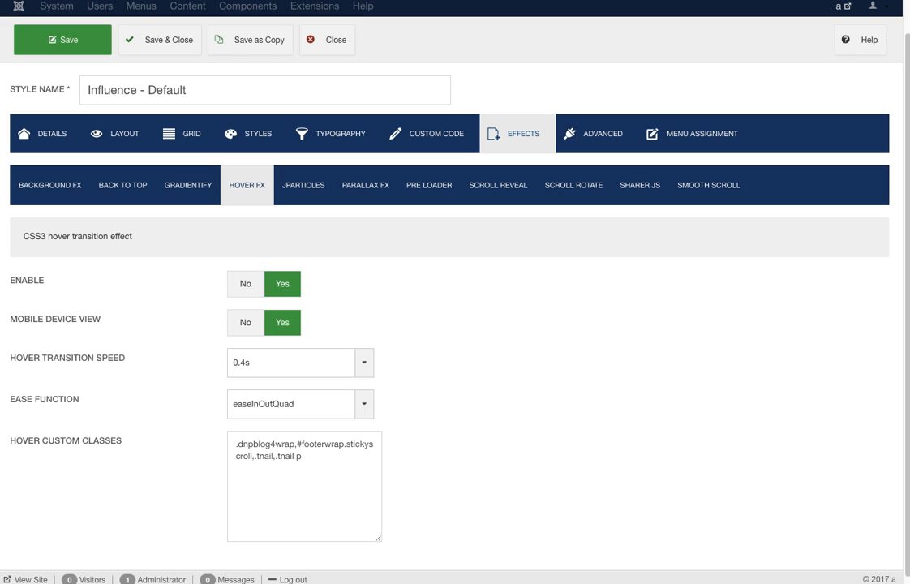
pyautogui.moveTo(65, 441)
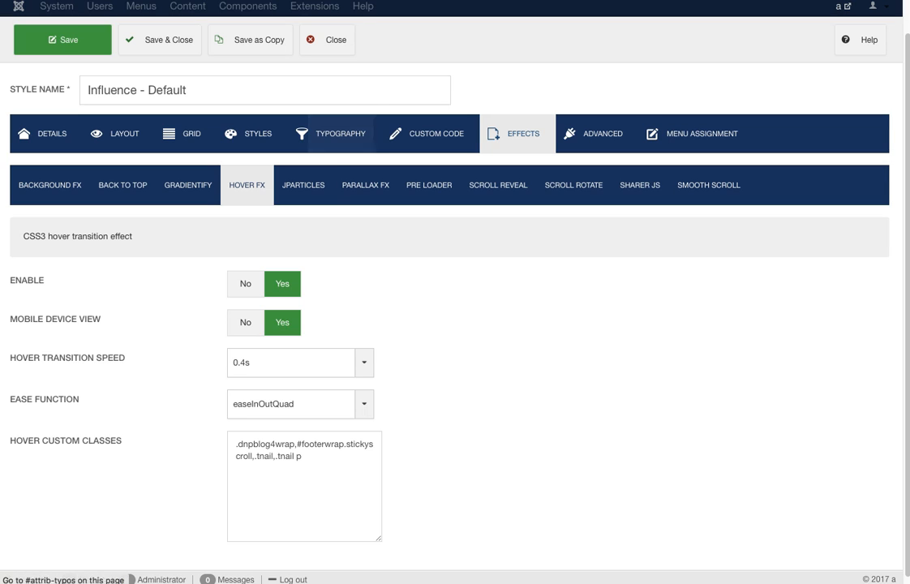
# Open the JParticles Particle settings, enlarge the custom parameters box and examine the effect style class and library web address
pyautogui.click(303, 185)
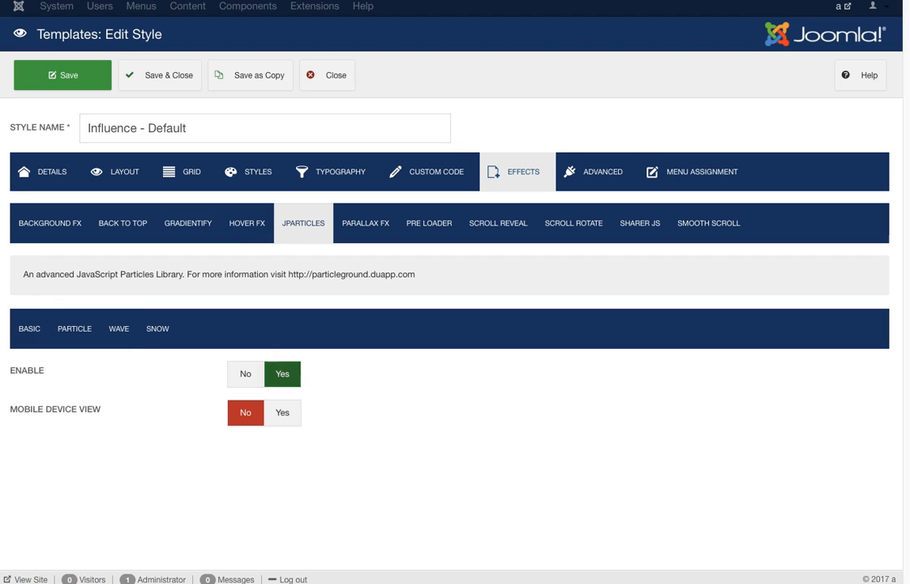
pyautogui.click(75, 328)
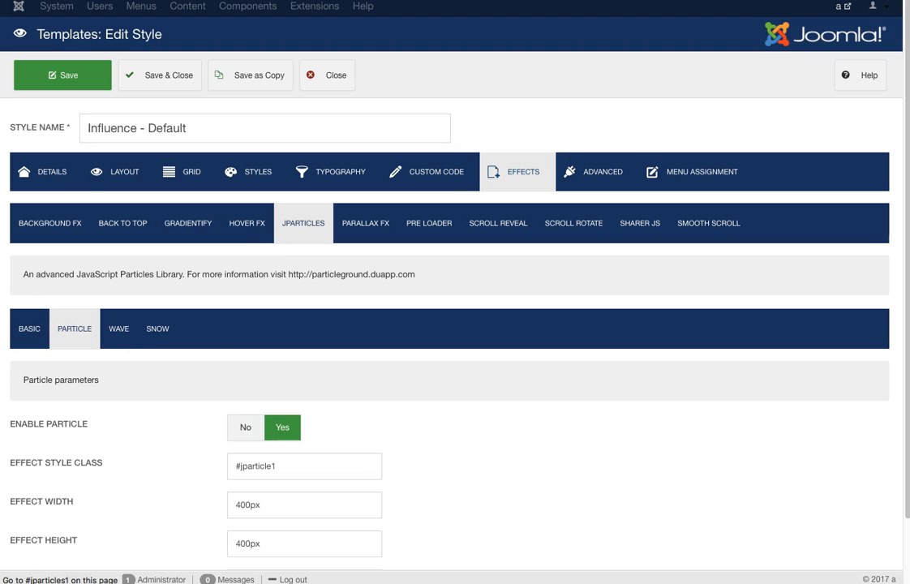
pyautogui.scroll(-2, 455, 324)
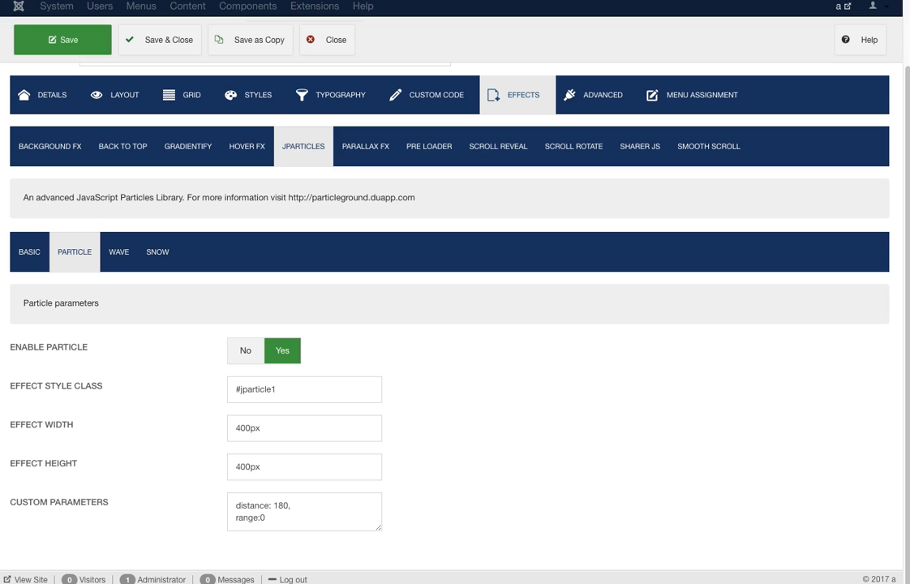
pyautogui.moveTo(277, 390); pyautogui.dragTo(235, 389)
pyautogui.moveTo(379, 529); pyautogui.dragTo(528, 559)
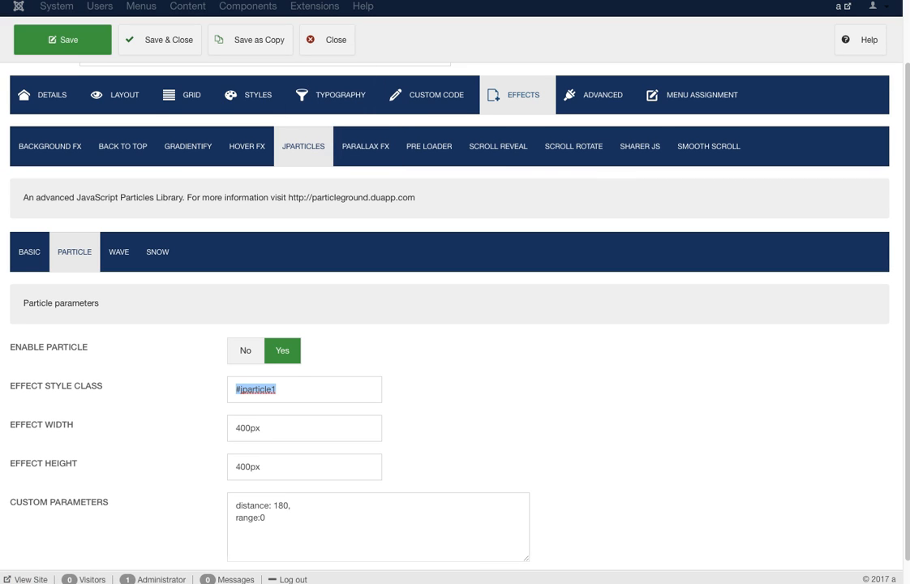
pyautogui.moveTo(291, 197); pyautogui.dragTo(415, 197)
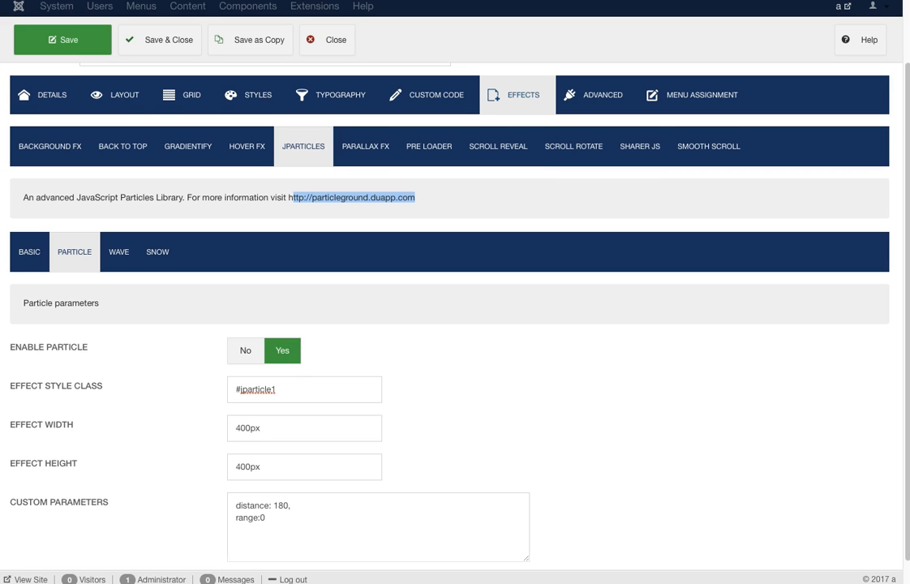
# Examine the Wave and Snow parameters of the JParticles effect
pyautogui.click(118, 251)
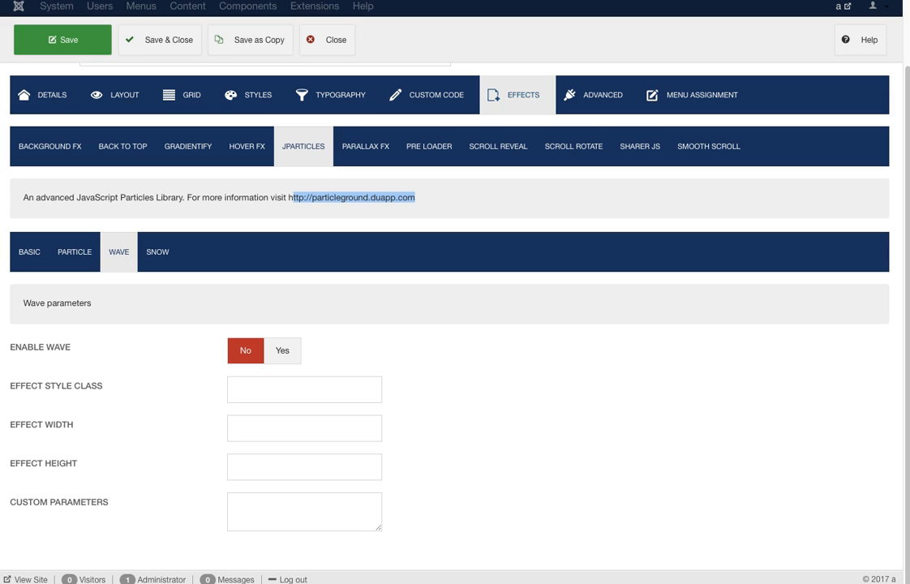
pyautogui.click(157, 251)
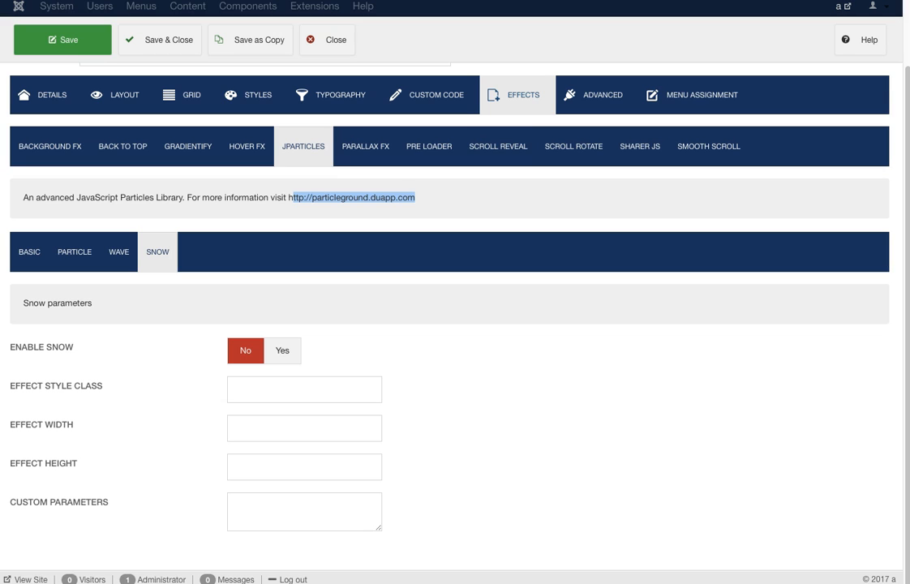
pyautogui.click(417, 198)
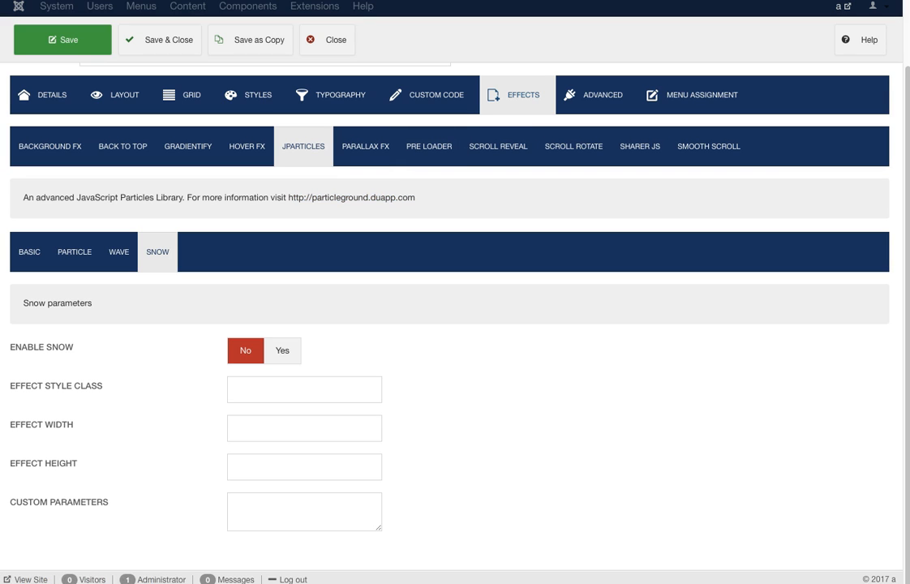
# Open the Parallax FX settings and examine the enable options for the effect and each region's background
pyautogui.click(365, 146)
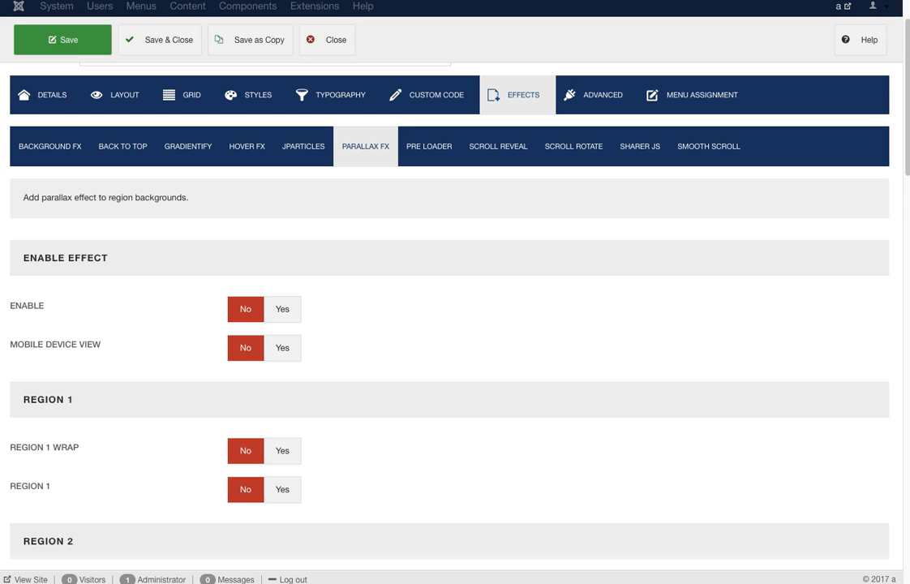
pyautogui.scroll(-3, 449, 324)
pyautogui.scroll(-20, 449, 324)
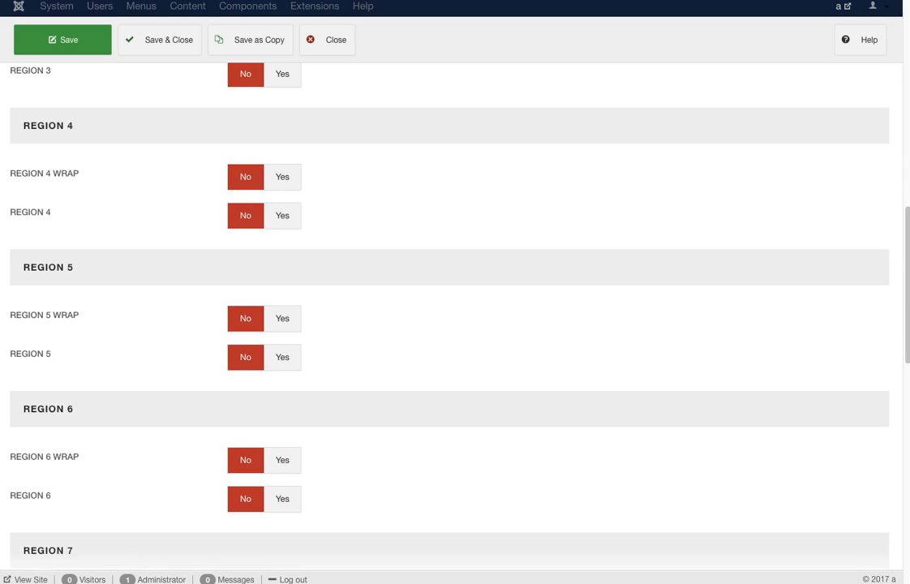
pyautogui.scroll(20, 449, 325)
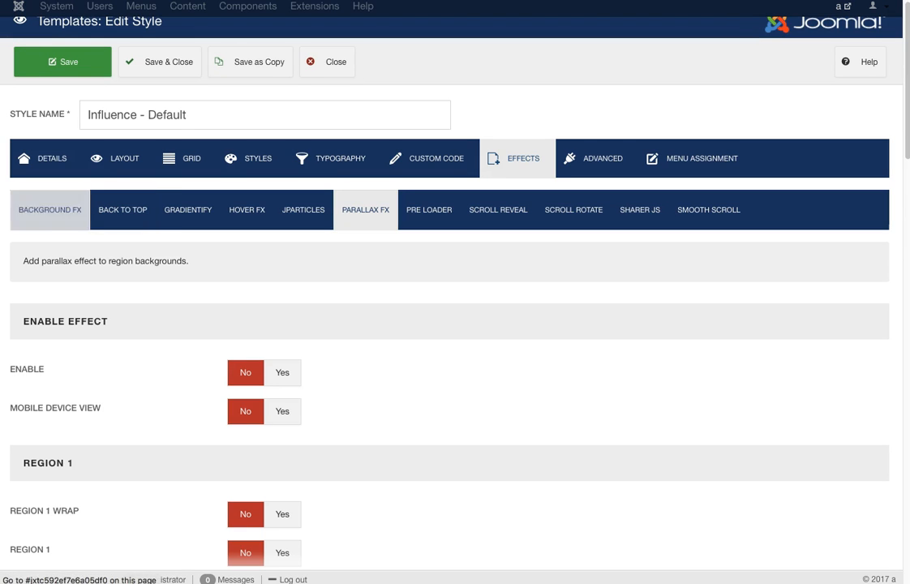
pyautogui.scroll(-7, 248, 329)
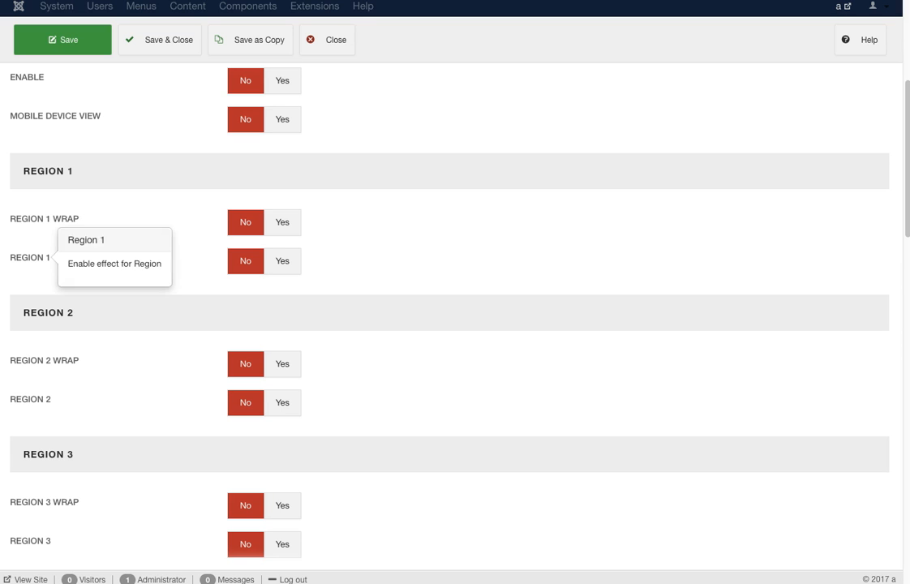
pyautogui.scroll(7, 449, 324)
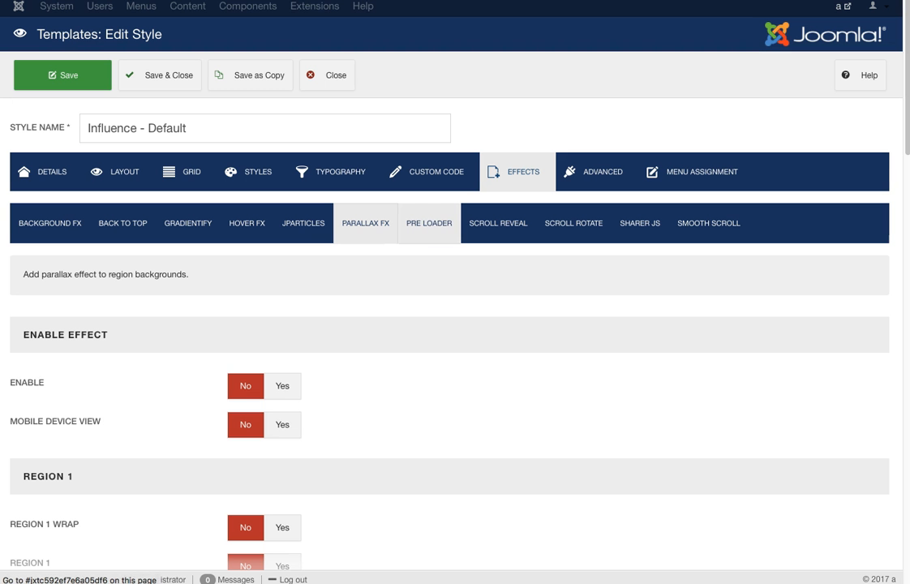
# Open the Pre Loader effect settings and examine the available preloader styles and transition styles
pyautogui.click(429, 223)
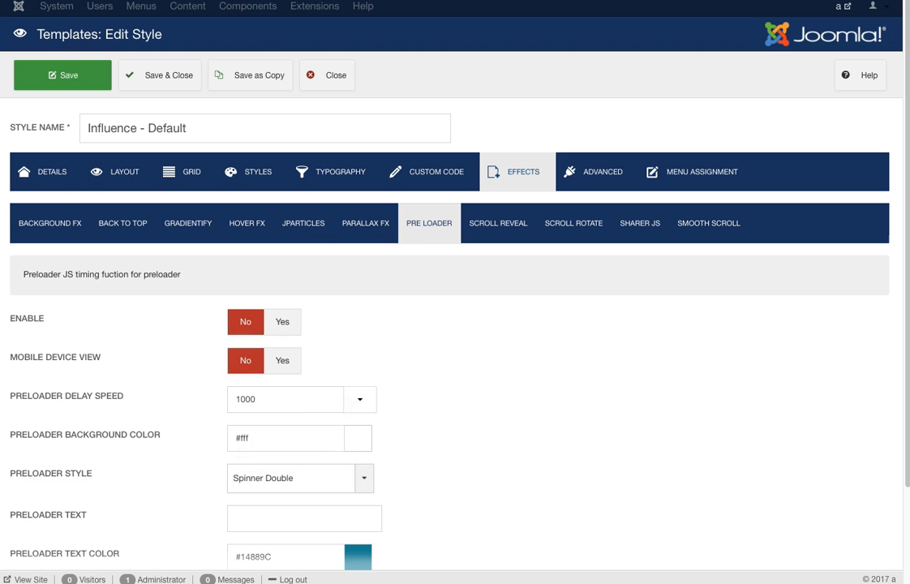
pyautogui.scroll(-3, 450, 324)
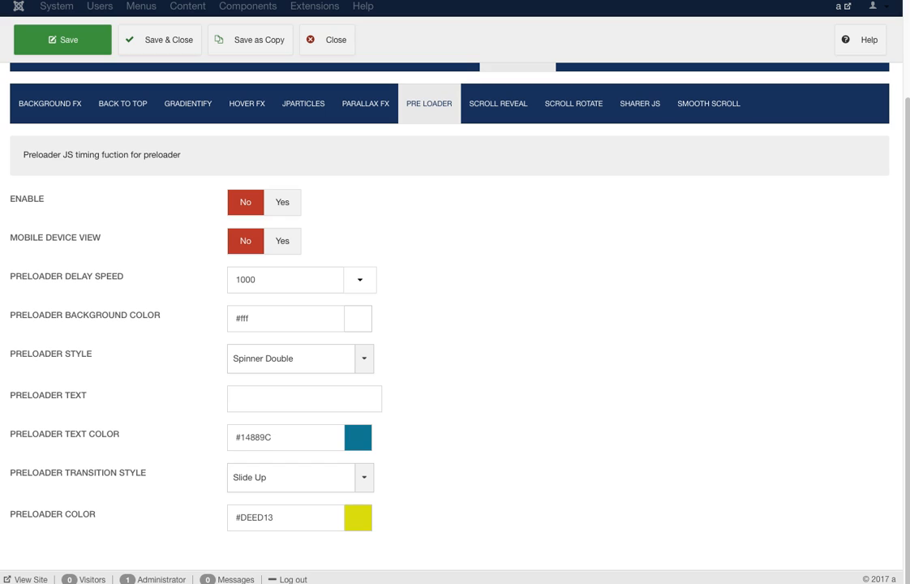
pyautogui.click(301, 359)
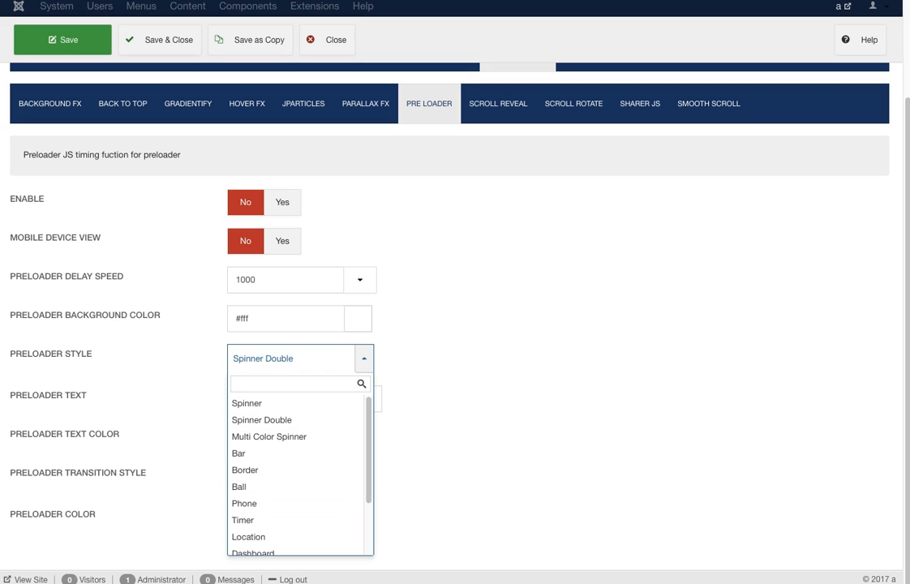
pyautogui.click(154, 406)
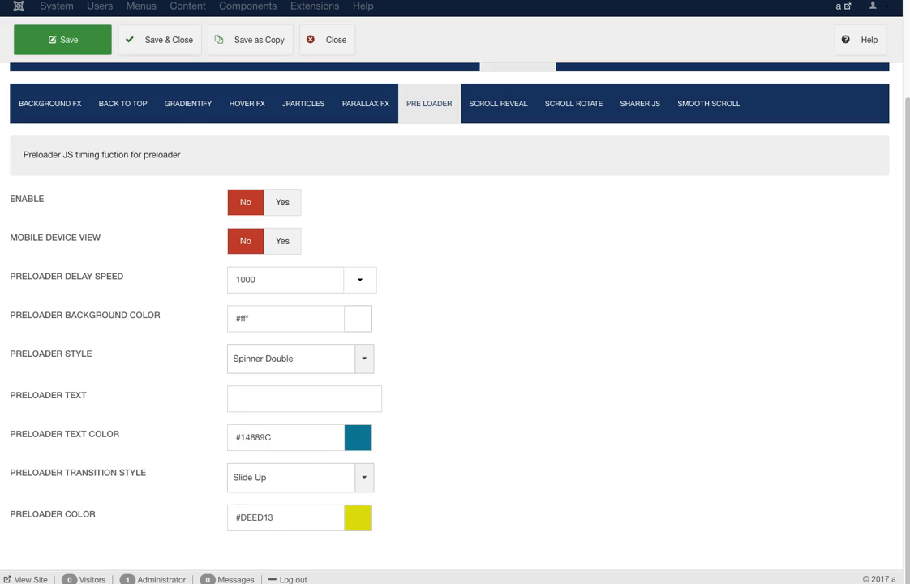
pyautogui.click(301, 478)
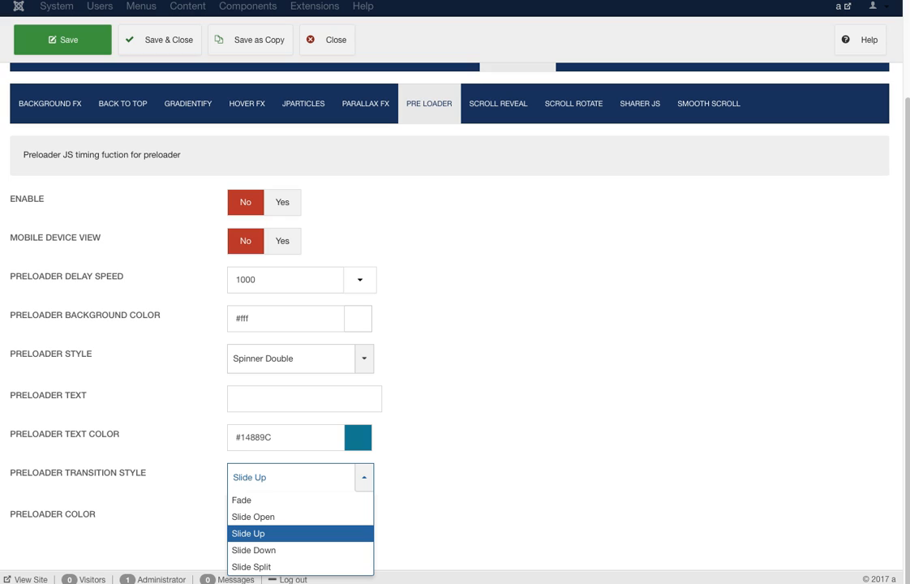
pyautogui.click(173, 495)
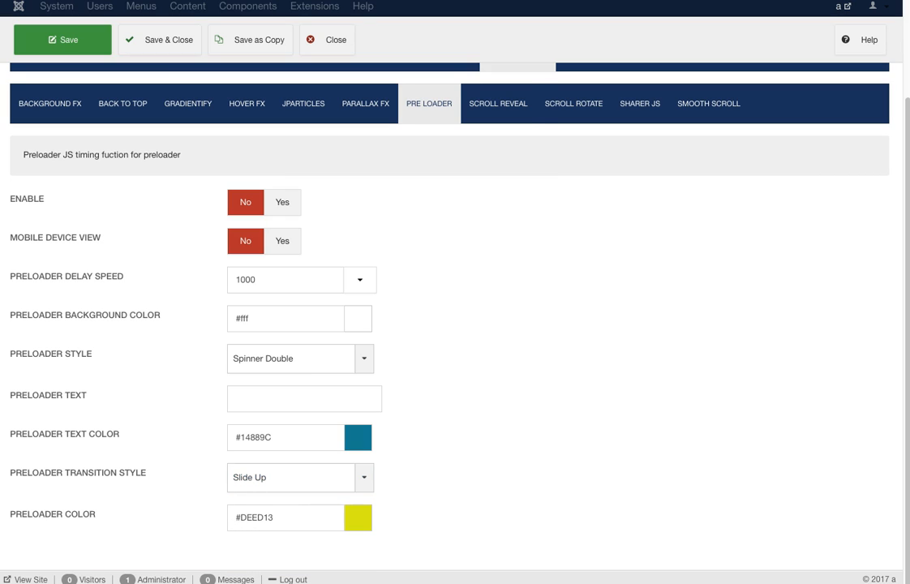
# Examine the Scroll Reveal, Scroll Rotate, Sharer JS and Smooth Scroll effect settings, including the library web addresses
pyautogui.click(498, 105)
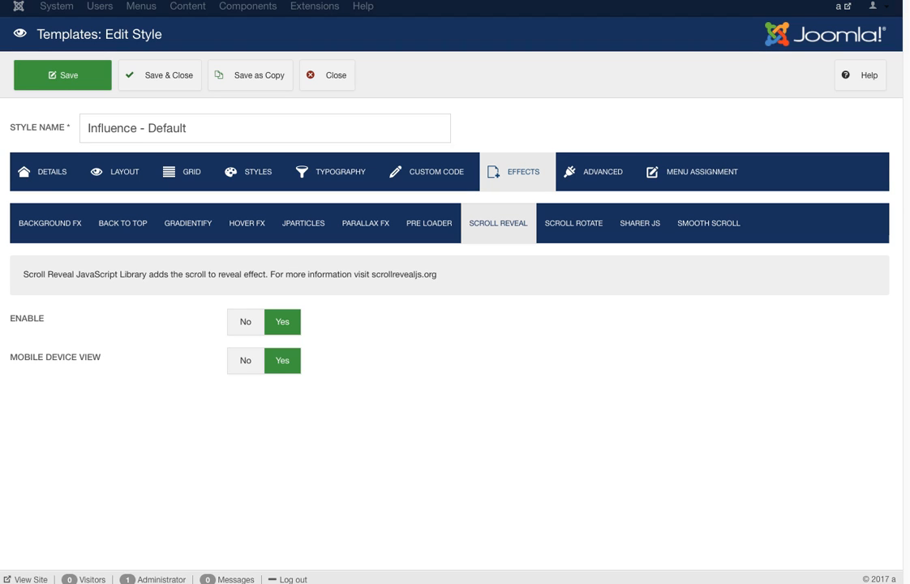
pyautogui.moveTo(371, 274); pyautogui.dragTo(437, 274)
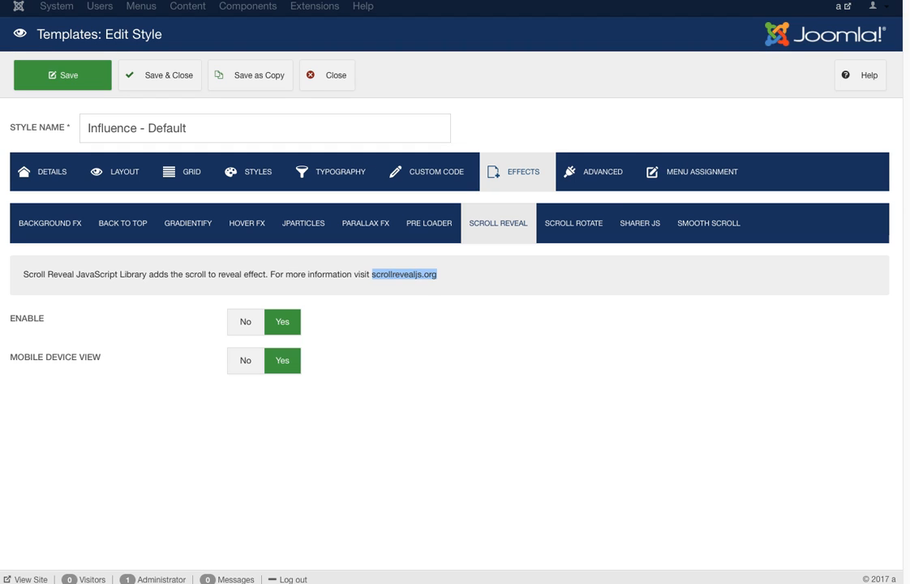
pyautogui.click(574, 223)
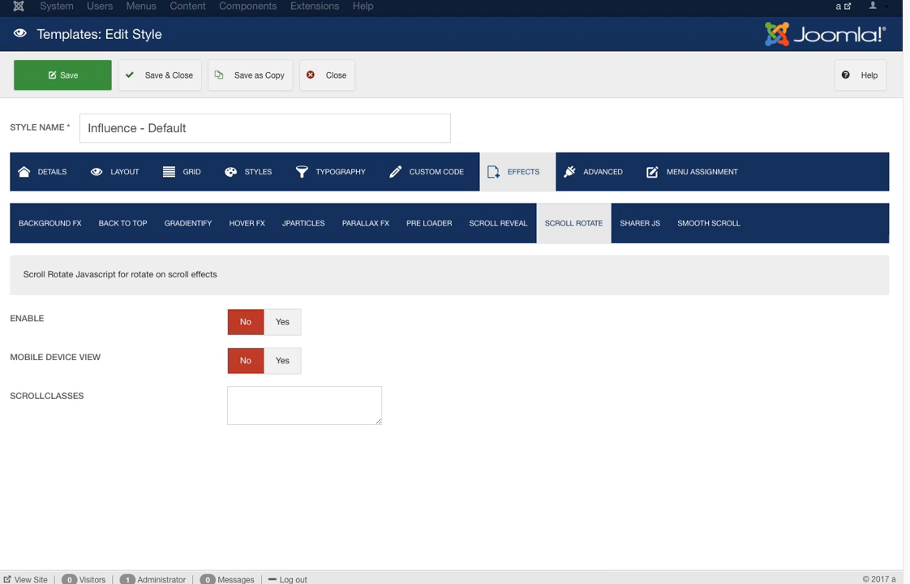
pyautogui.click(640, 223)
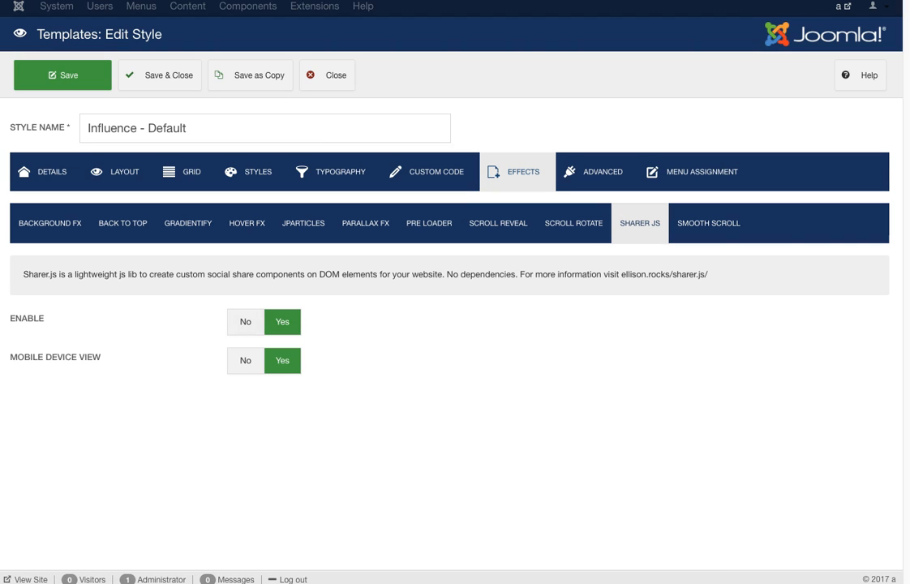
pyautogui.moveTo(628, 274); pyautogui.dragTo(707, 274)
pyautogui.click(681, 290)
pyautogui.click(709, 223)
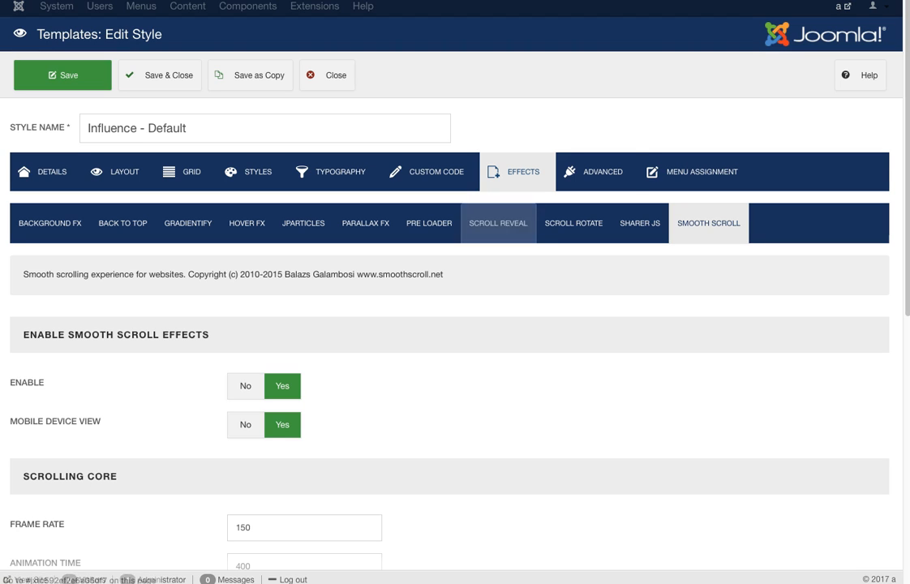
# Examine the template's advanced CSS and jQuery options, and open the menu assignment settings
pyautogui.click(596, 171)
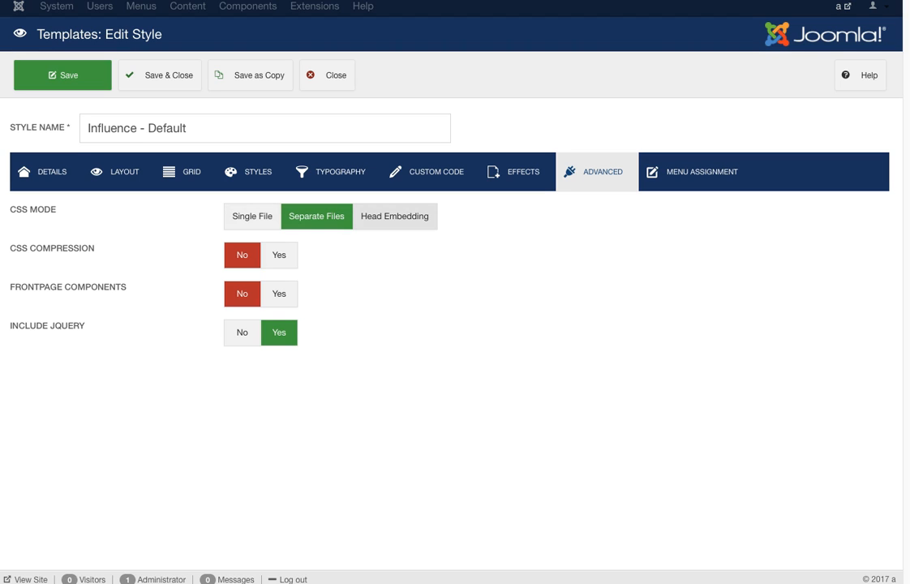
pyautogui.moveTo(65, 249)
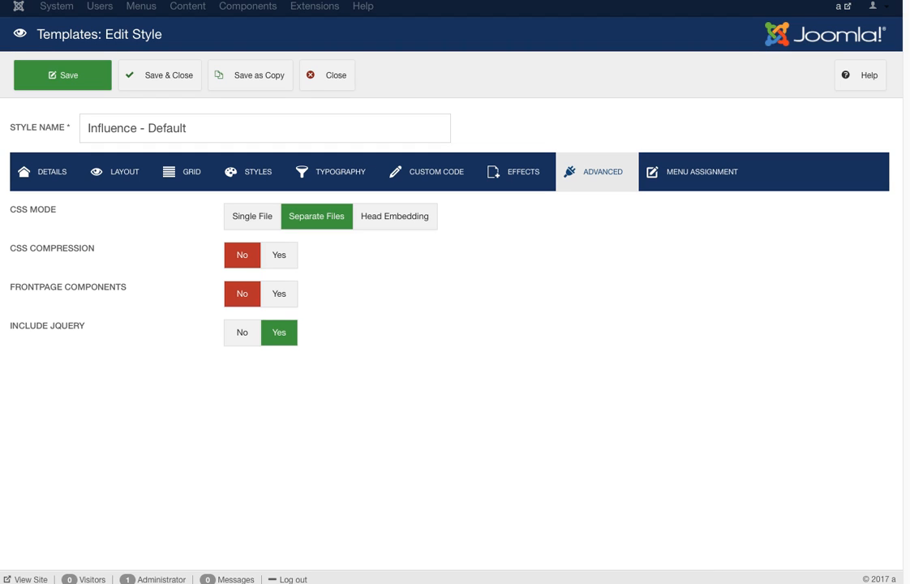
pyautogui.moveTo(47, 325)
pyautogui.click(696, 171)
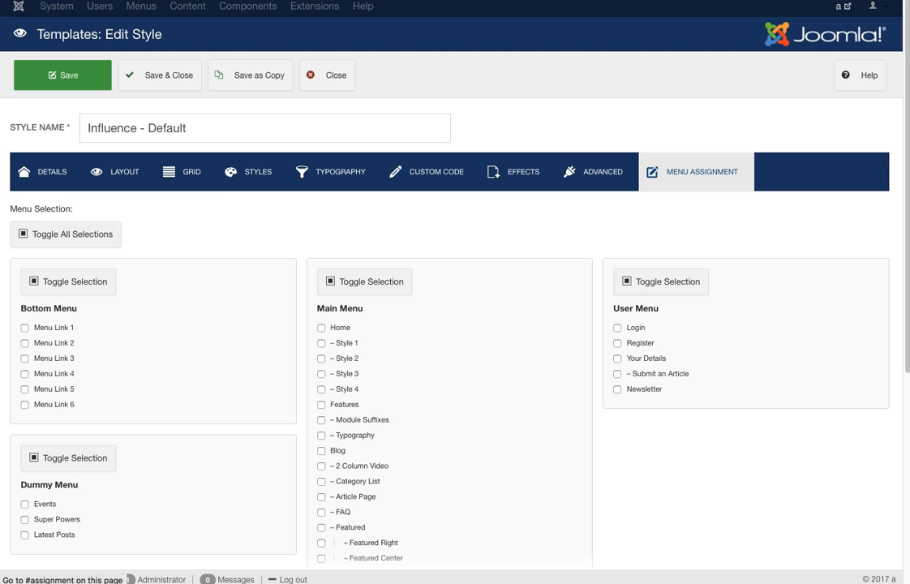